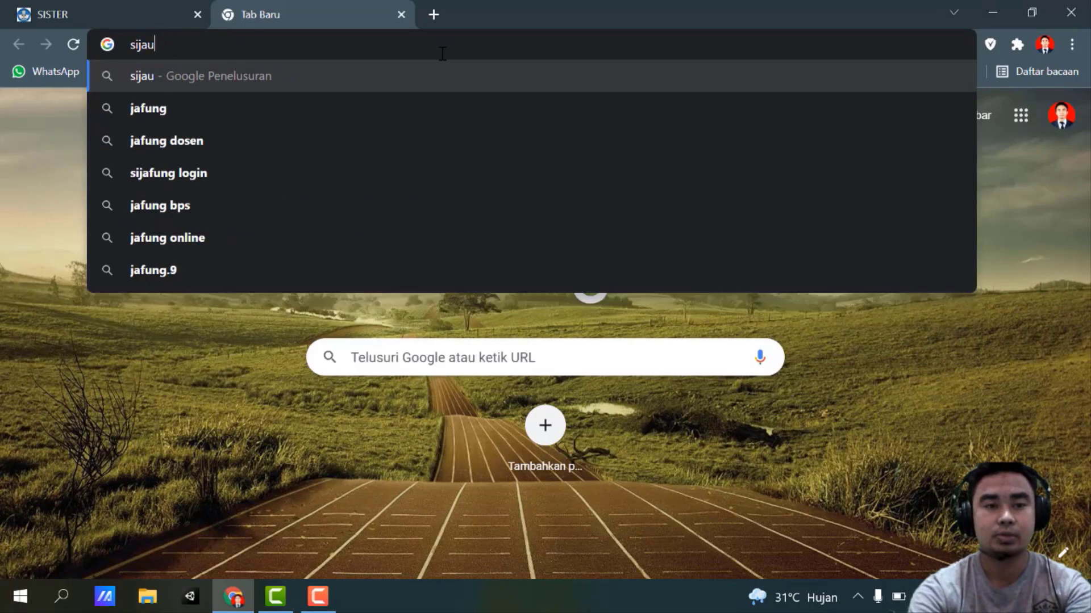
Search Google for "sijafung lldikti 9" and open the SIJAFUNG login page.
type("fung lld")
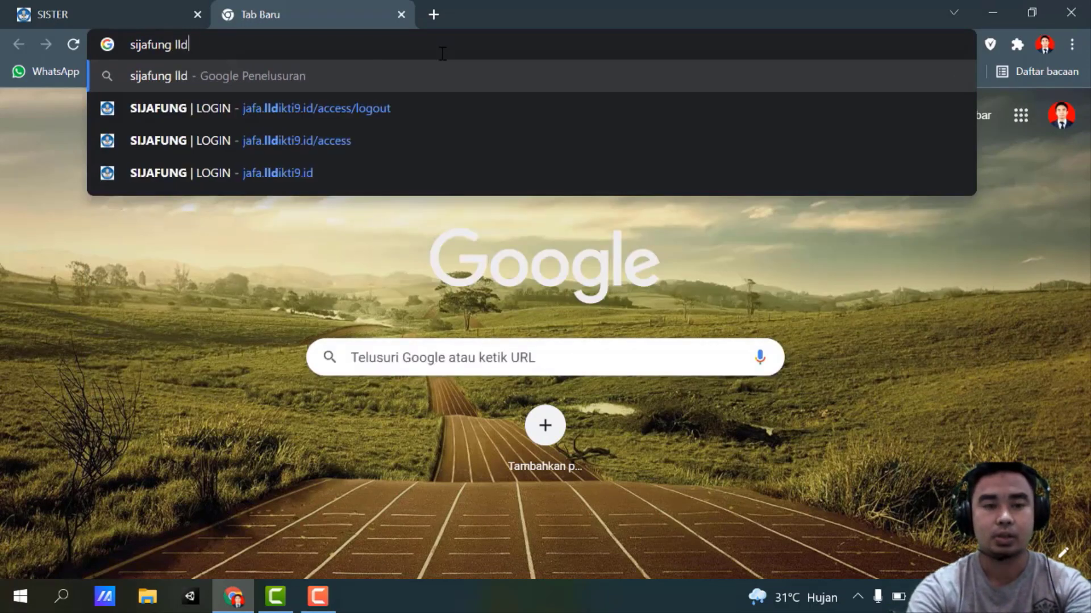
type("ikti 9")
key("Return")
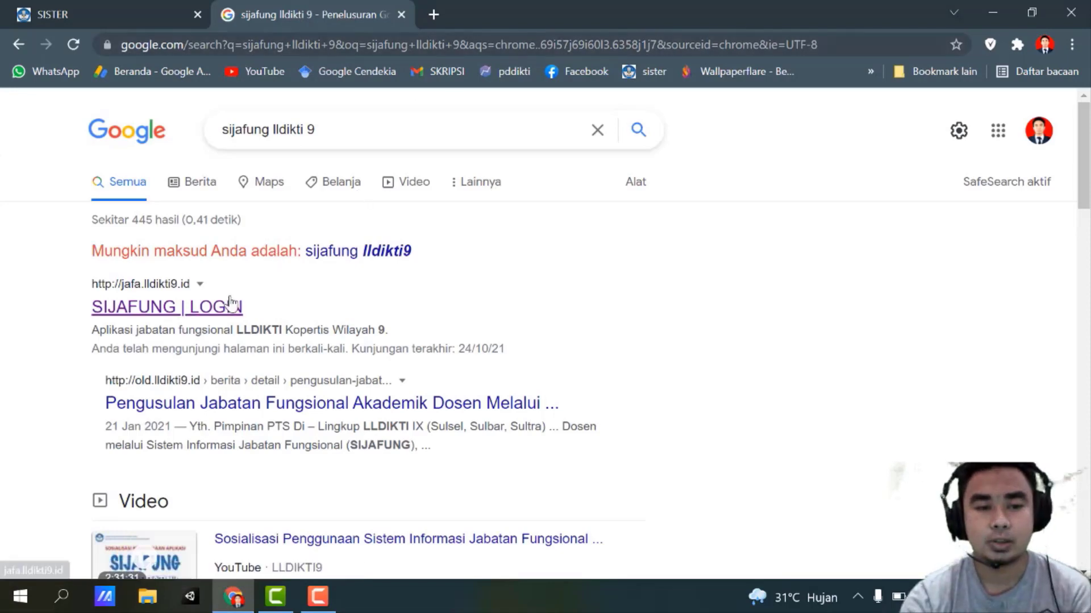
left_click(225, 306)
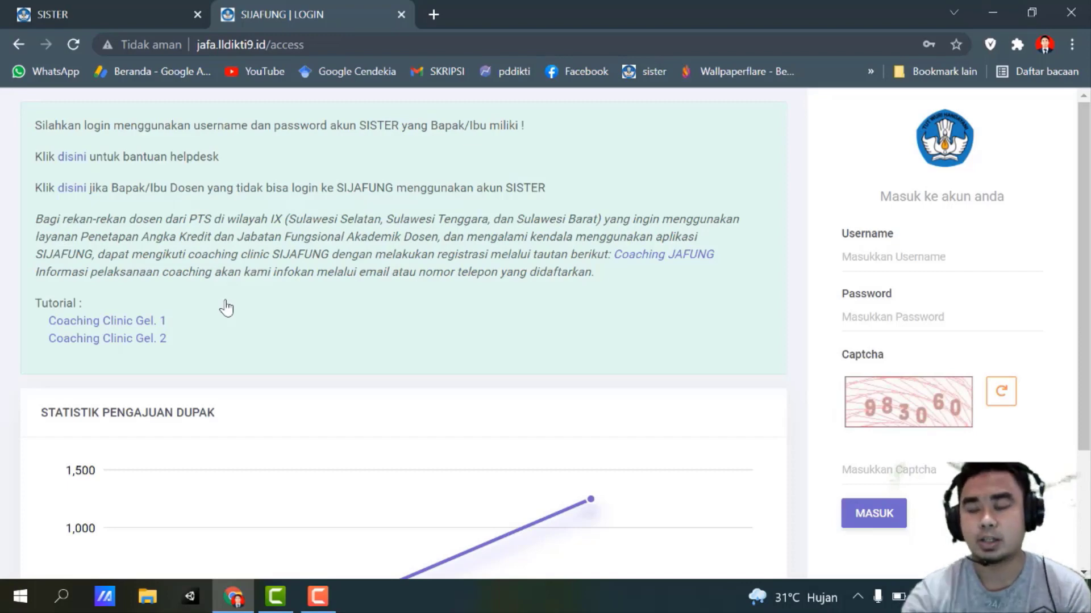
Try to log in to SIJAFUNG with the saved username and password, entering the captcha code.
left_click(891, 266)
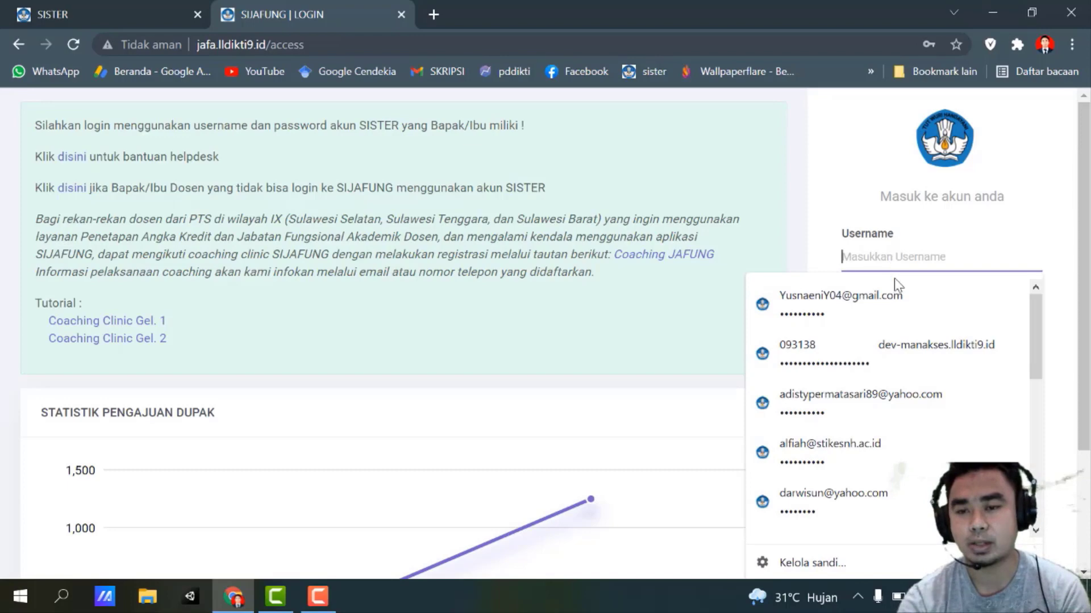
left_click(899, 300)
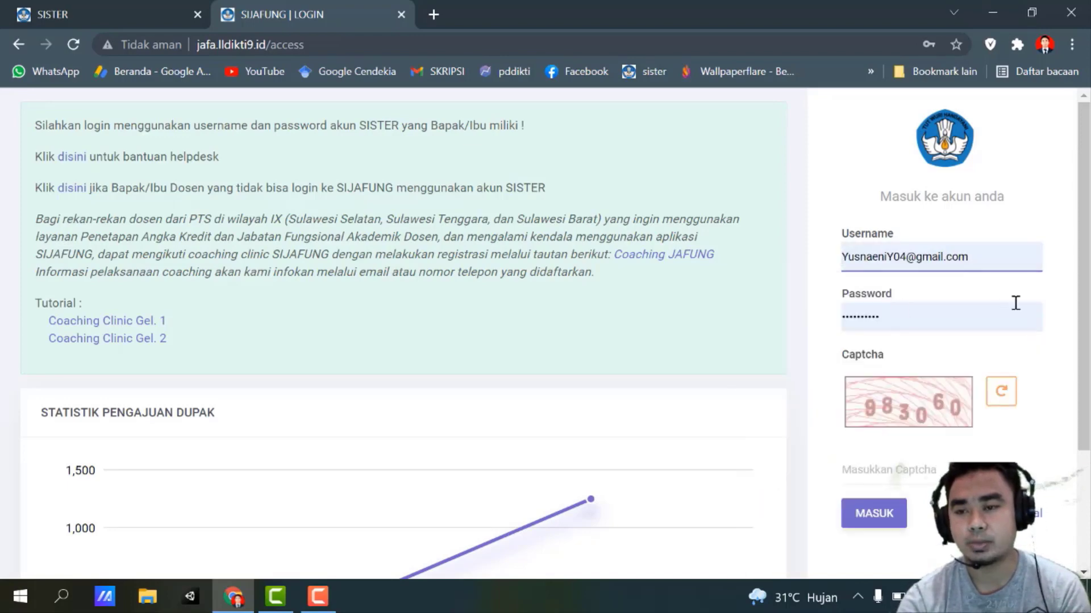
scroll(1016, 303, "down", 1)
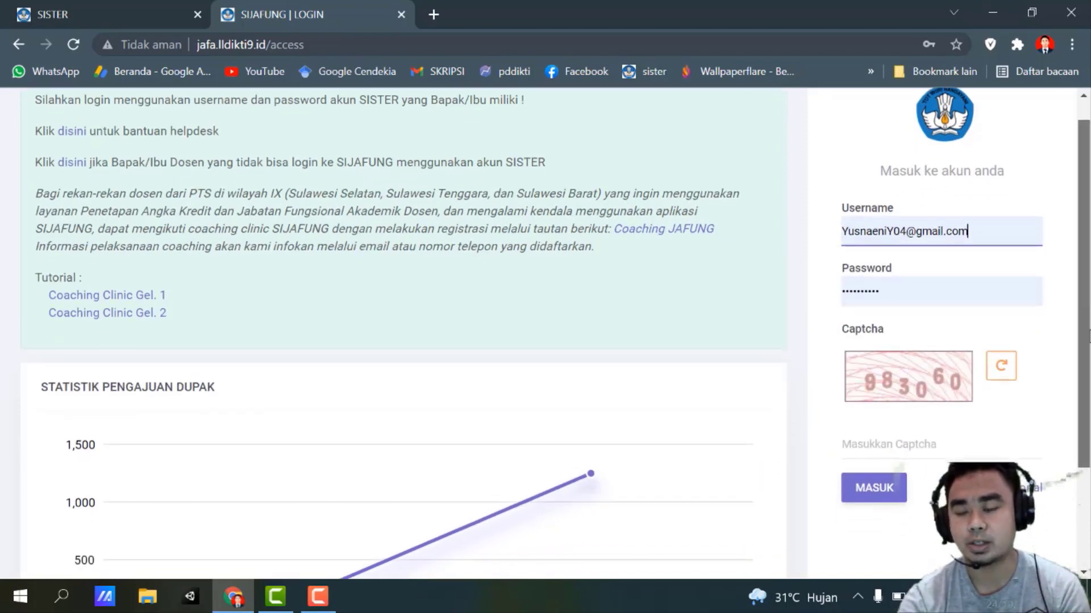
left_click(914, 436)
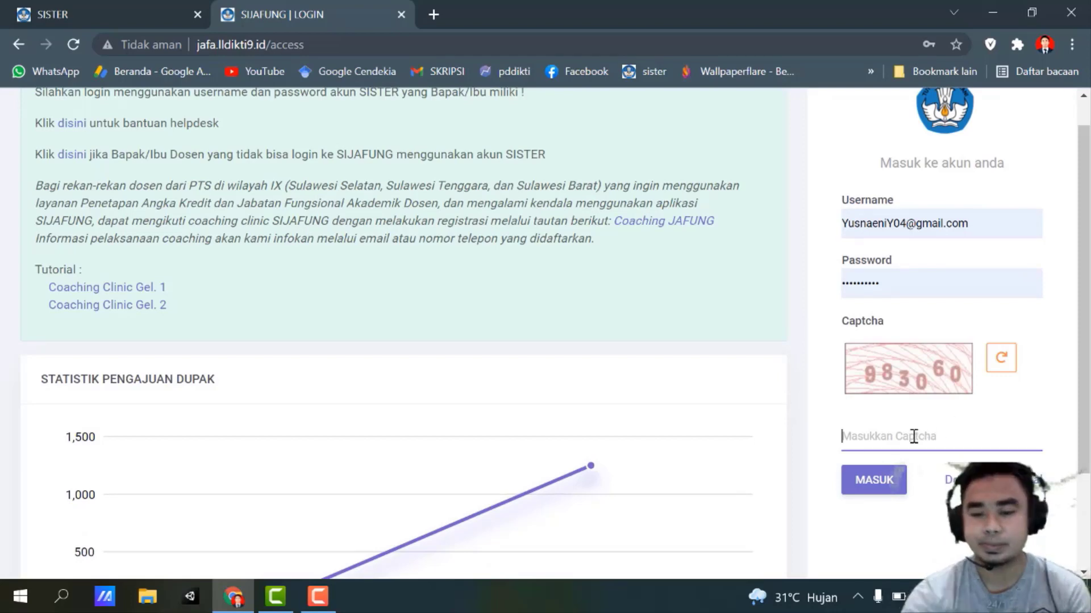
type("98")
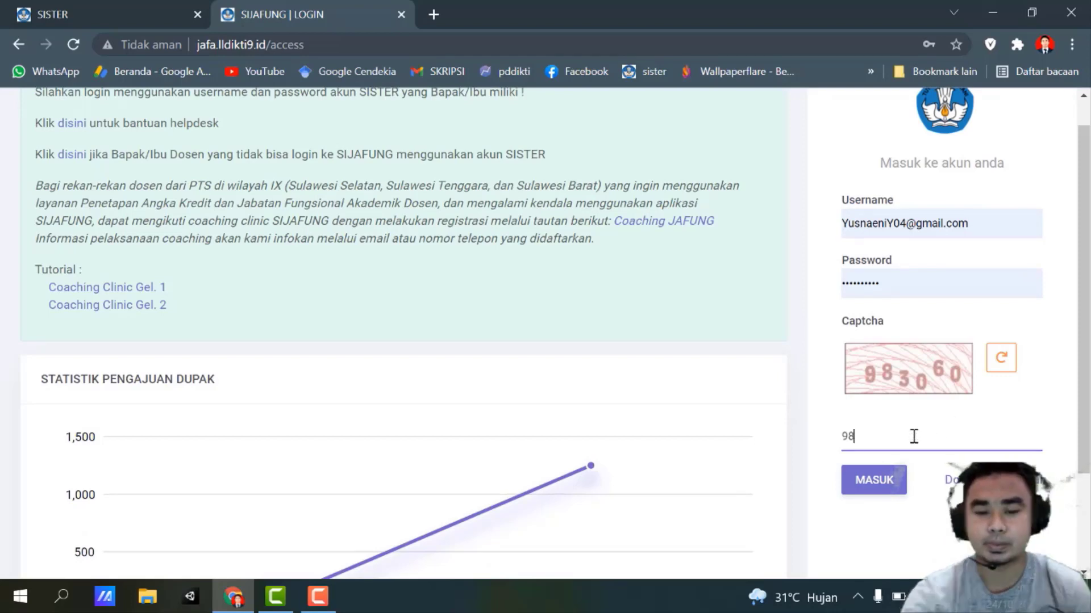
type("3")
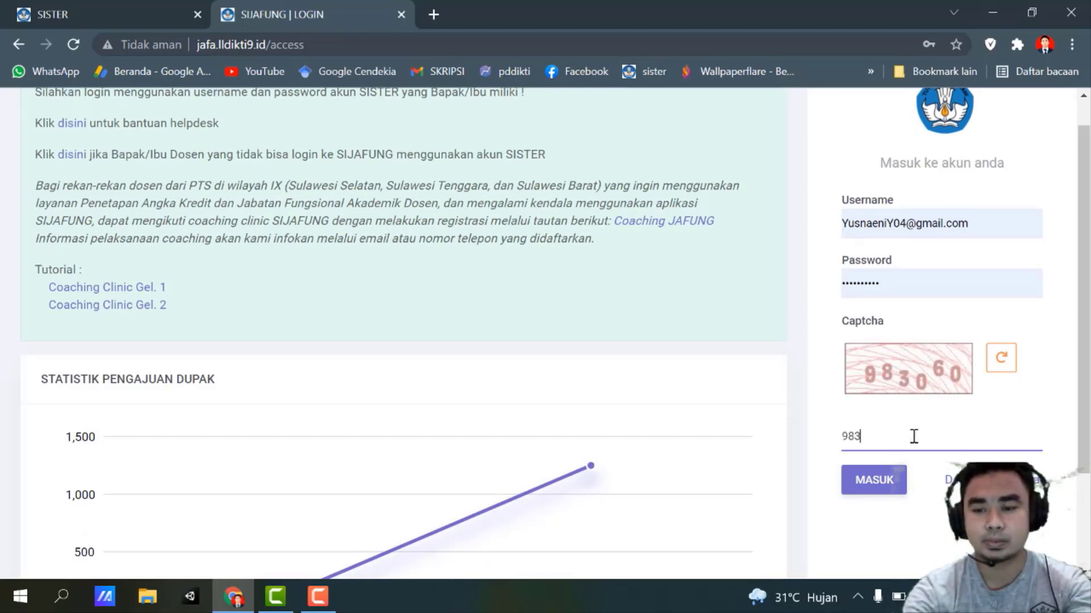
type("0")
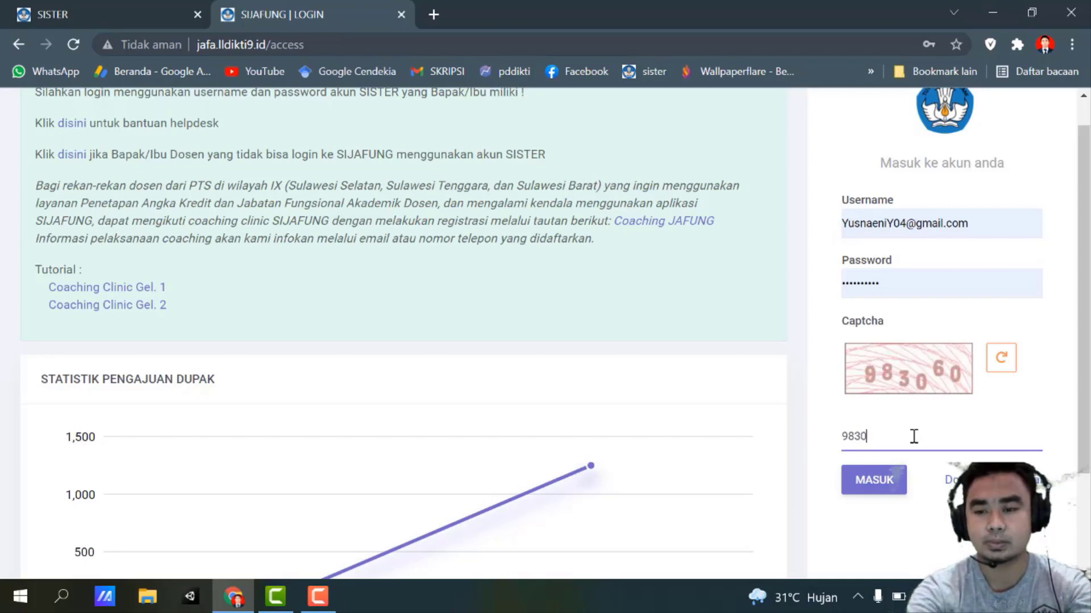
type("90")
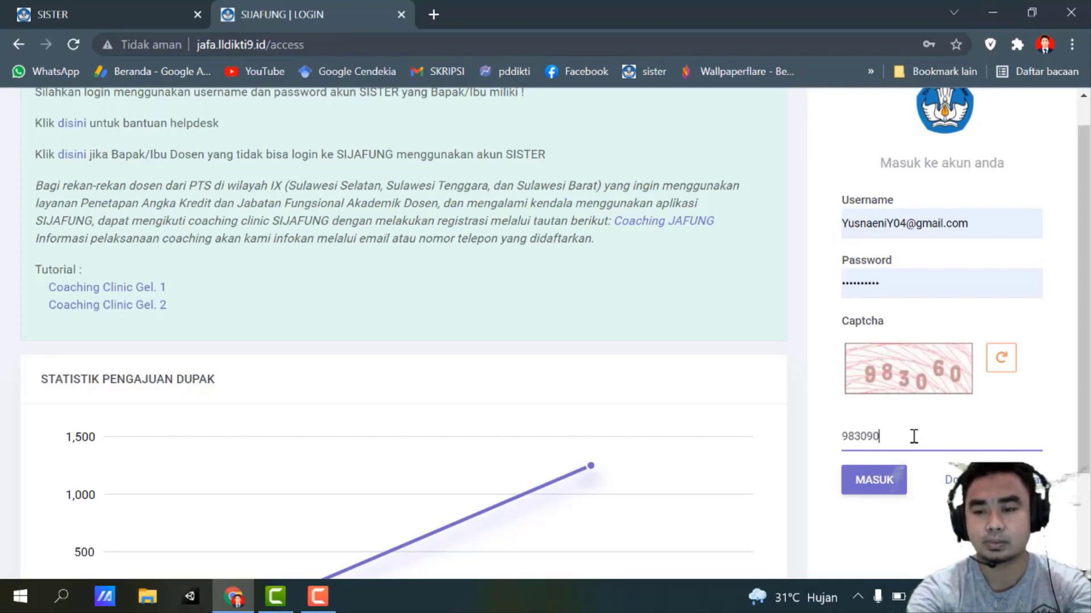
left_click(877, 482)
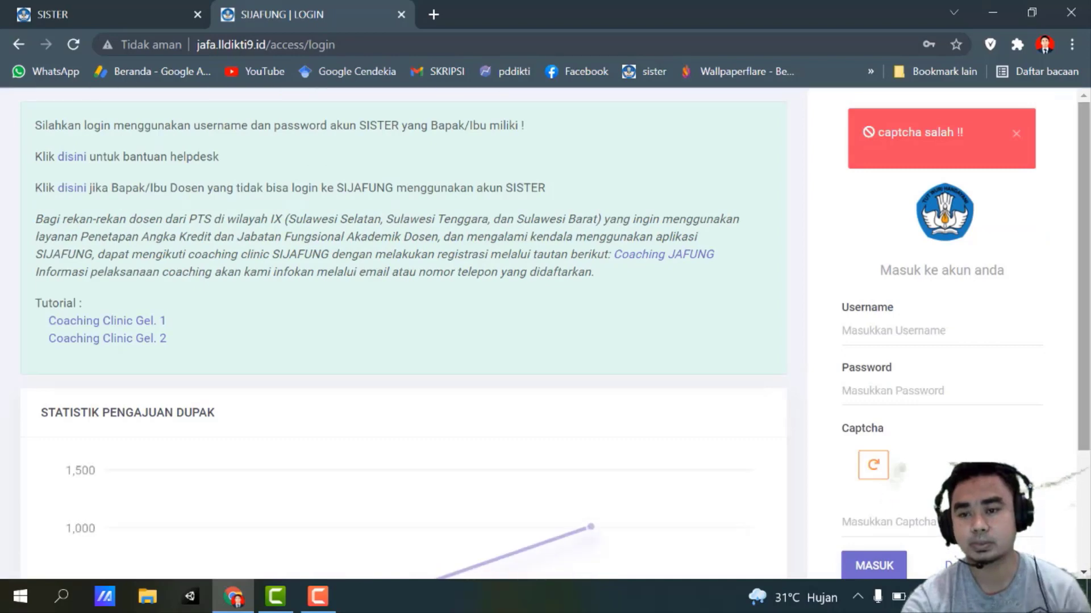
Fill in the saved username and password again, enter the new captcha code and log in.
left_click(898, 327)
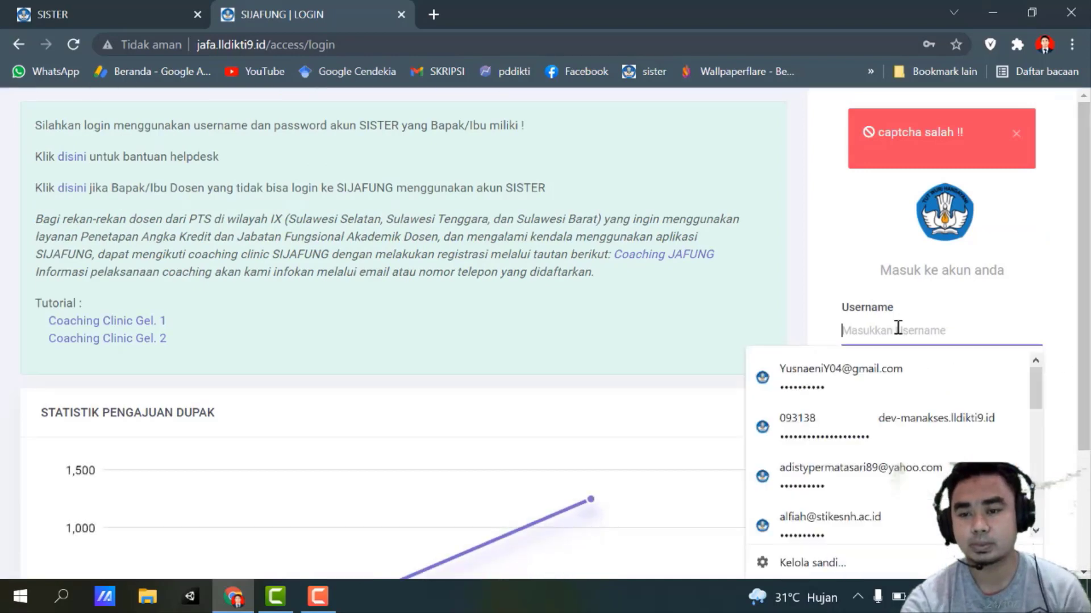
left_click(880, 375)
scroll(951, 398, "down", 3)
left_click(924, 393)
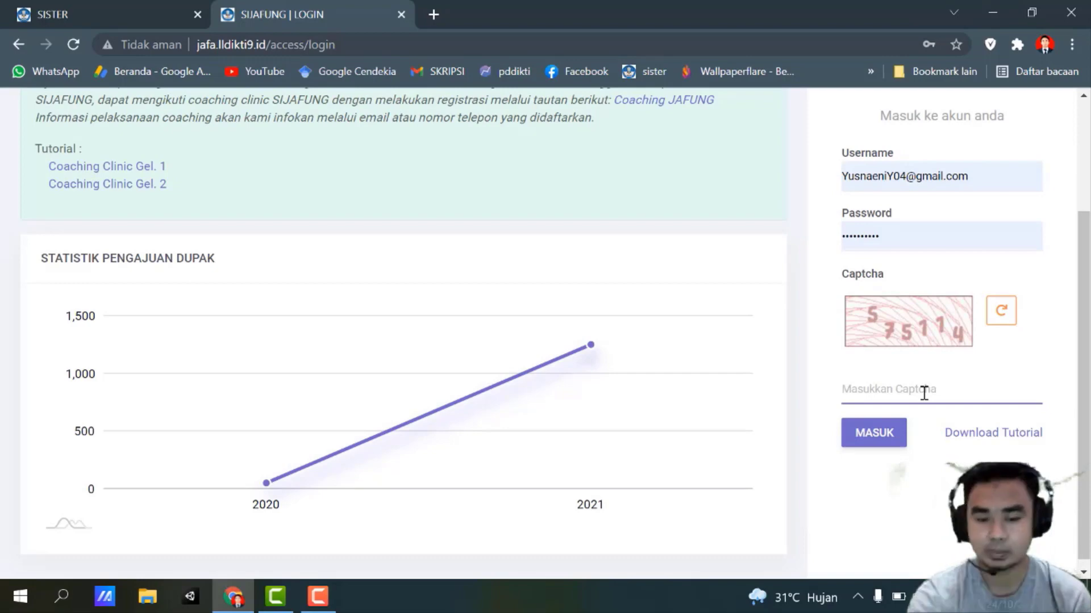
type("57")
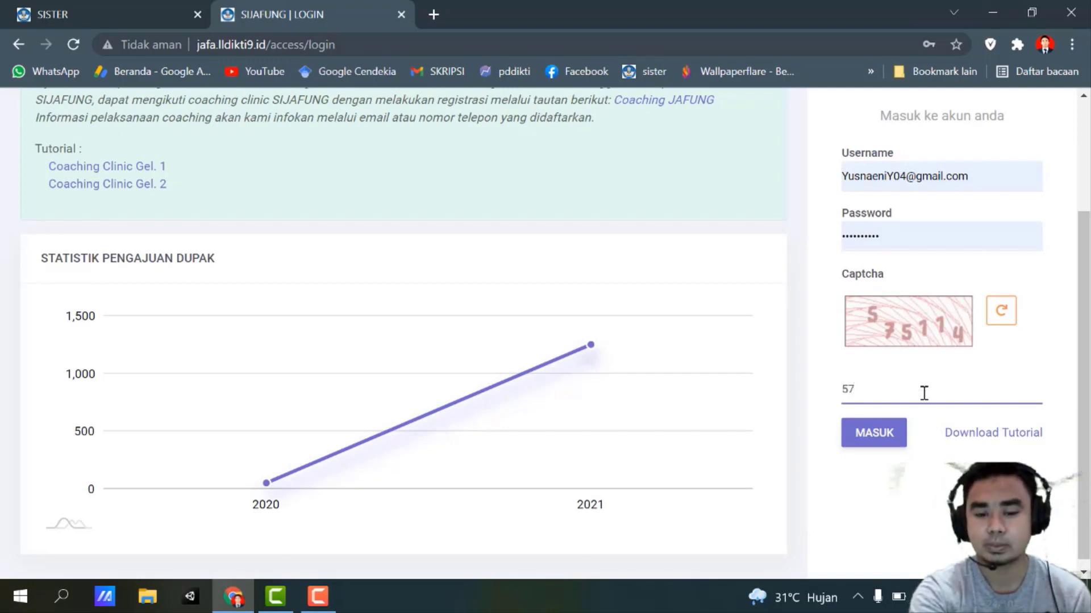
type("5114")
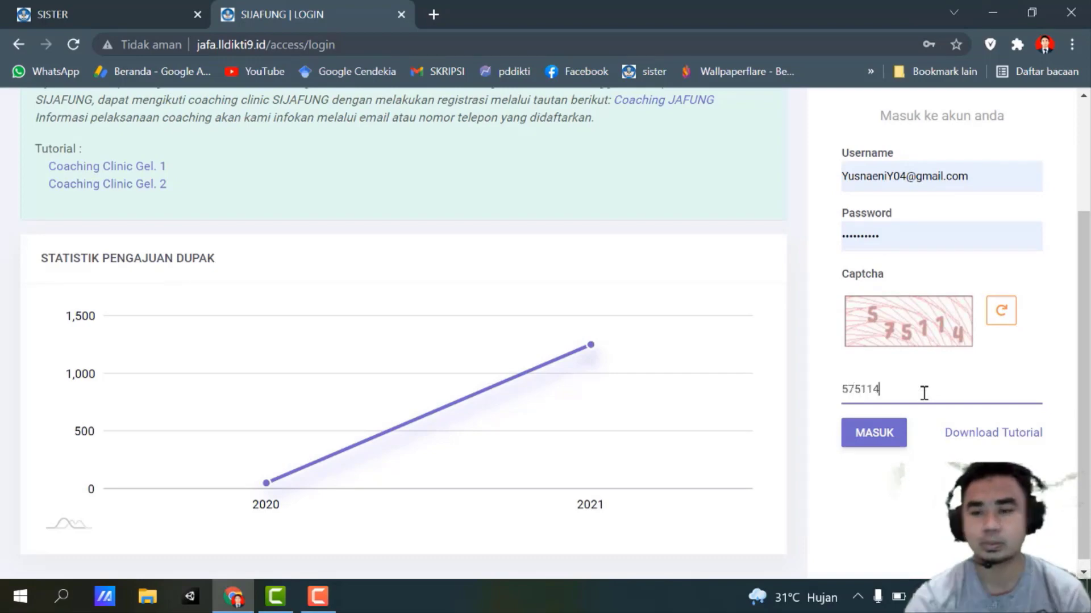
left_click(886, 446)
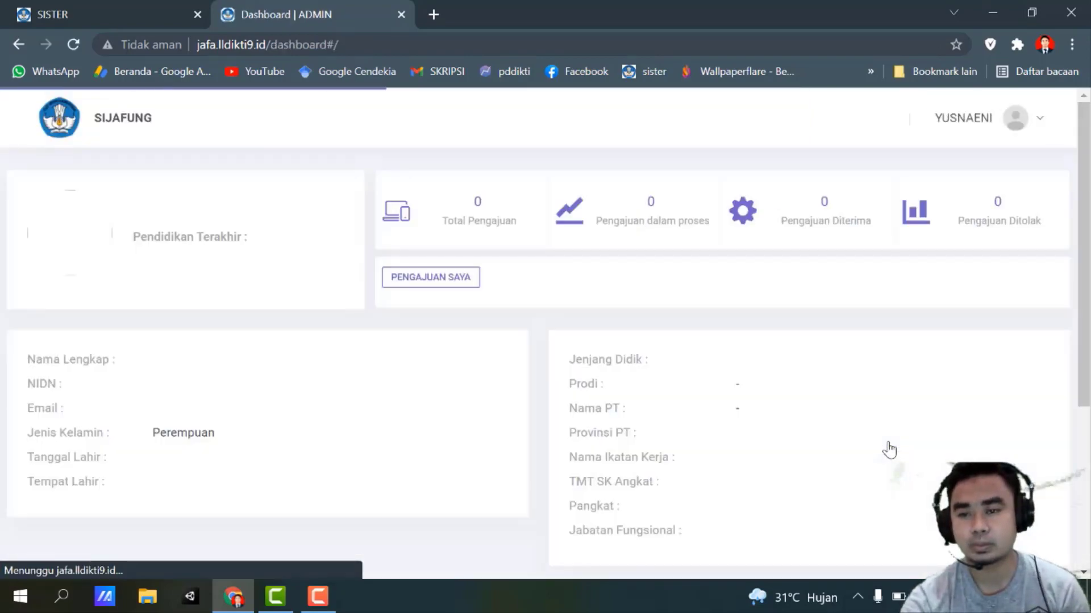
Open the account's own submissions (Pengajuan Saya) and add a new DUPAK submission.
left_click_drag(1089, 300, 682, 267)
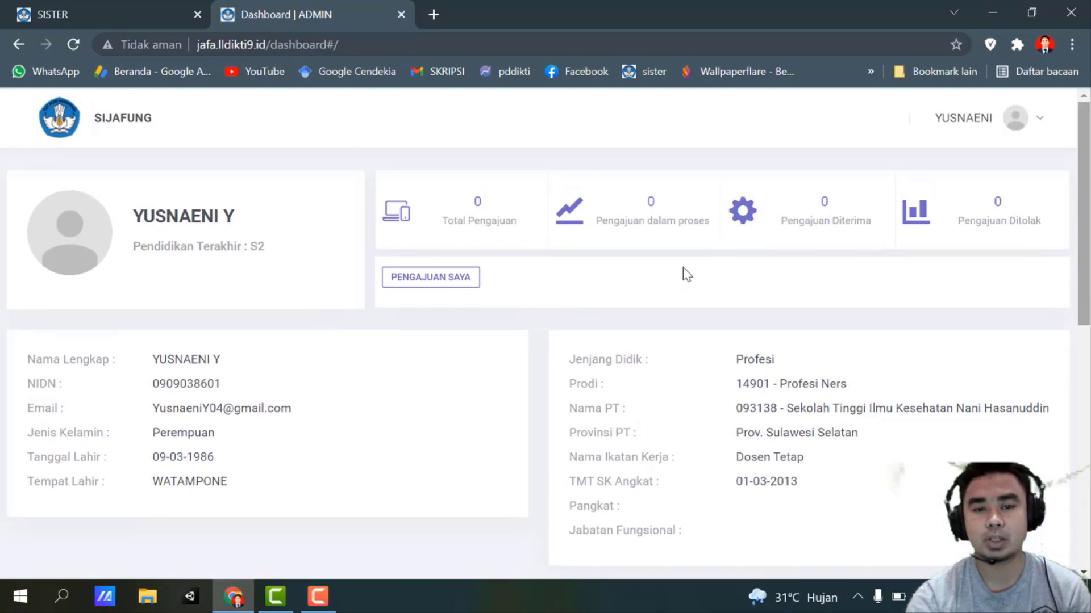
left_click(445, 281)
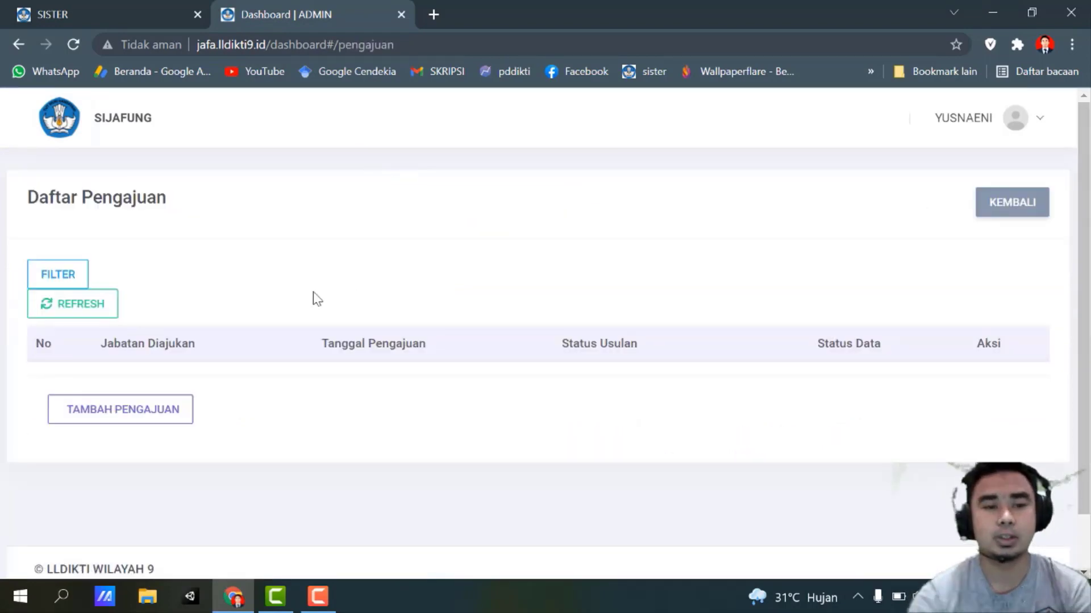
left_click(148, 423)
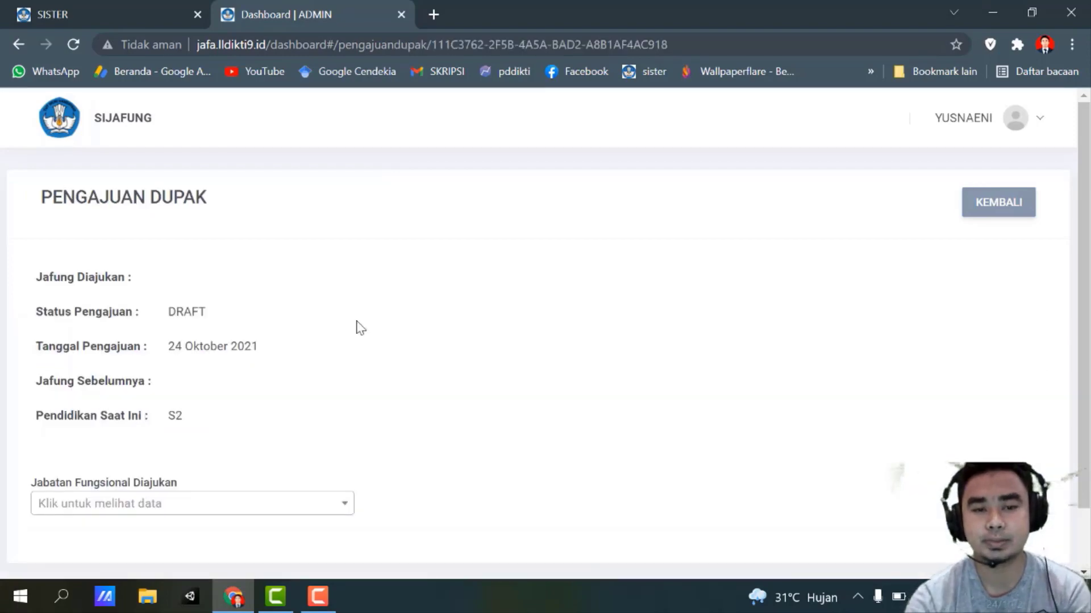
Set the submission's Jabatan Fungsional Diajukan to ASISTEN AHLI - 150.00.
scroll(995, 213, "down", 2)
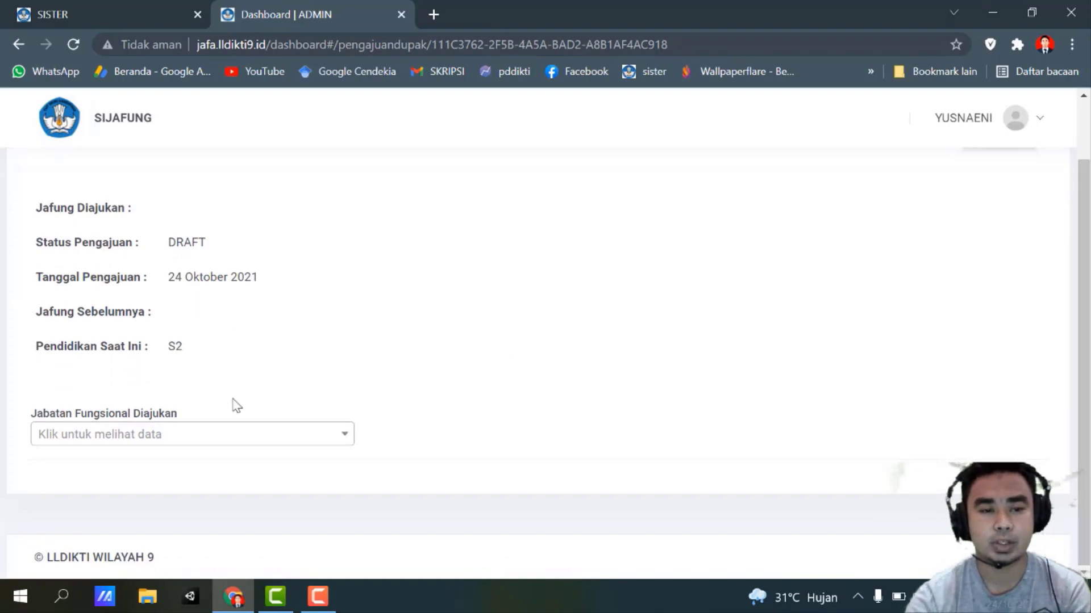
left_click(187, 435)
left_click(187, 436)
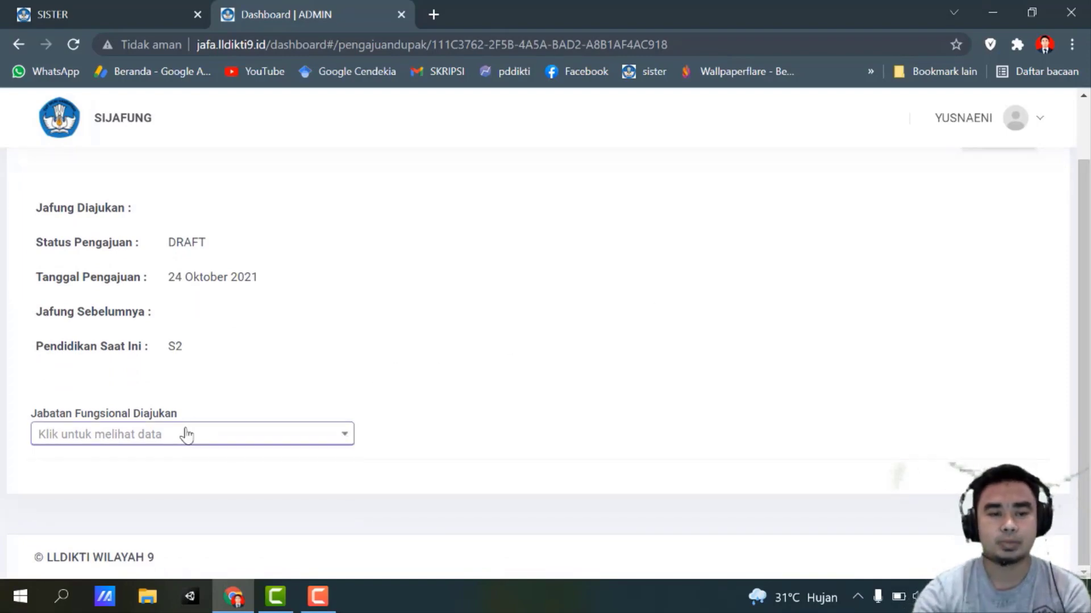
left_click(187, 436)
key("Down")
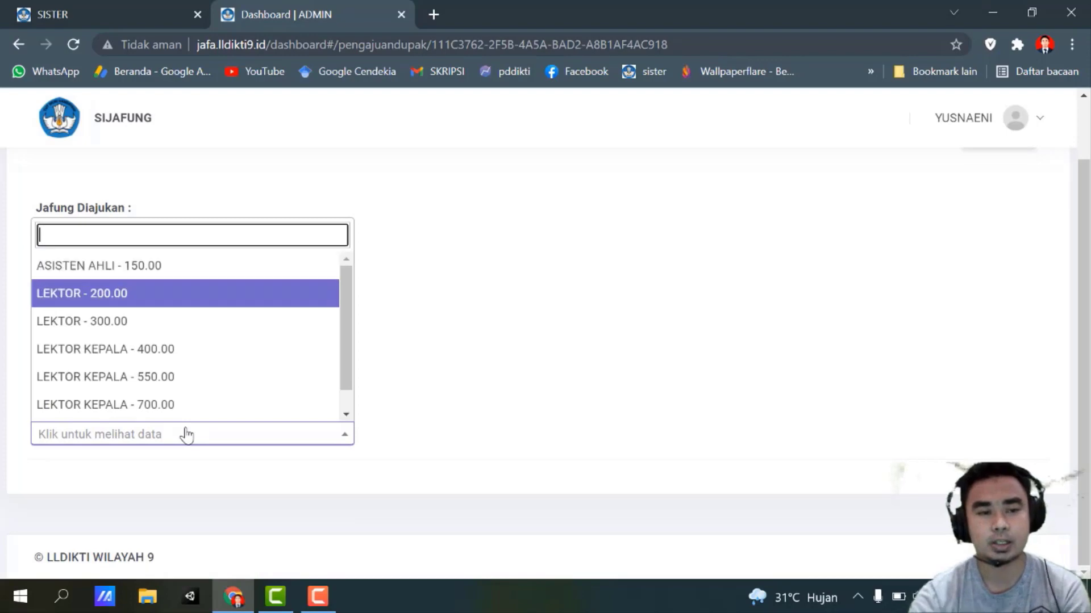
key("Up")
key("Down")
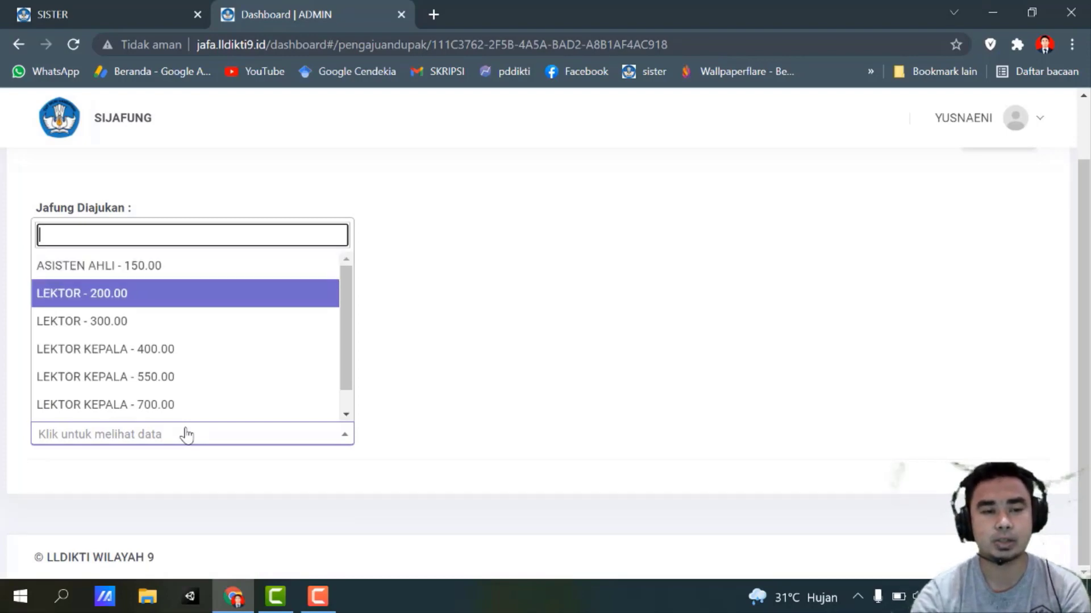
key("Up")
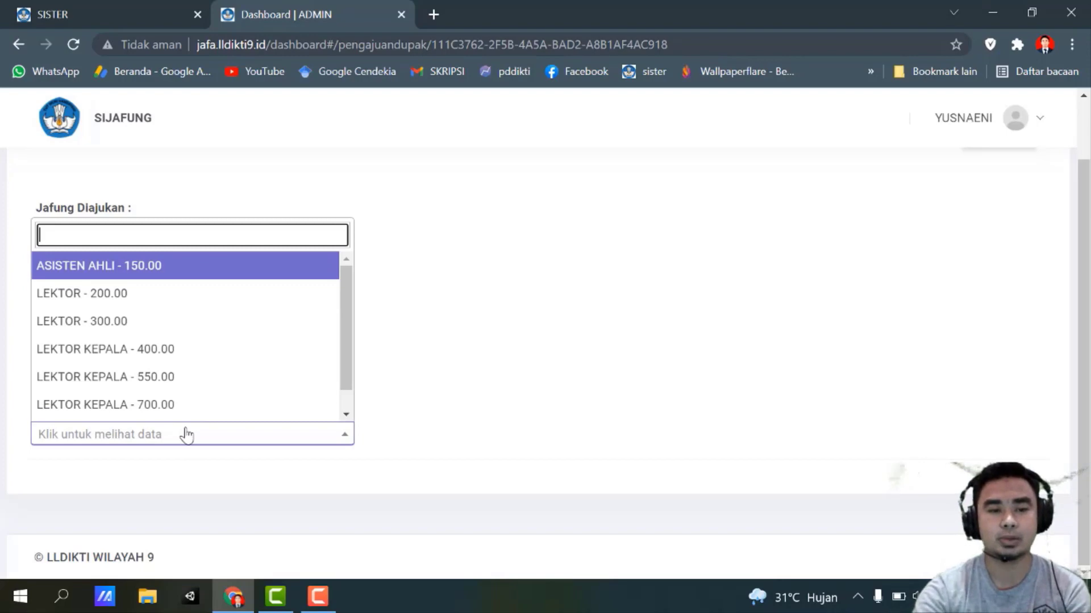
key("Return")
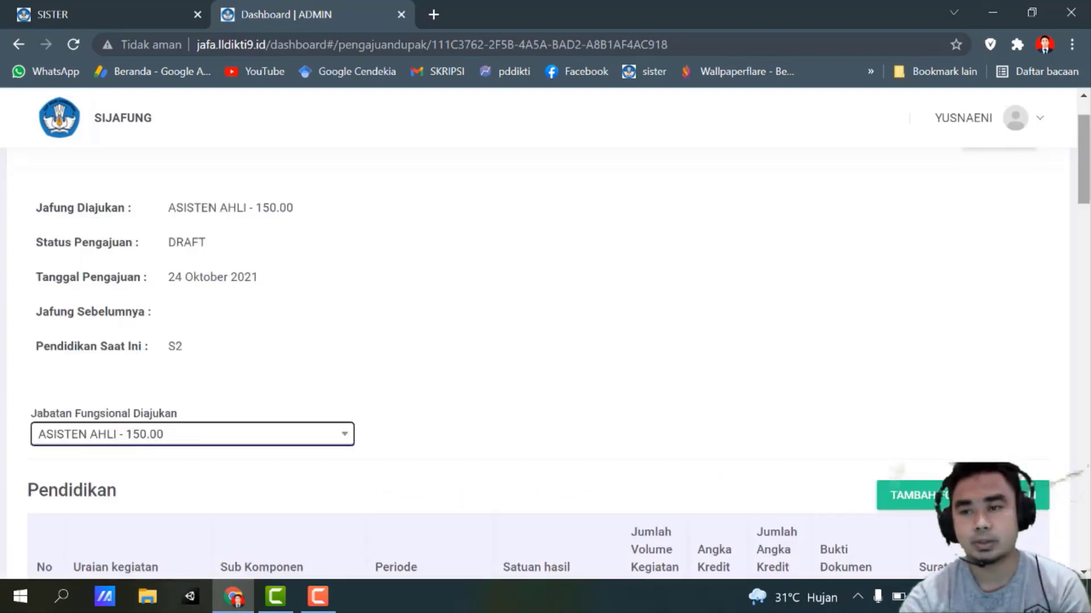
Add a Pendidikan form entry for the Magister (S2)/sederajat degree from Universitas Hasanuddin and save it.
scroll(546, 358, "down", 4)
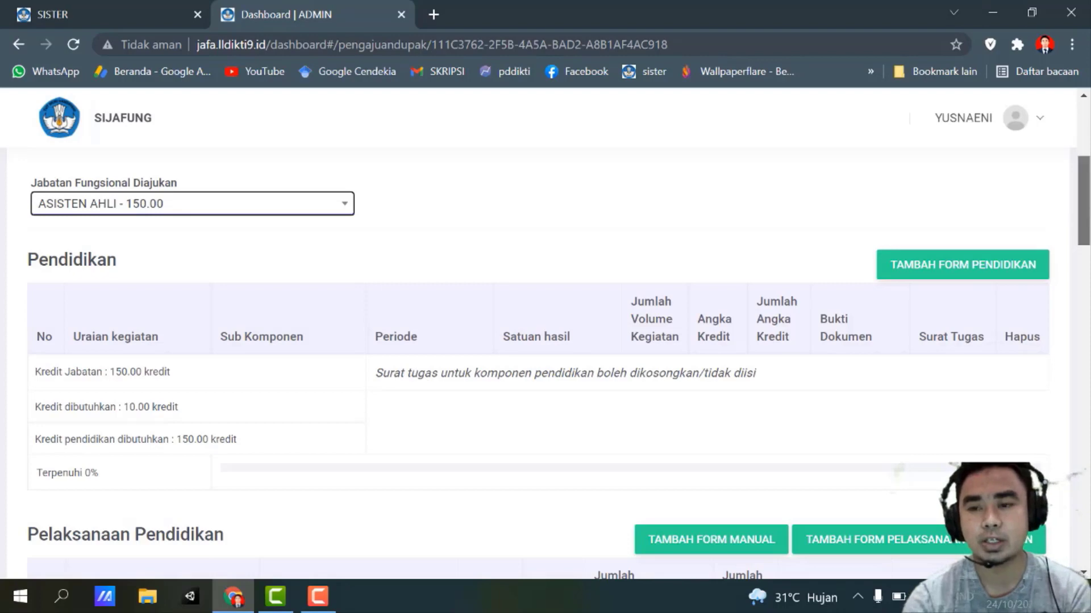
left_click_drag(1089, 216, 1089, 214)
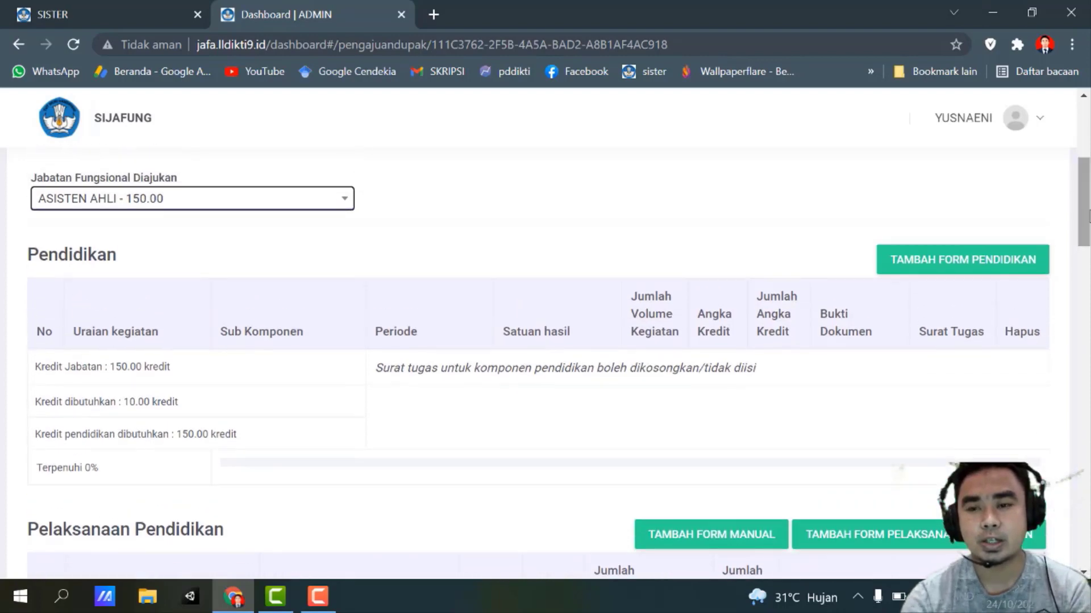
left_click(972, 272)
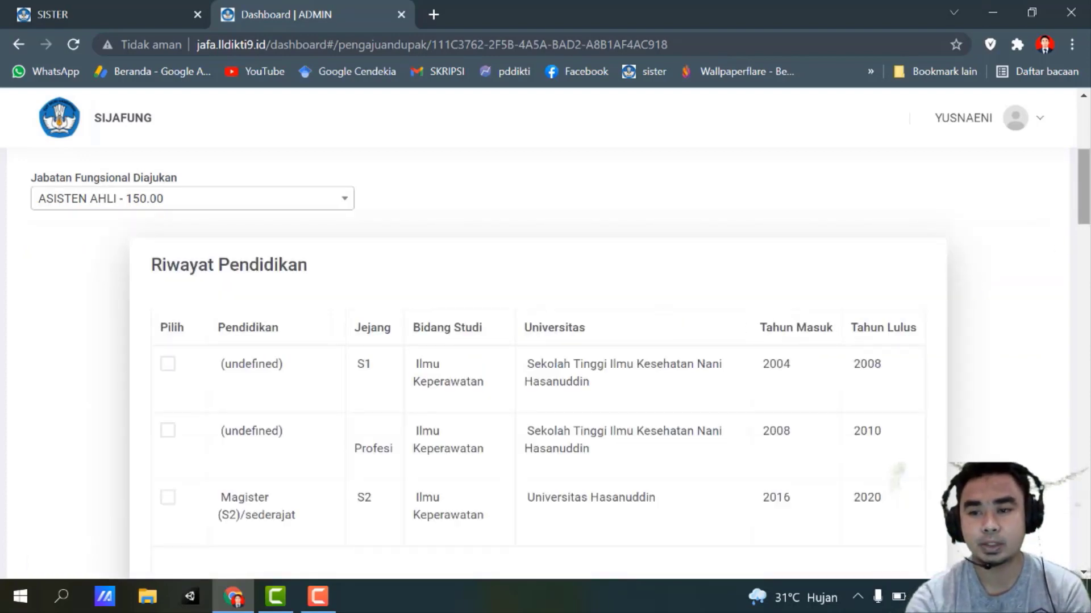
left_click_drag(1089, 217, 1089, 233)
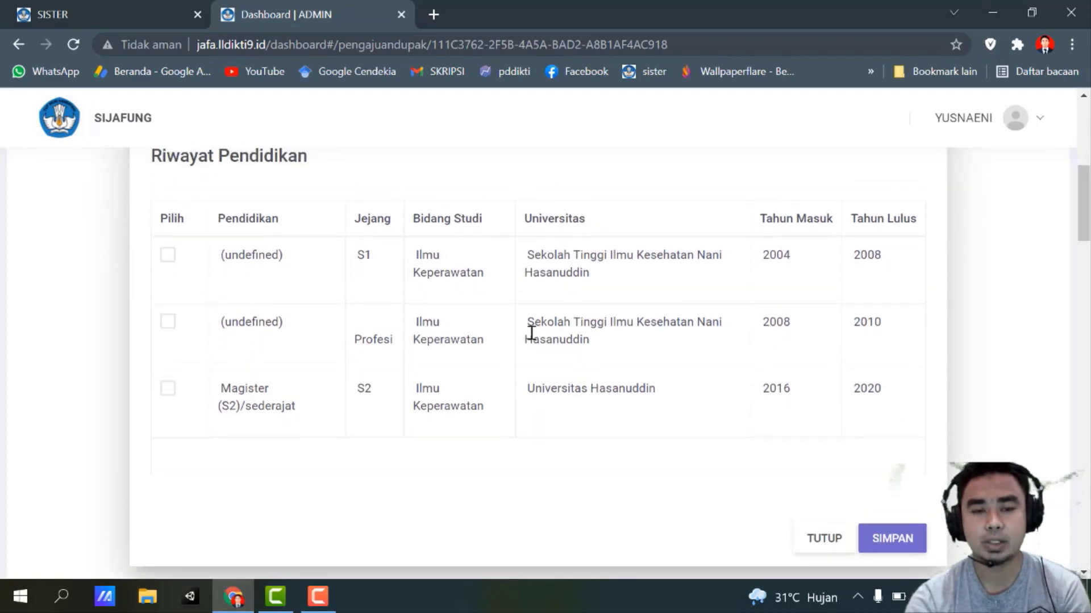
left_click(169, 391)
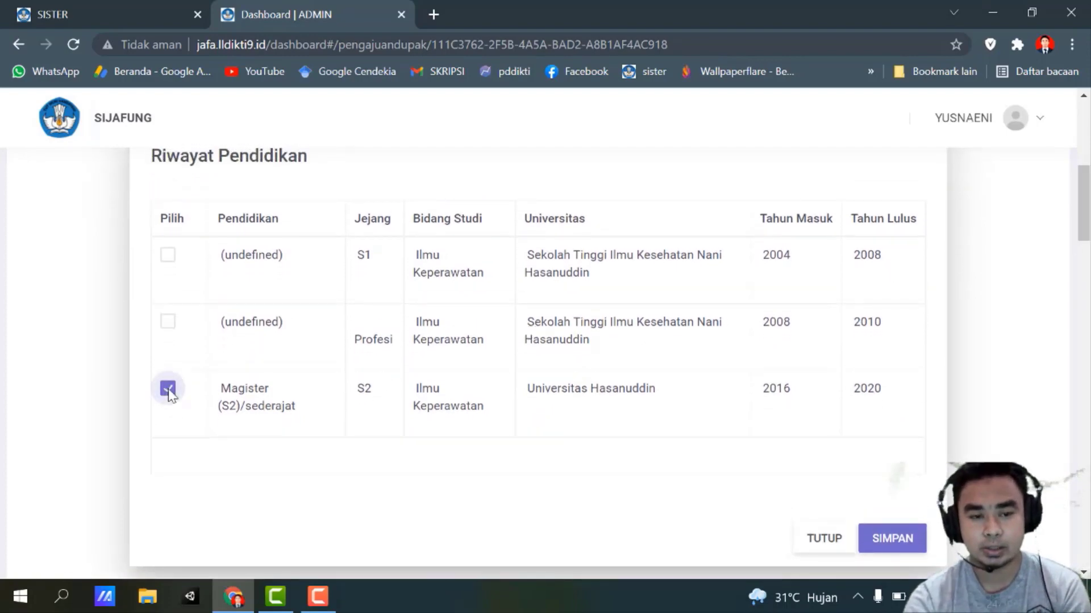
left_click(890, 539)
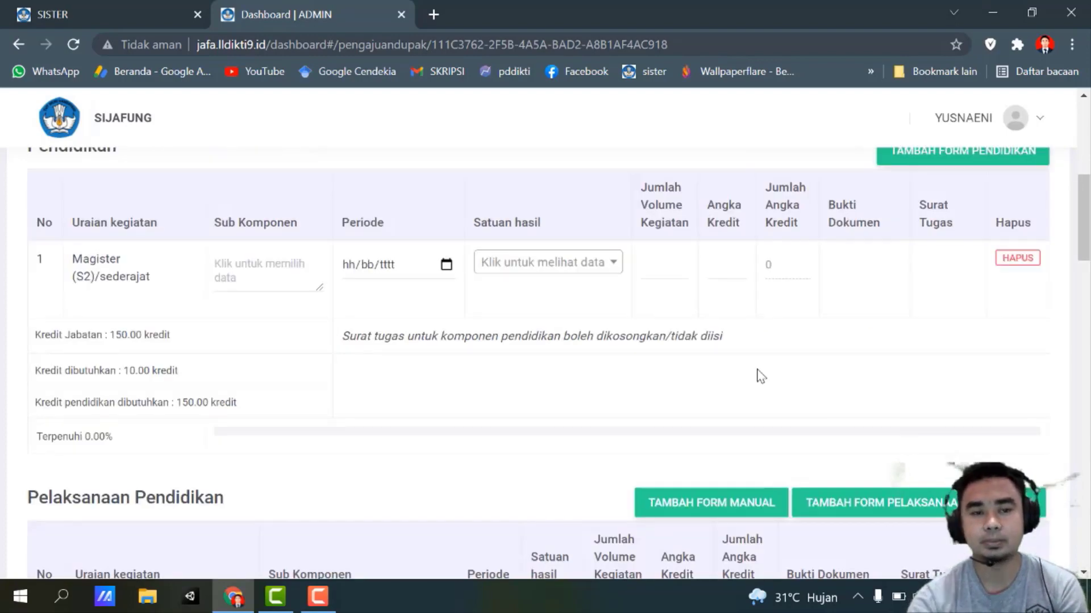
Set the Magister entry's sub component to "Mengikuti pendidikan formal dan memperoleh gelar/sebutan/ijazah Magister/sederajat".
left_click(267, 272)
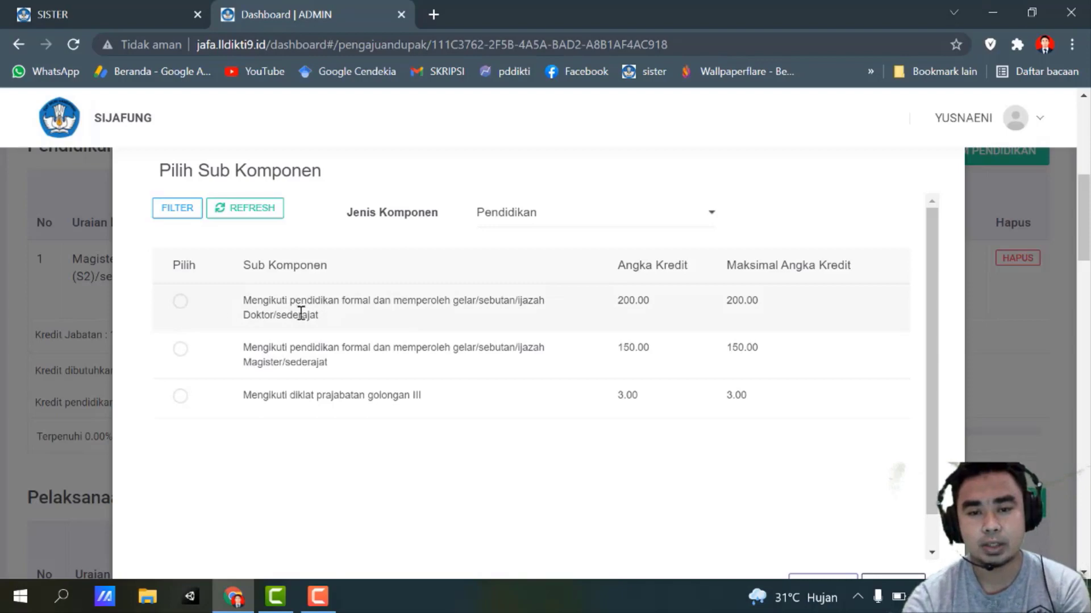
left_click(180, 349)
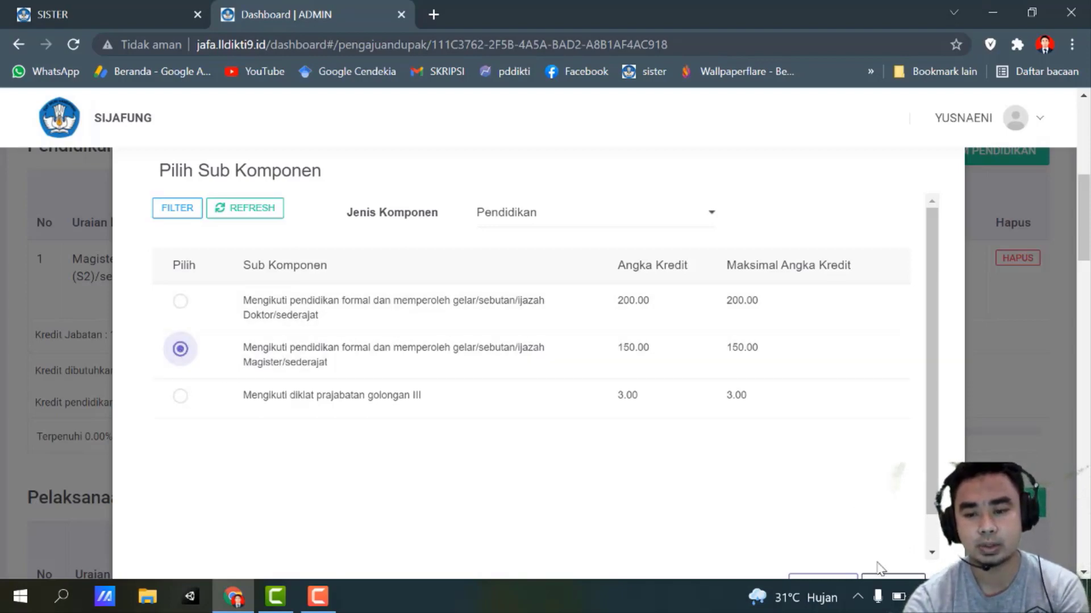
left_click(845, 578)
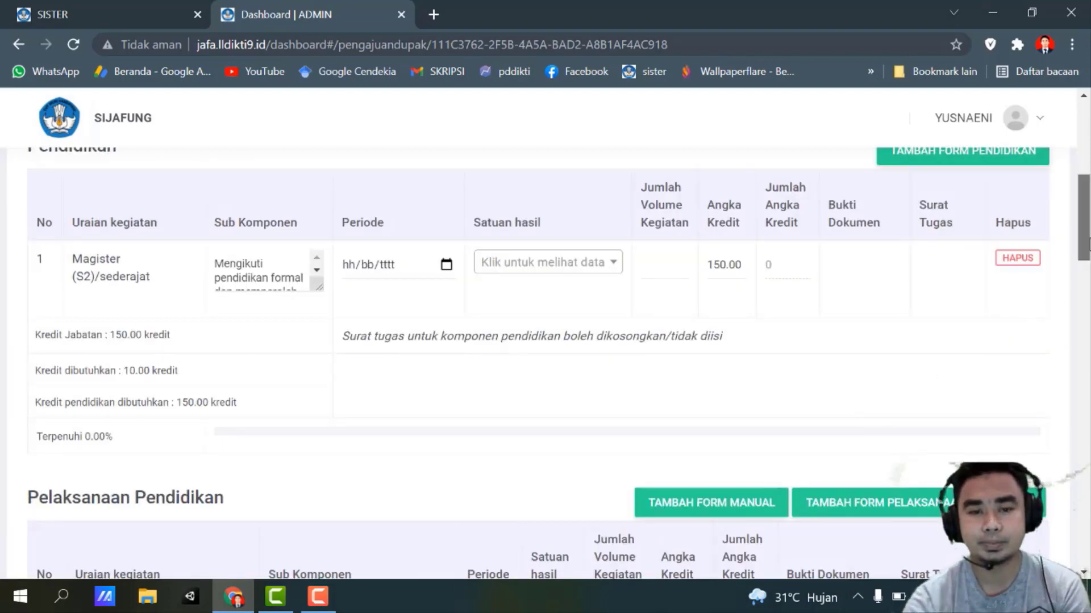
Set the Periode of the Magister (S2)/sederajat entry to 02/08/2021.
scroll(852, 228, "down", 1)
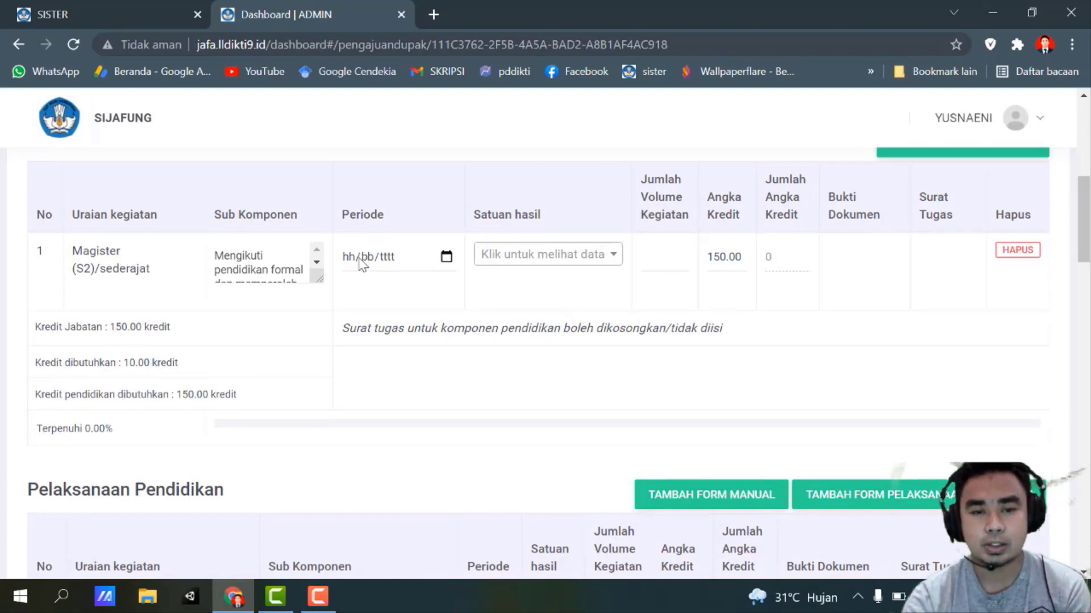
left_click(394, 263)
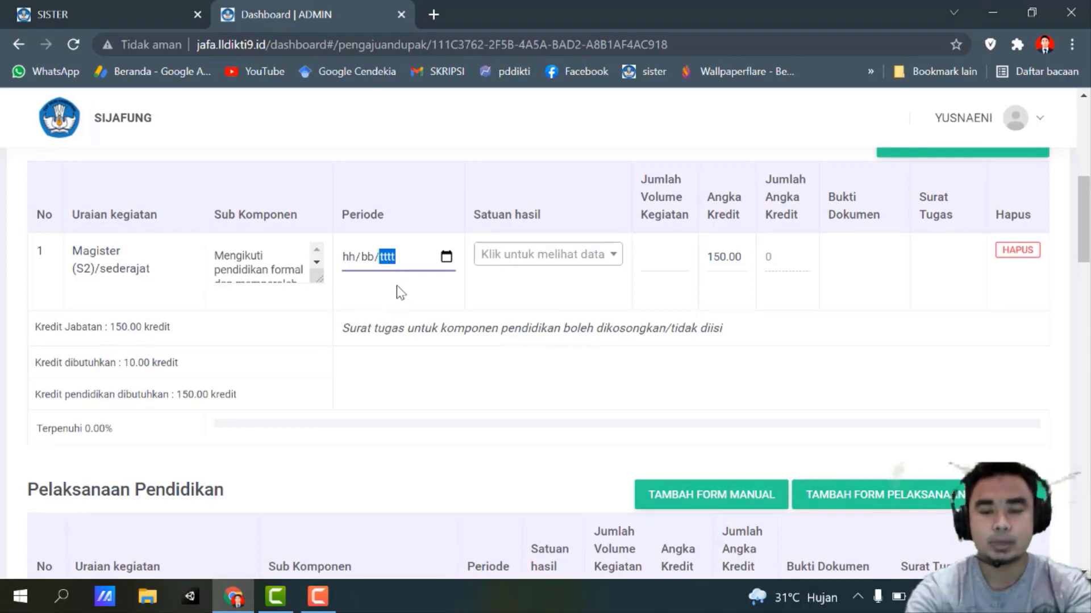
type("2021")
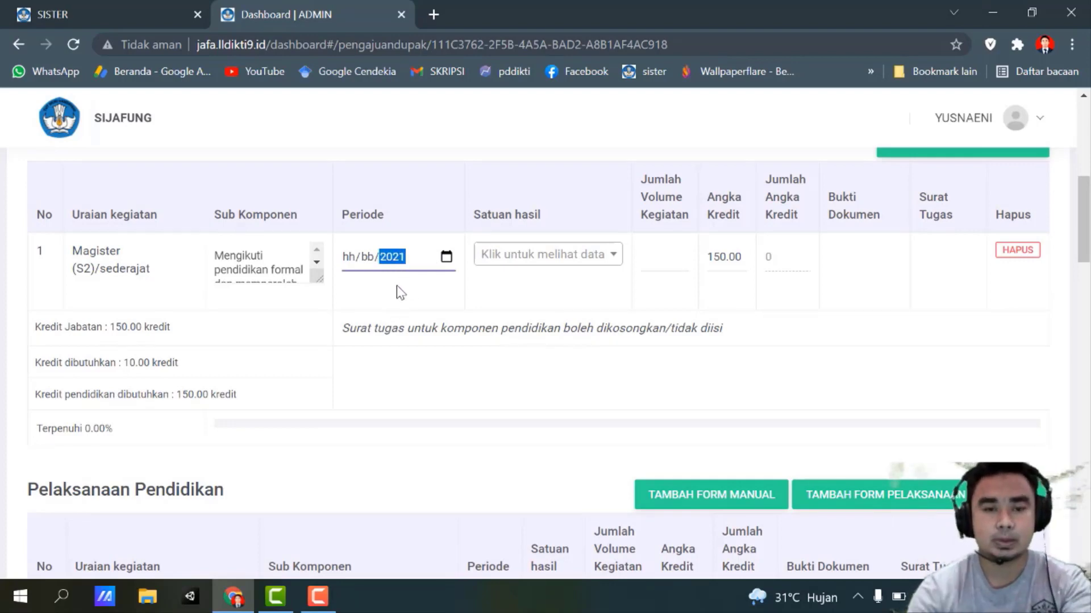
left_click(369, 259)
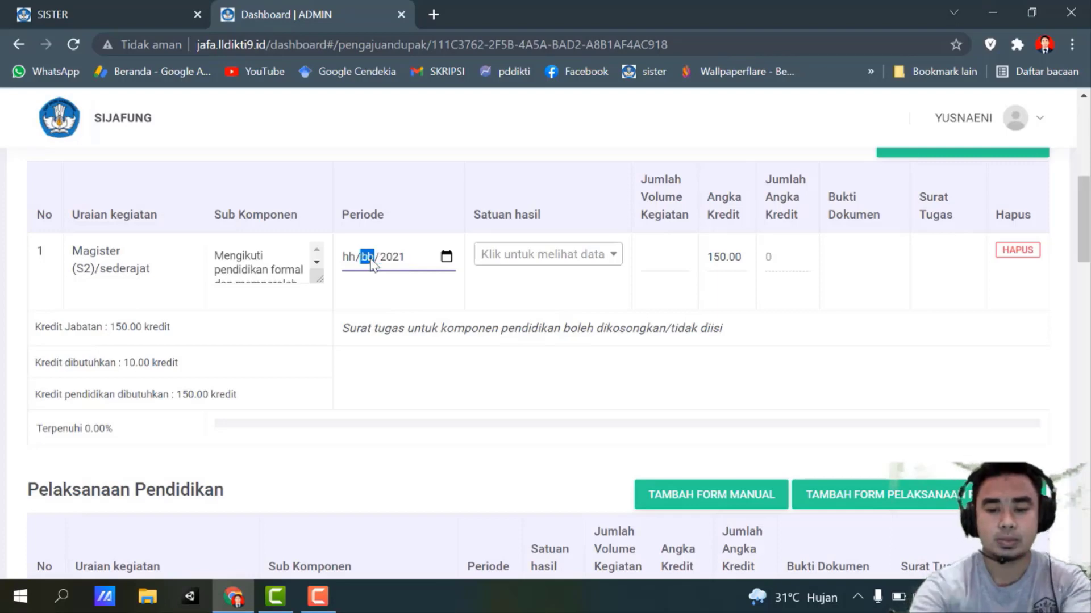
type("08")
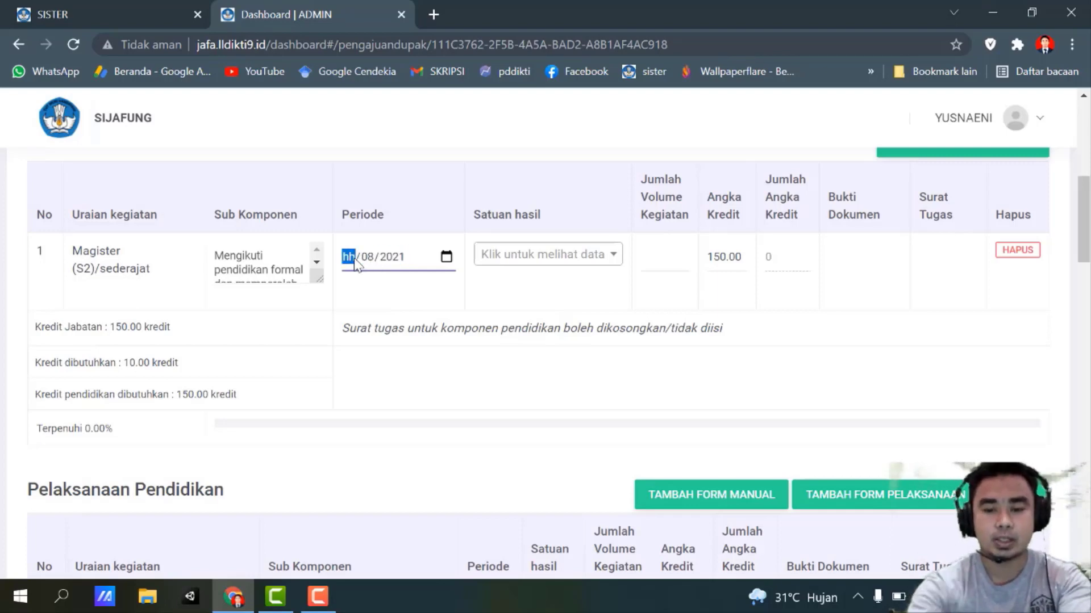
type("02")
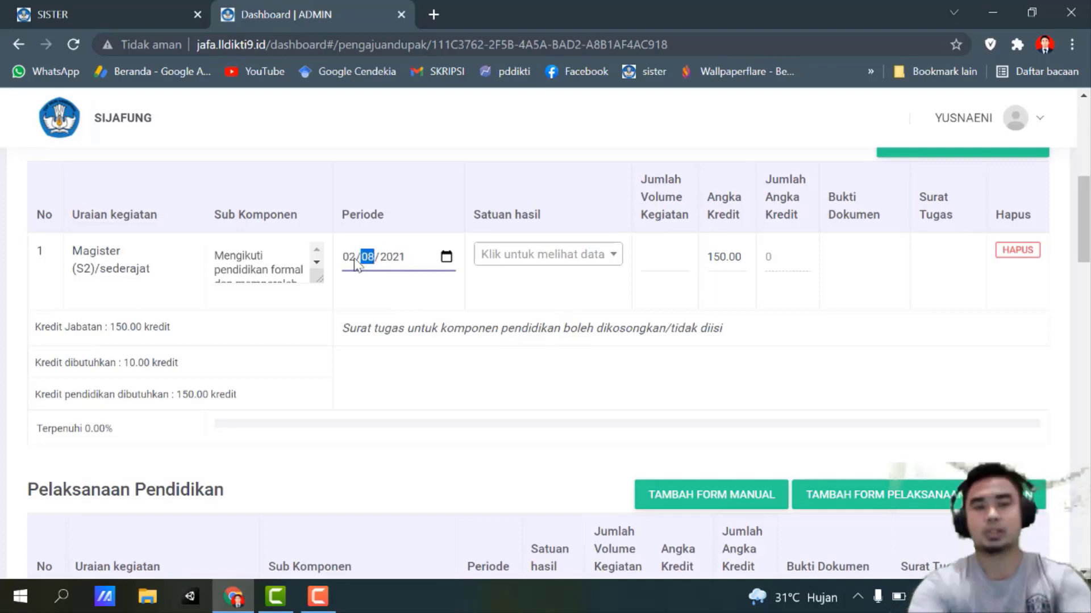
Set the Magister entry's Satuan hasil to Lulusan and its Jumlah Volume Kegiatan to 1.
left_click(557, 266)
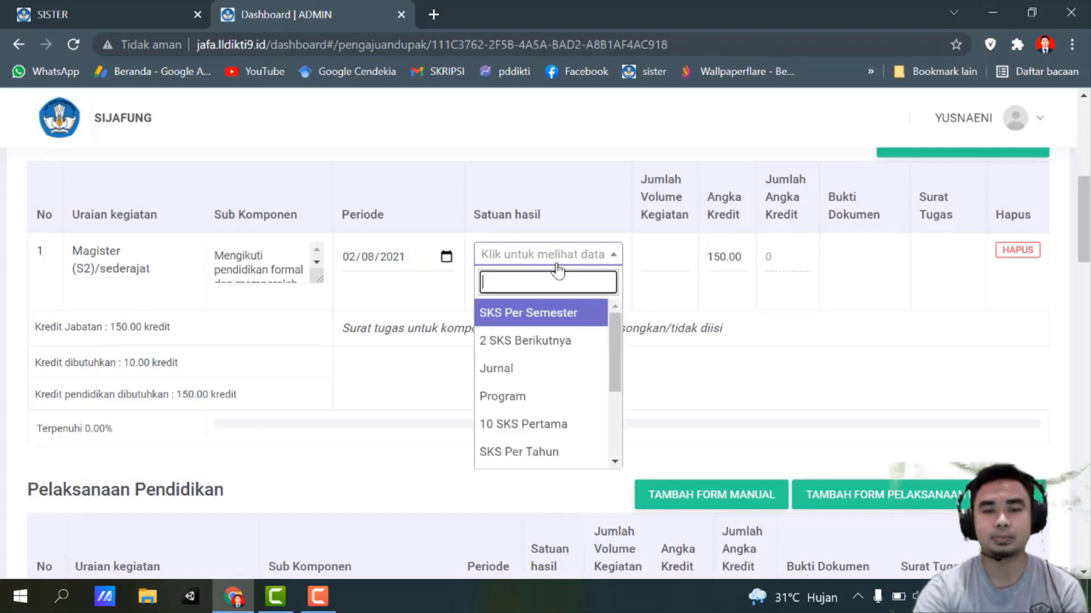
key("Down")
key("Down")
key("Down")
key("Down")
key("Down")
key("Down")
key("Down")
key("Down")
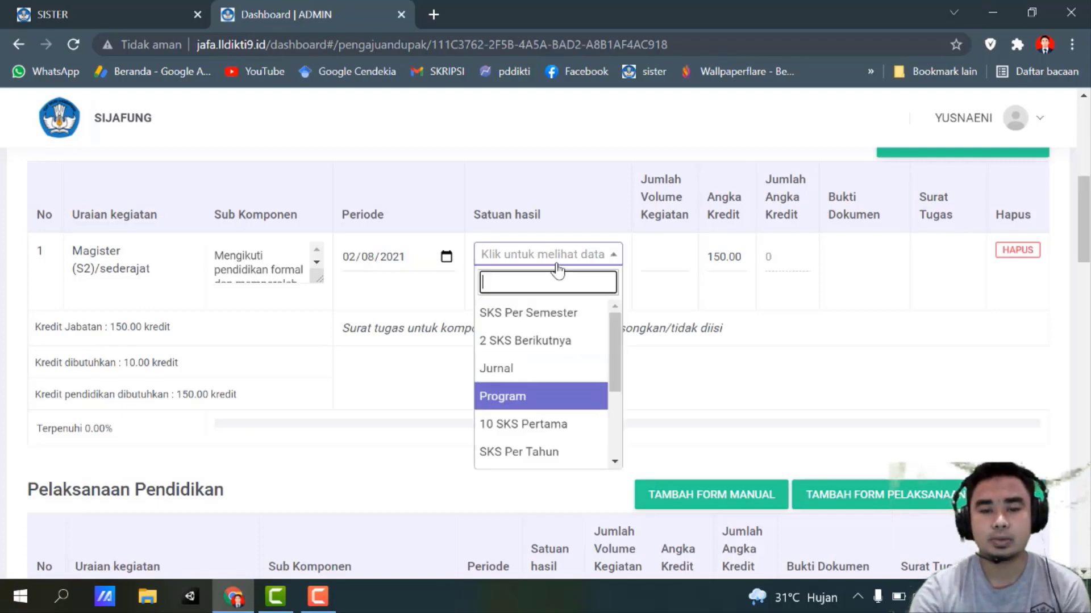
key("Down")
key("Down")
key("Down")
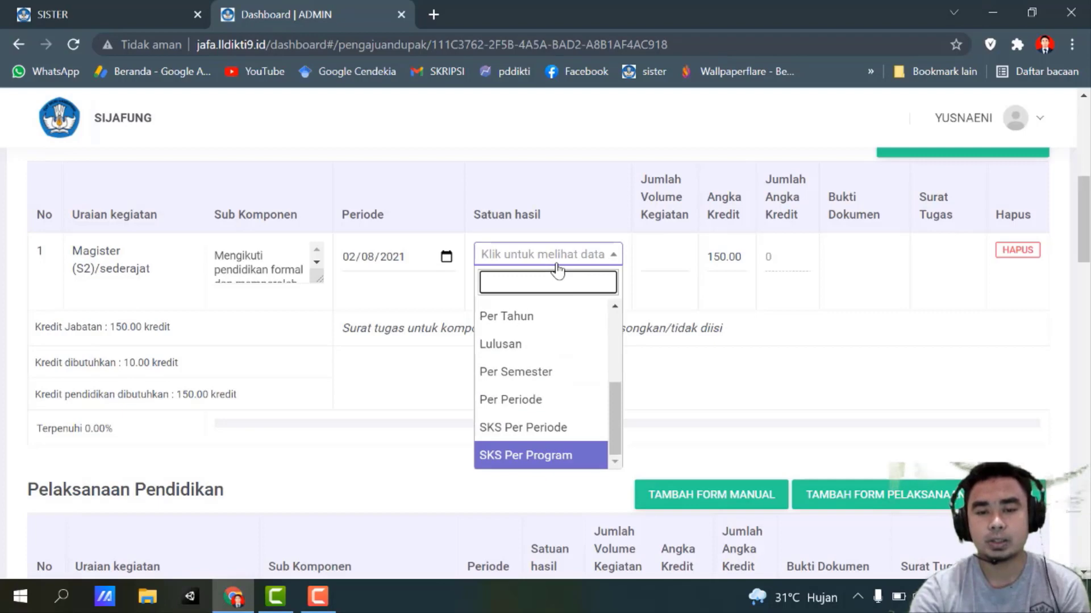
key("Up")
key("Up")
key("Up")
key("Up")
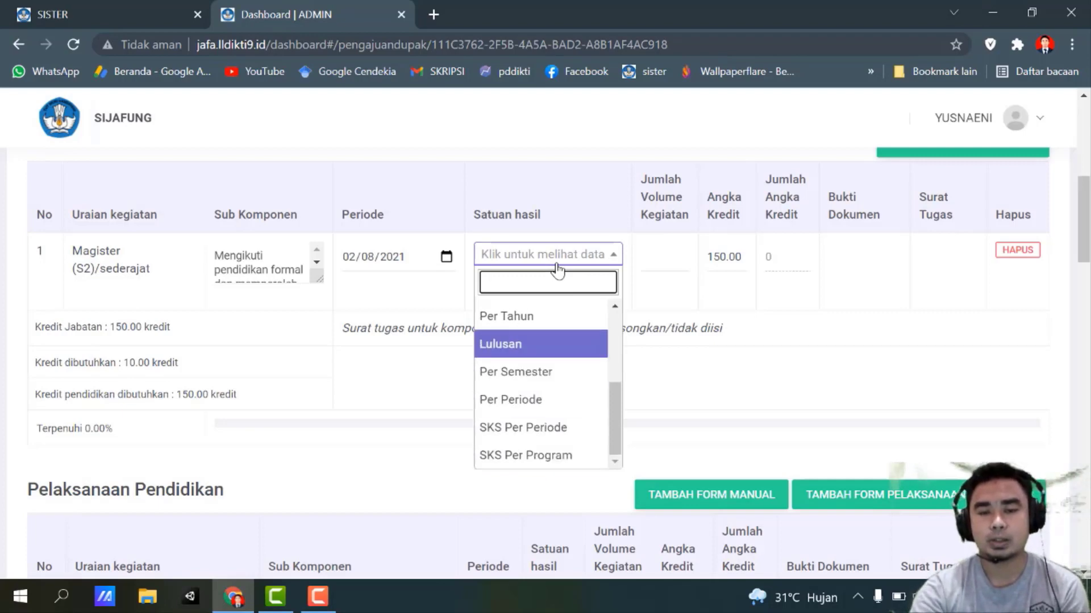
key("Down")
key("Down")
key("Down")
key("Up")
key("Up")
key("Up")
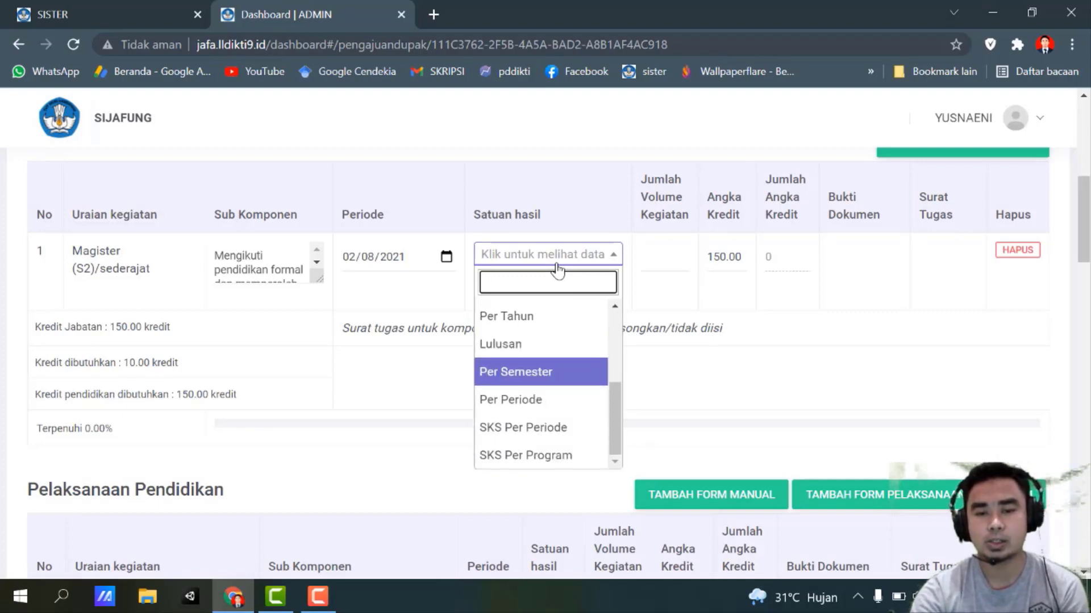
key("Up")
key("Return")
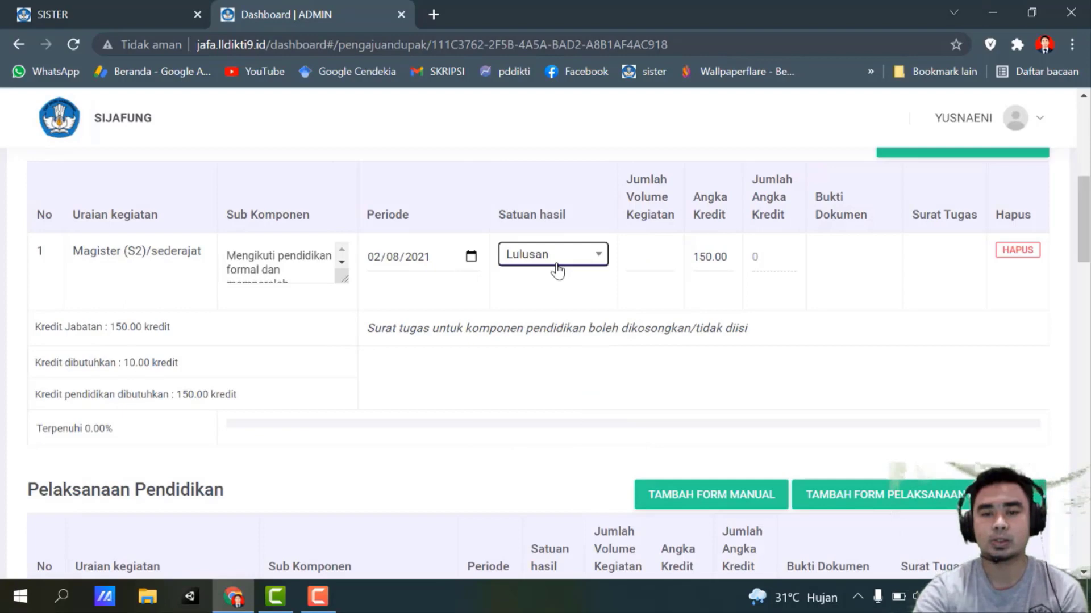
left_click(647, 256)
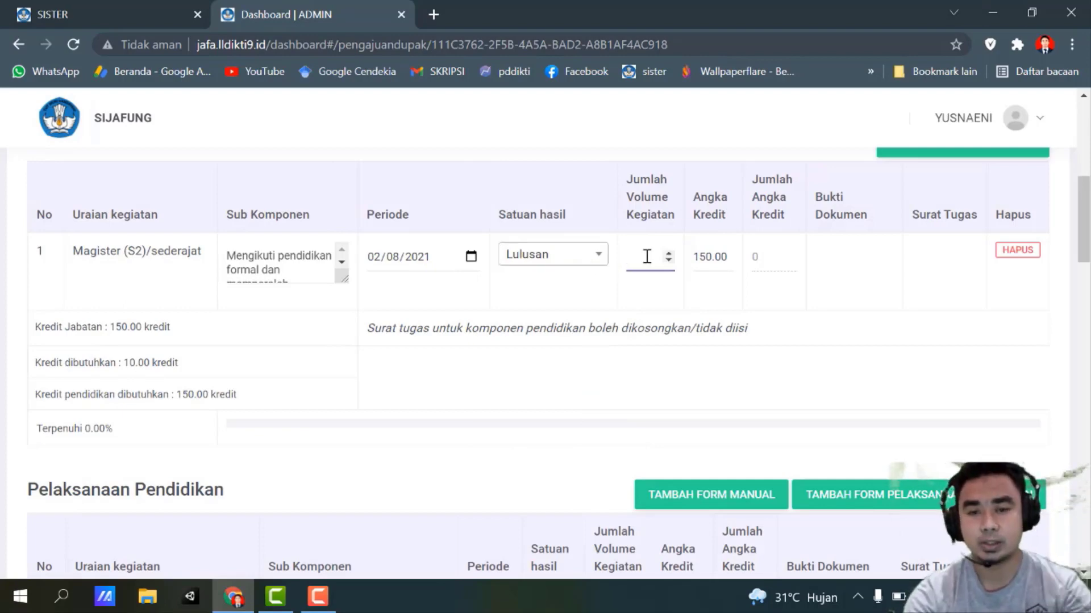
left_click(667, 255)
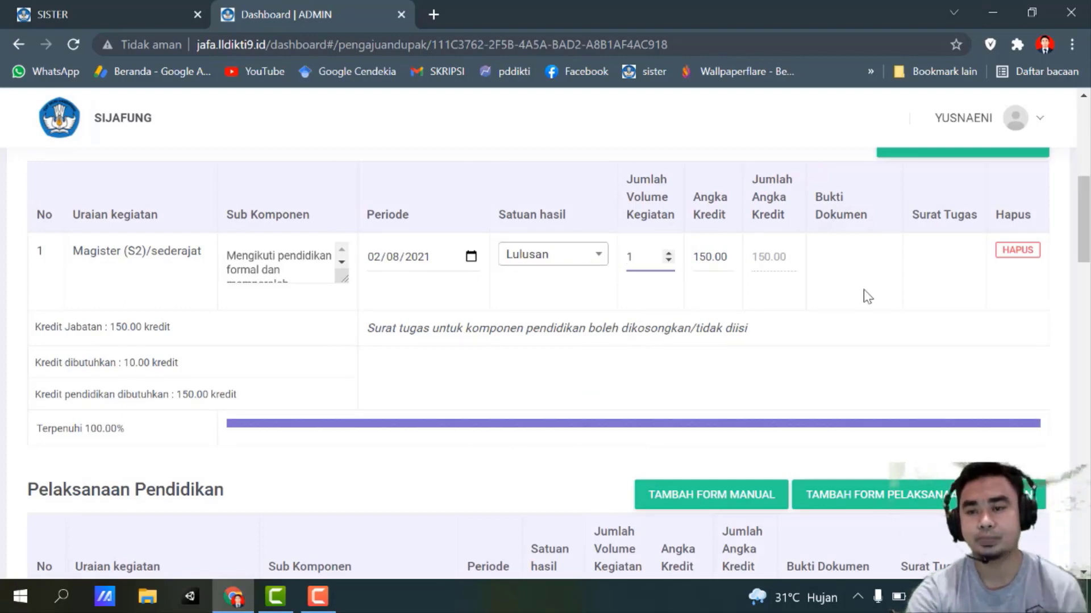
scroll(632, 257, "up", 1)
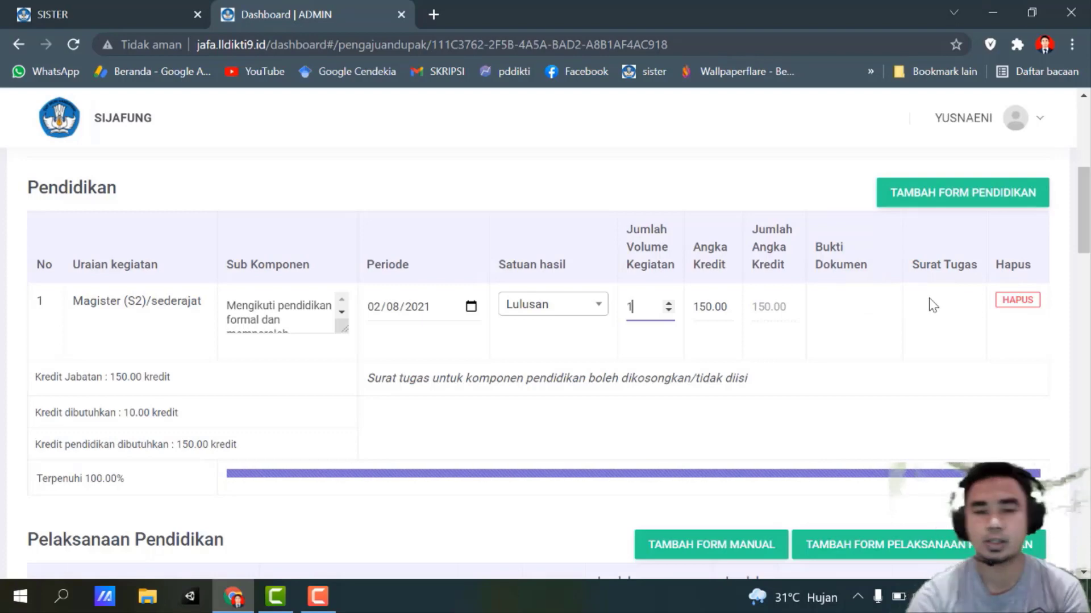
Add a manual form entry to the Pelaksanaan Pendidikan section.
left_click_drag(1089, 247, 1089, 317)
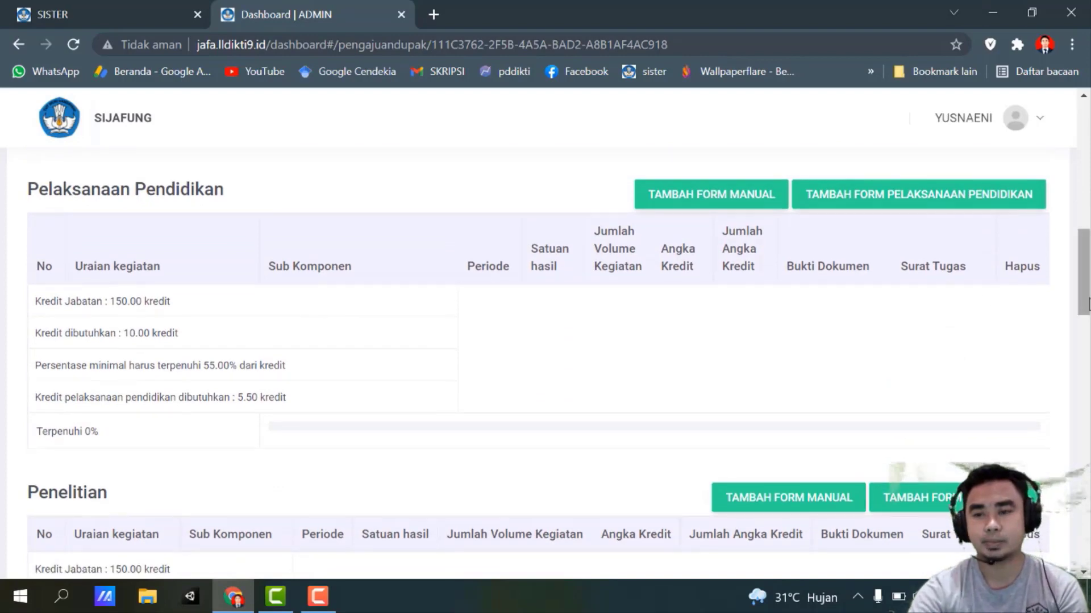
left_click(727, 198)
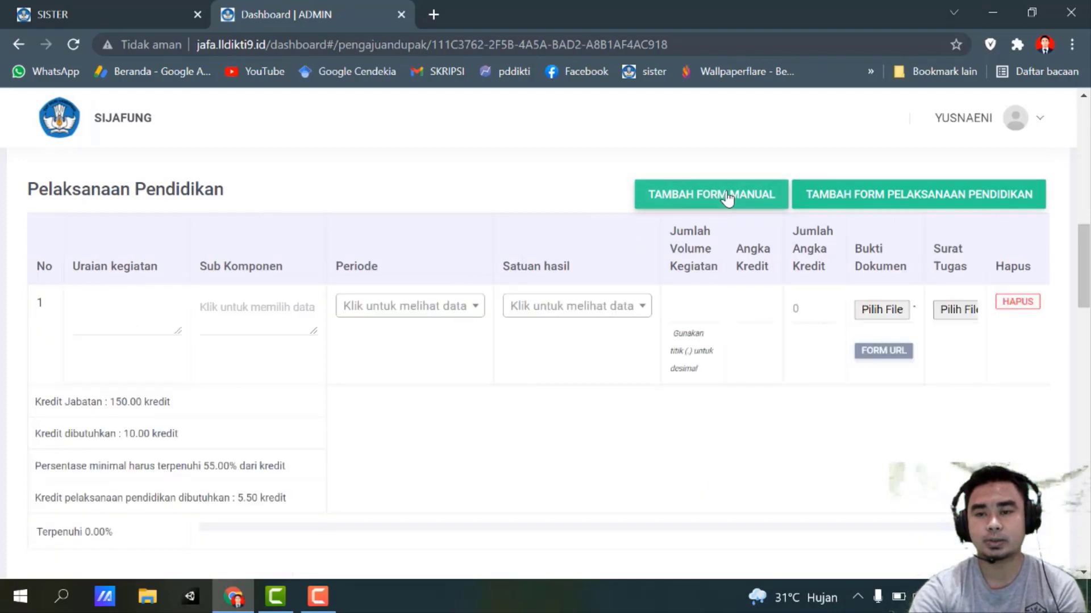
left_click_drag(1089, 250, 1089, 258)
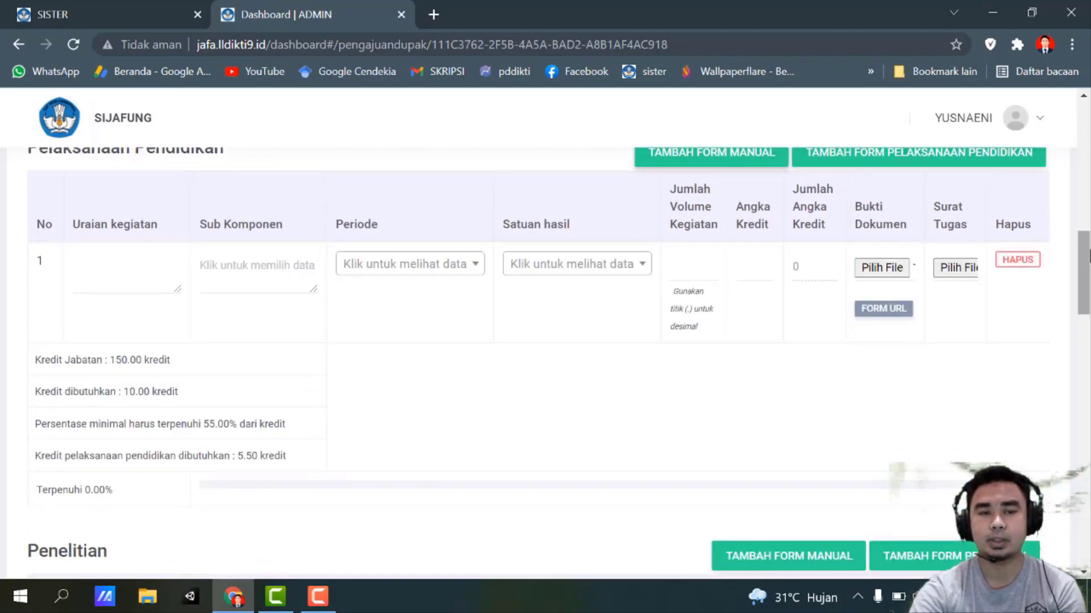
Enter "Mengajar Matakuliah Keperawaran Dasar D3 Keperawatan 2019 Kelas A dan B" as the Uraian kegiatan of the new Pelaksanaan Pendidikan entry.
left_click(120, 271)
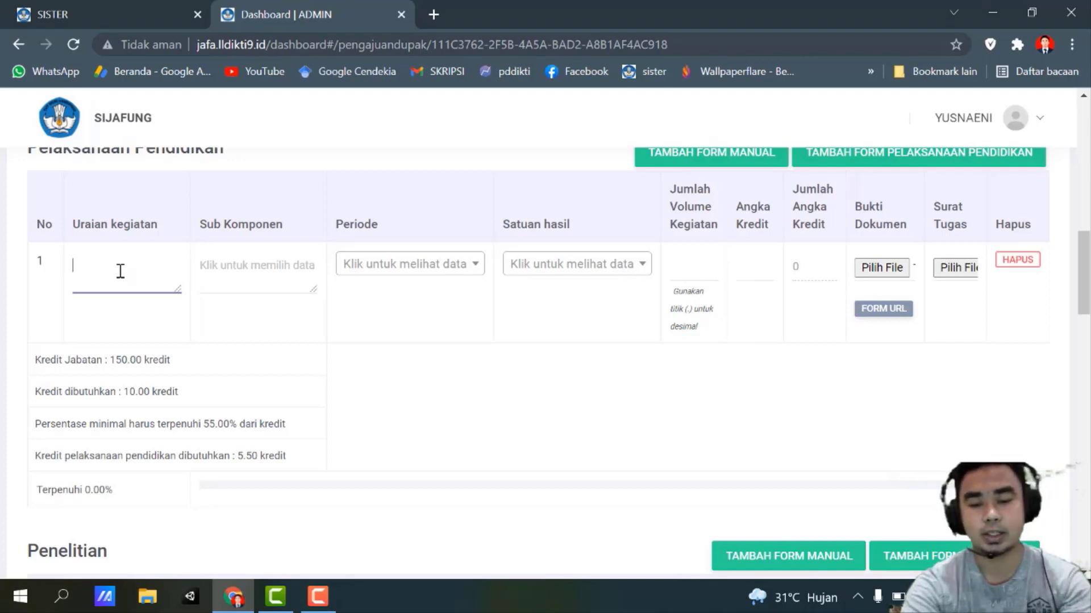
type("M")
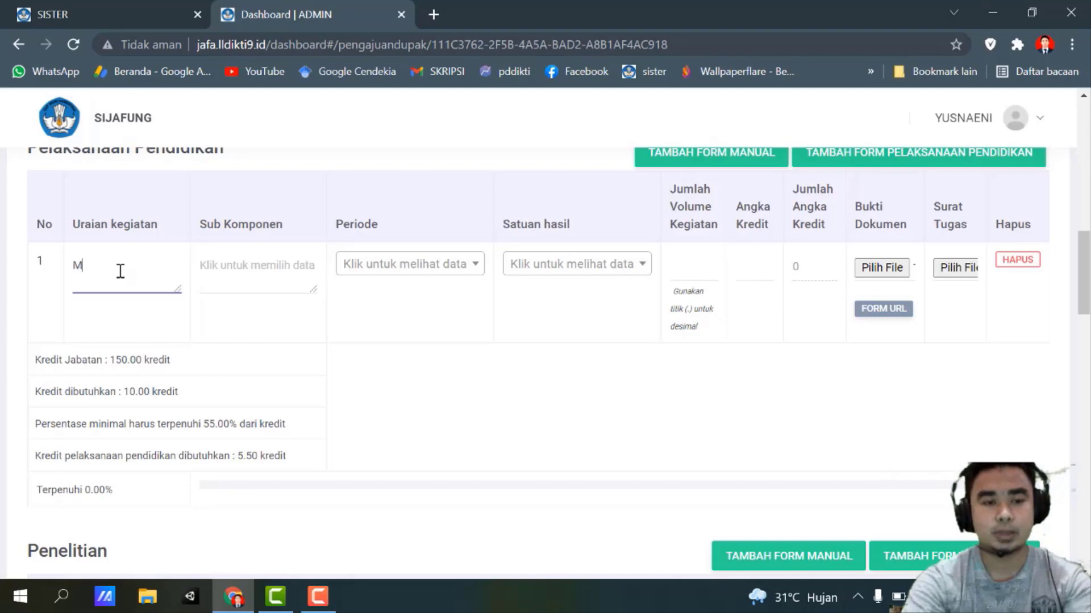
type("engajar")
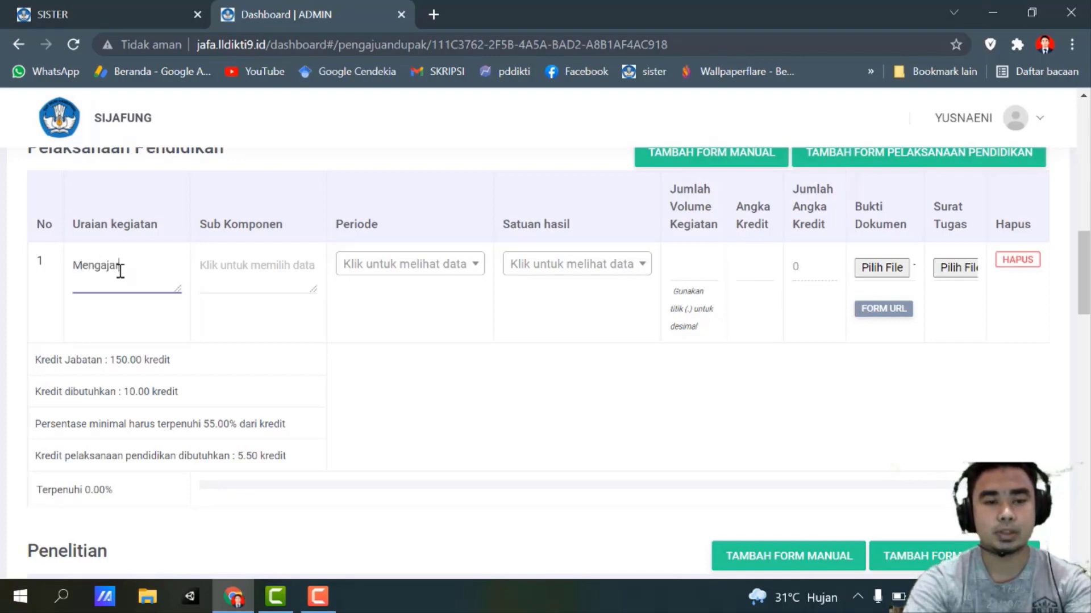
type(" Matakul")
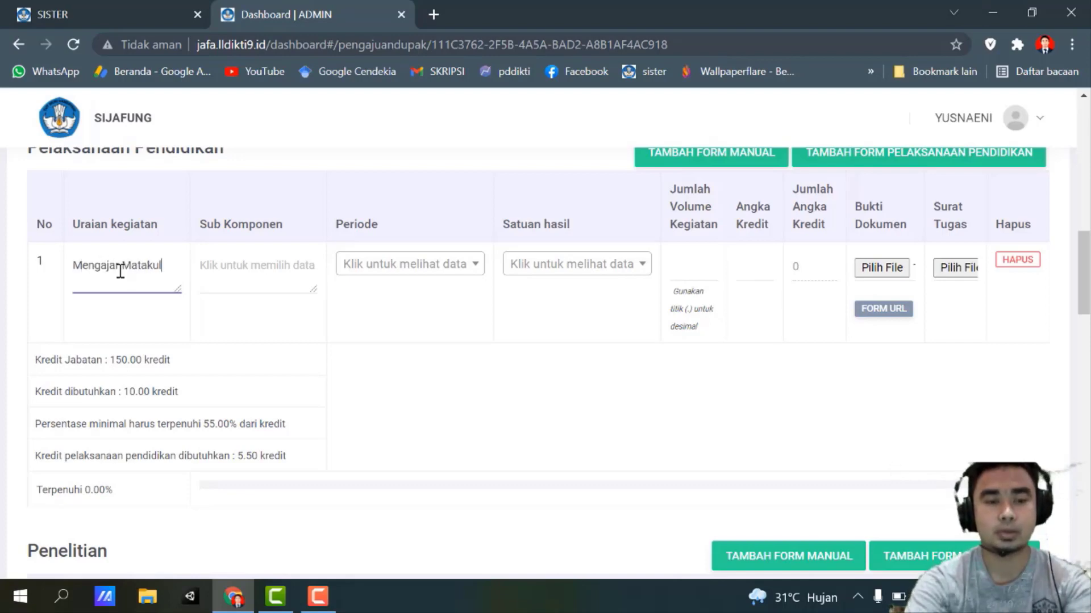
type("iah ")
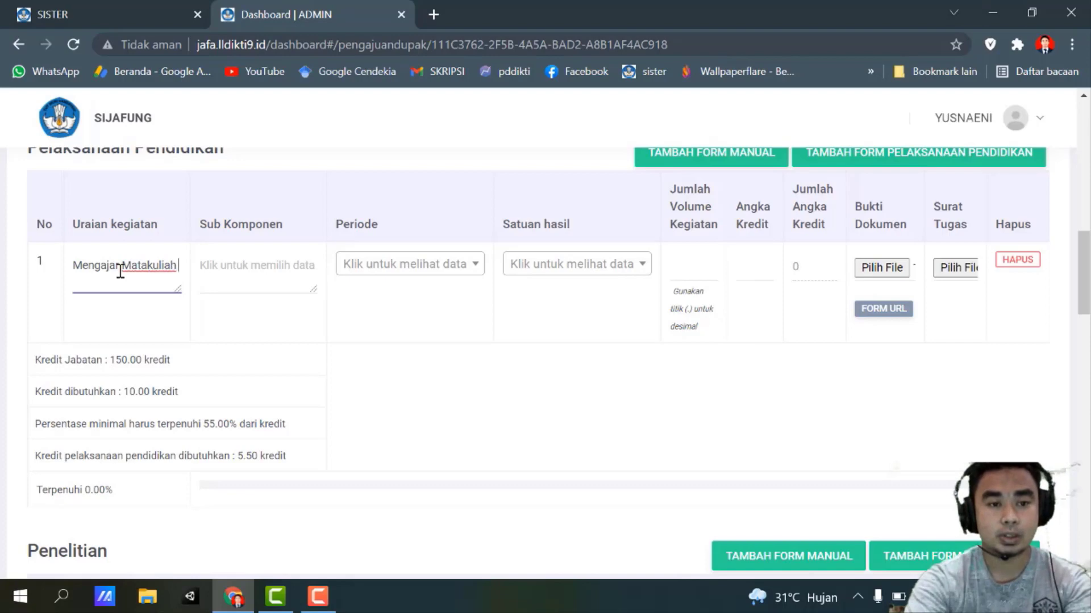
type("Kepe")
type("r")
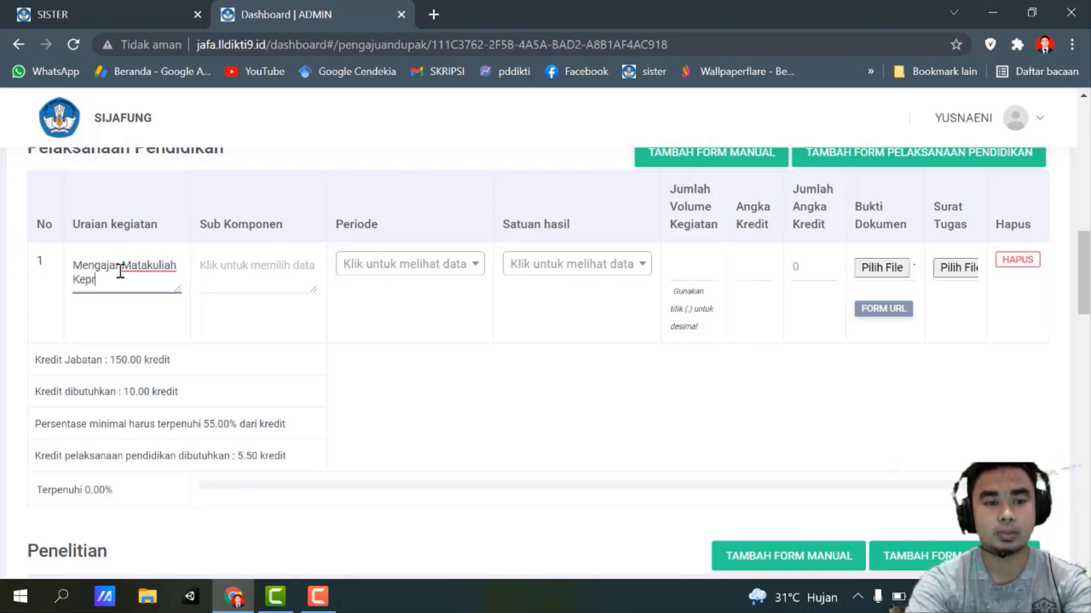
type("awatan D")
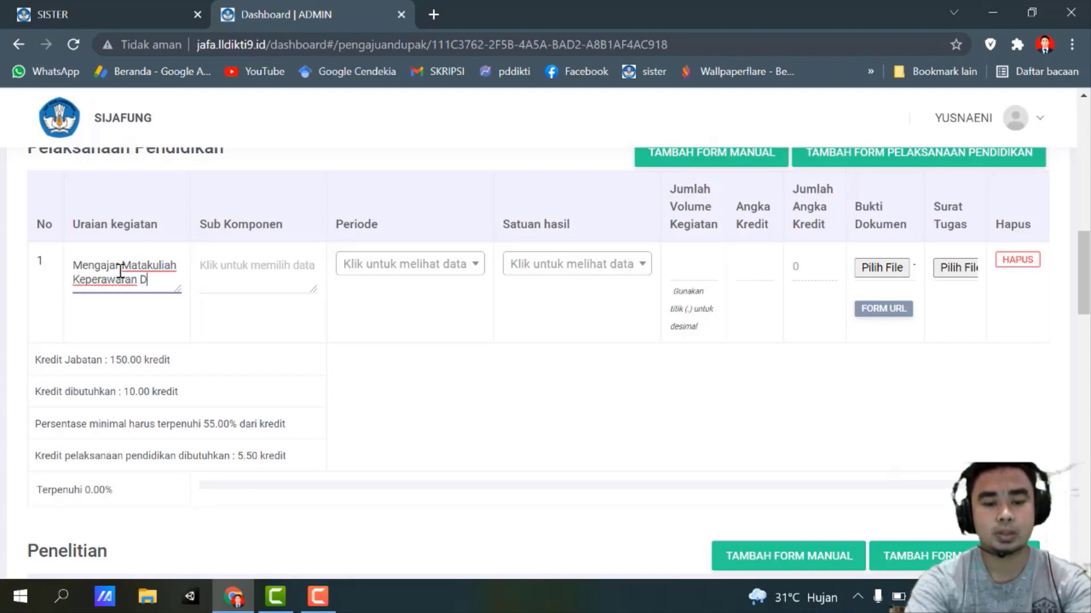
type("asar")
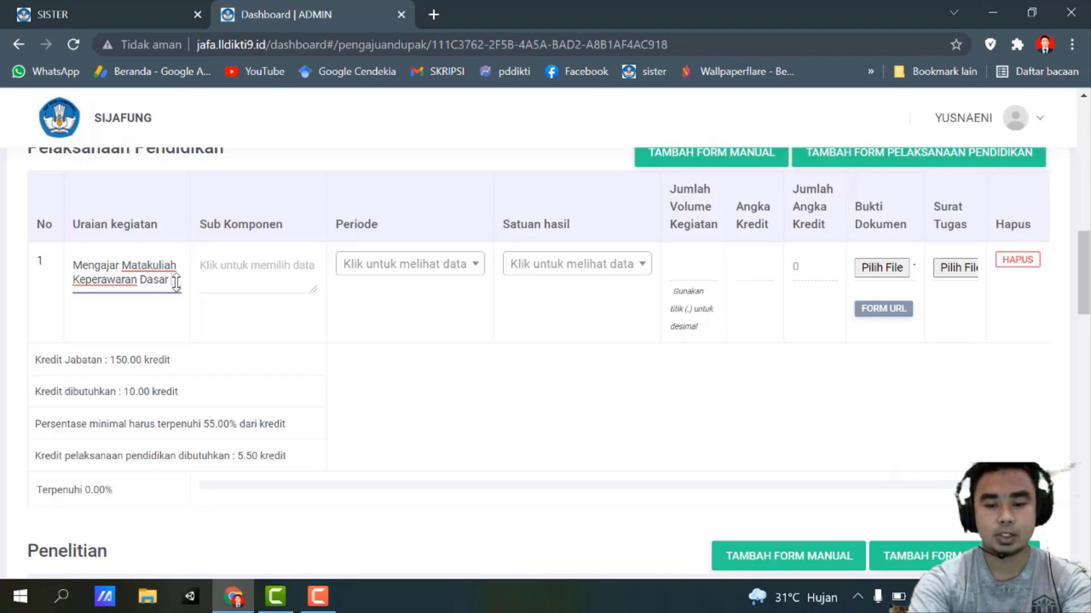
type("D3 K")
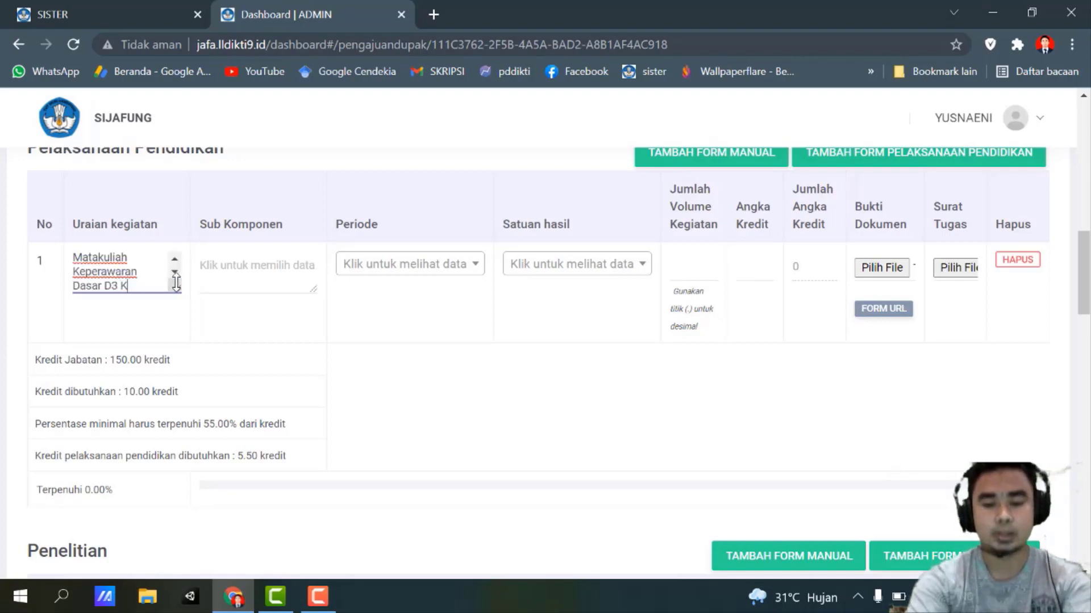
type("eperawa")
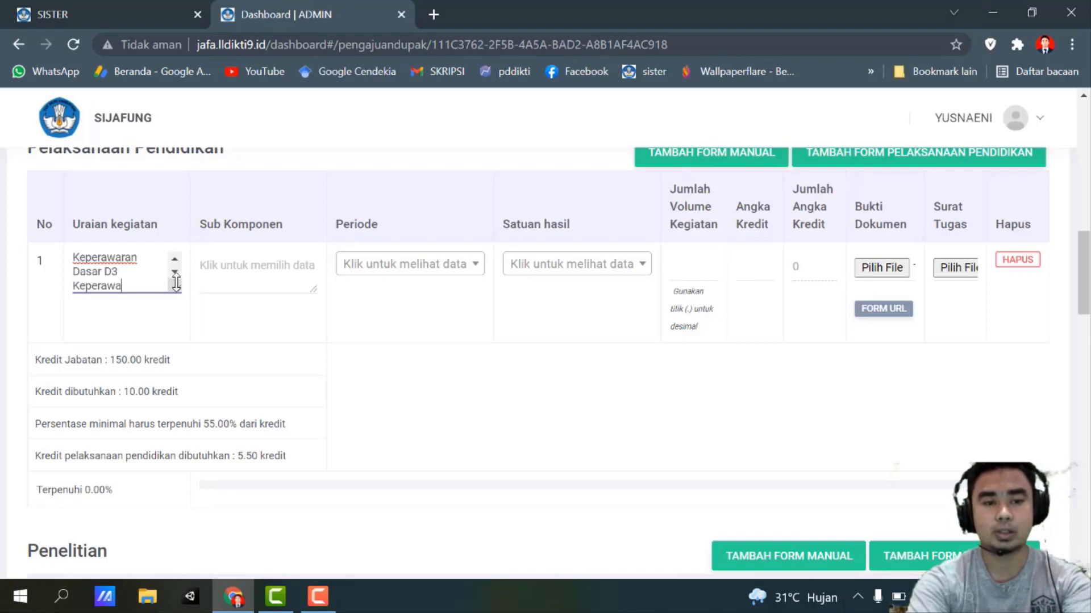
type("tan")
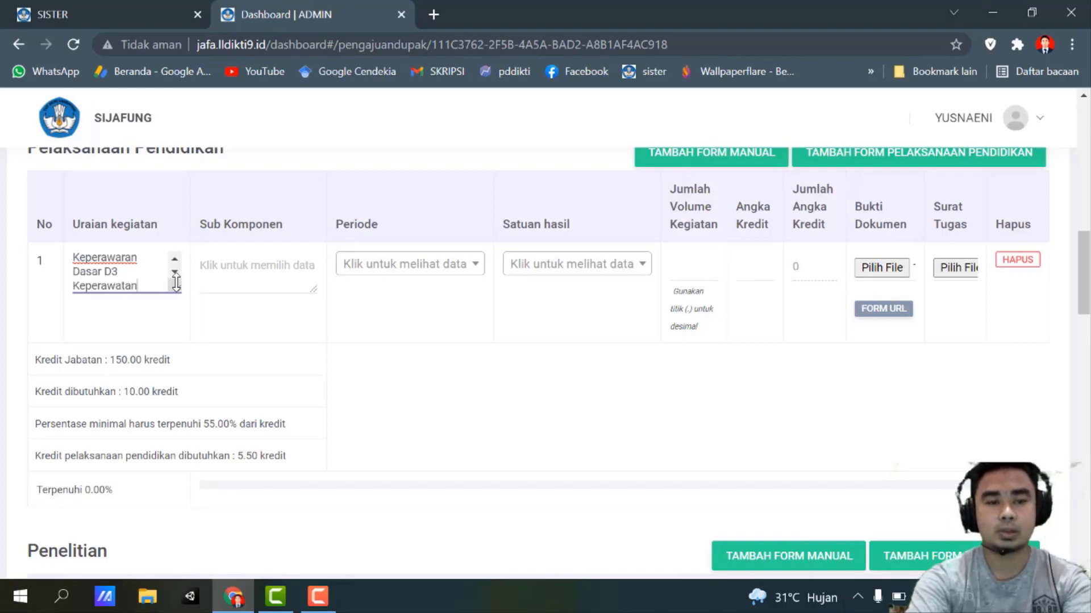
type(" 2019")
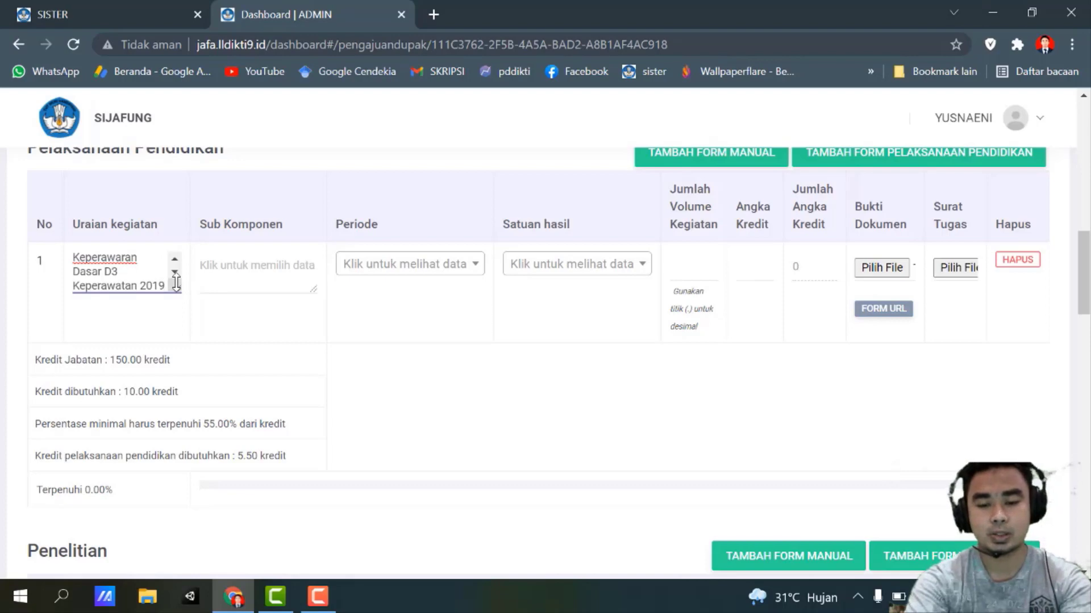
type(" Kelas")
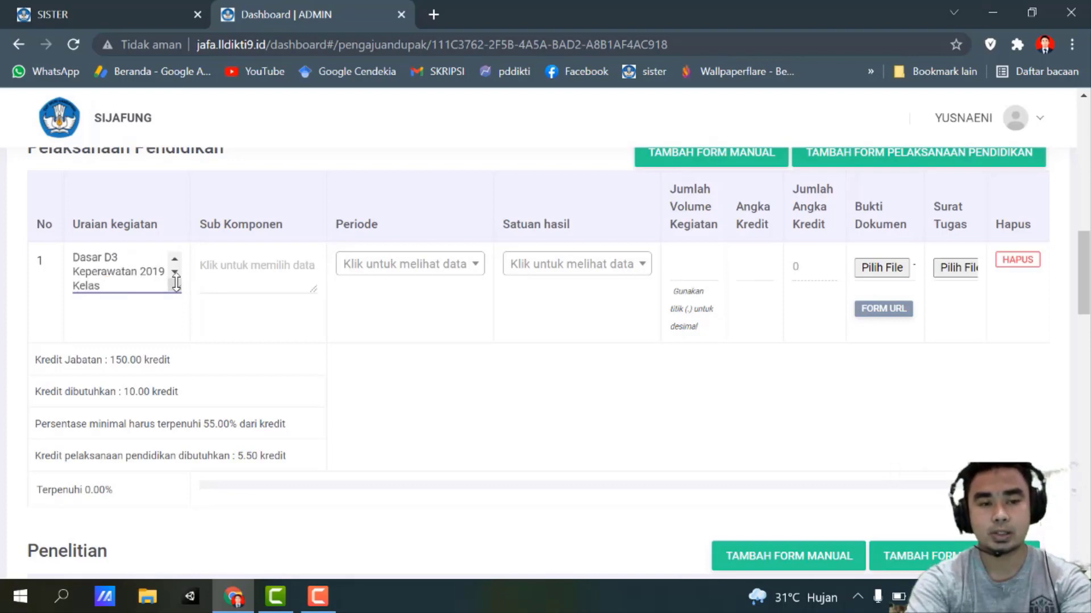
type(" A dan B")
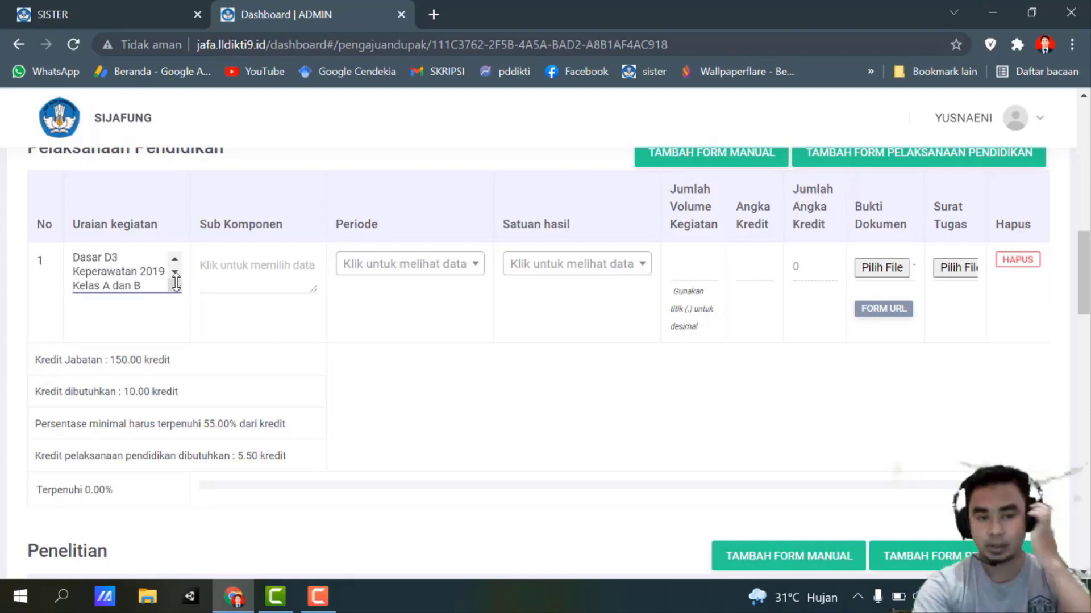
Set the teaching entry's Sub Komponen to the Pelaksanaan Pendidikan option "Asisten ahli melakukan pelaksanaan pendidikan dengan beban mengajar 10 SKS pertama".
left_click(241, 277)
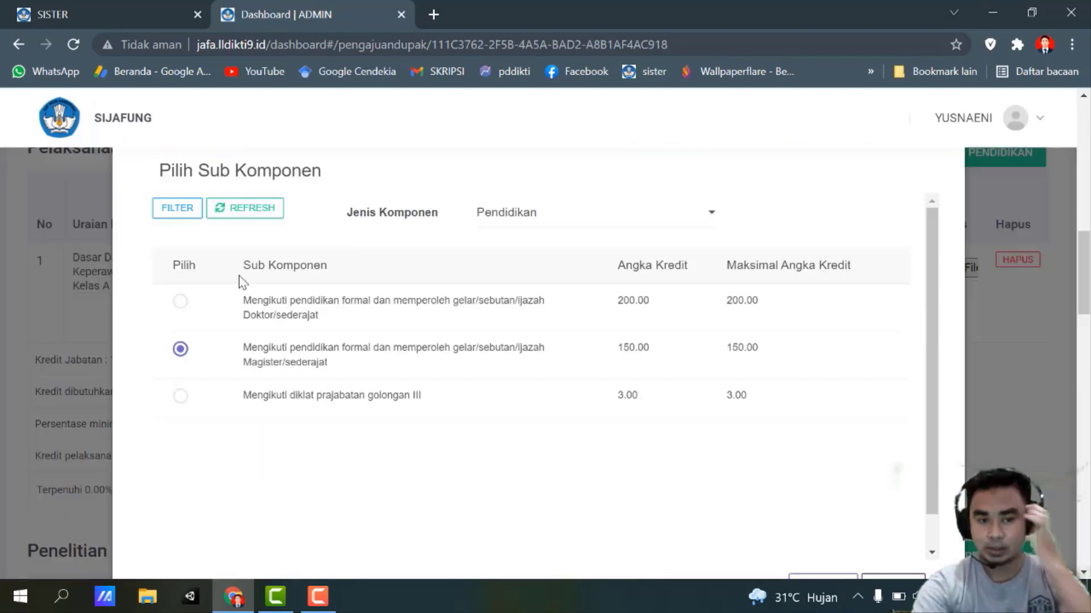
left_click(499, 217)
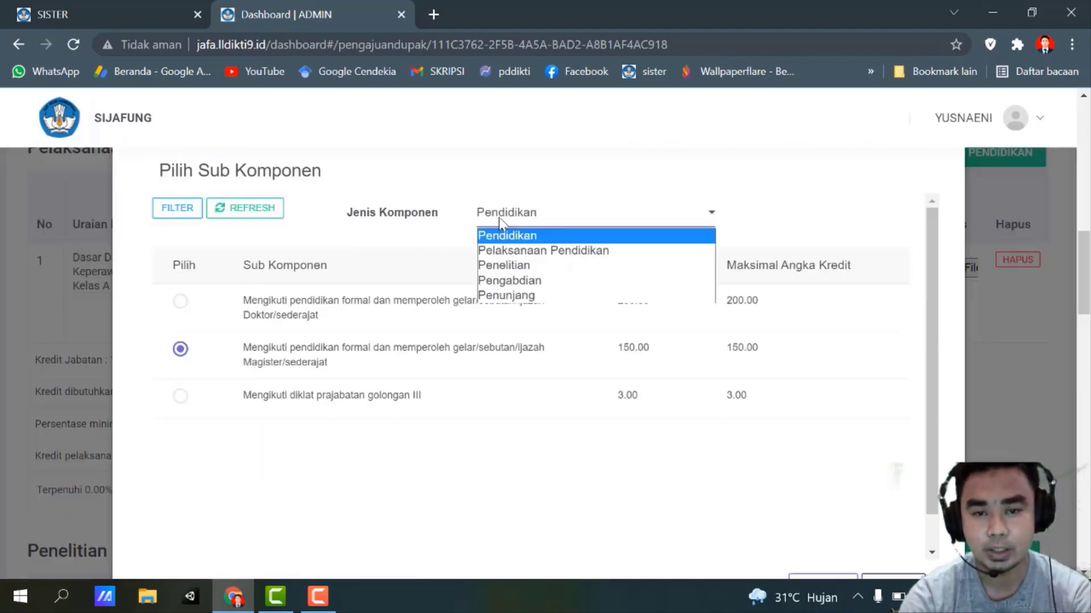
left_click(515, 252)
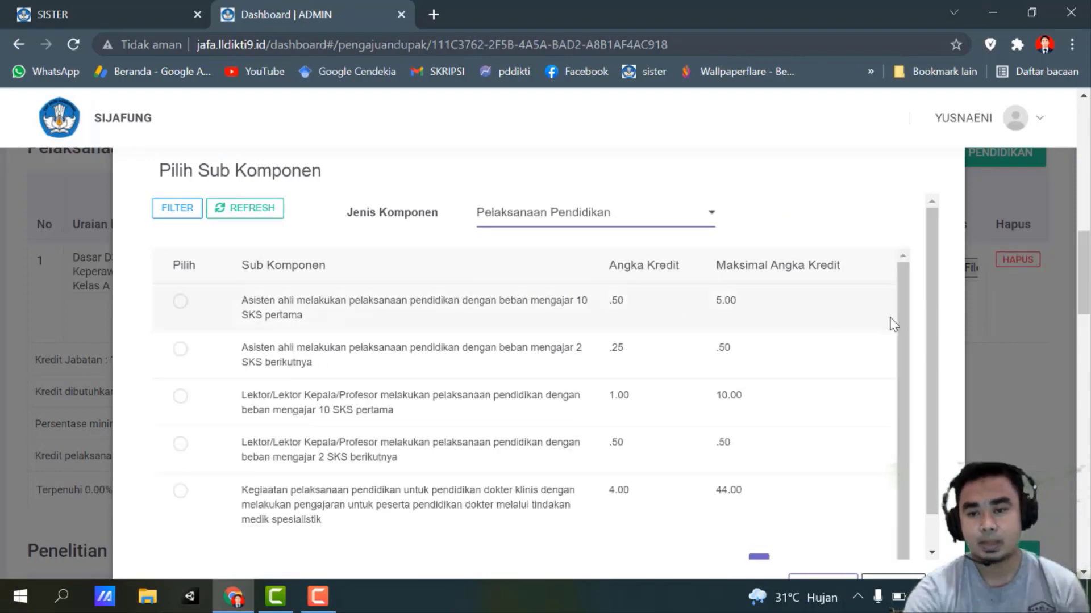
left_click_drag(931, 322, 936, 350)
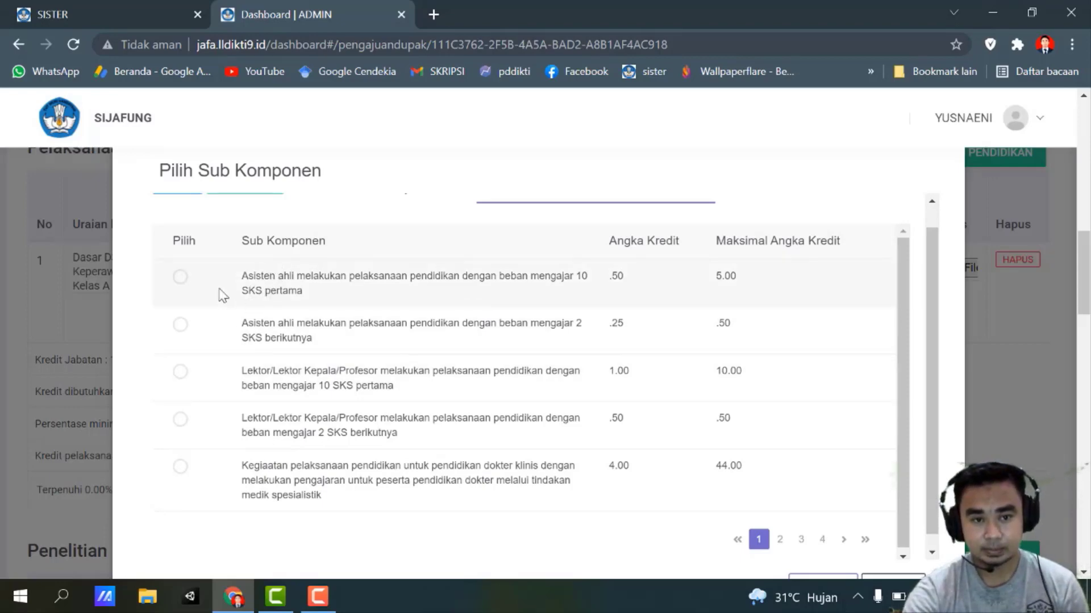
left_click(180, 277)
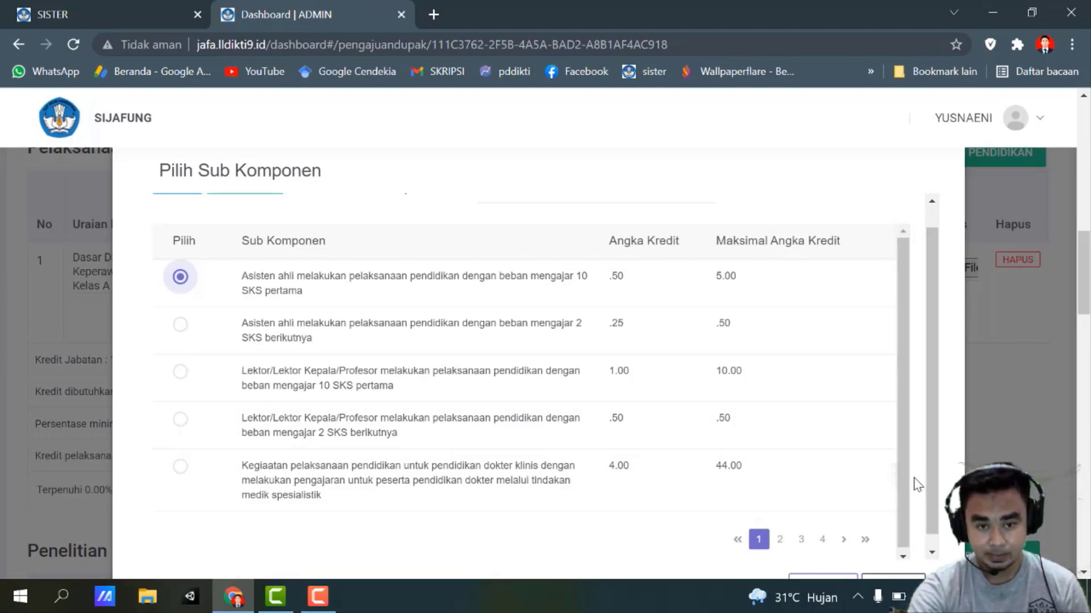
scroll(914, 483, "down", 2)
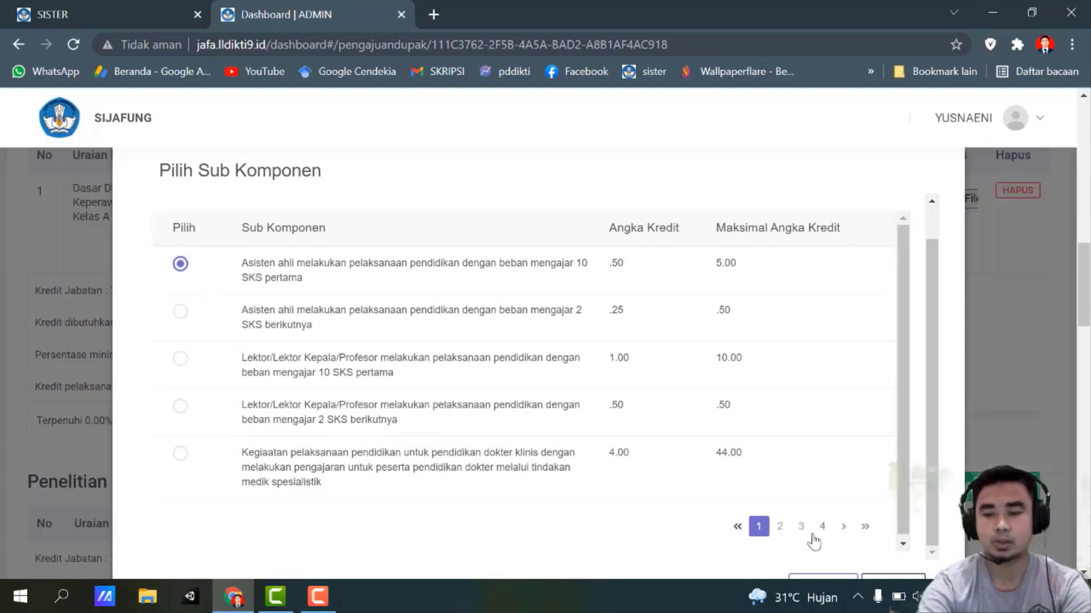
left_click(816, 581)
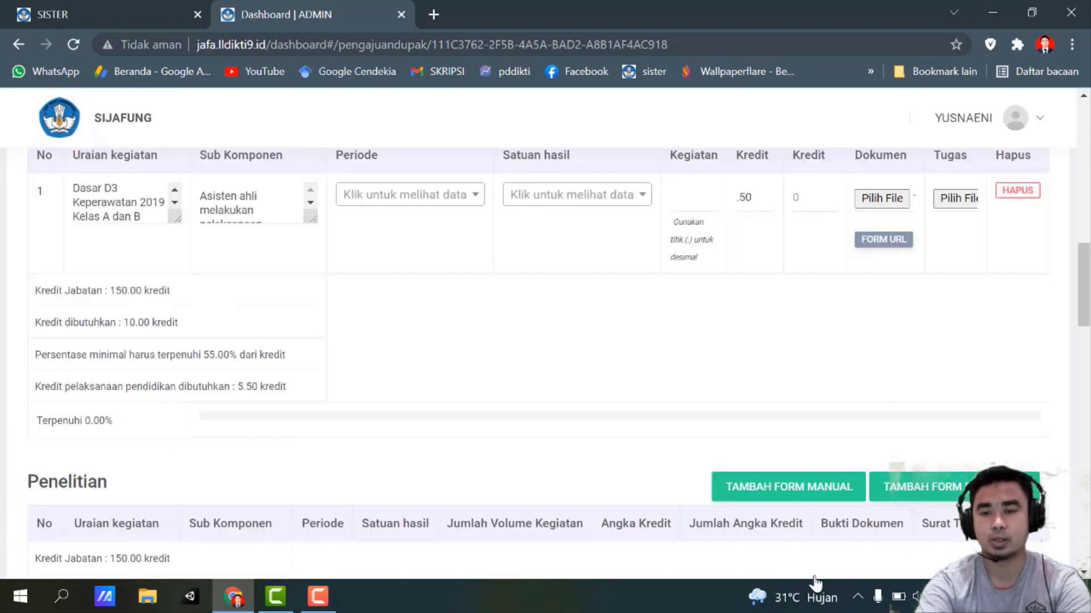
Set the Periode of the first Pelaksanaan Pendidikan entry to 2019/2020 Ganjil.
scroll(458, 311, "up", 2)
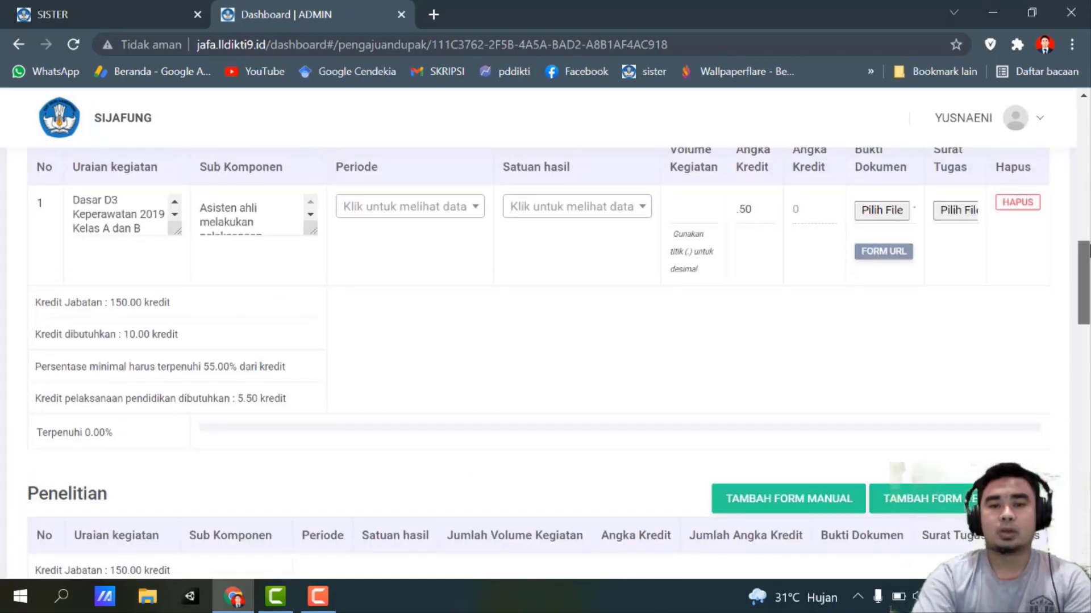
left_click(433, 325)
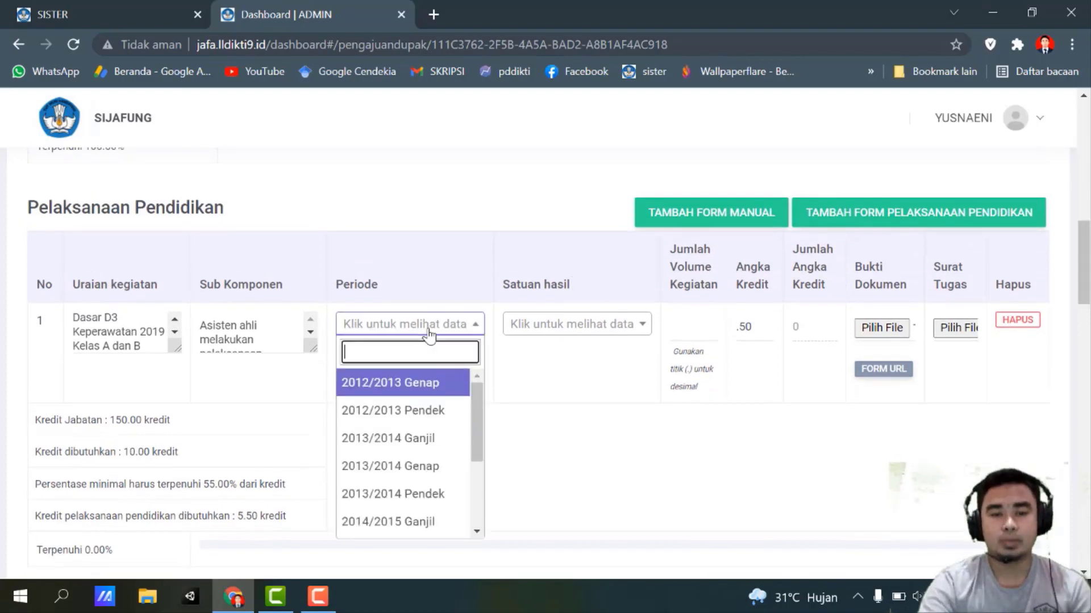
key("Down")
key("Down")
key("Down")
key("Down")
key("Down")
key("Down")
key("Down")
key("Down")
key("Down")
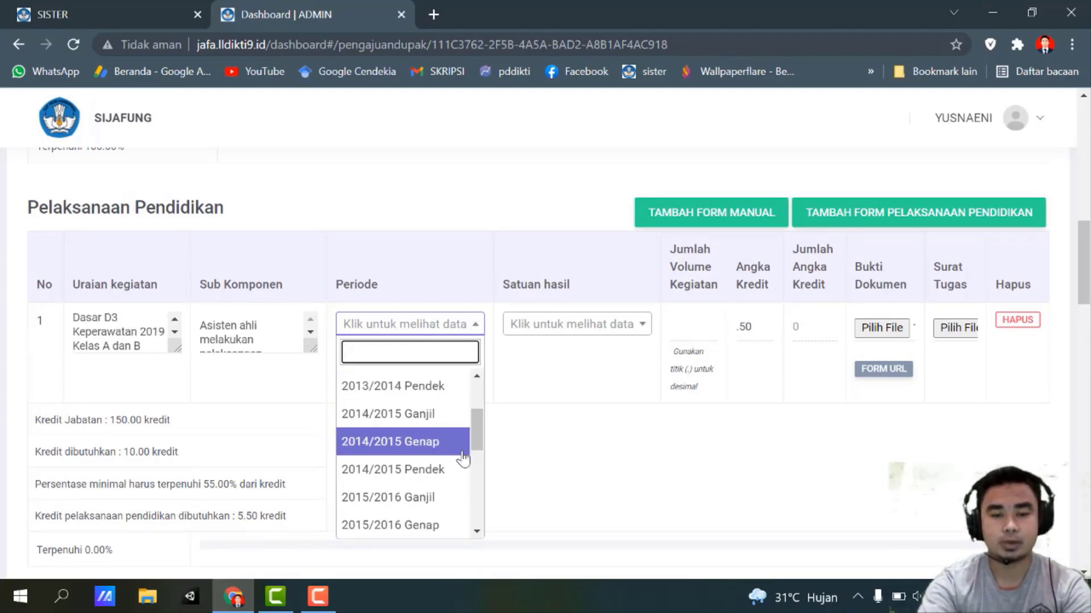
key("Down")
key("Down")
key("Down")
key("Down")
key("Down")
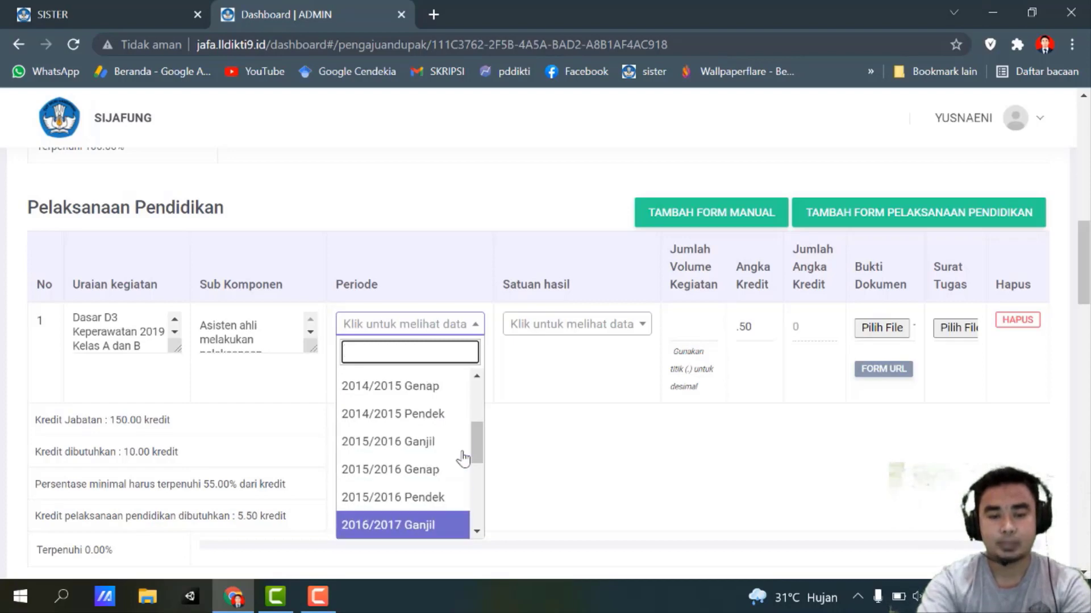
key("Down")
key("Down")
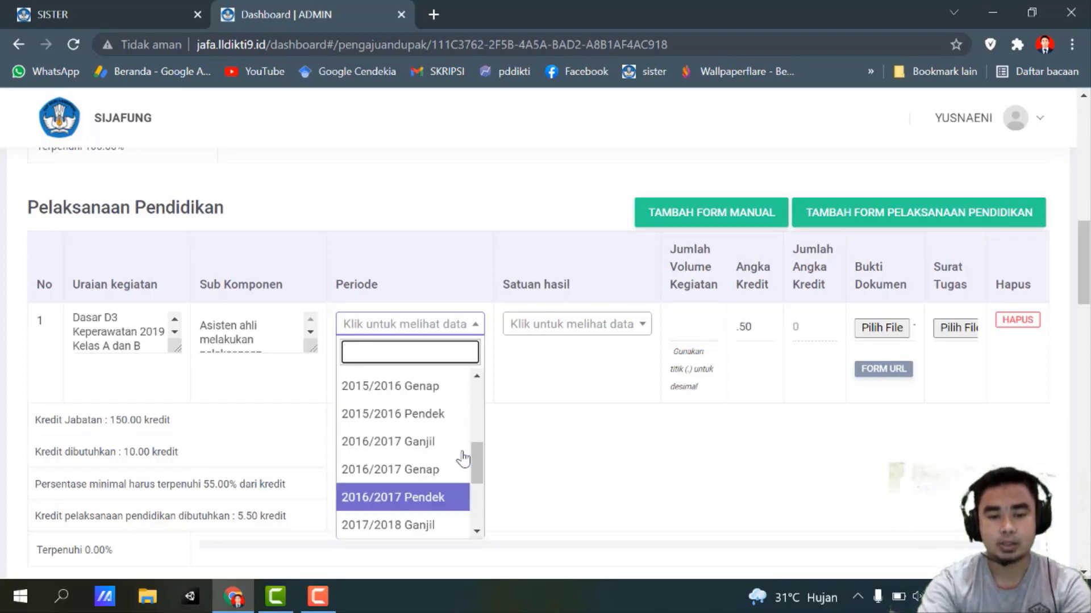
key("Down")
key("Down")
key("Down")
key("Down")
key("Down")
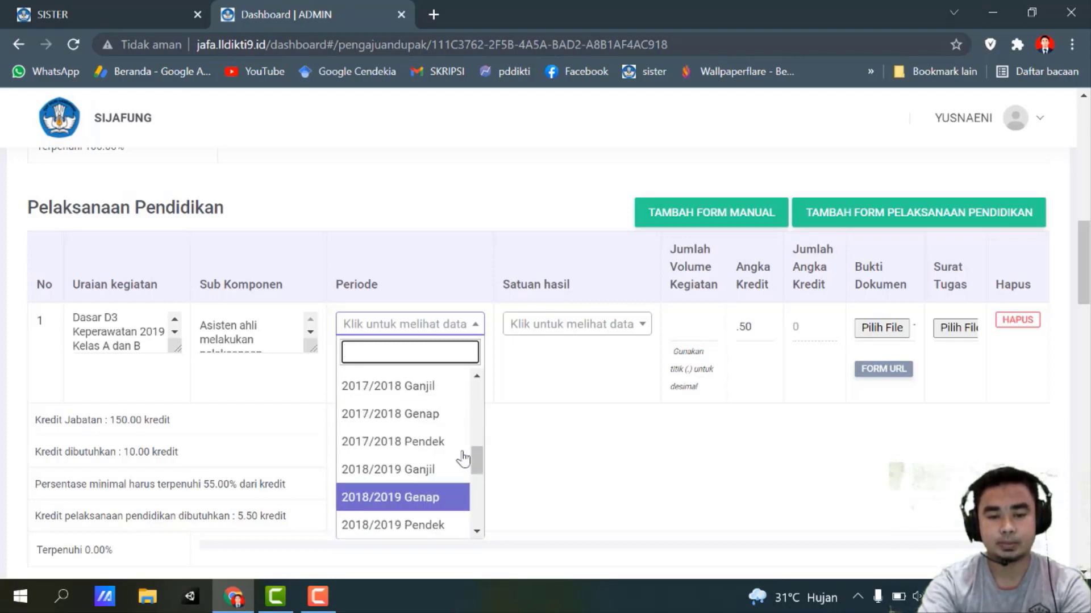
key("Down")
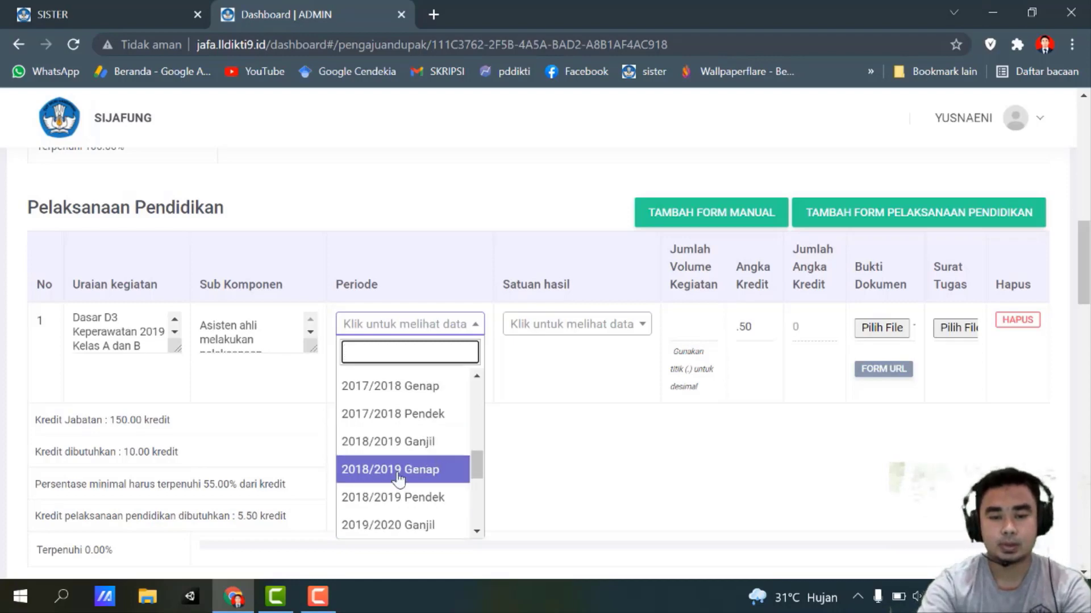
key("Up")
key("Down")
key("Down")
key("Down")
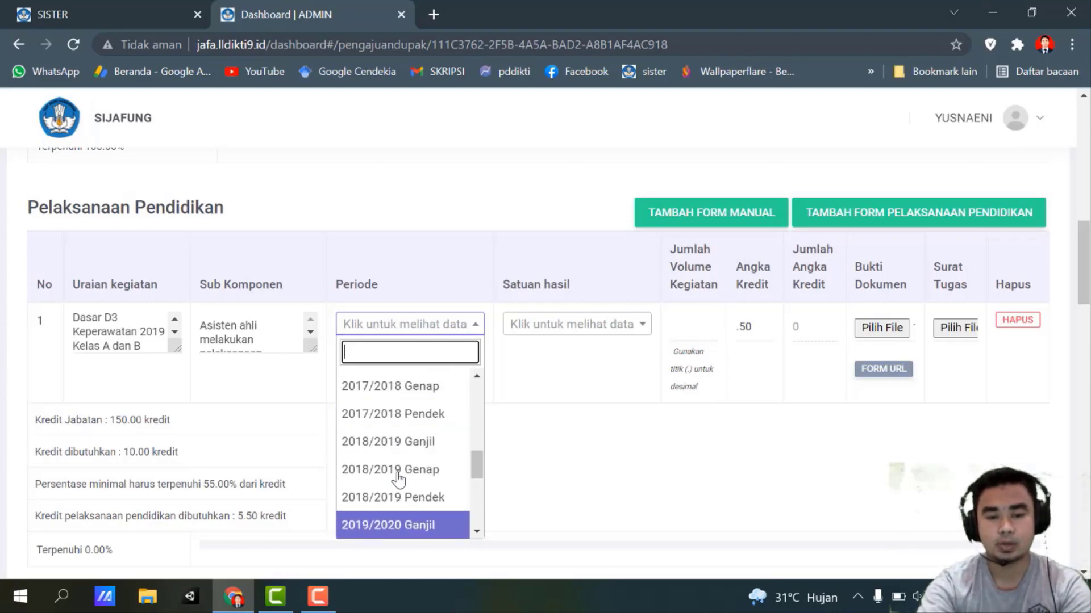
key("Return")
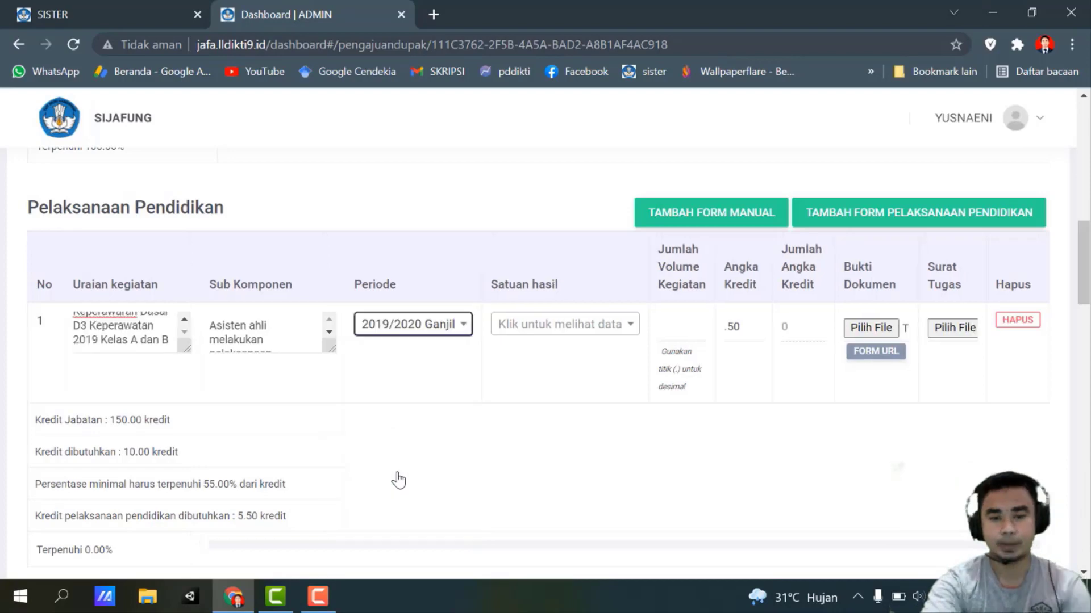
Set the Satuan hasil of the first Pelaksanaan Pendidikan entry to SKS Per Semester.
left_click(609, 322)
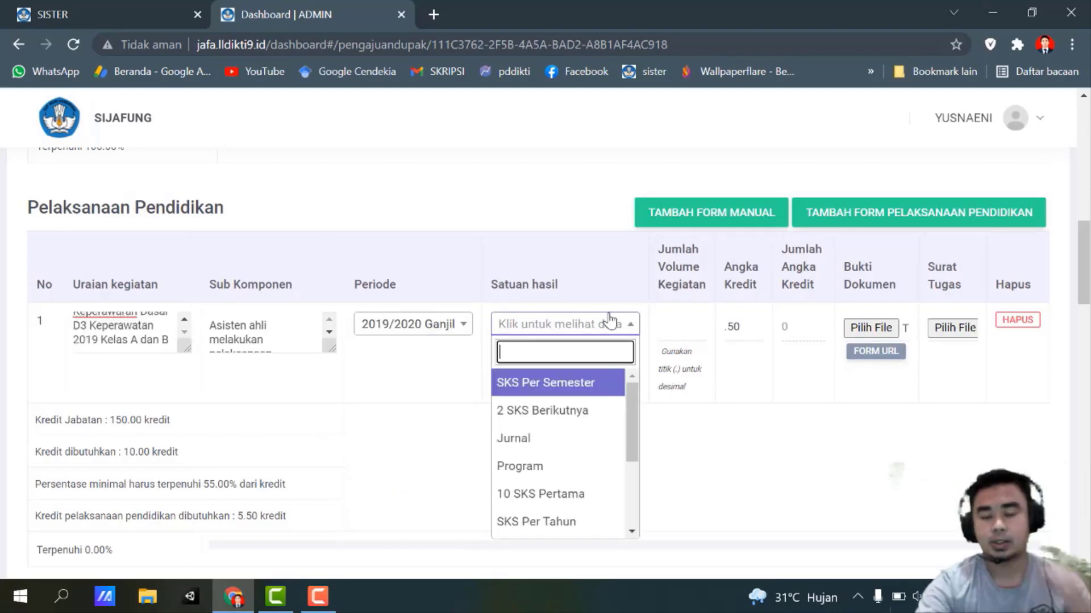
key("Down")
key("Down")
key("Down")
key("Down")
key("Down")
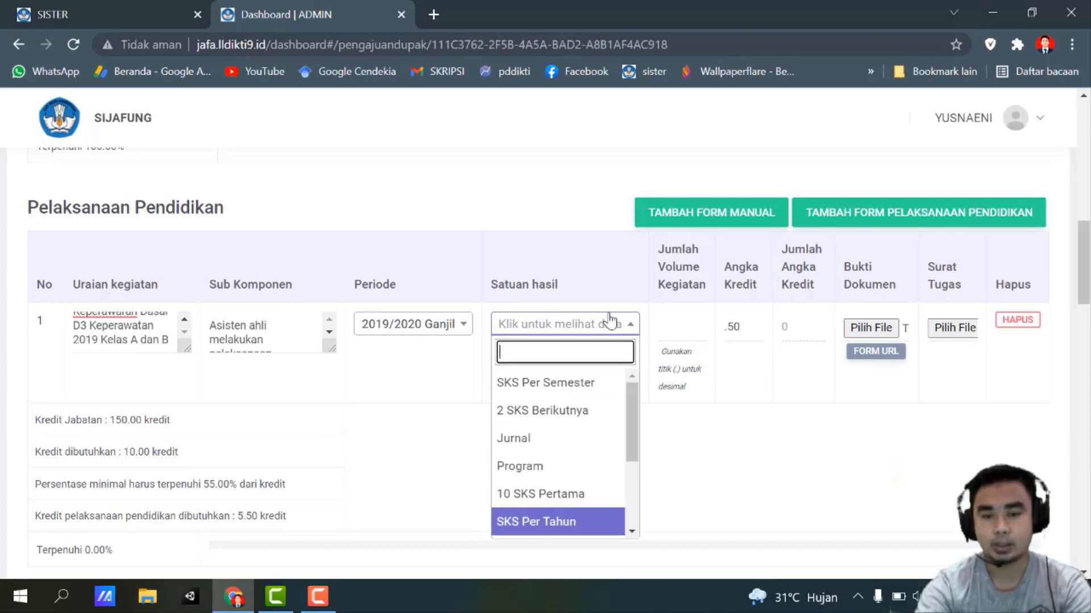
key("Up")
key("Up")
key("Up")
key("Up")
key("Up")
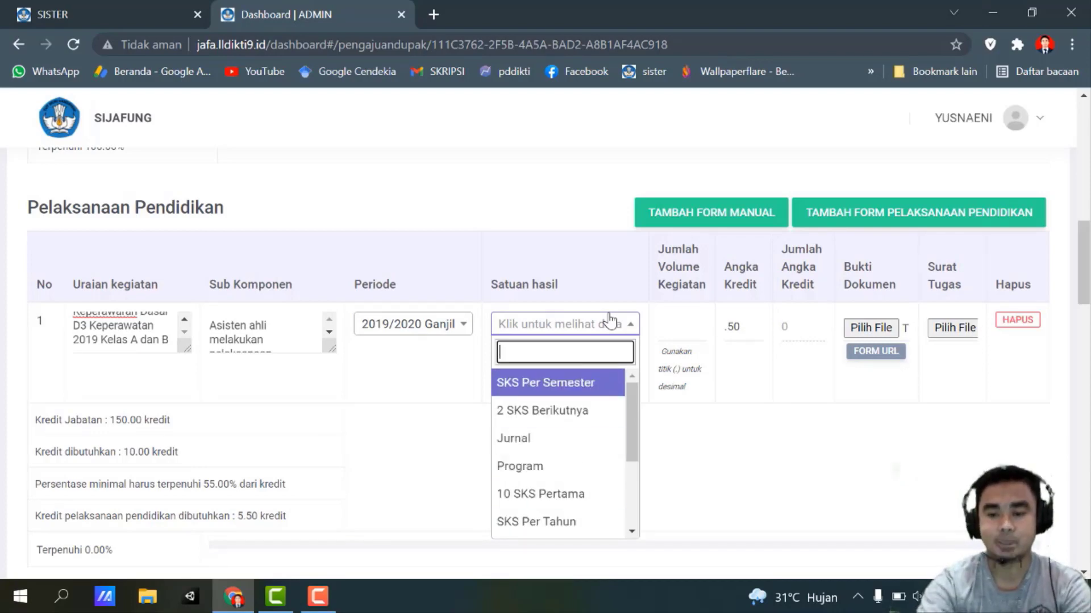
key("Return")
Set the first Pelaksanaan Pendidikan entry's Satuan hasil to 10 SKS Pertama and its Jumlah Volume Kegiatan to 2.
left_click(610, 322)
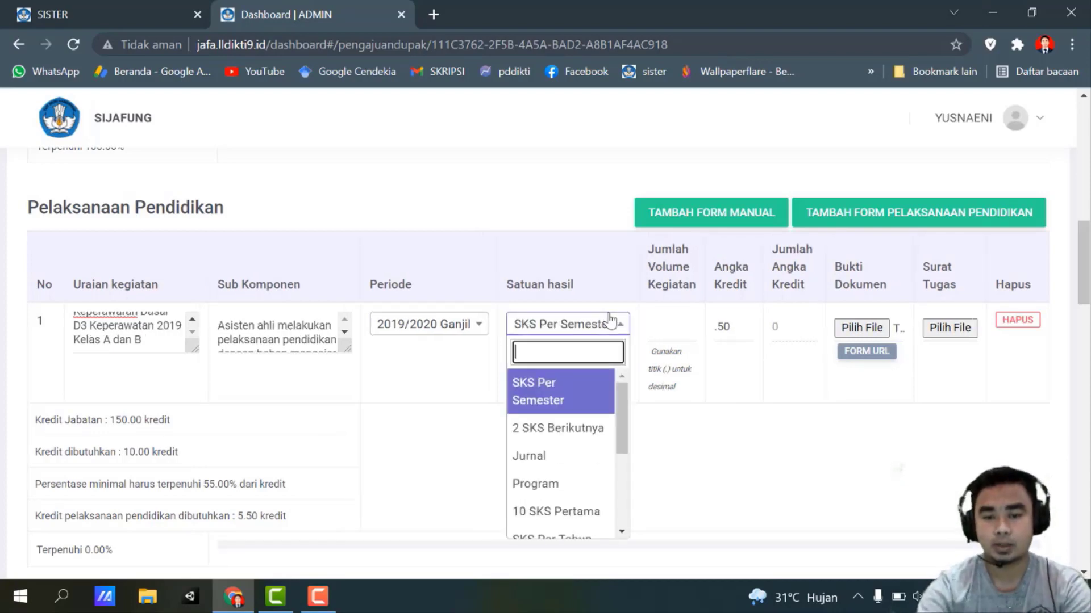
key("Down")
key("Down")
key("Down")
key("Down")
key("Down")
key("Up")
key("Up")
key("Up")
key("Up")
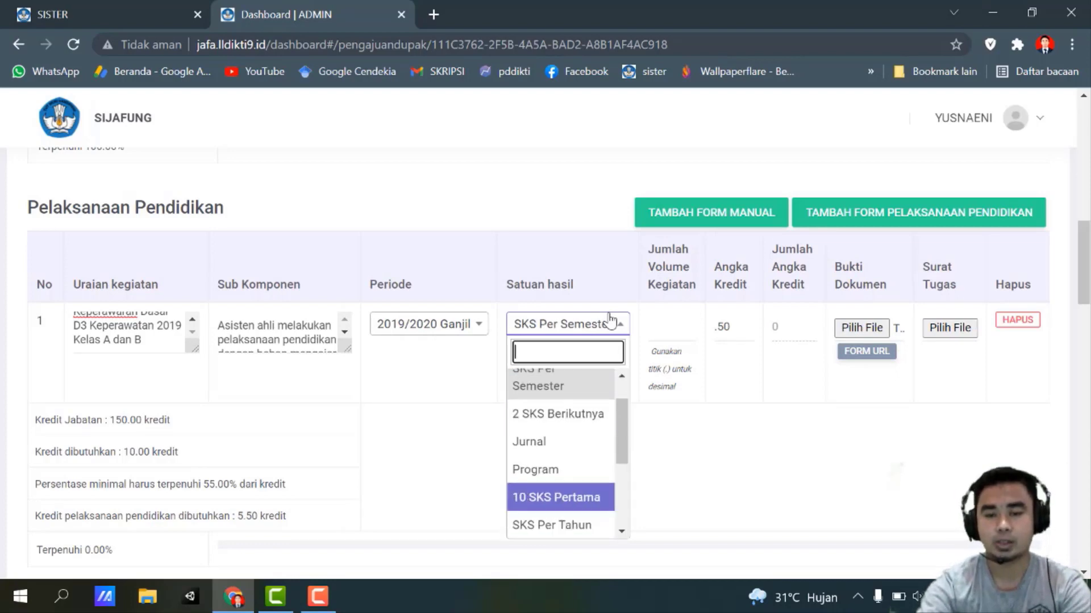
key("Down")
key("Down")
key("Down")
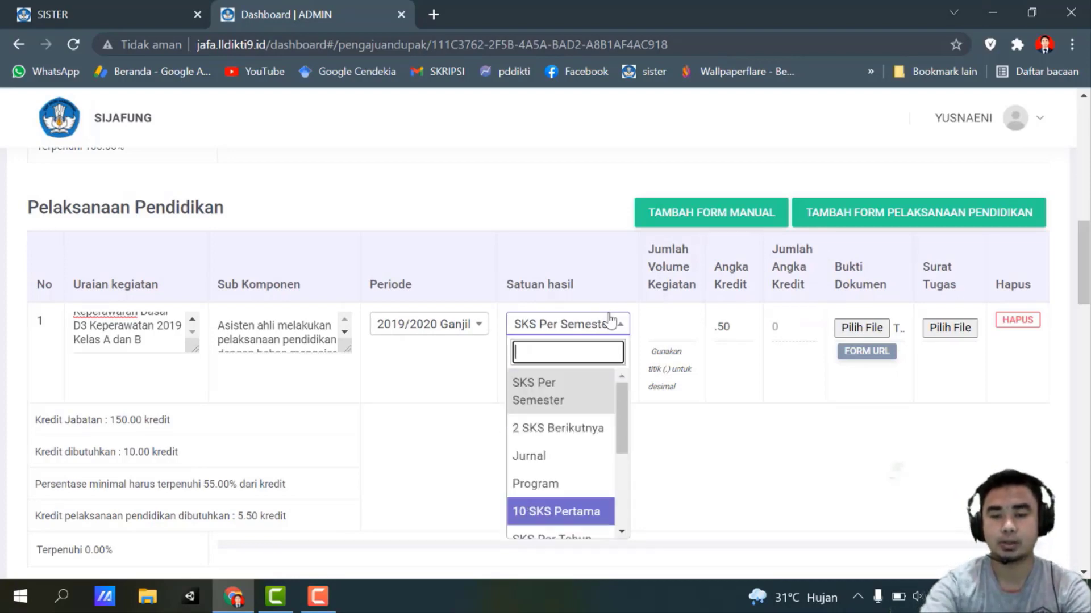
key("Return")
left_click(668, 319)
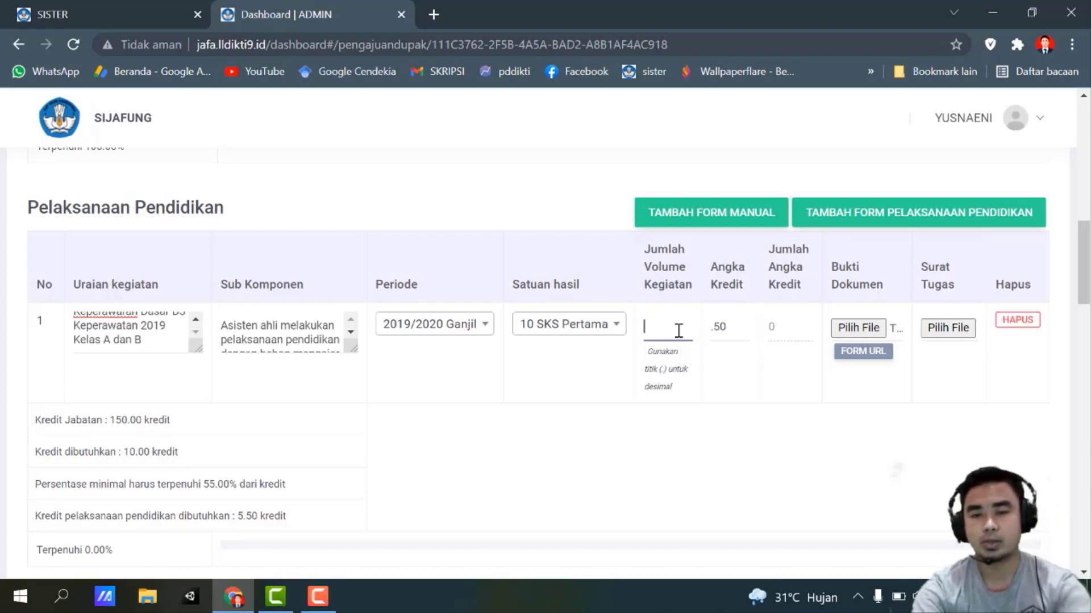
type("2")
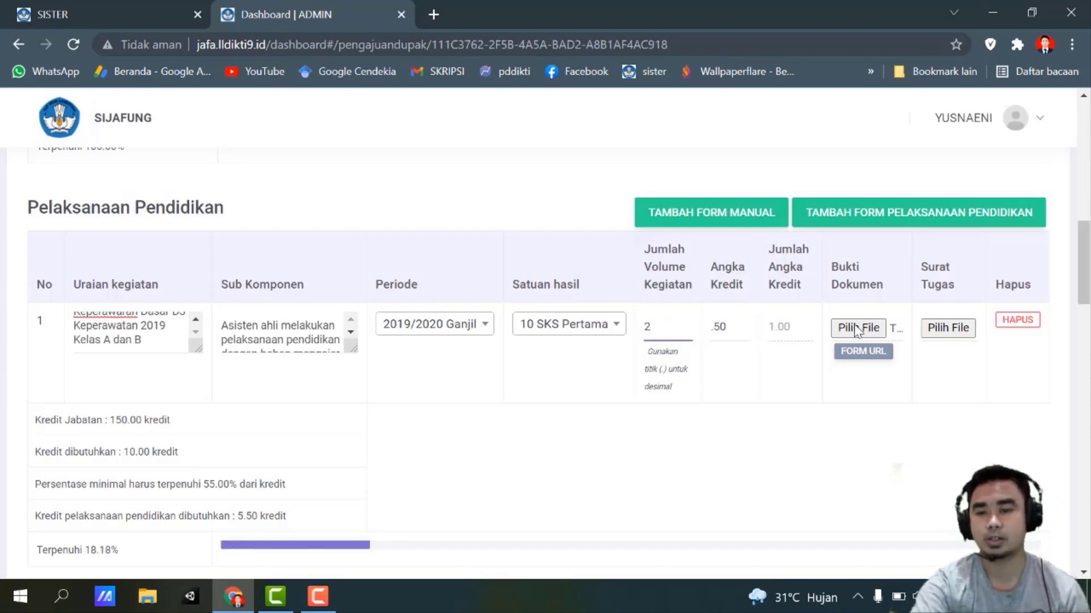
Open the Bukti Dokumen file chooser of the first Pelaksanaan Pendidikan entry and leave it without choosing a file.
left_click_drag(1085, 294, 1087, 298)
scroll(1087, 299, "down", 1)
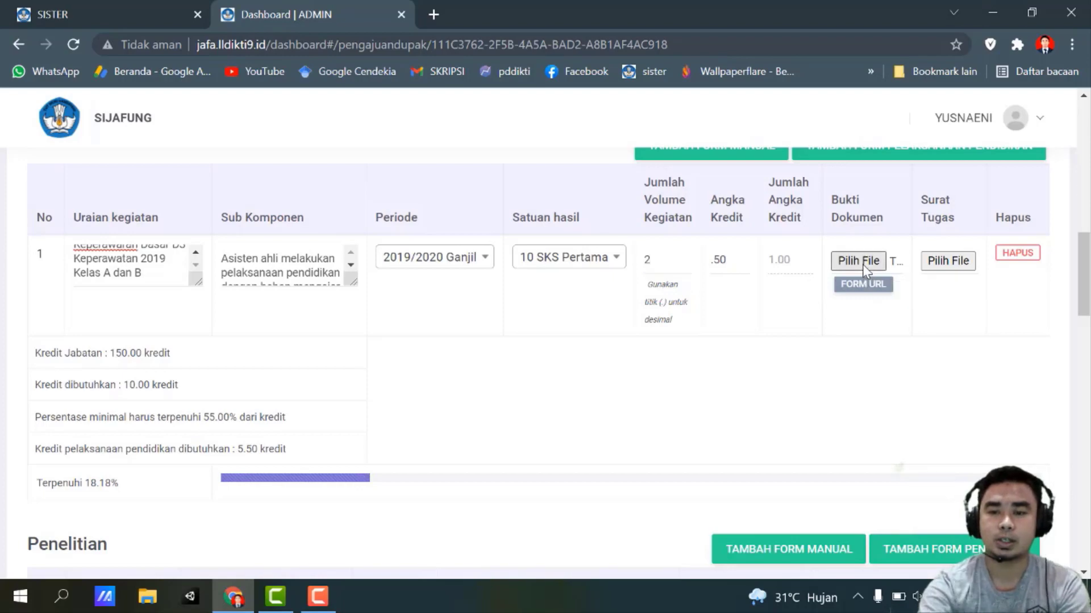
left_click(864, 269)
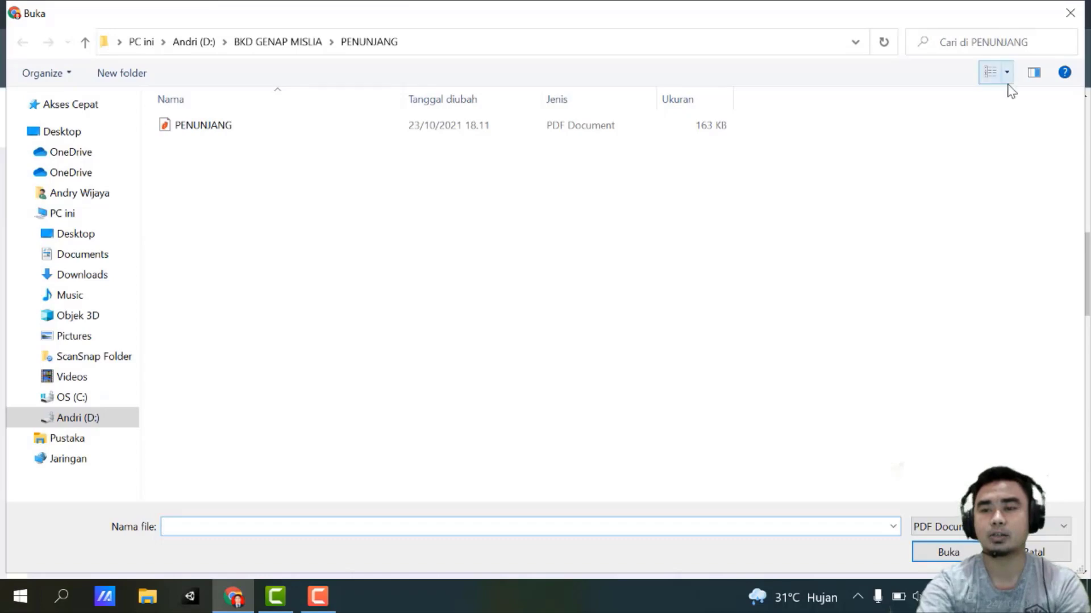
left_click(1068, 15)
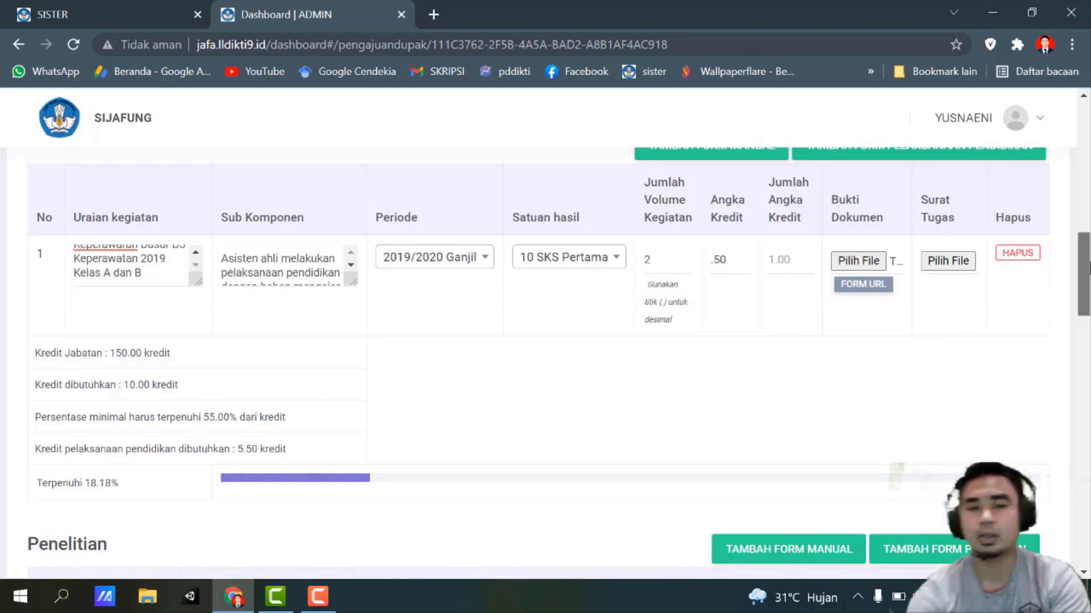
Add a second manual form entry to the Pelaksanaan Pendidikan section.
scroll(859, 267, "up", 2)
scroll(858, 267, "down", 3)
scroll(1013, 295, "down", 3)
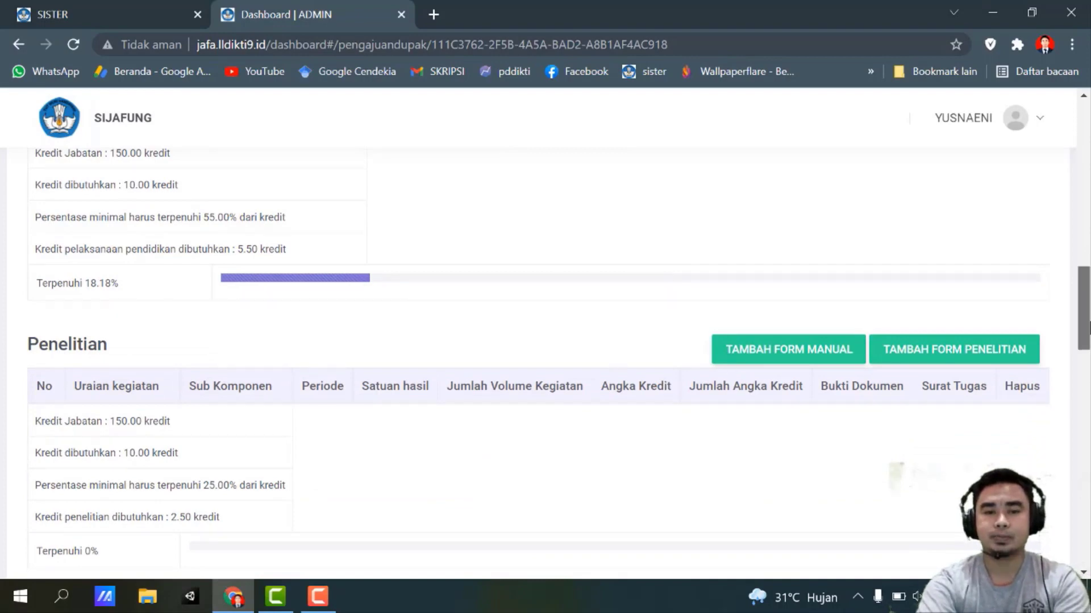
scroll(1086, 328, "up", 4)
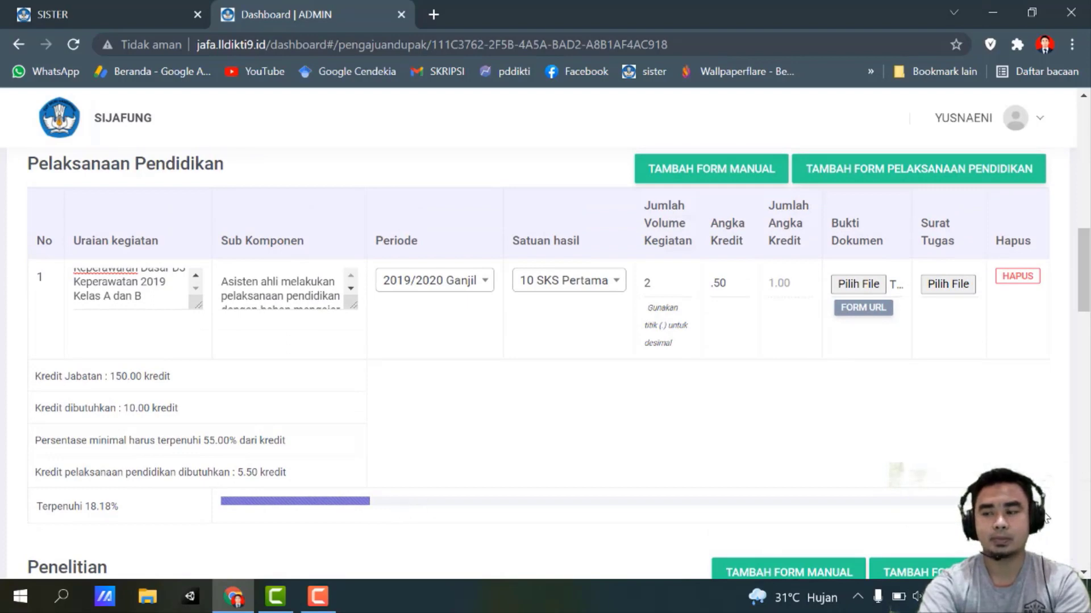
left_click_drag(1089, 300, 1089, 303)
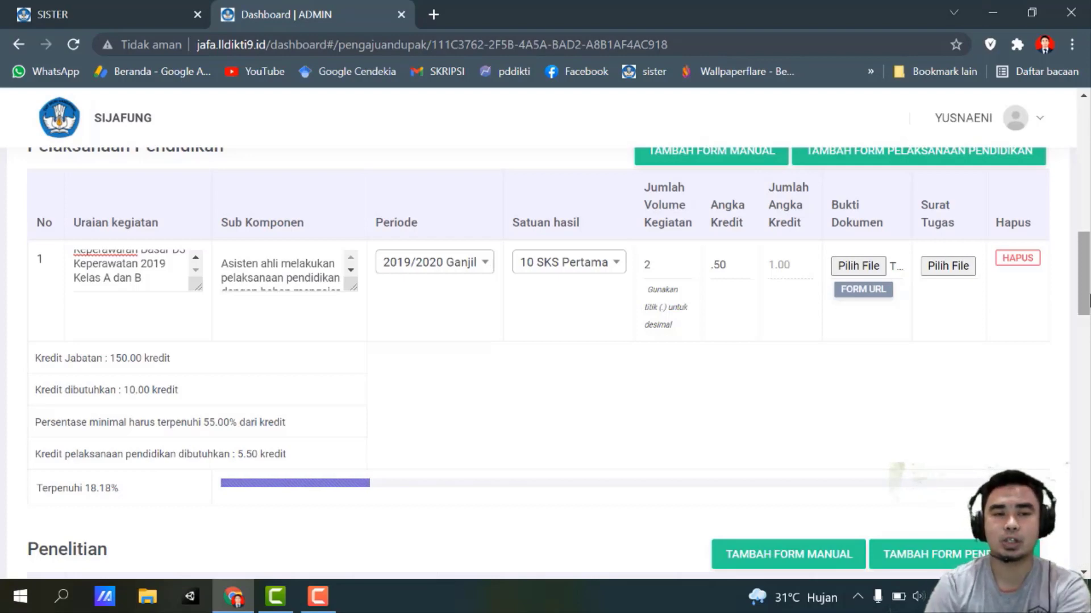
scroll(545, 364, "up", 1)
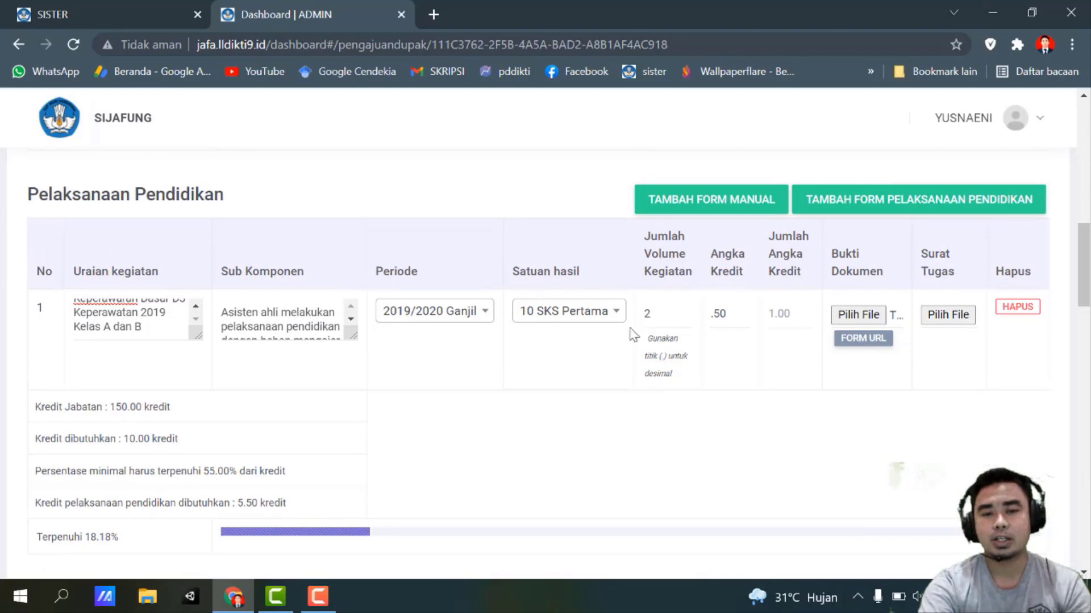
left_click(705, 214)
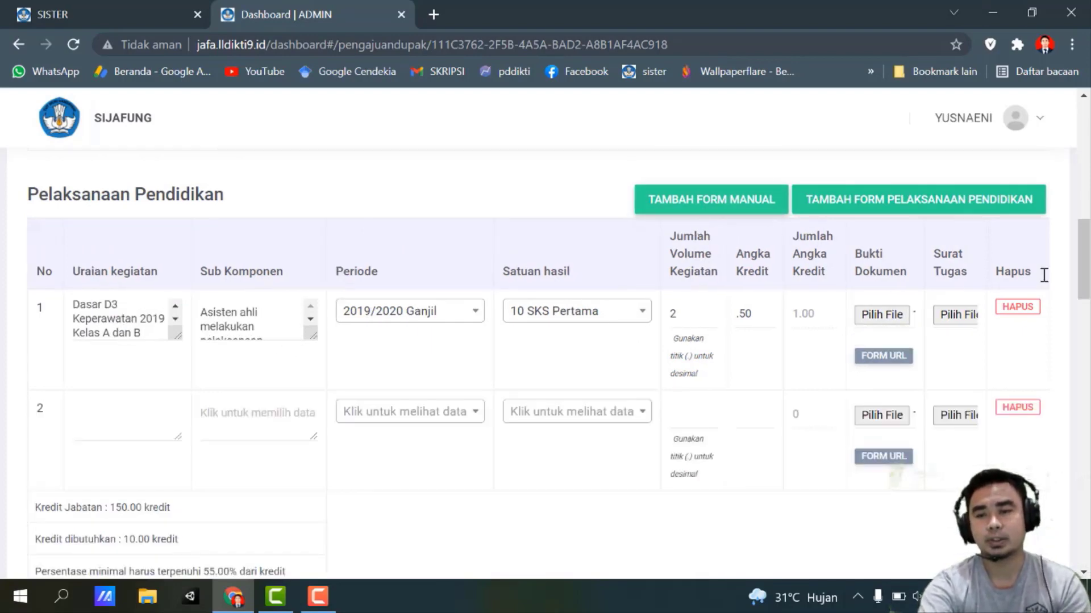
Enter "Membimbing Skripsi S1 Keperawatan 2019" as the Uraian kegiatan of the second Pelaksanaan Pendidikan entry.
scroll(1085, 267, "down", 1)
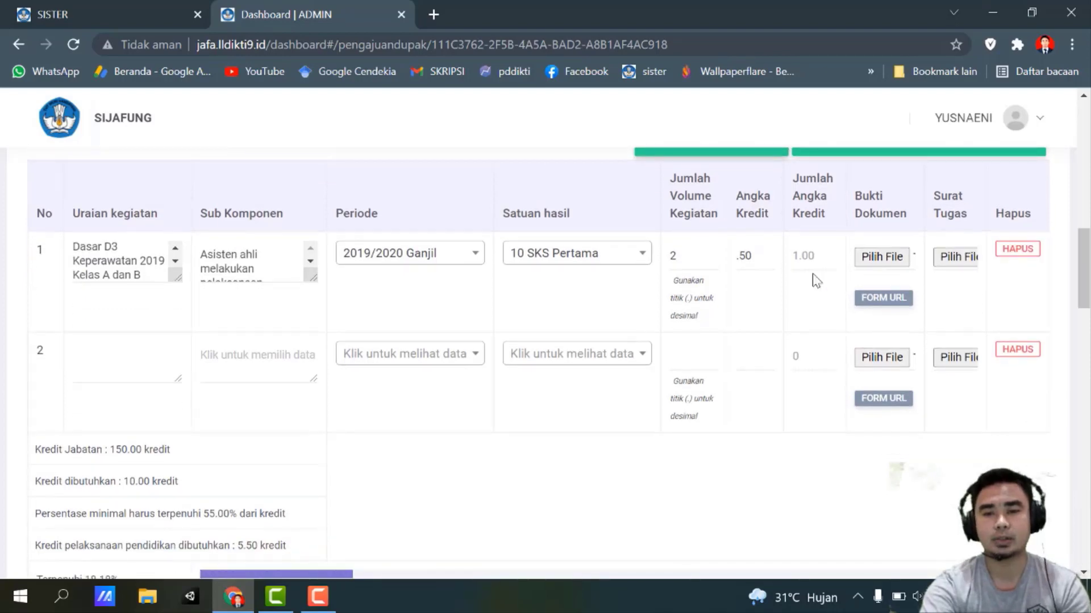
left_click(124, 372)
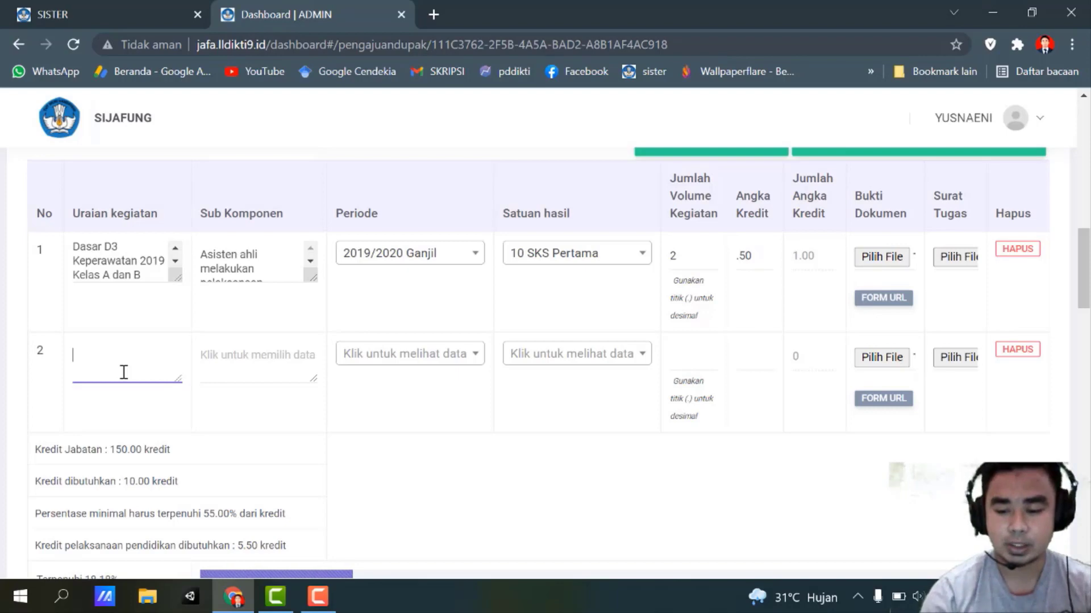
type("Bi")
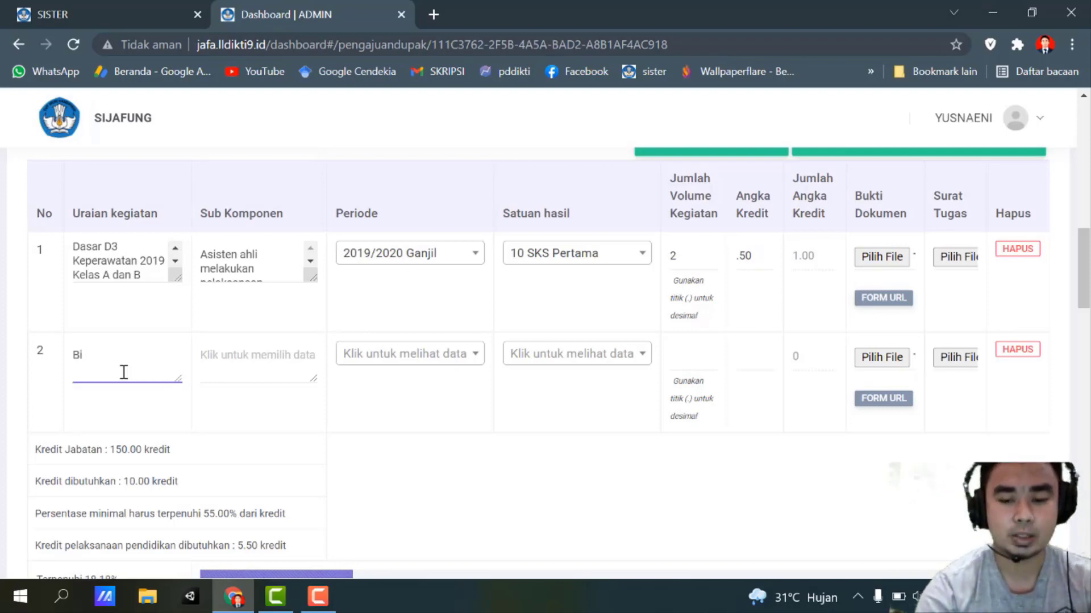
key("BackSpace")
key("BackSpace")
type("<")
key("BackSpace")
type("Me")
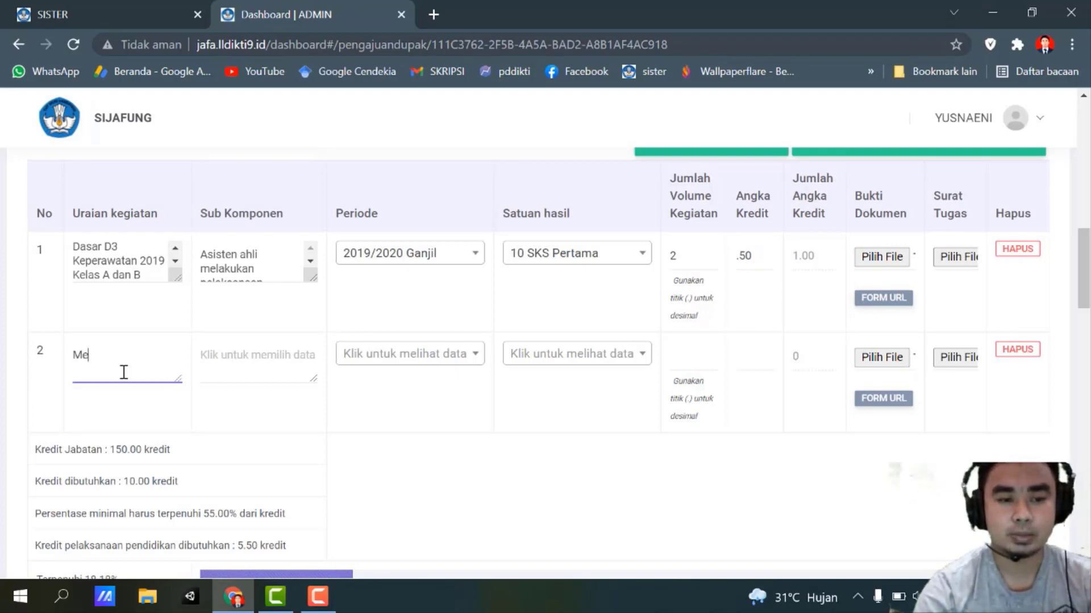
type("mbimbin")
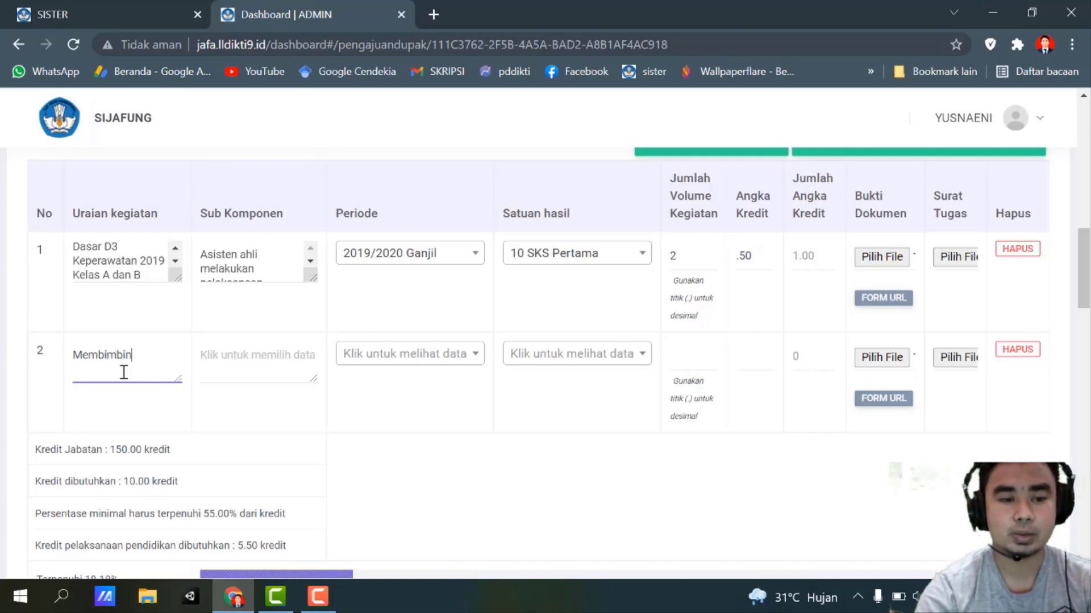
type("g Skripsi")
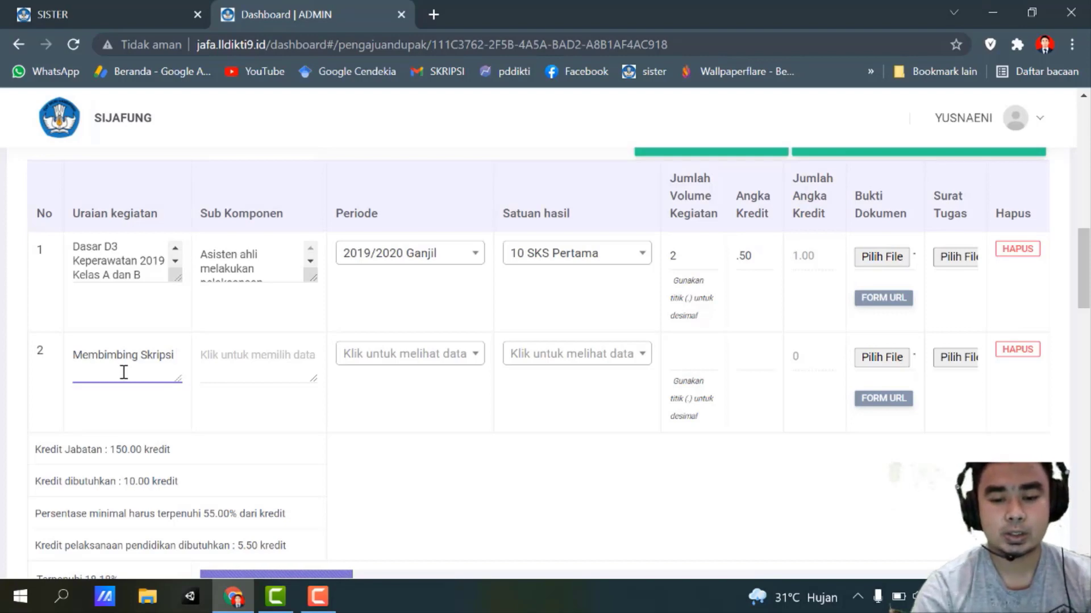
type(" S1 ")
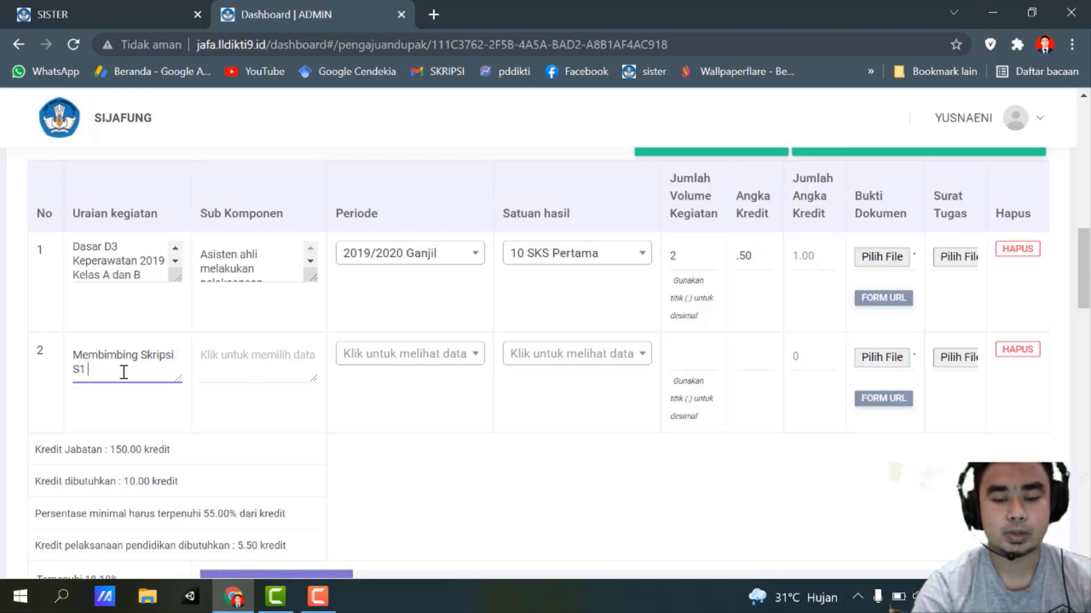
type("Keperawatan ")
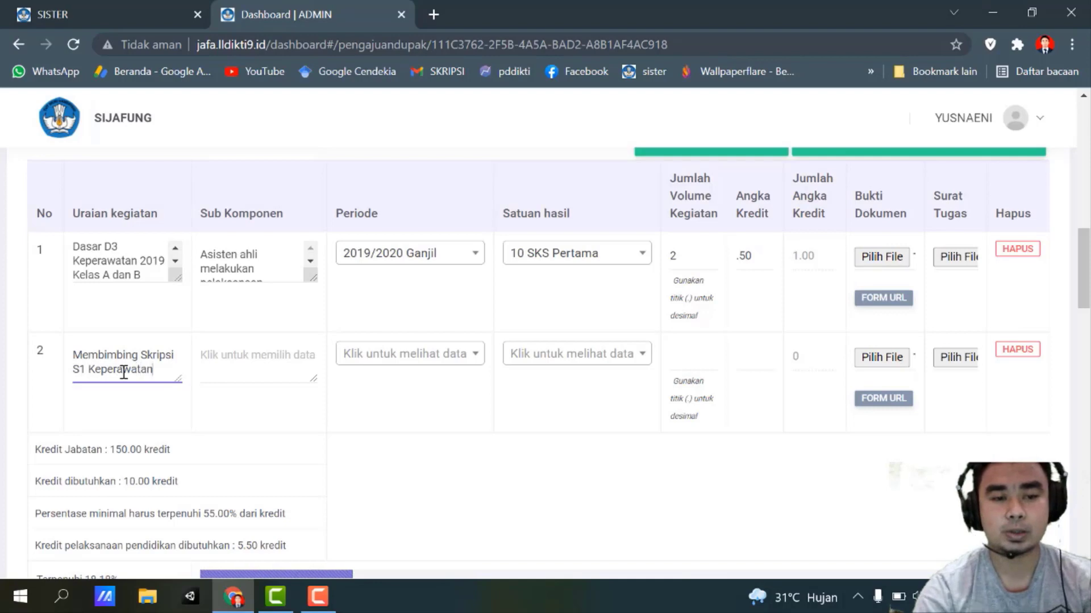
type("Atas Nama")
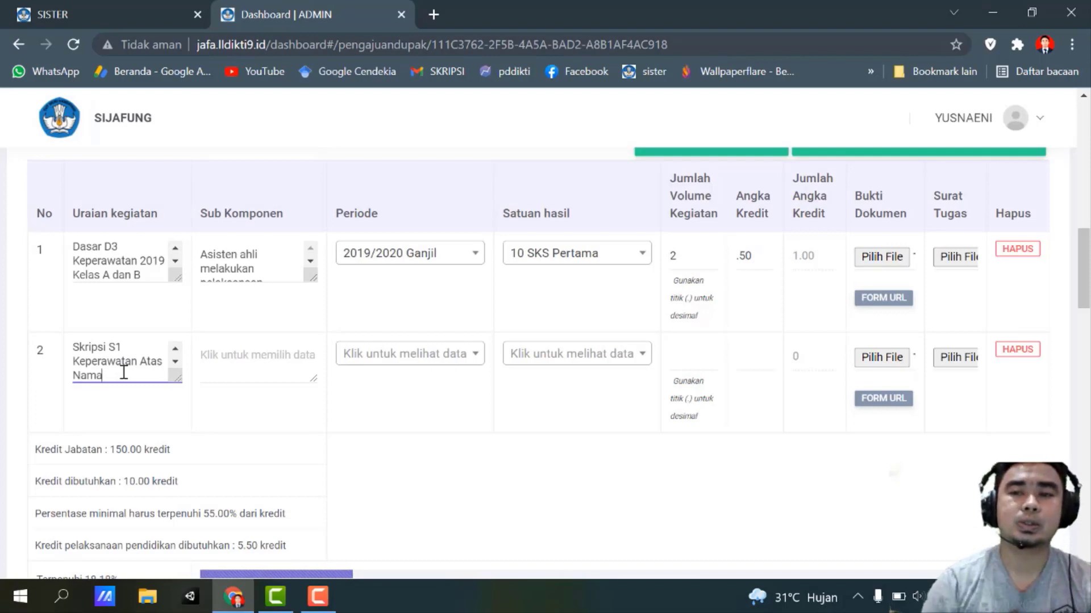
key("BackSpace")
key("BackSpace")
key("BackSpace")
key("BackSpace")
key("BackSpace")
key("BackSpace")
key("BackSpace")
key("BackSpace")
key("BackSpace")
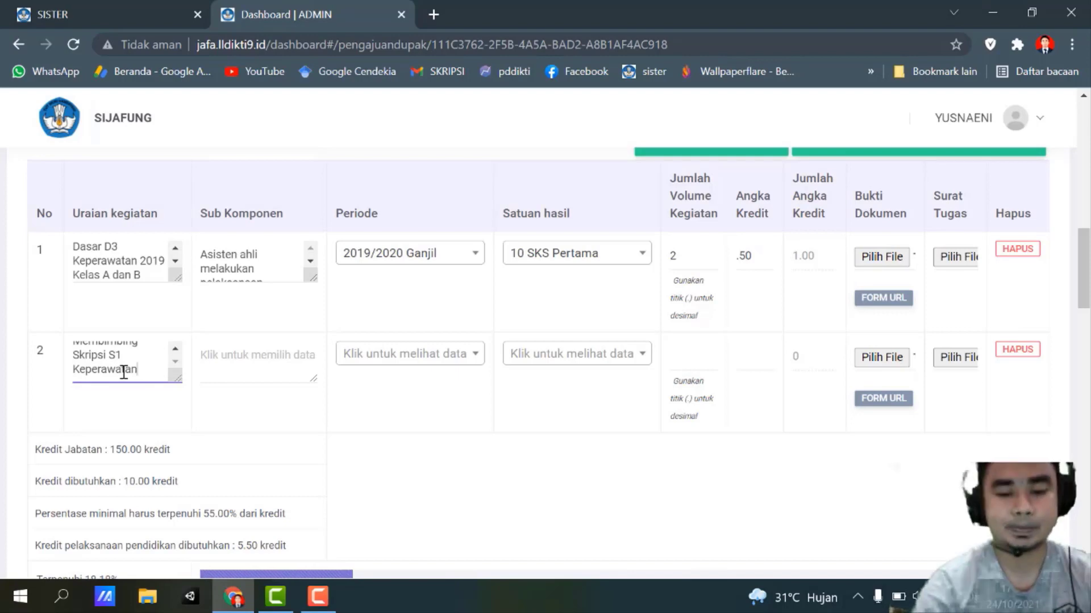
type("2019")
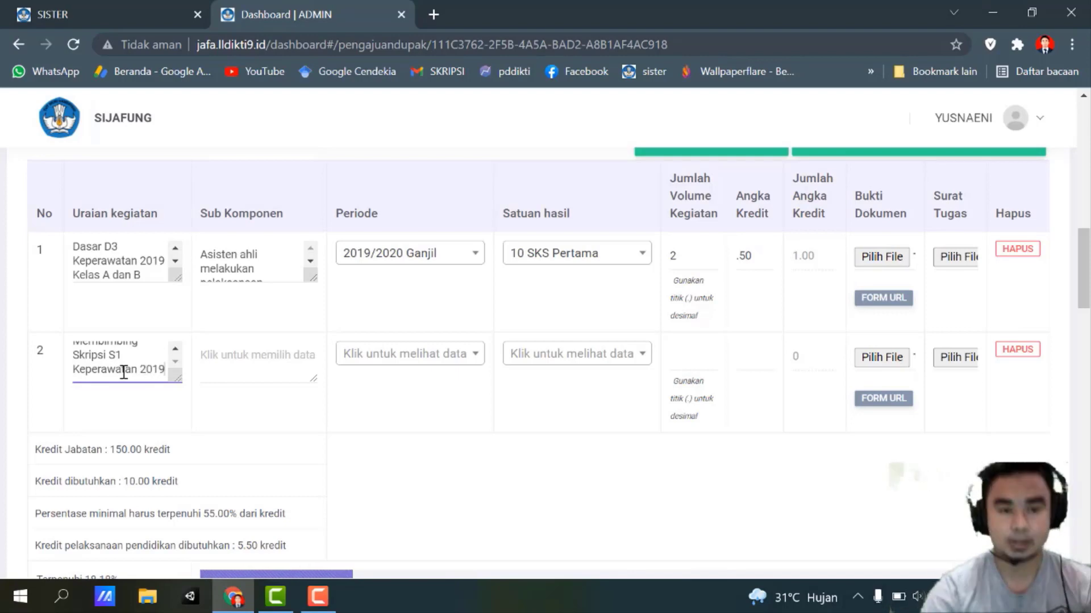
Assign the second entry the Sub Komponen "Pembimbing Pendamping/Pembantu dalam menghasilkan Skripsi (per mahasiswa)".
left_click(247, 355)
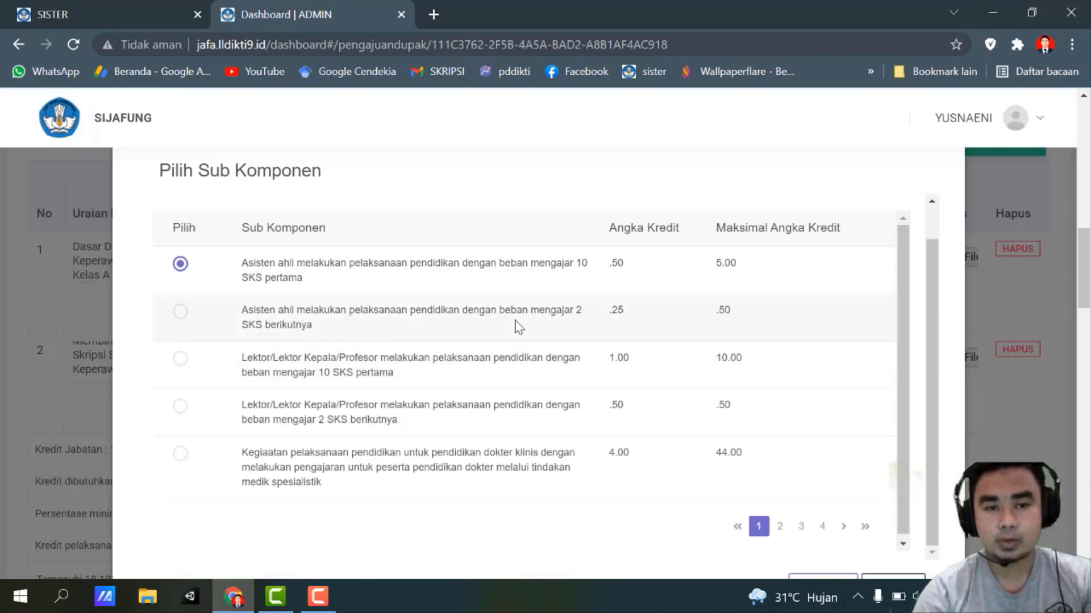
left_click(785, 528)
left_click_drag(906, 423, 907, 465)
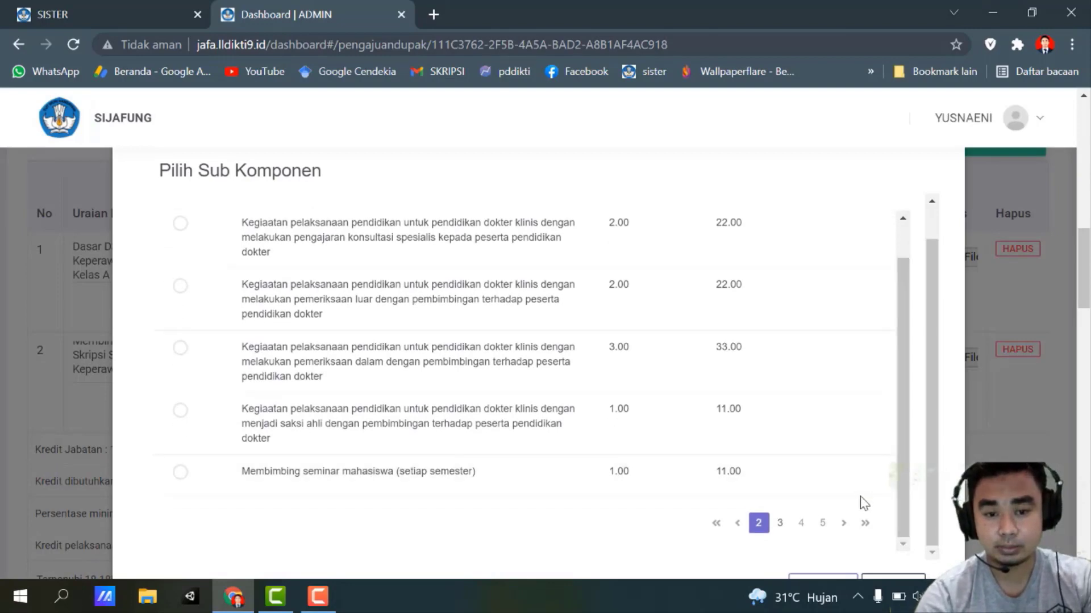
left_click(790, 523)
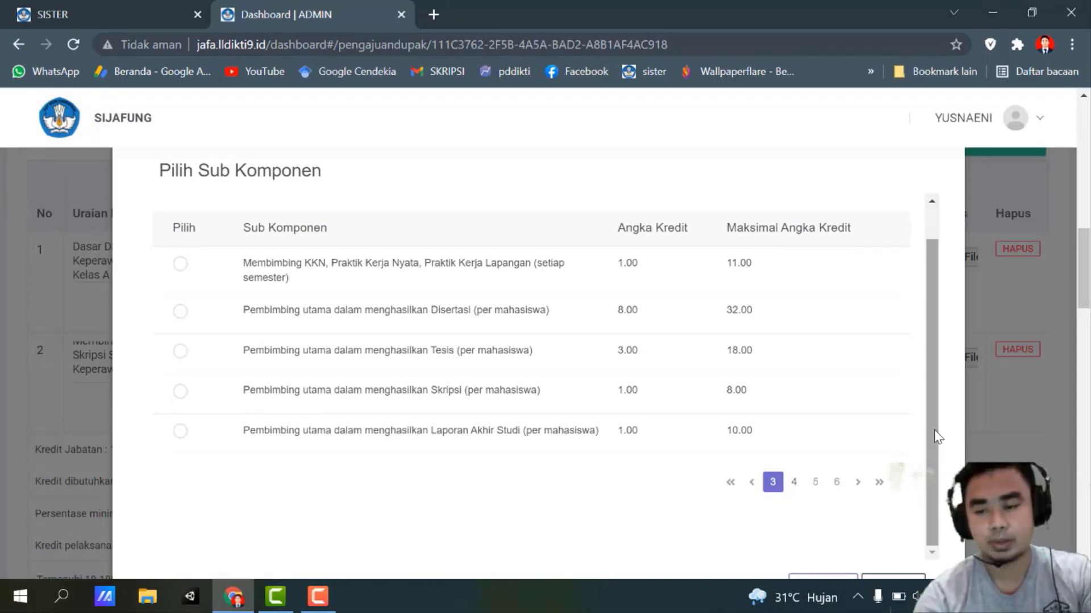
left_click(794, 483)
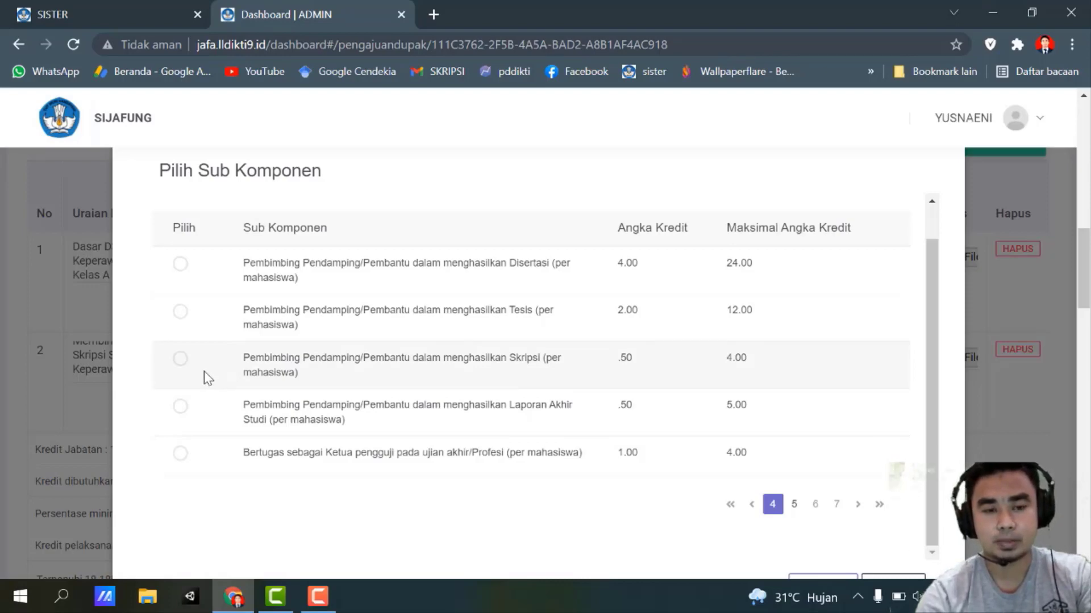
left_click(180, 358)
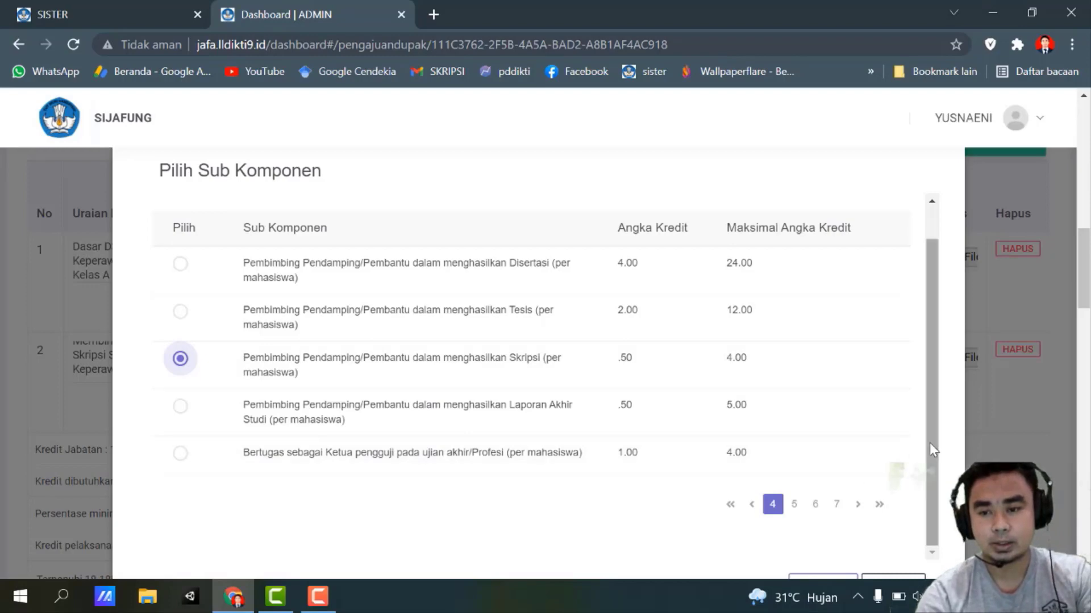
left_click(825, 585)
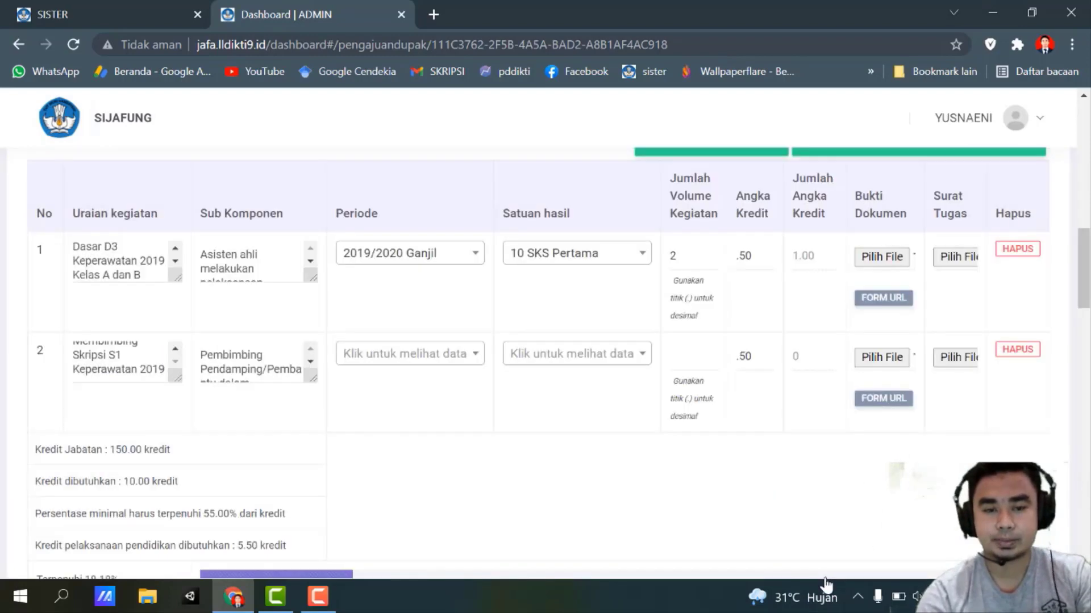
Set the second entry's Periode to 2019/2020 Ganjil and its Satuan hasil to 10 SKS Pertama.
left_click(416, 352)
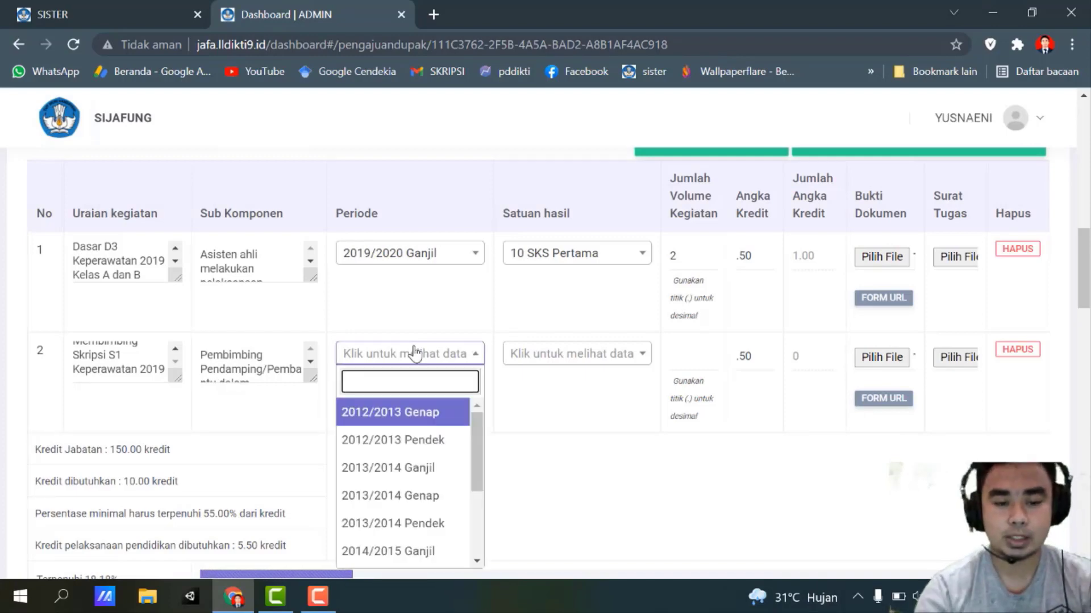
type("2019")
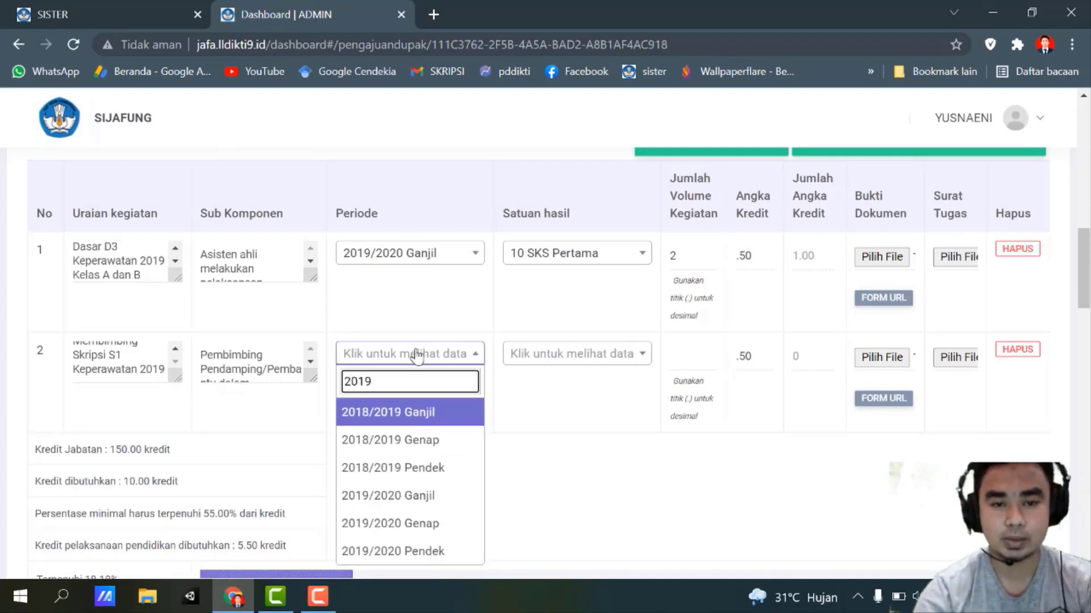
type("/20")
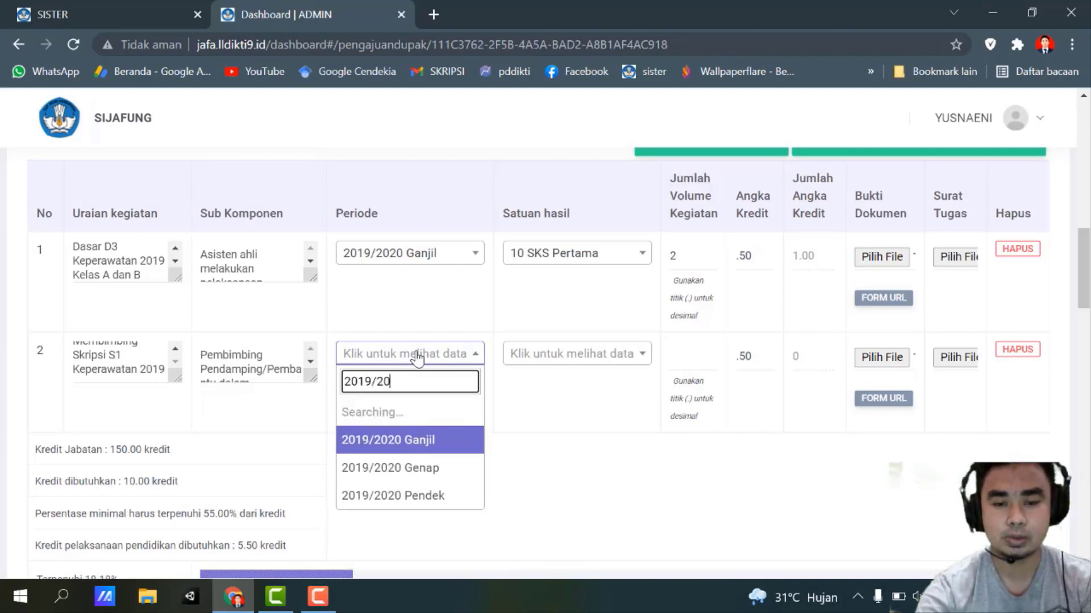
left_click(428, 419)
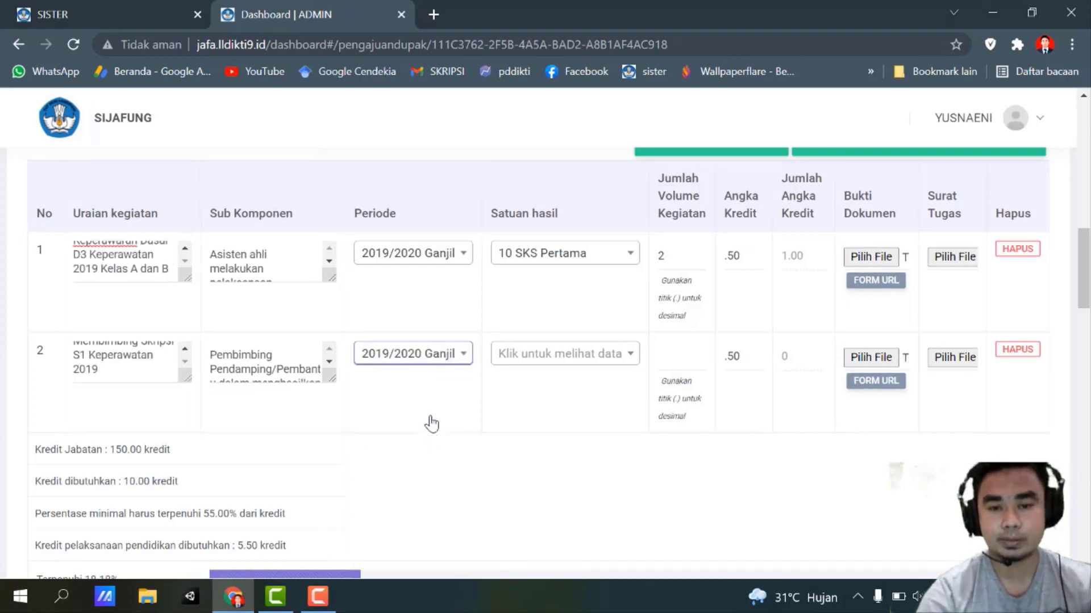
left_click(538, 362)
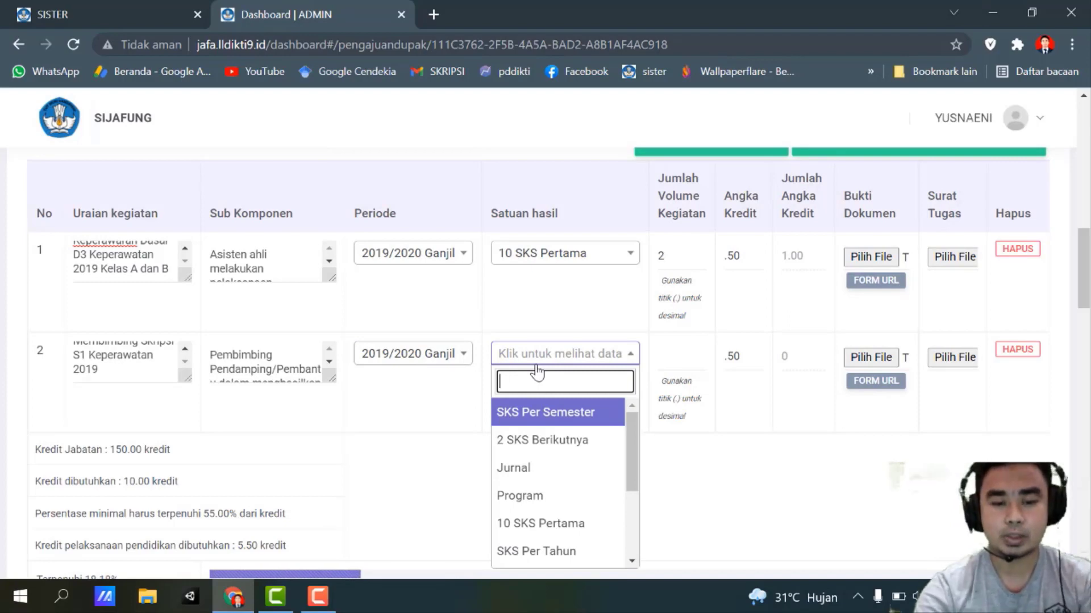
type("10")
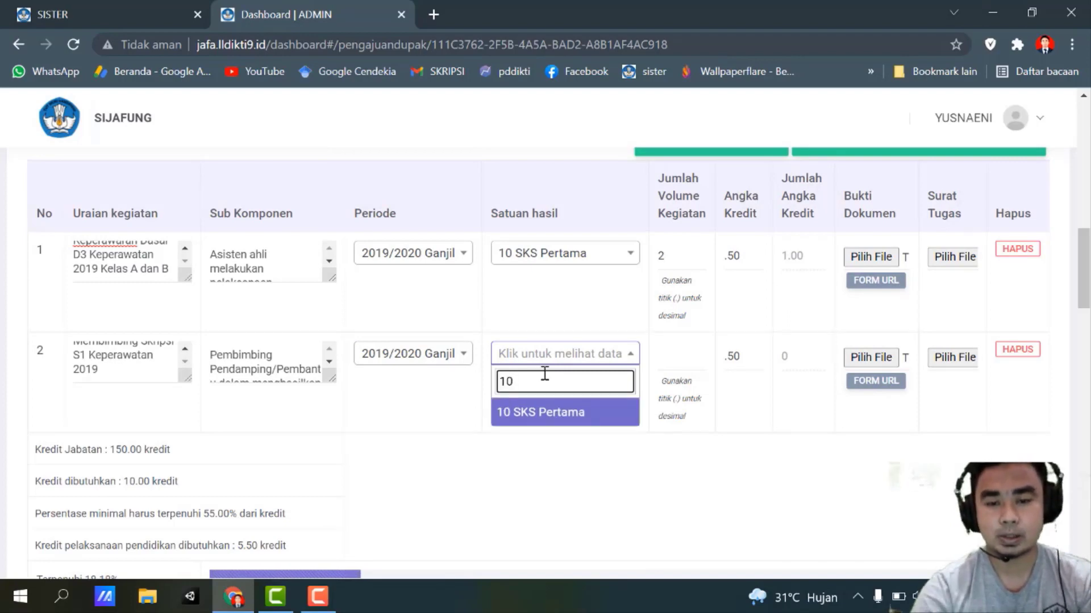
left_click(554, 409)
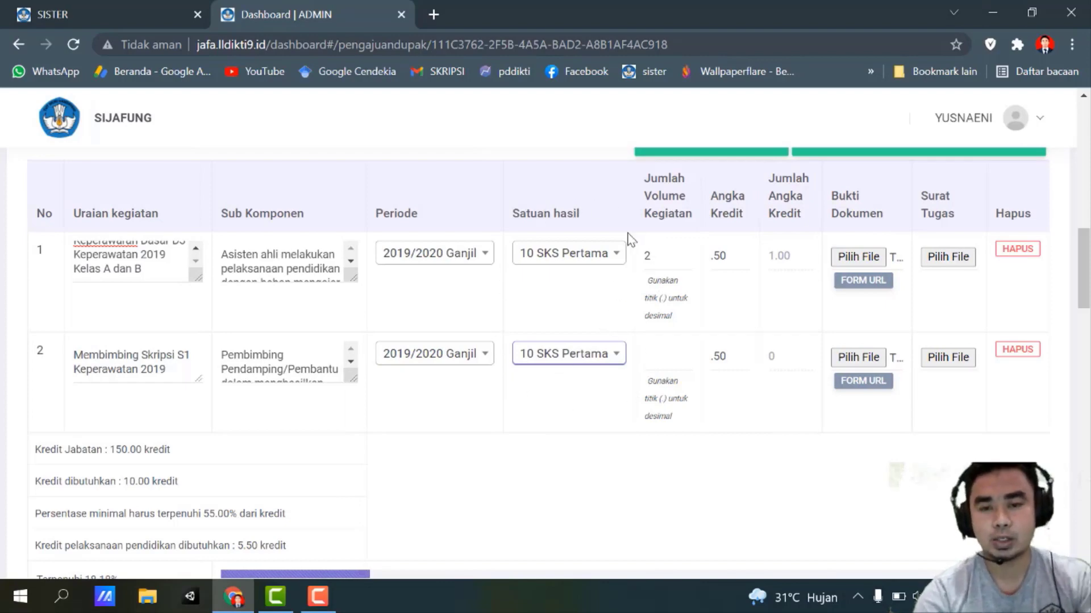
Look through the Satuan hasil options of the second Pelaksanaan Pendidikan entry without choosing another one.
left_click(570, 359)
key("Down")
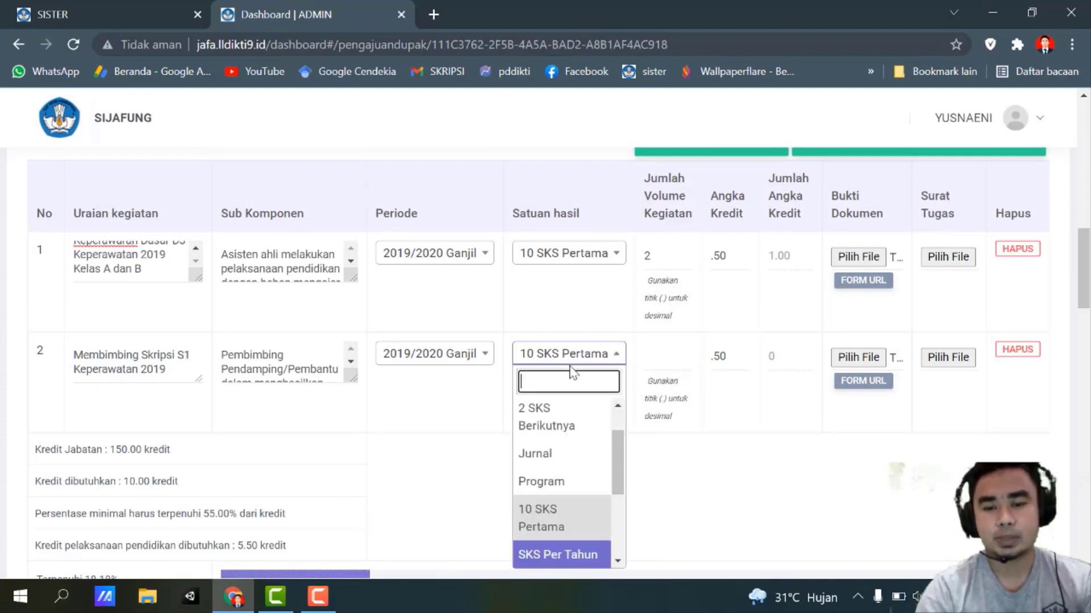
key("Up")
key("Up")
key("Up")
key("Up")
key("Down")
key("Up")
key("Up")
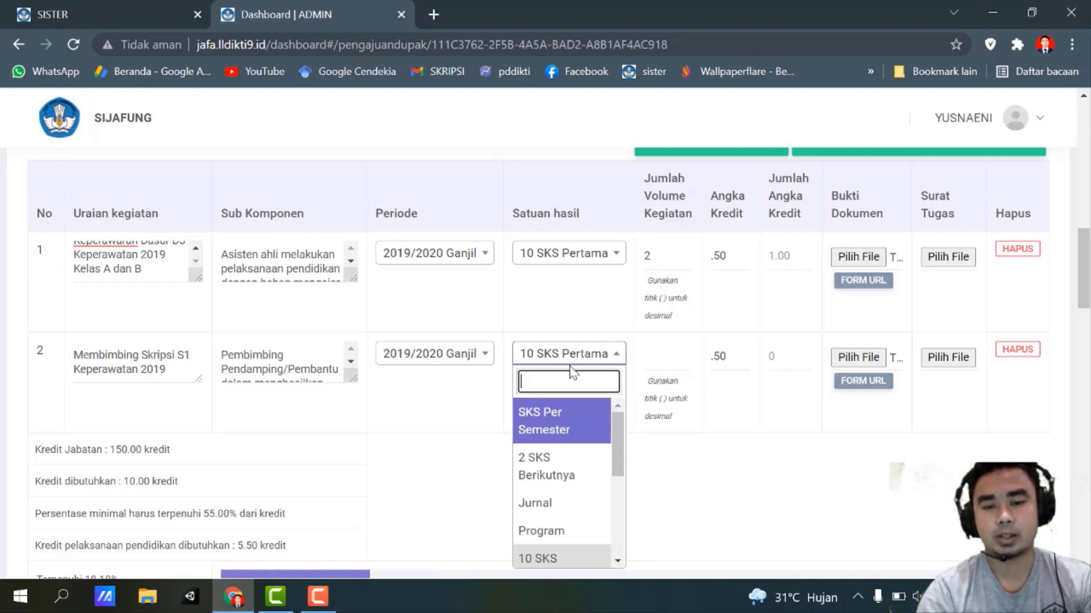
key("Down")
left_click(557, 319)
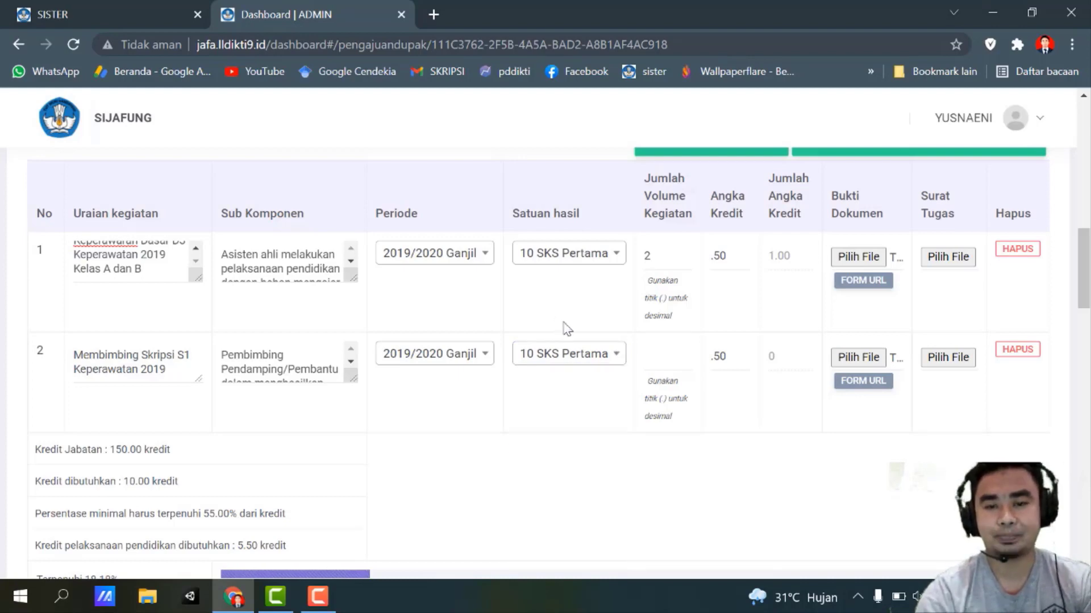
Set the Jumlah Volume Kegiatan of the second Pelaksanaan Pendidikan entry to 4.
left_click(654, 369)
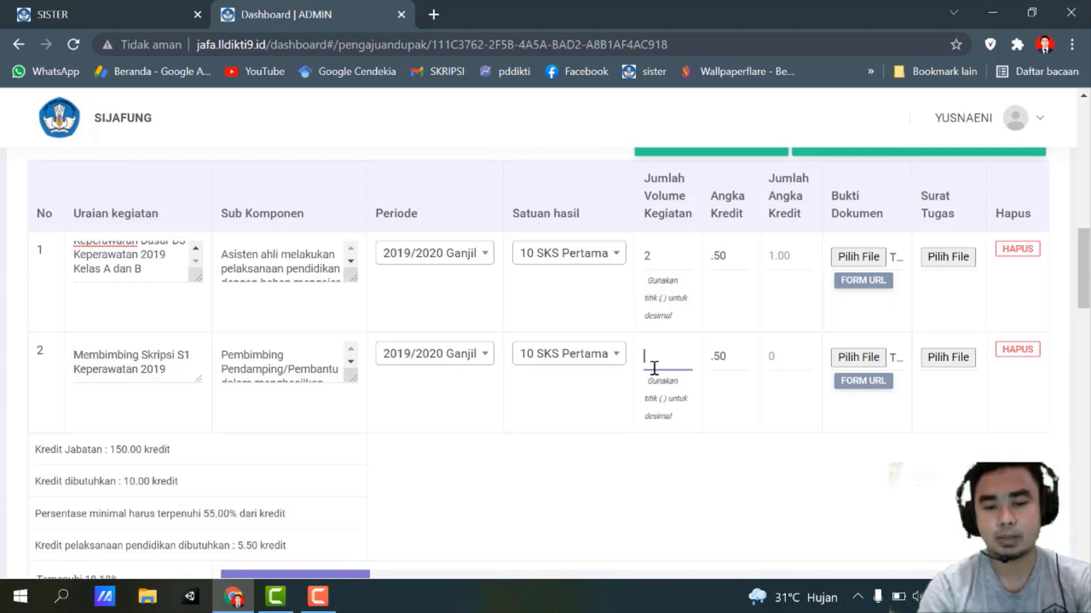
type("4")
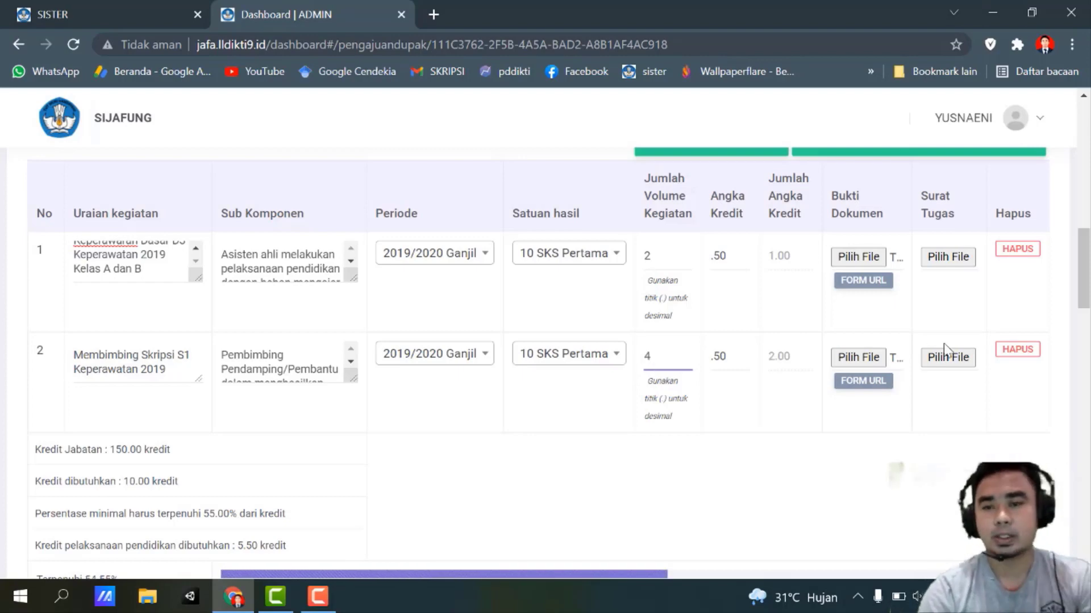
scroll(1011, 335, "down", 1)
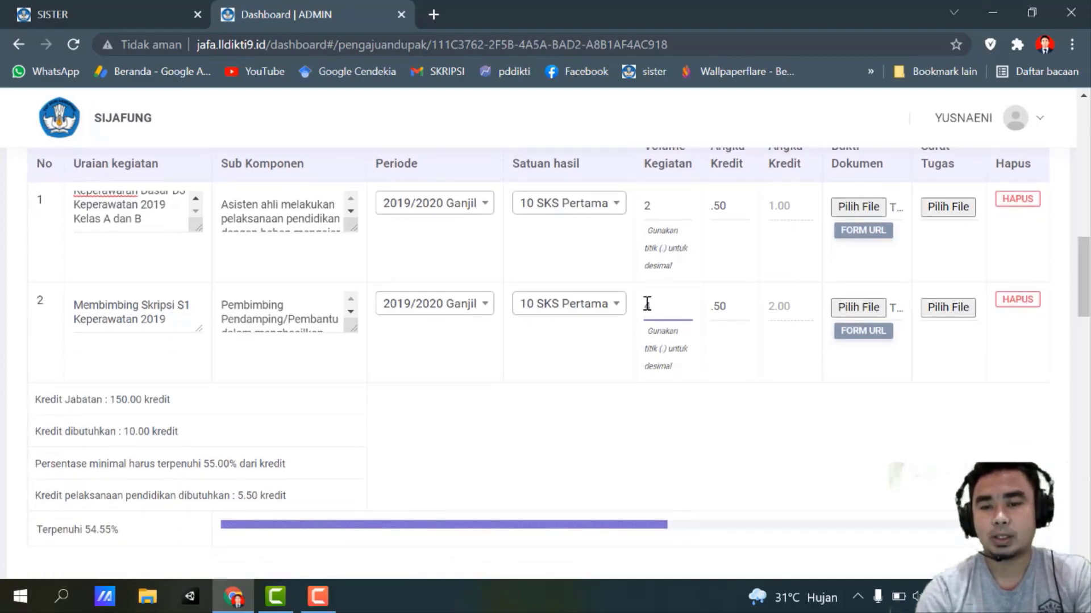
left_click_drag(656, 305, 634, 311)
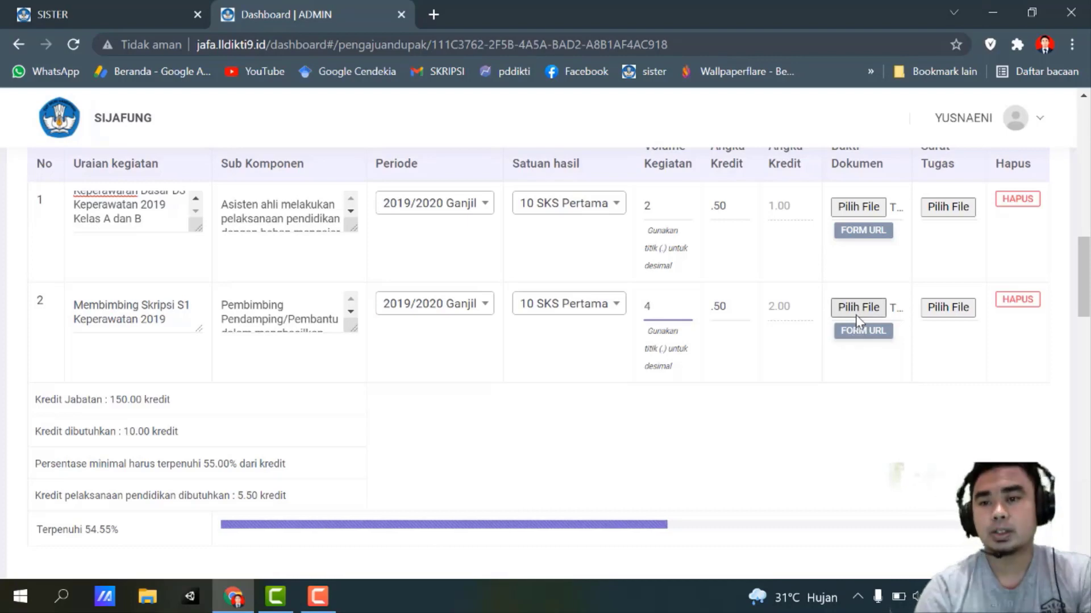
scroll(955, 318, "up", 1)
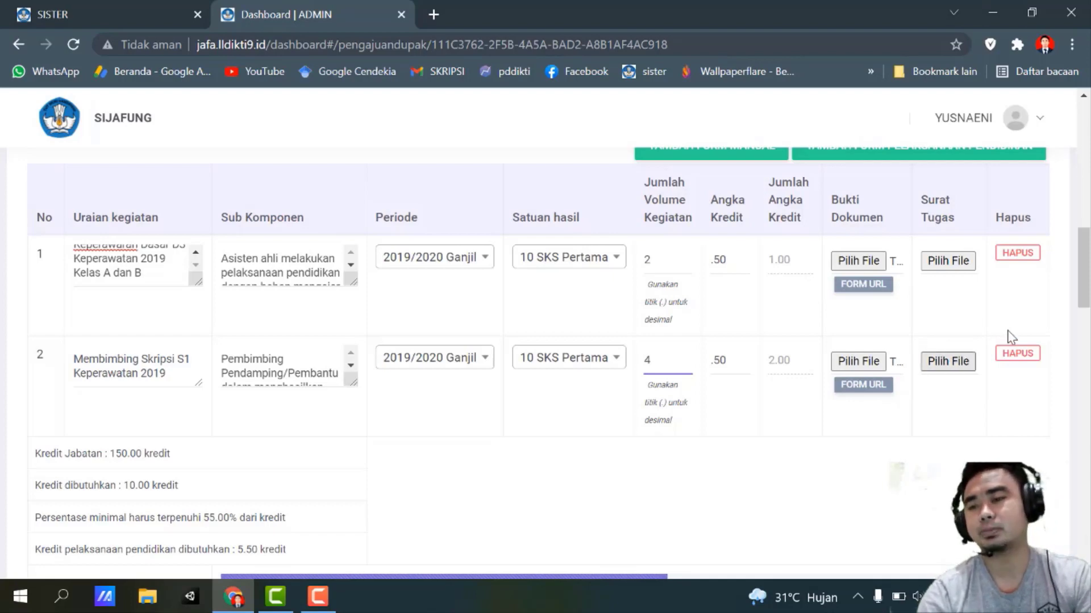
scroll(1085, 272, "down", 1)
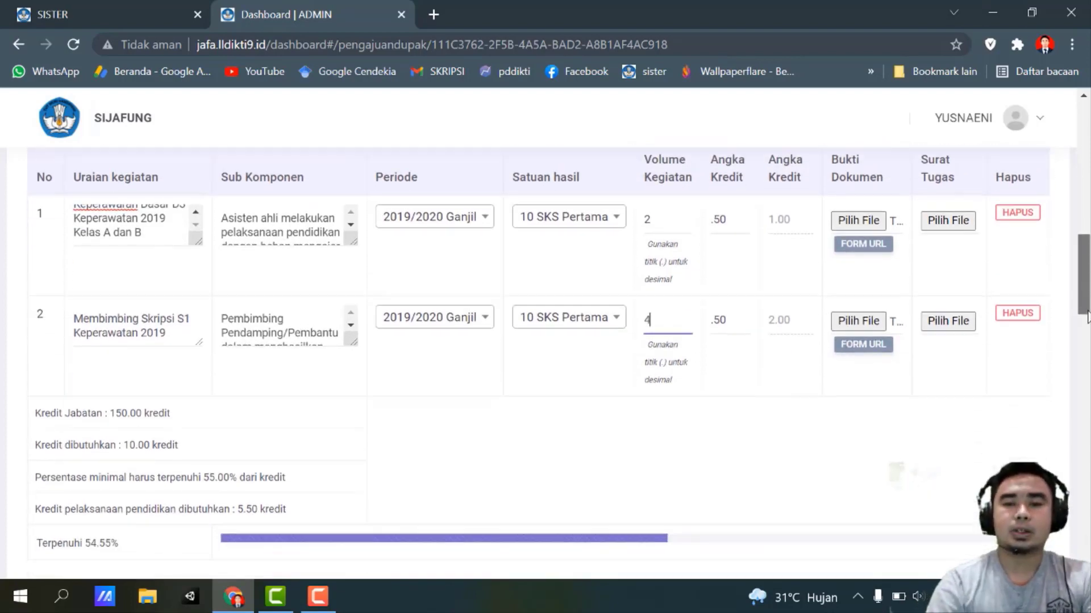
scroll(658, 297, "down", 3)
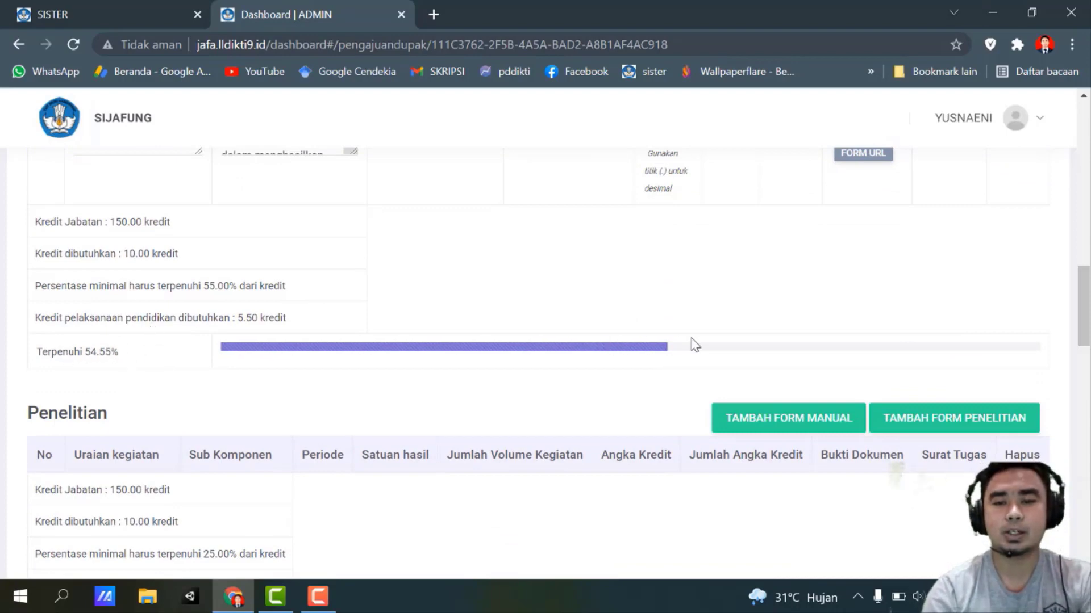
scroll(1085, 301, "up", 1)
left_click_drag(1087, 293, 1050, 258)
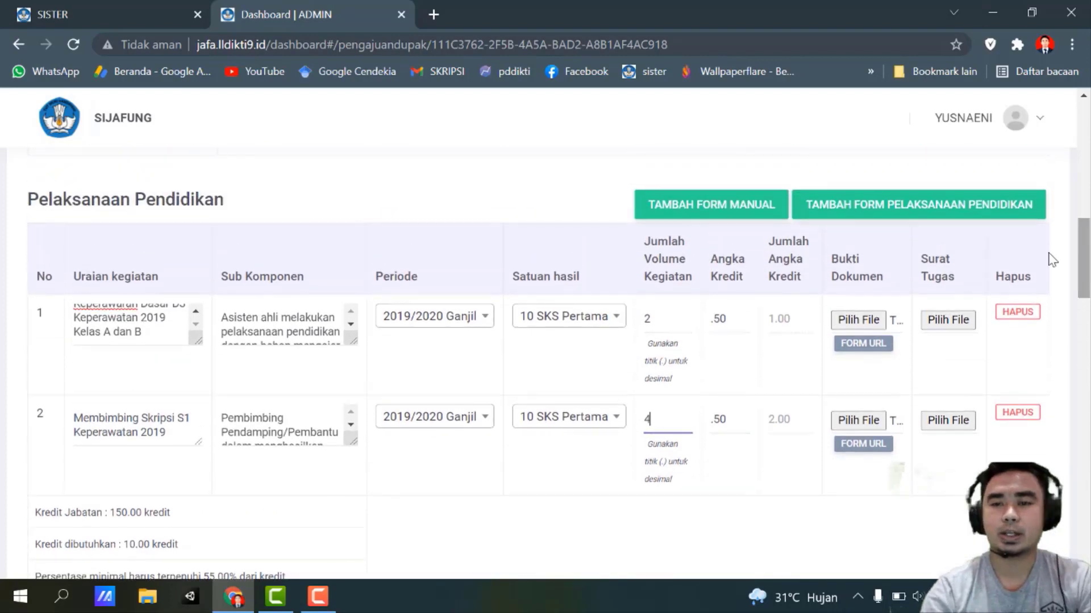
Add a third manual entry to Pelaksanaan Pendidikan with the Uraian kegiatan "Membimbing KKN Terpadu 2019".
left_click(693, 214)
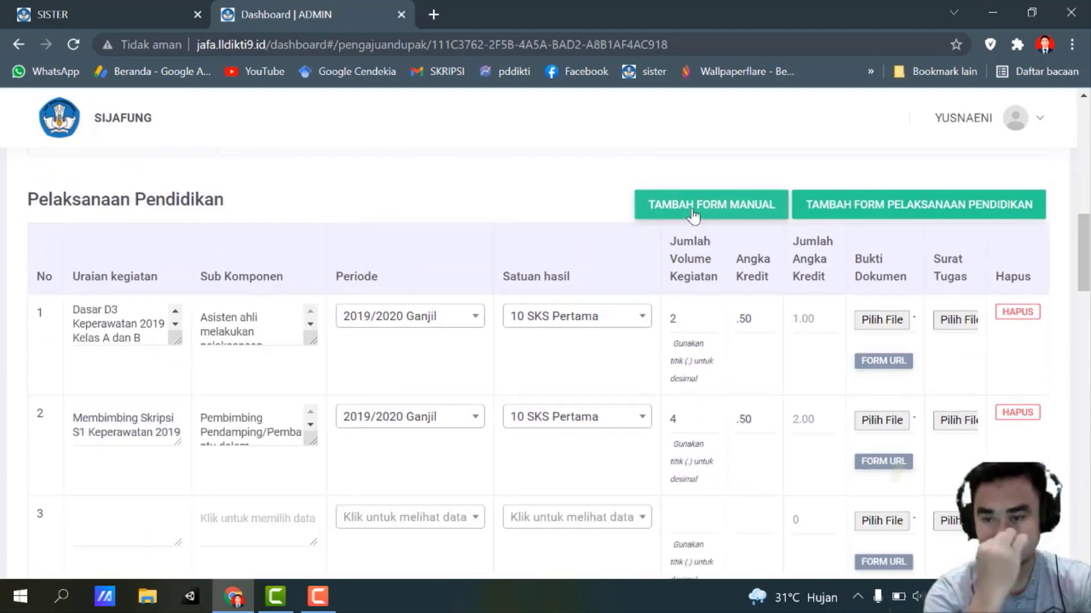
scroll(161, 335, "down", 3)
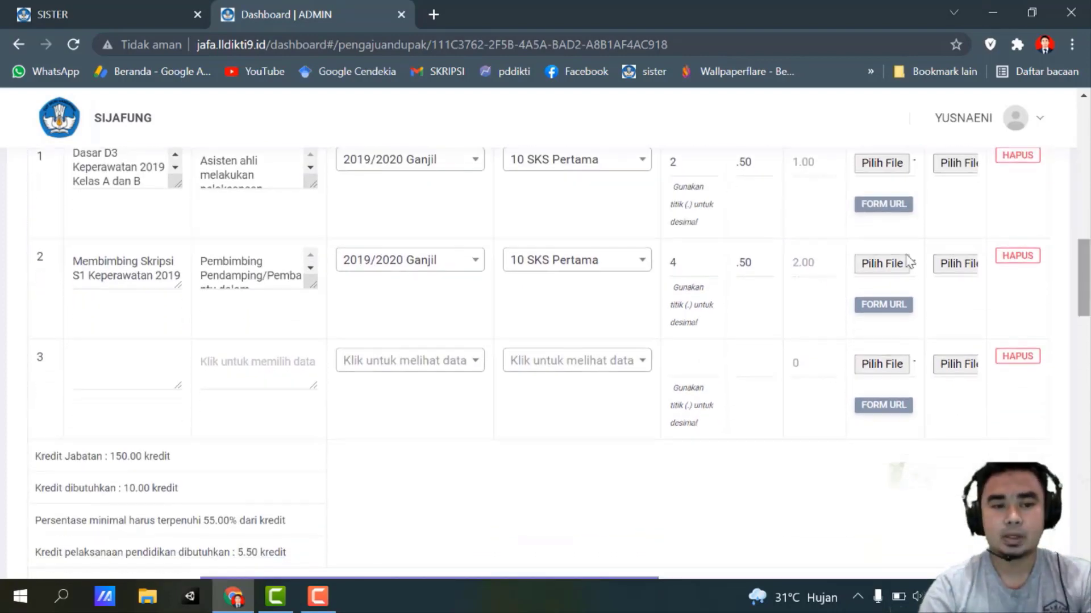
left_click(127, 357)
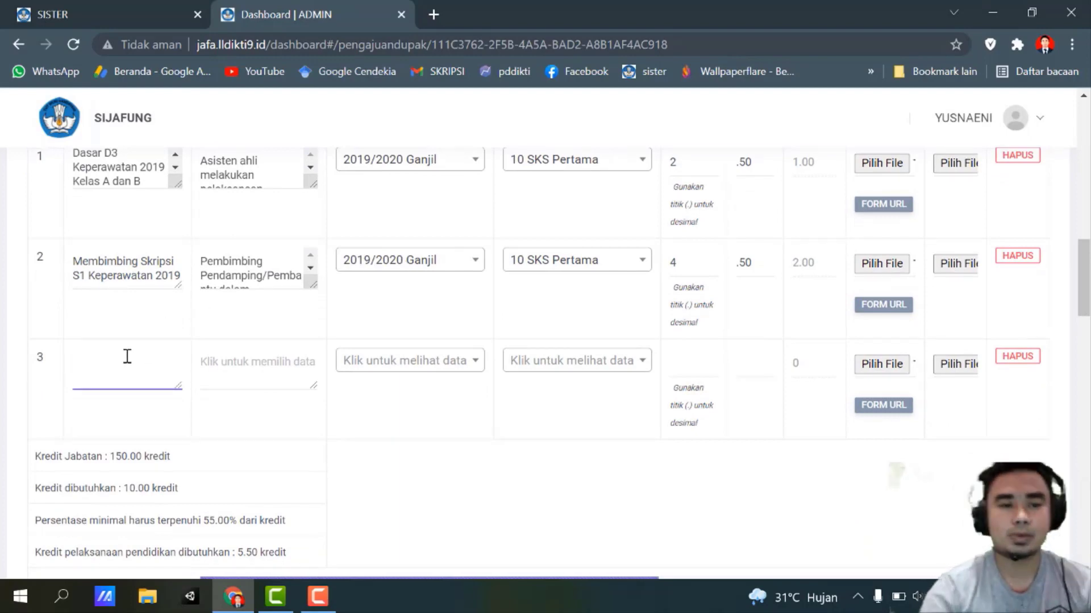
type("M")
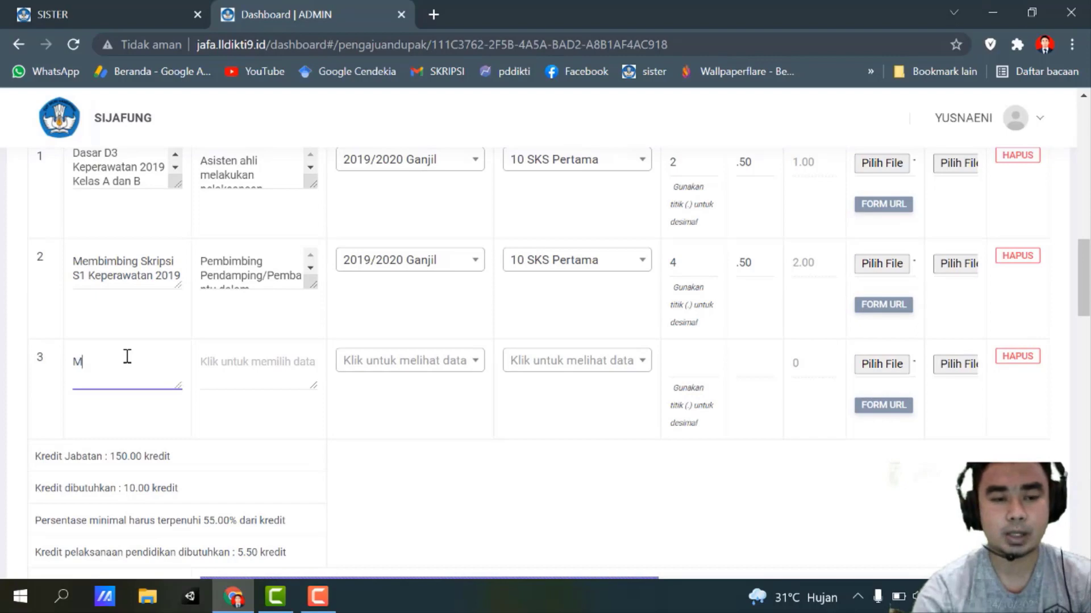
type("embimbing")
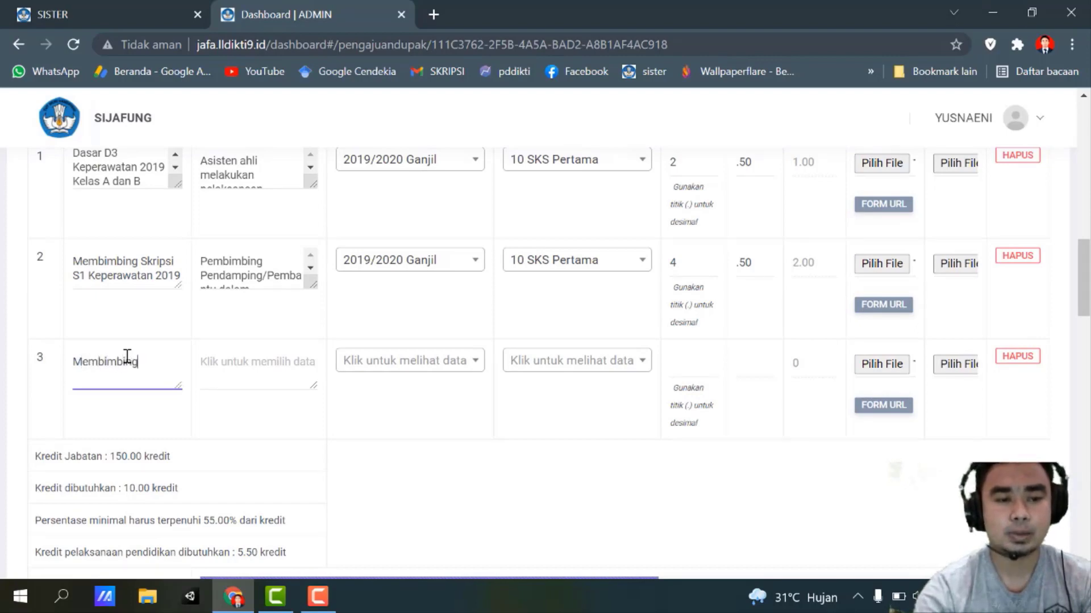
type(" KKN")
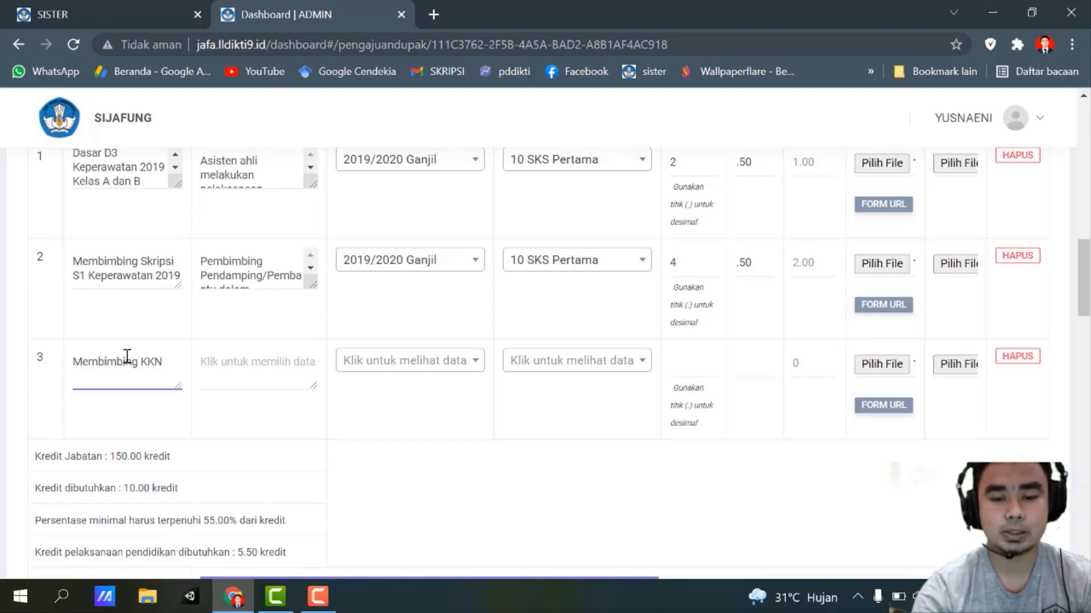
type(" Terpadu ")
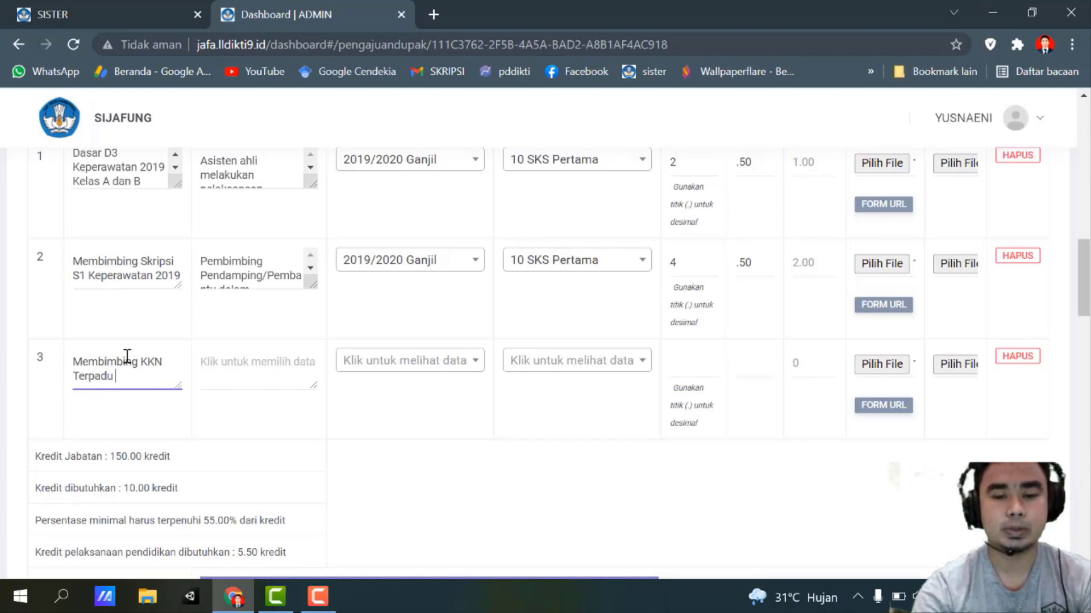
type("2019")
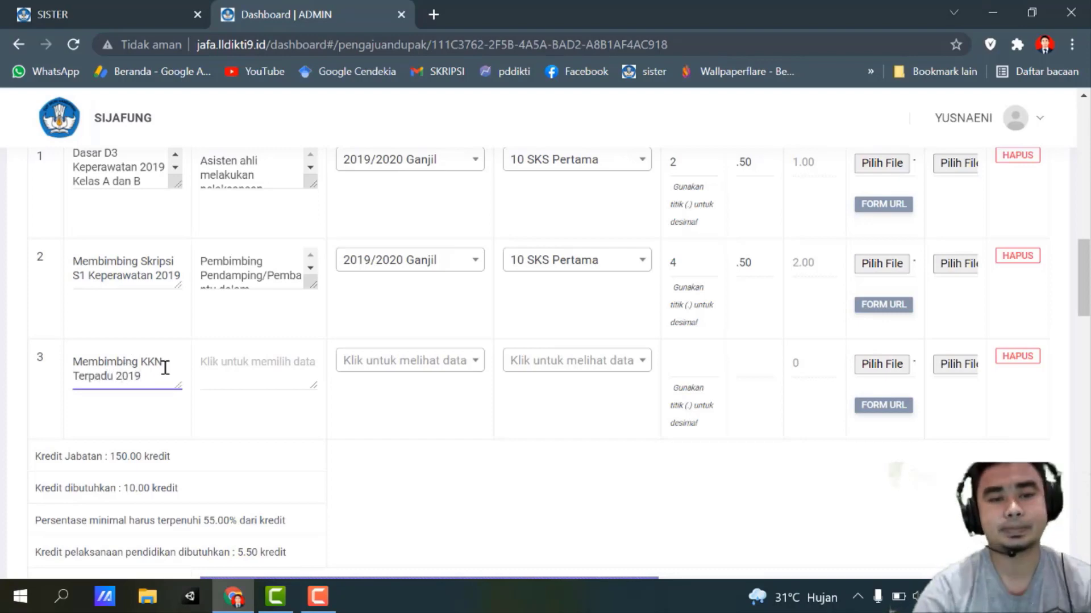
Assign the third entry the Sub Komponen "Membimbing KKN, Praktik Kerja Nyata, Praktik Kerja Lapangan (setiap semester)".
left_click(207, 377)
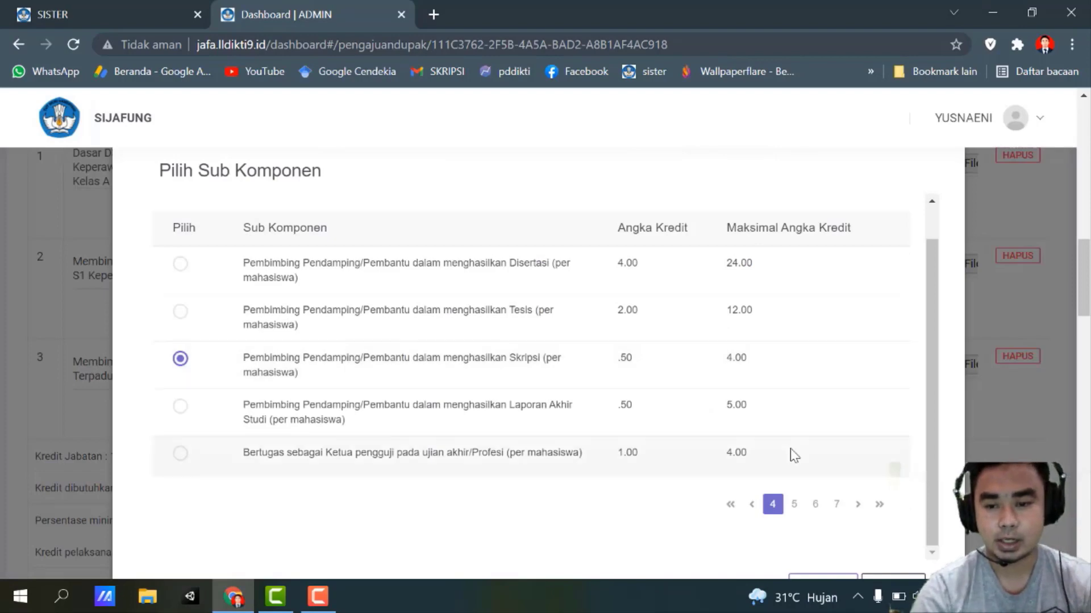
left_click(794, 504)
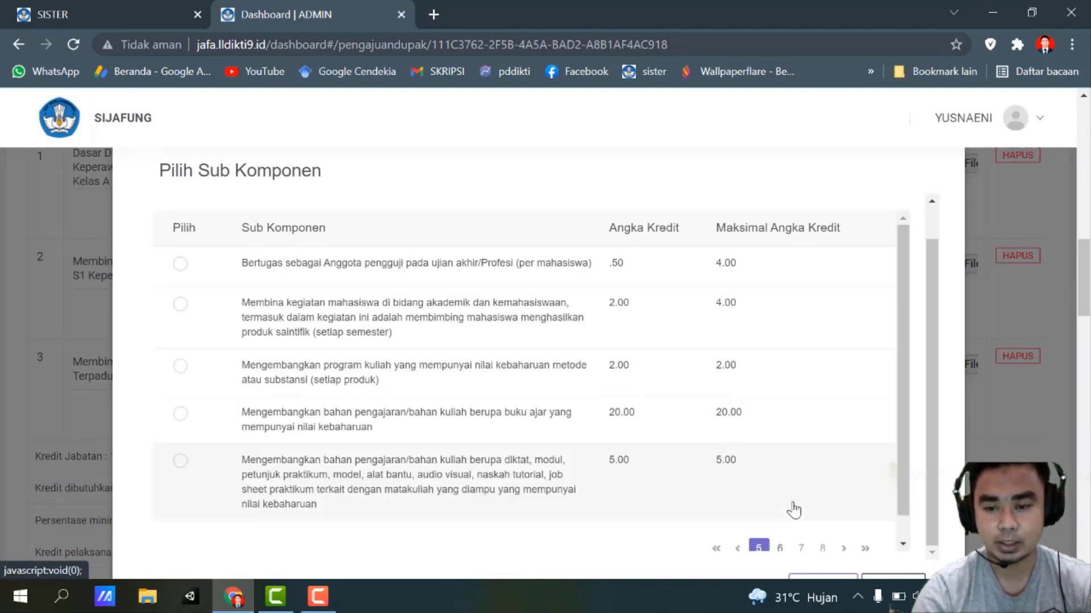
left_click_drag(903, 405, 920, 433)
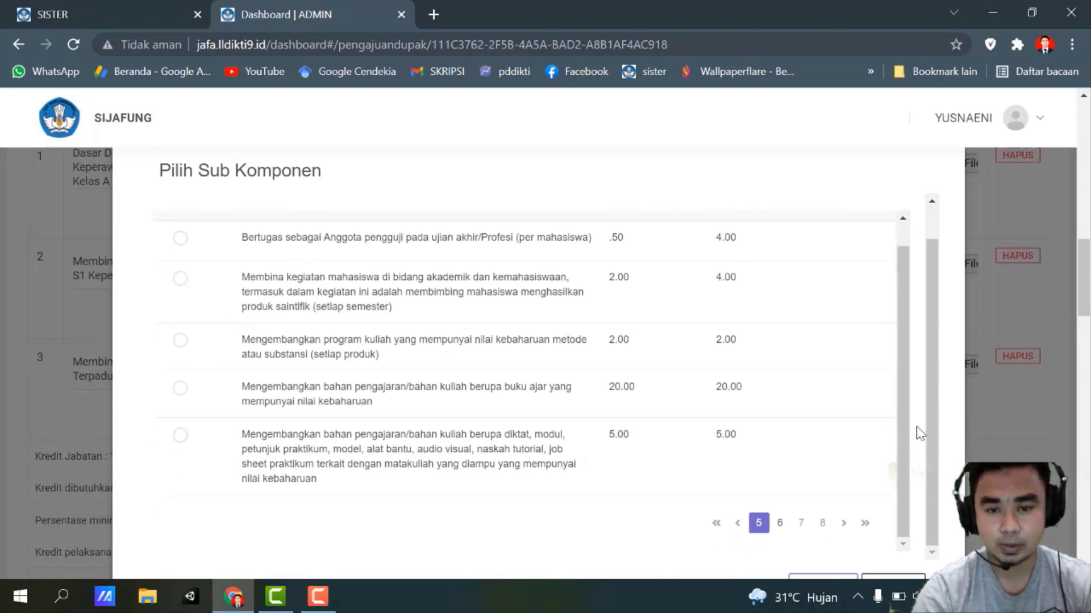
left_click(737, 523)
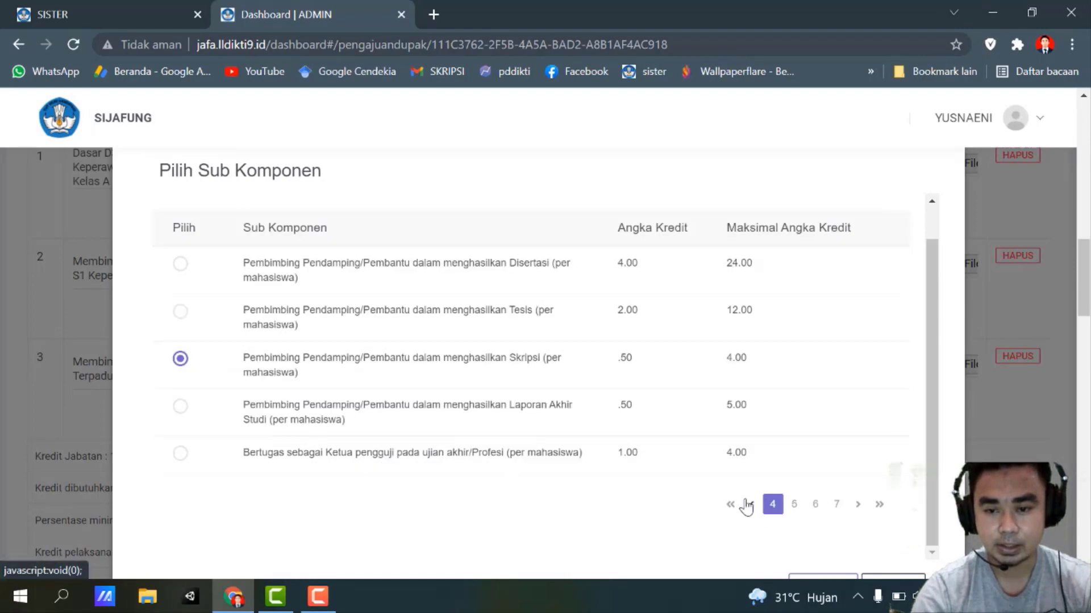
left_click(752, 507)
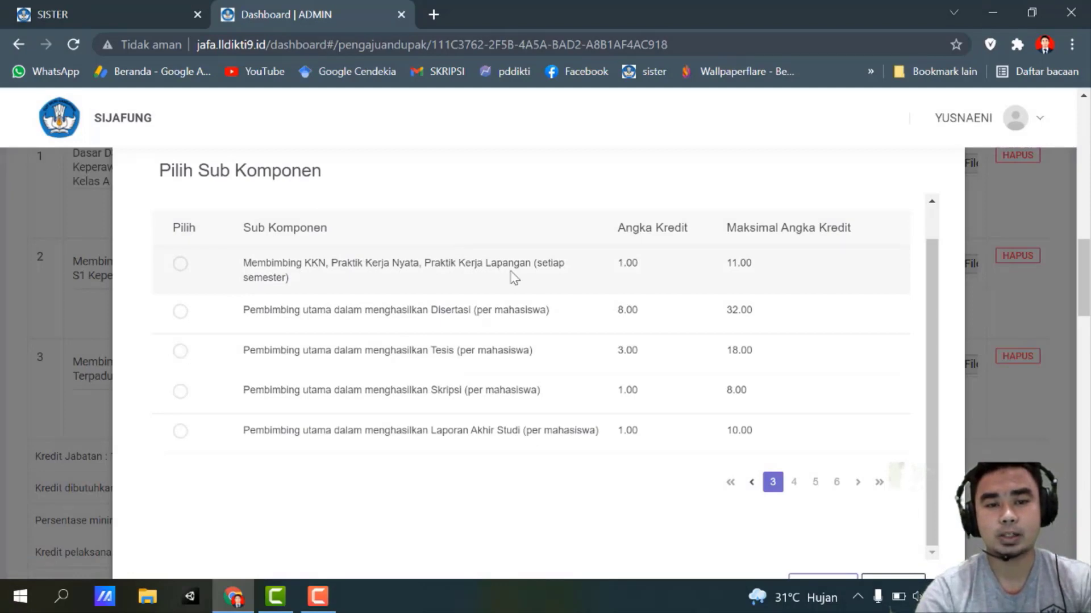
left_click(180, 265)
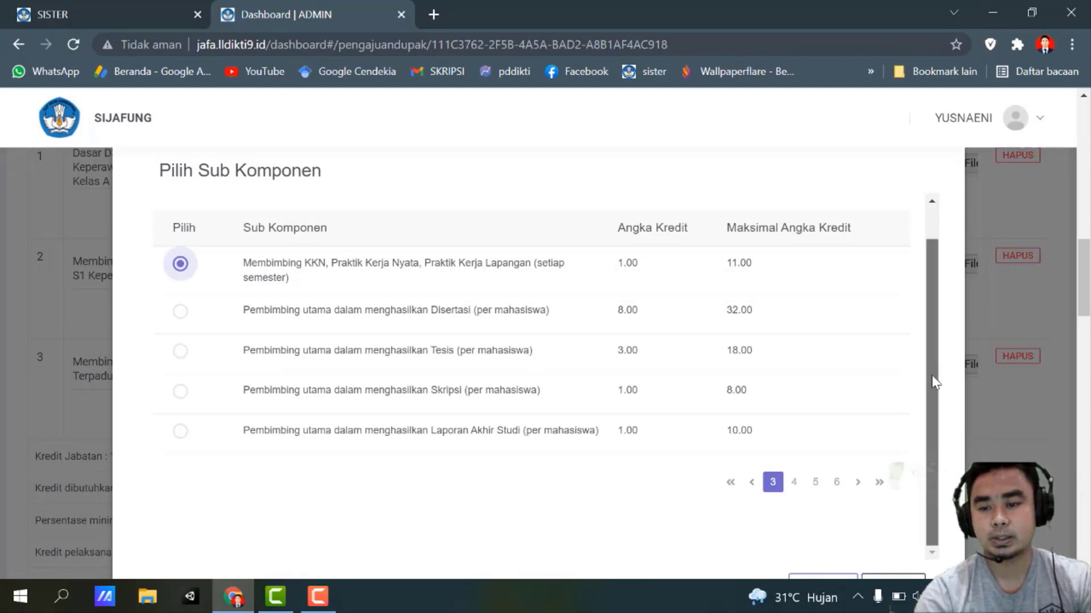
left_click(828, 581)
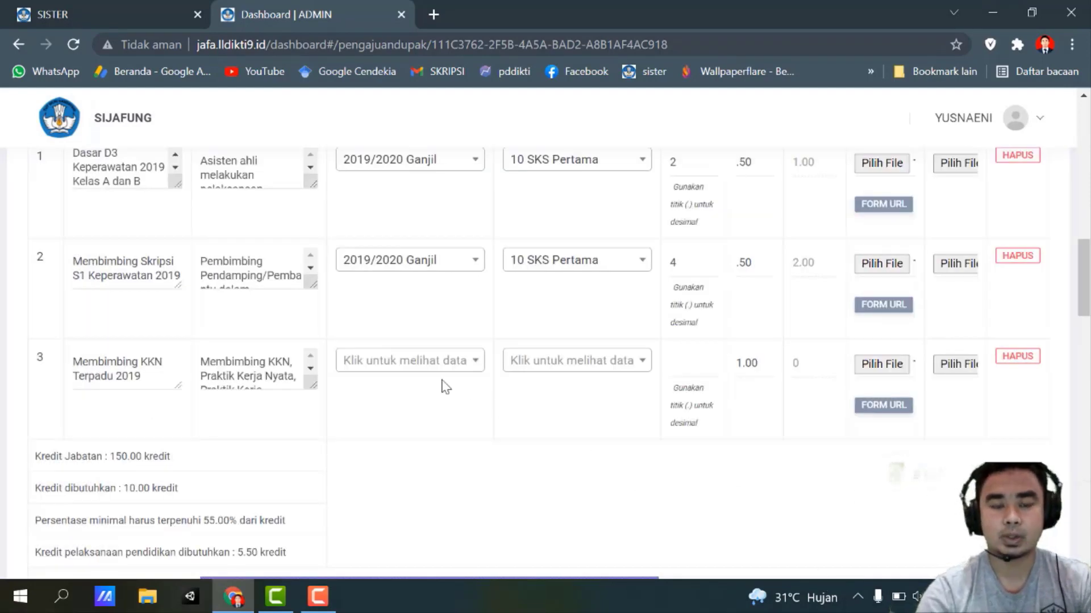
Set the third entry's Periode to 2019/2020 Ganjil and its Satuan hasil to 10 SKS Pertama.
left_click(372, 362)
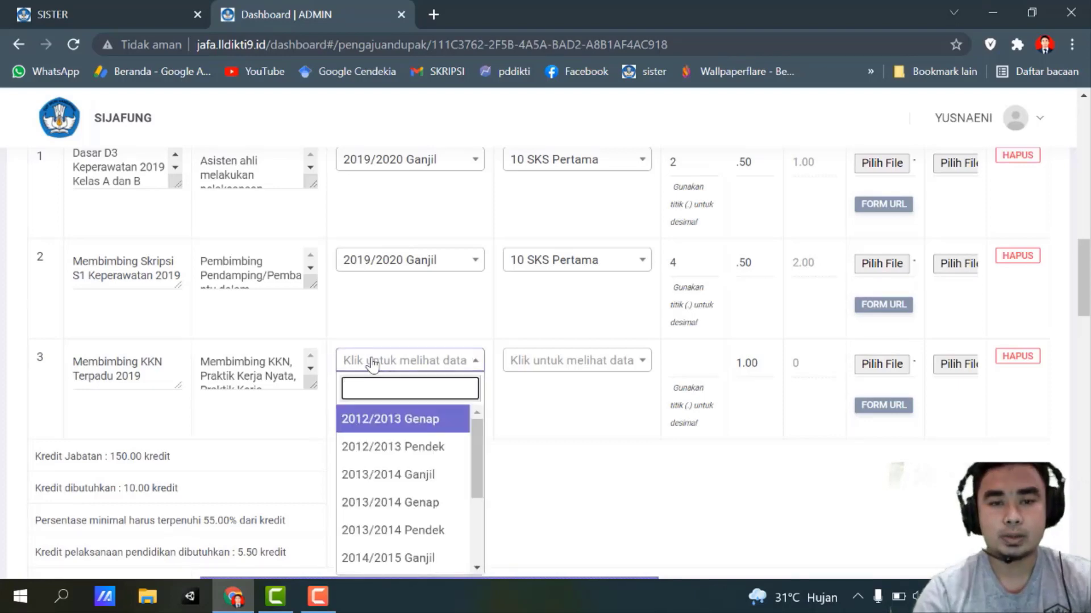
key("Down")
key("Down")
key("Down")
key("Down")
key("Down")
key("Down")
key("Down")
key("Down")
key("Down")
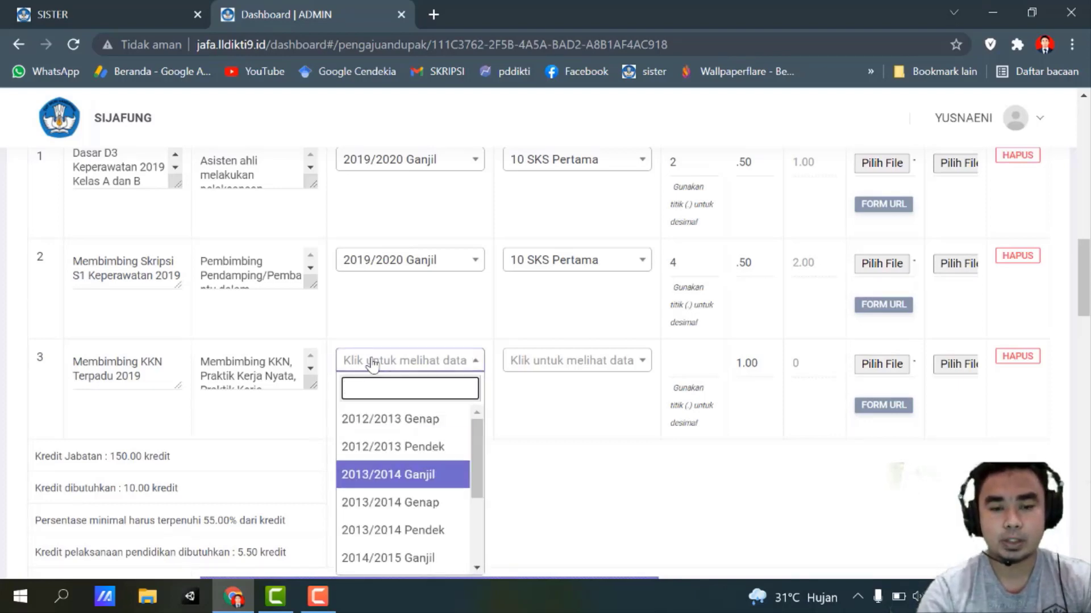
type("2019")
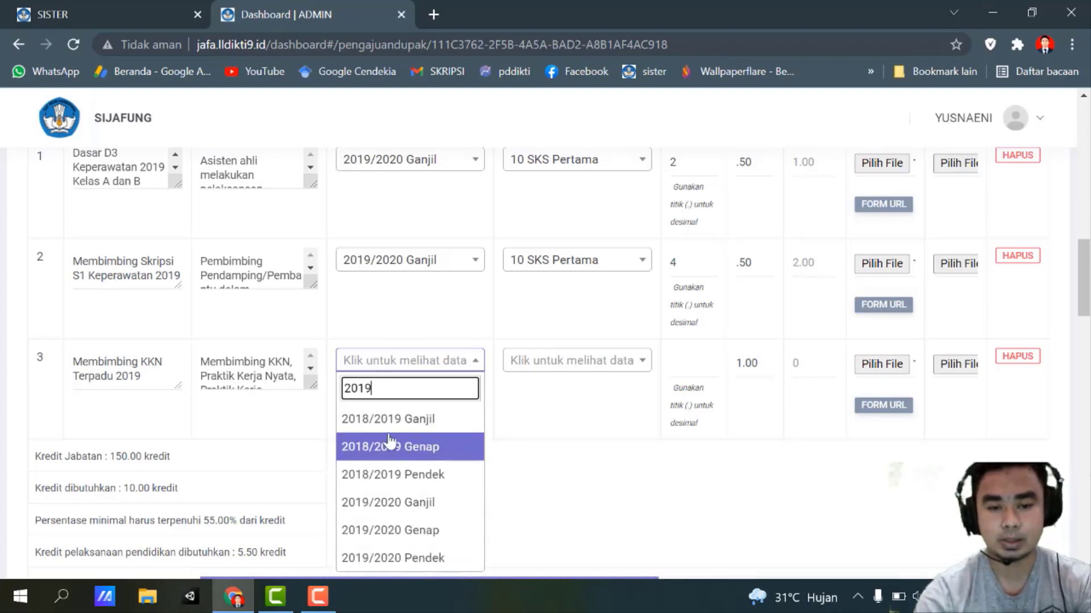
left_click(404, 508)
left_click(546, 373)
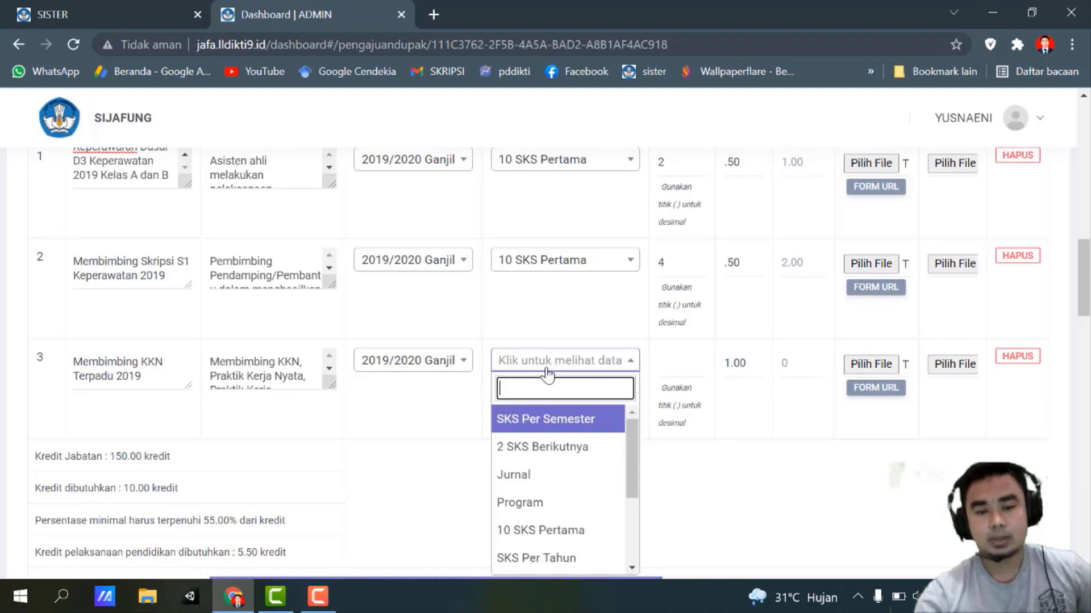
type("10")
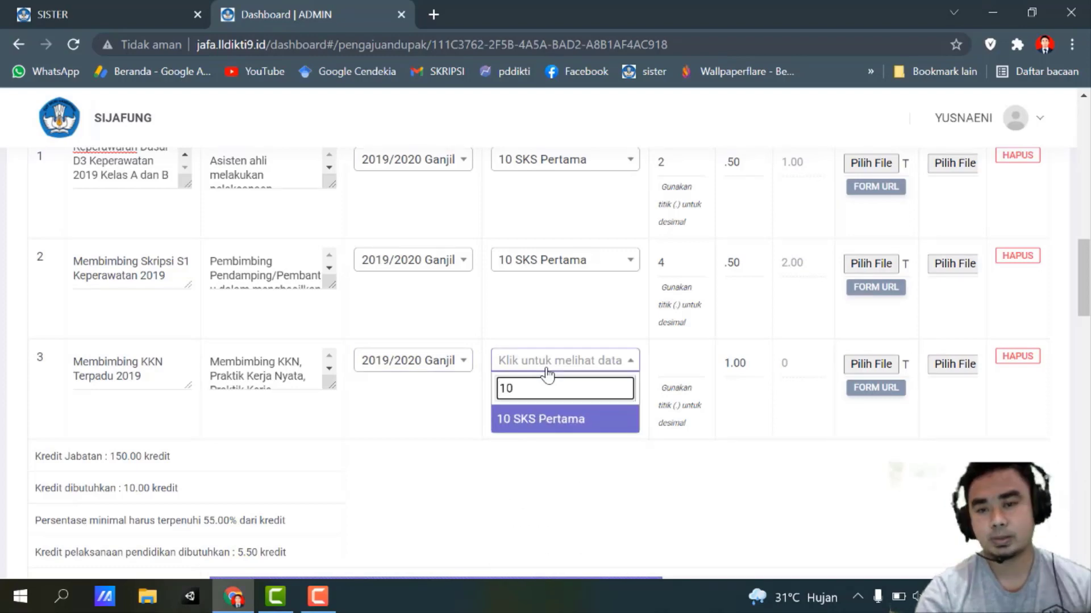
key("Return")
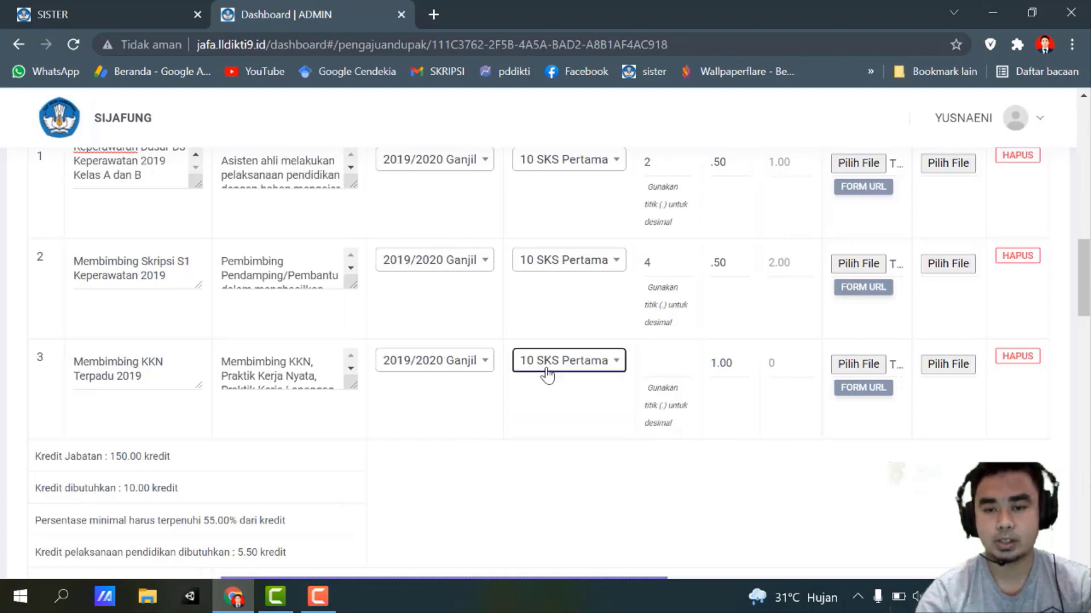
Set the third entry's Jumlah Volume Kegiatan to 5 and recheck its selected Sub Komponen.
left_click(662, 366)
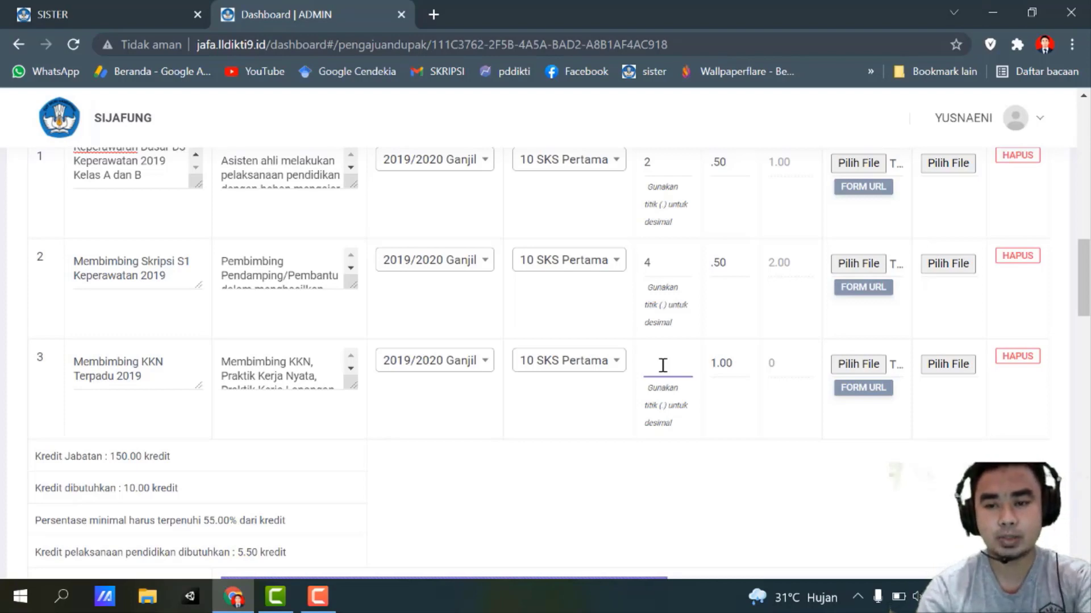
type("5")
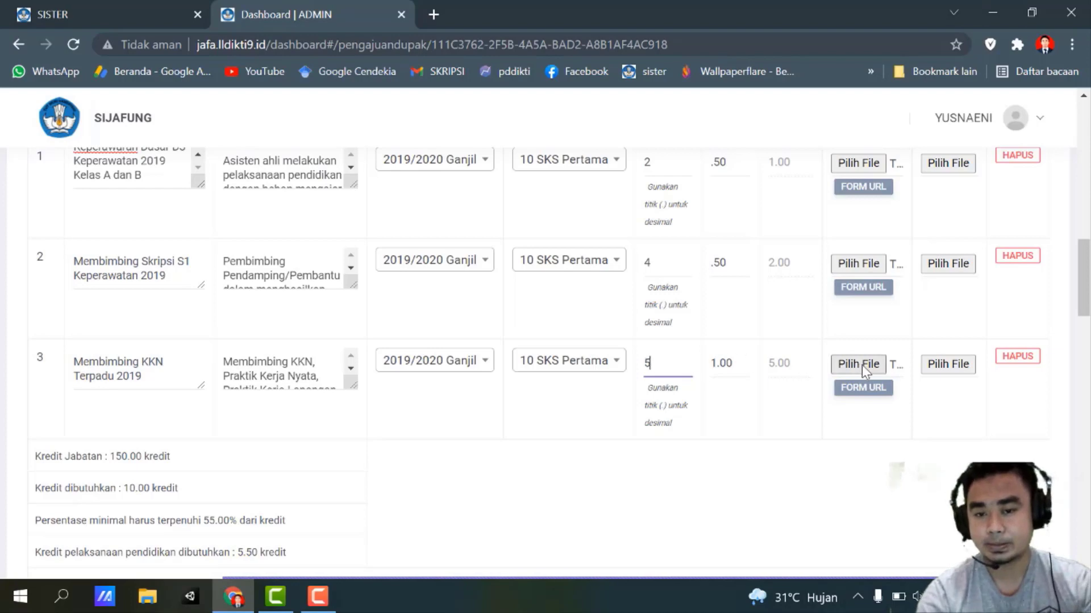
left_click_drag(1087, 308, 1088, 297)
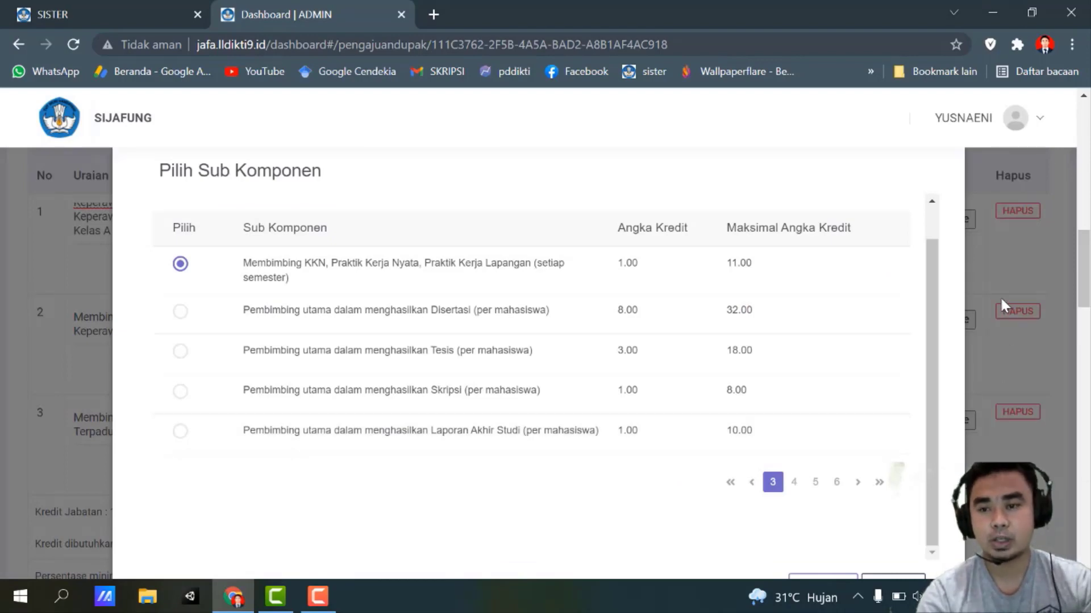
scroll(1083, 267, "up", 1)
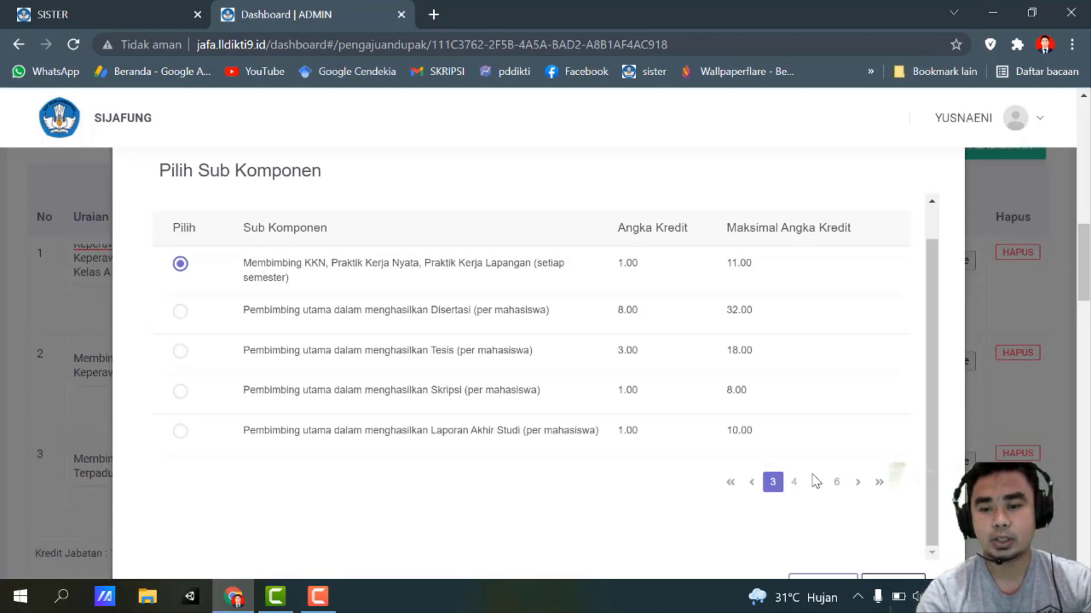
left_click(811, 579)
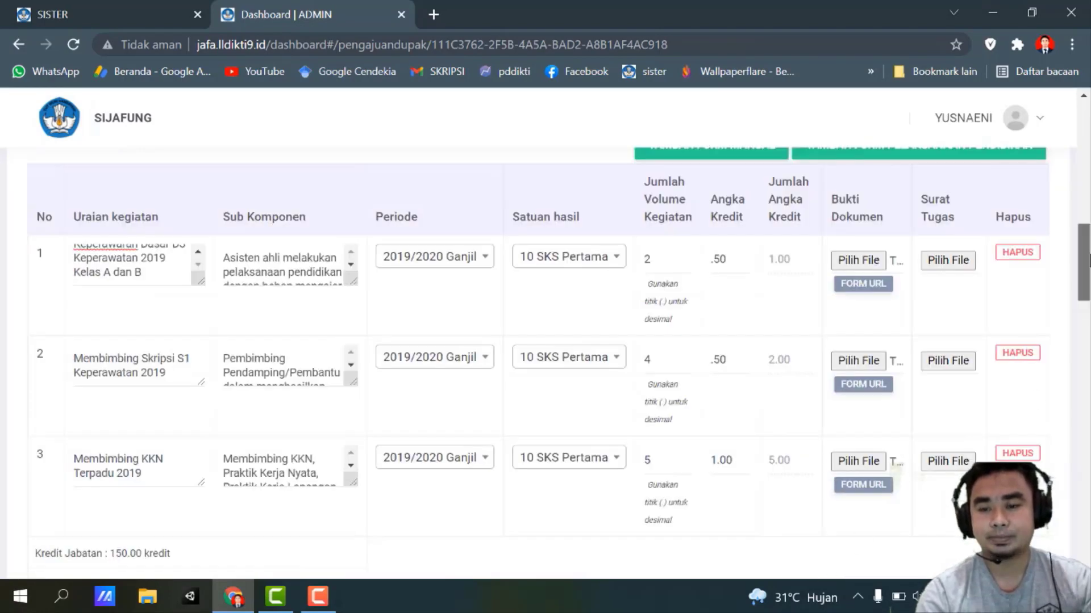
Change the Jumlah Volume Kegiatan of the third Pelaksanaan Pendidikan entry to 1.
scroll(1089, 260, "down", 1)
left_click(647, 433)
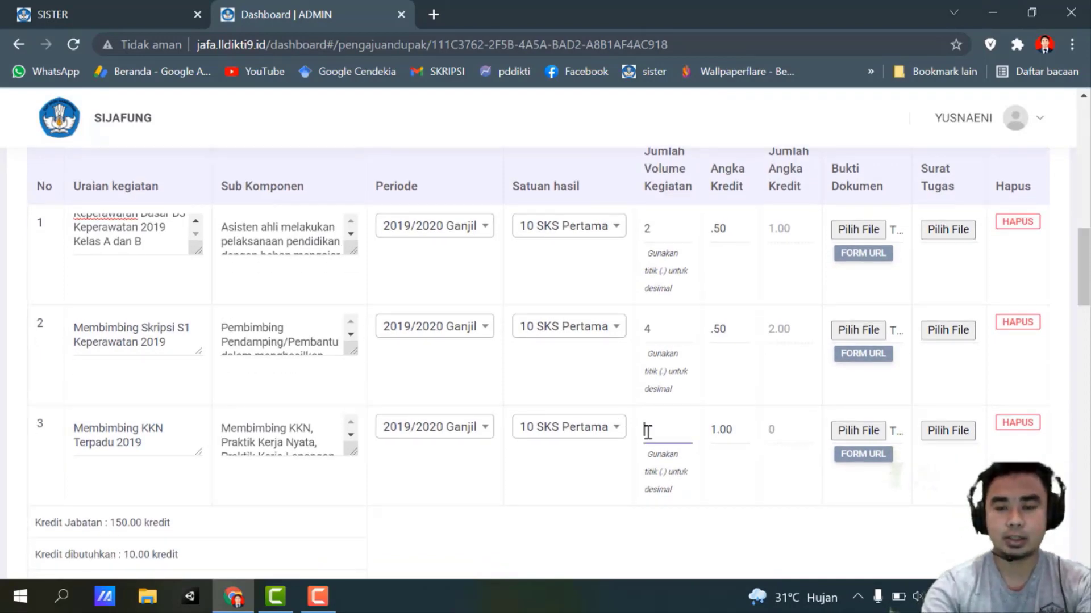
key("Delete")
type("1")
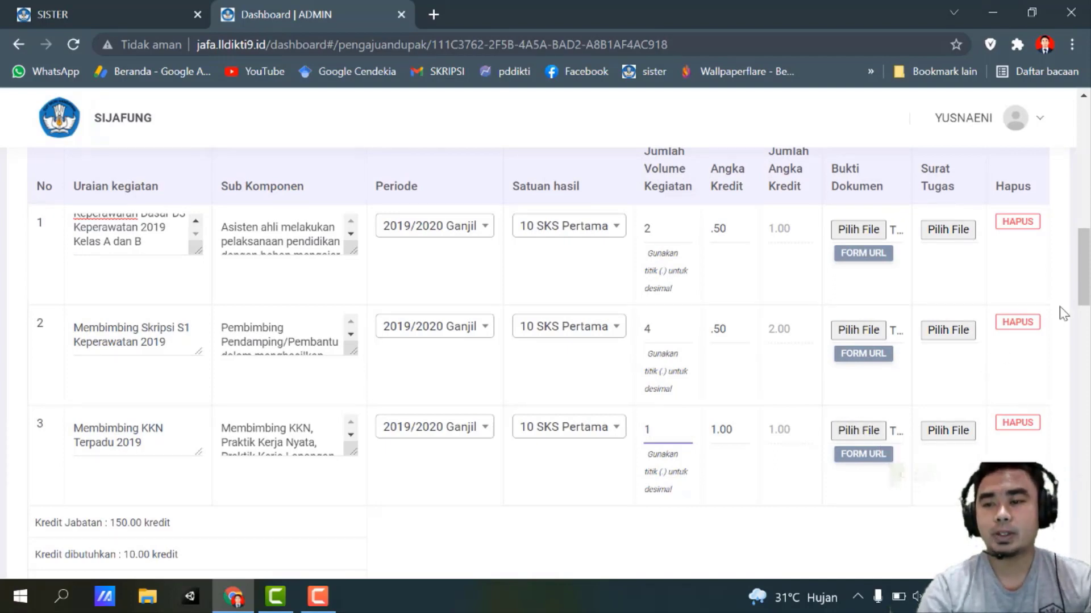
Add a fourth entry to Pelaksanaan Pendidikan using a blank manual form.
left_click_drag(1079, 293, 1079, 293)
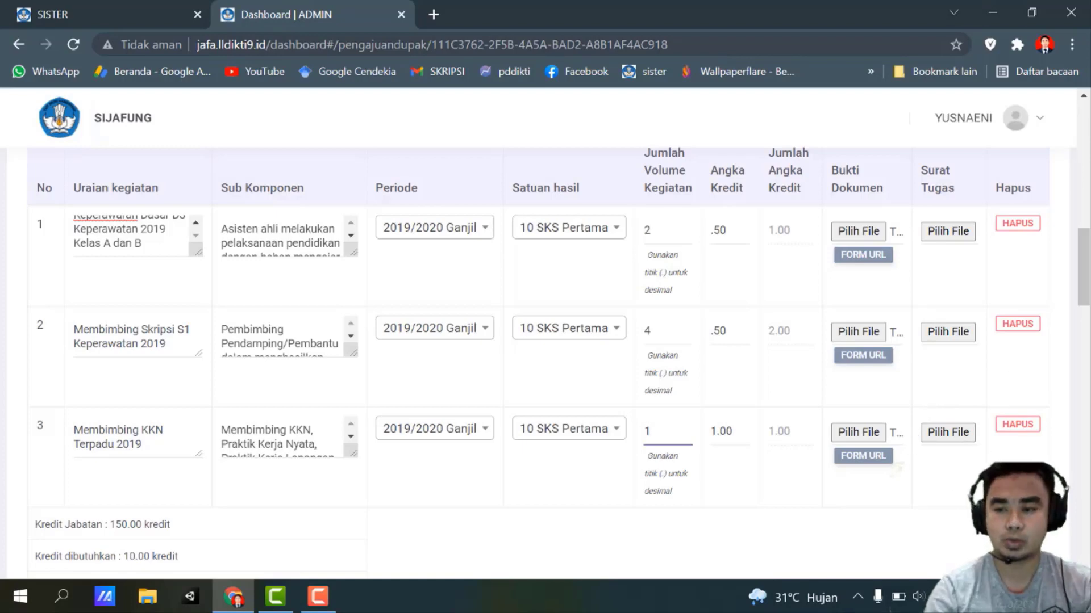
left_click_drag(1089, 298, 1085, 343)
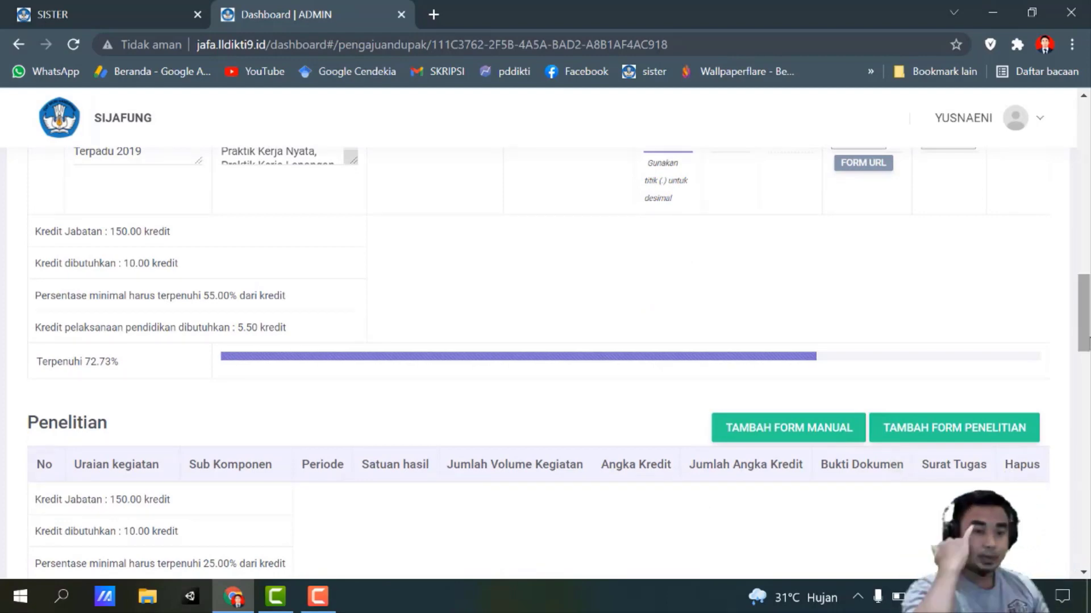
left_click_drag(1086, 335, 1086, 292)
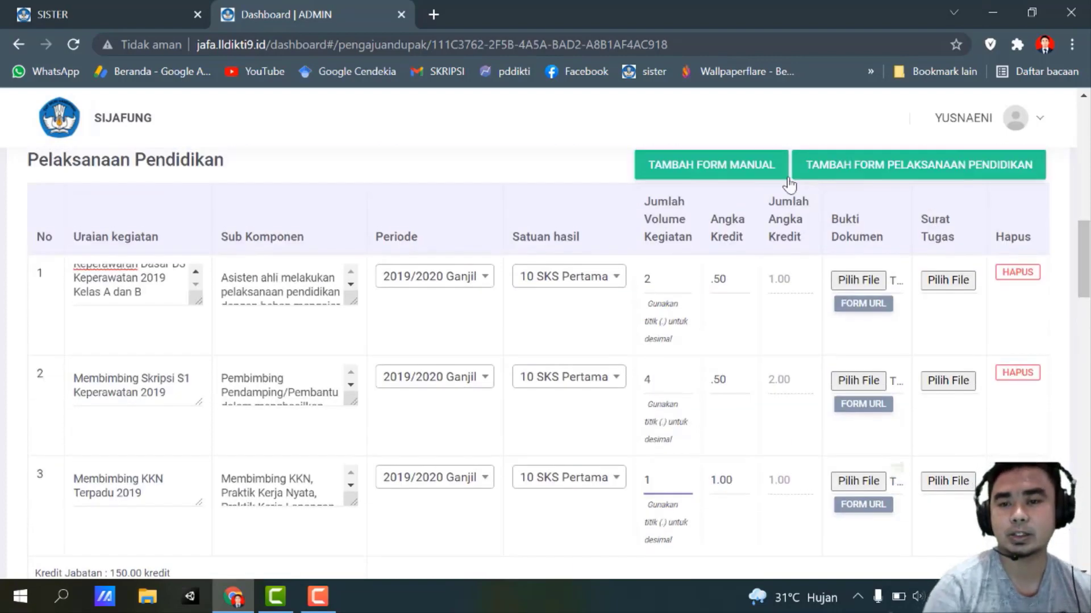
left_click(761, 165)
scroll(115, 367, "down", 3)
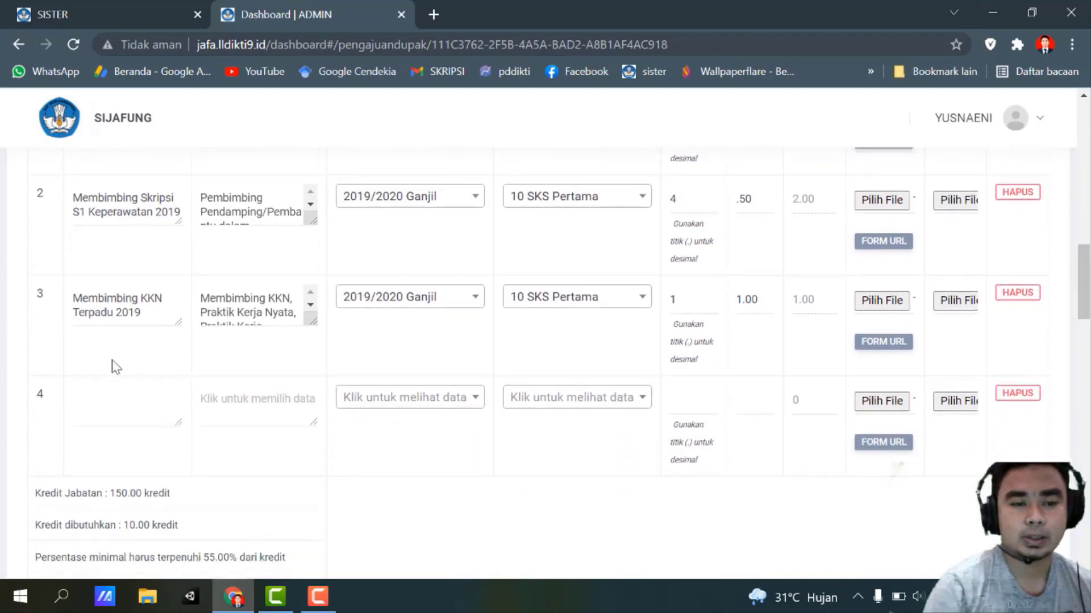
Enter "Membuat Modul Pembelajaran S1 Keperawatan" as the fourth entry's Uraian kegiatan.
left_click(109, 390)
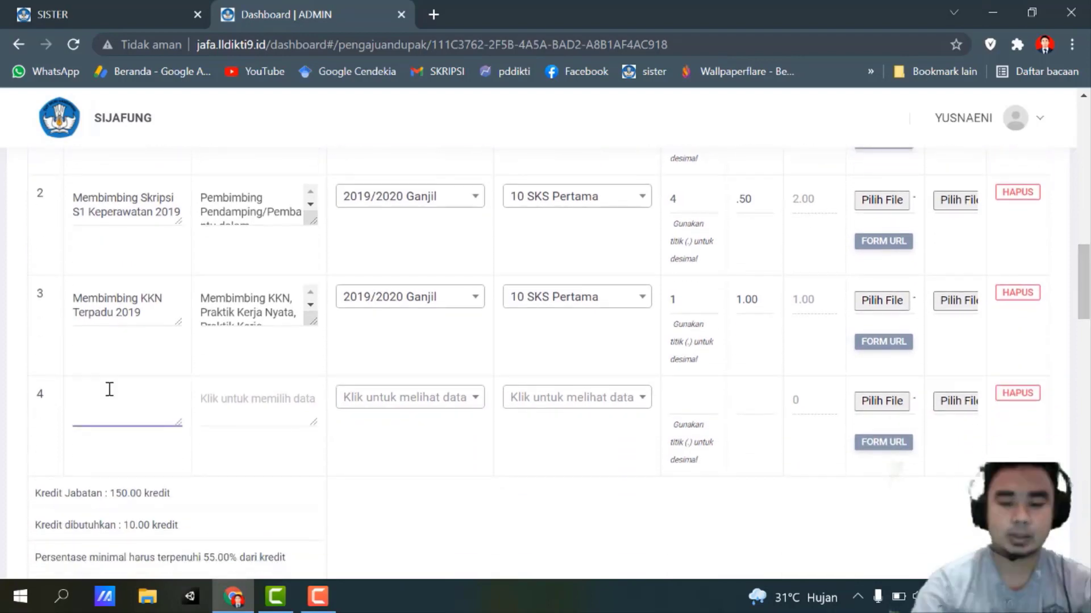
type("Membuat")
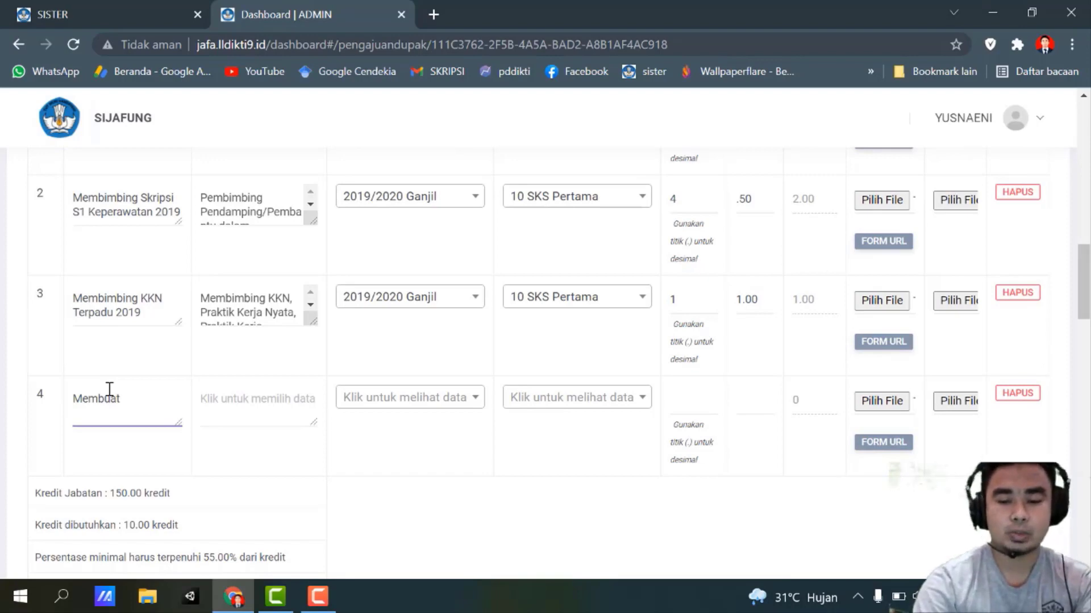
type(" Modul Pem")
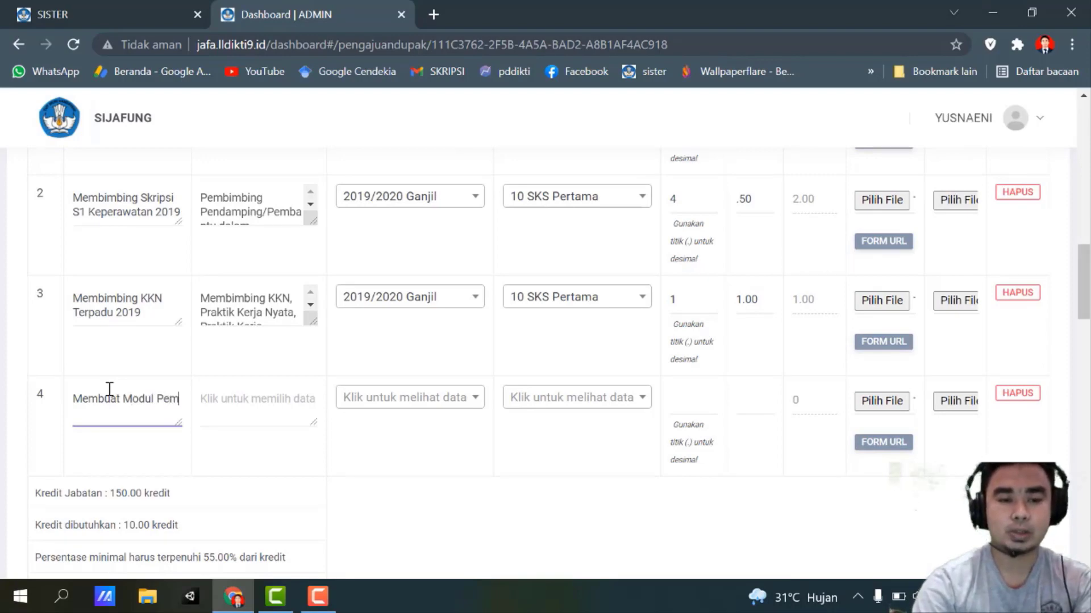
type("belajara")
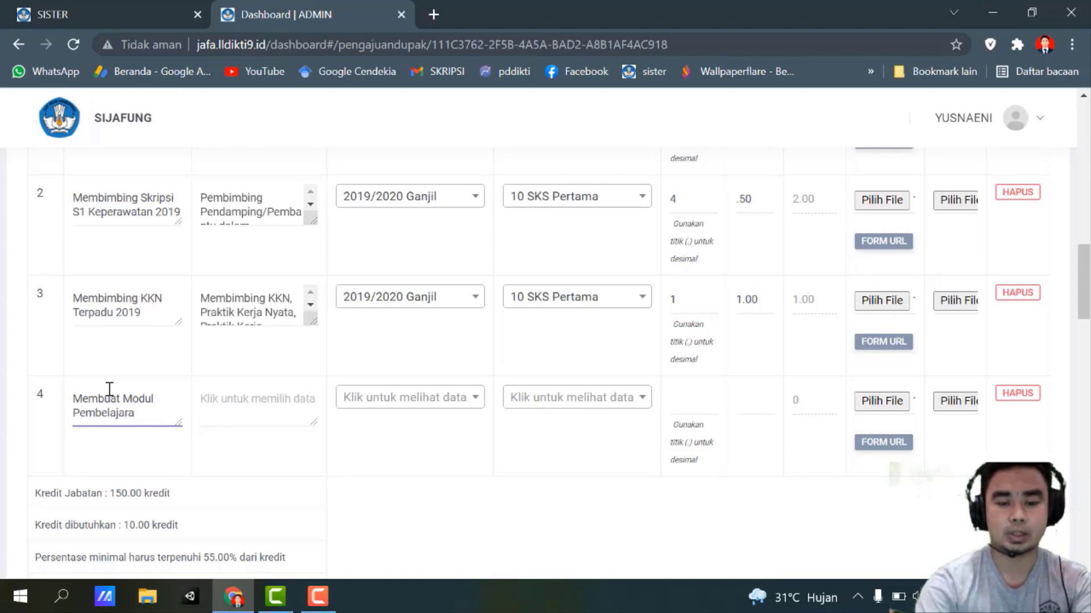
type("n S1 Ke")
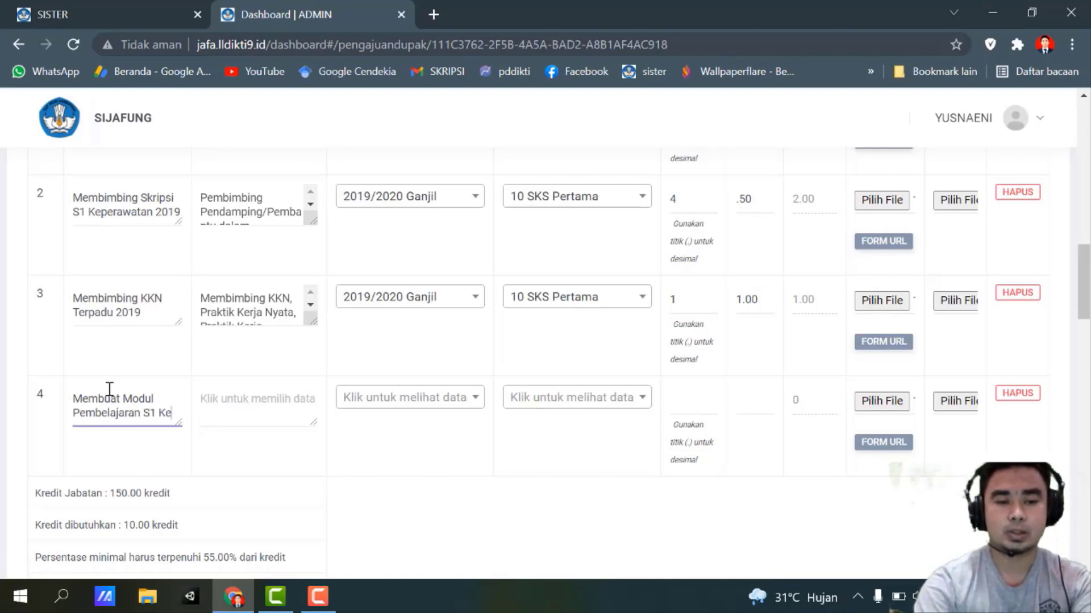
type("perawatan")
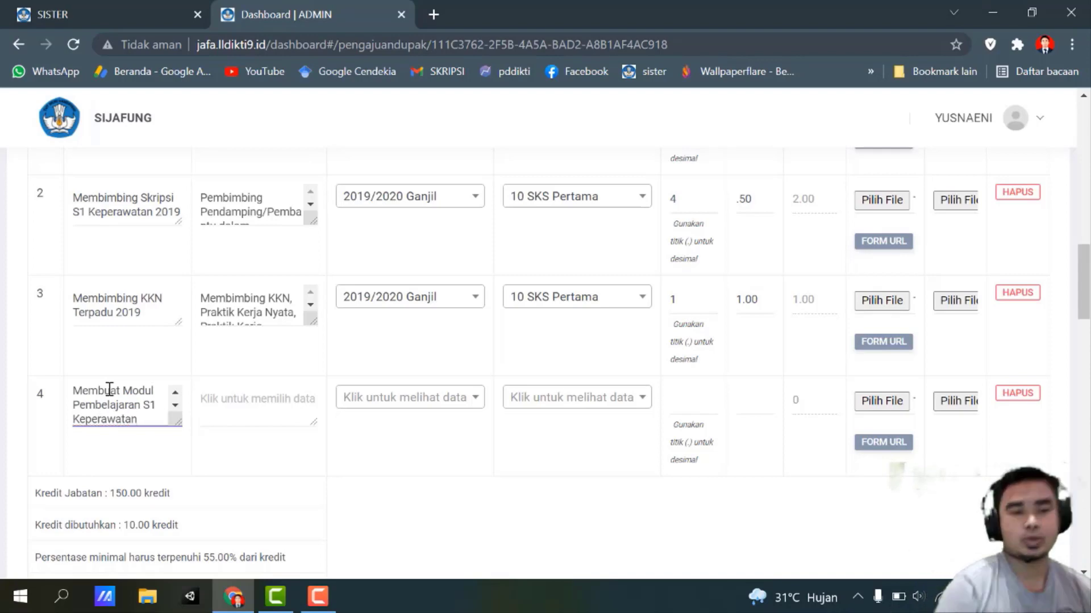
Assign the fourth entry the Sub Komponen beginning "Mengembangkan bahan pengajaran/bahan kuliah berupa diktat, modul, petunjuk praktikum".
left_click(234, 397)
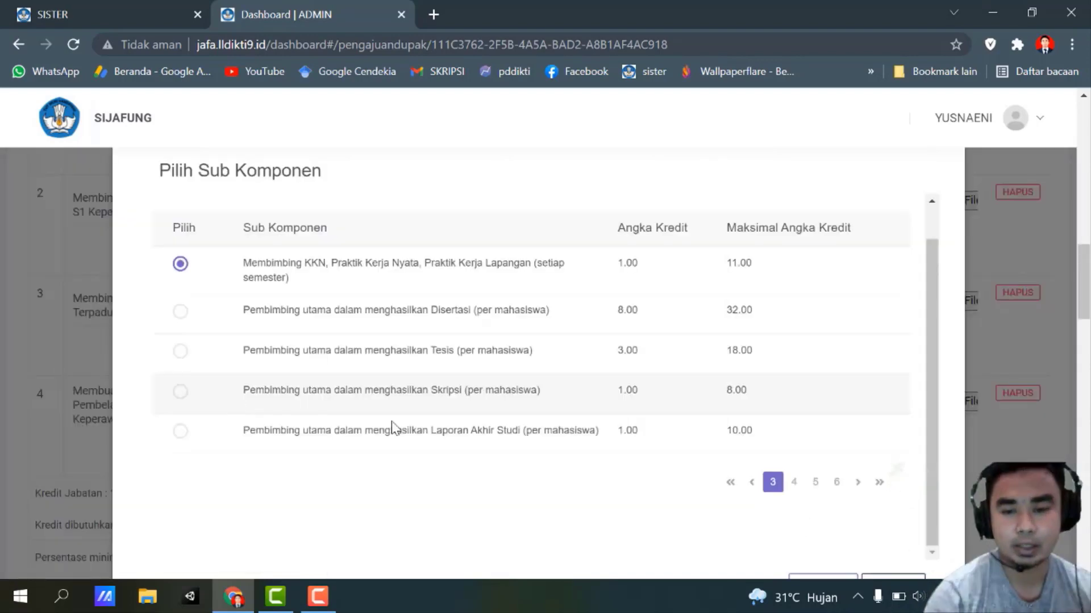
left_click(794, 482)
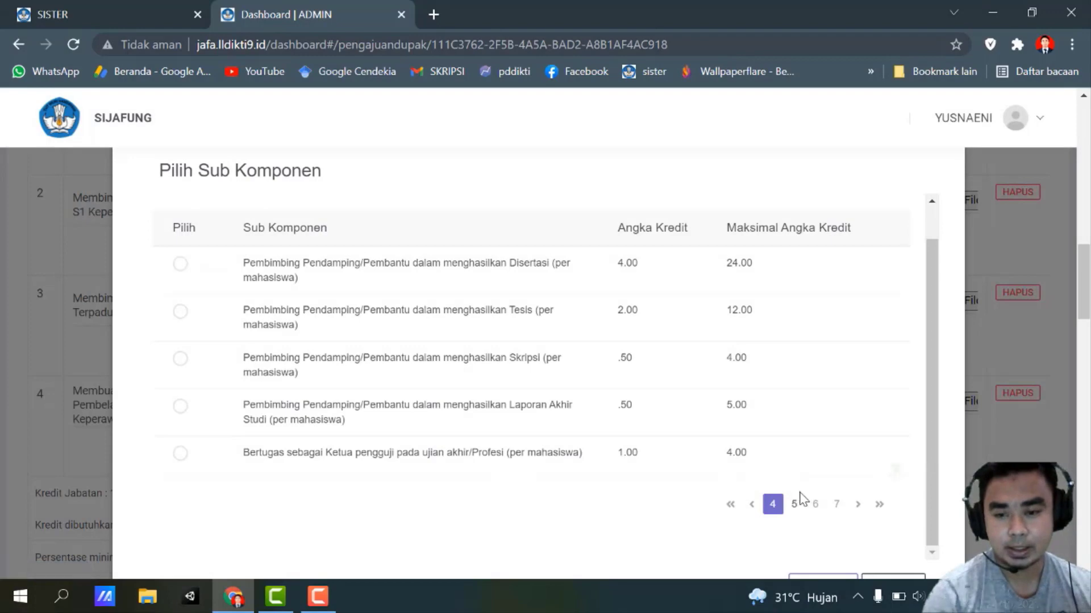
left_click(794, 507)
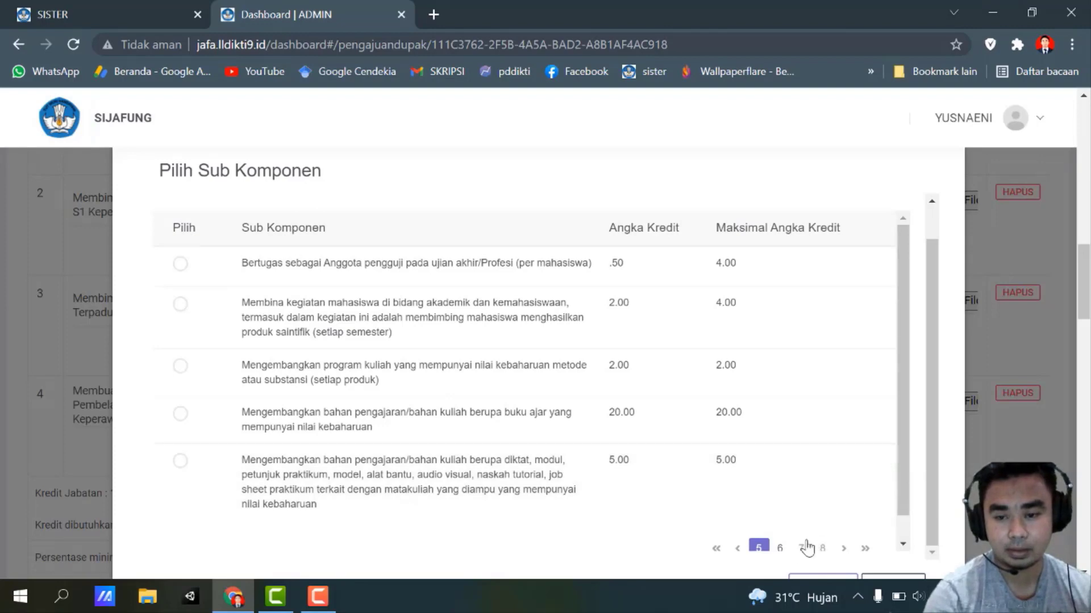
left_click(780, 549)
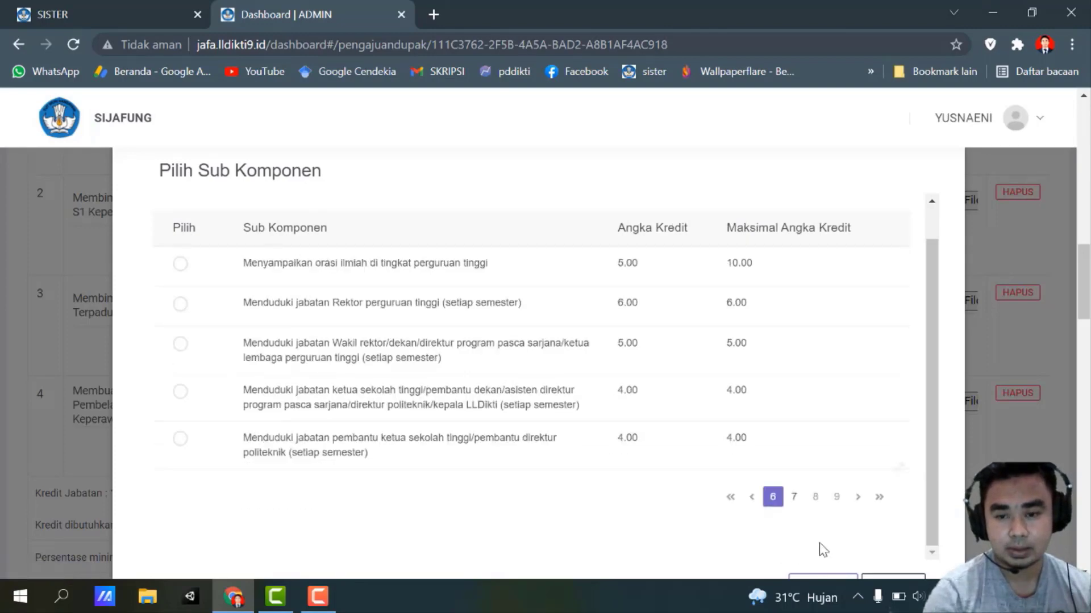
left_click(794, 506)
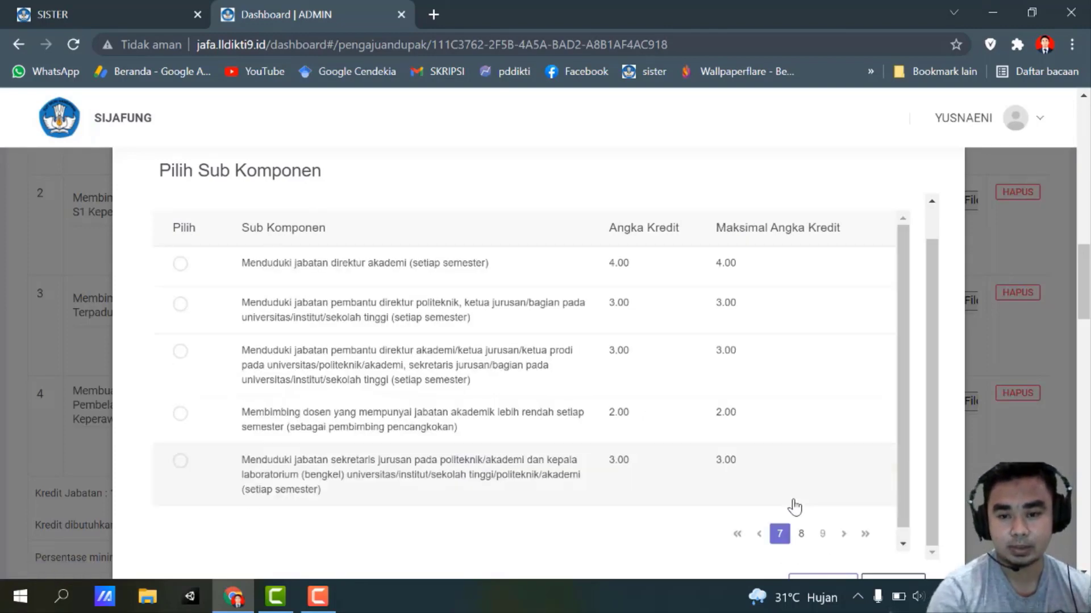
left_click(760, 534)
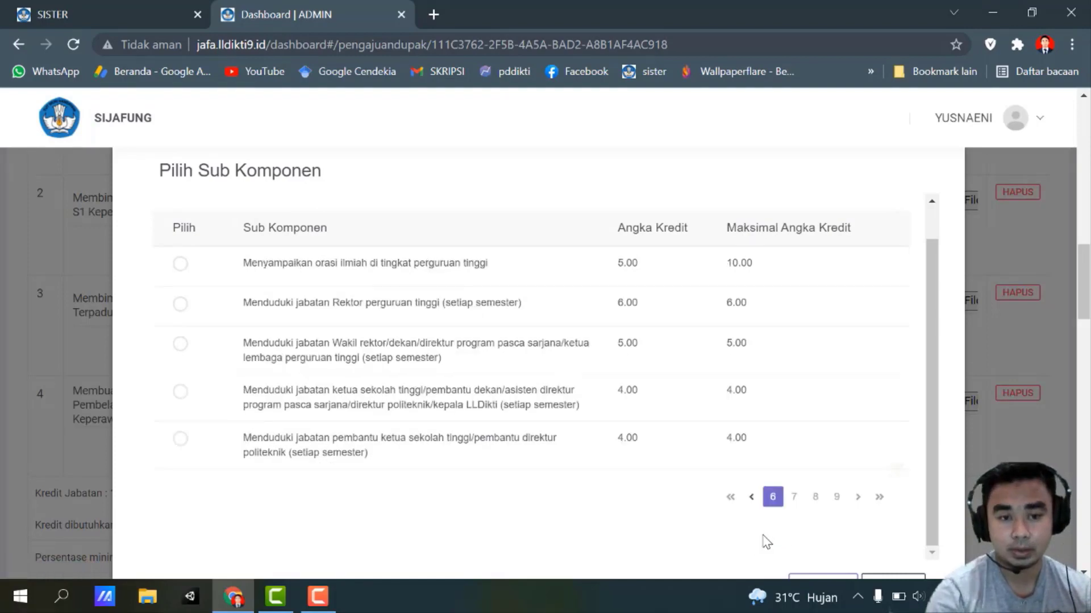
left_click(750, 505)
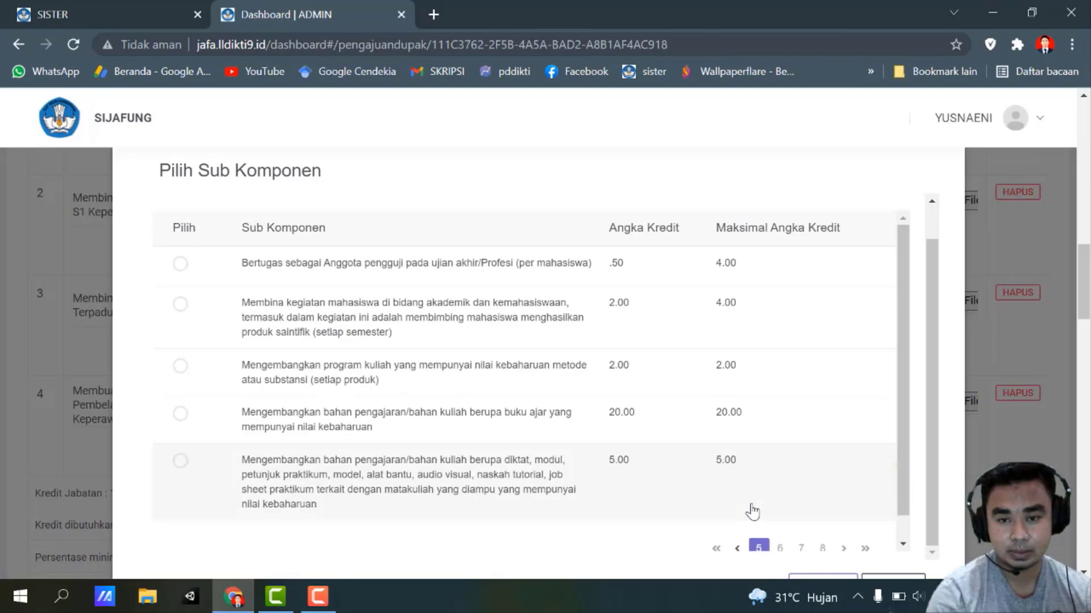
left_click(737, 548)
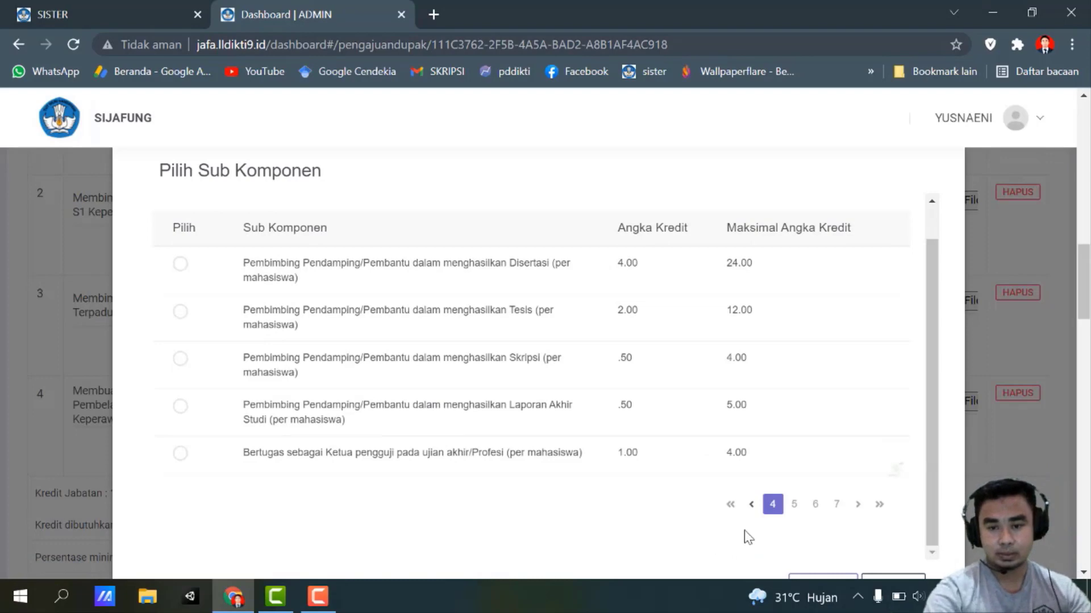
left_click(790, 505)
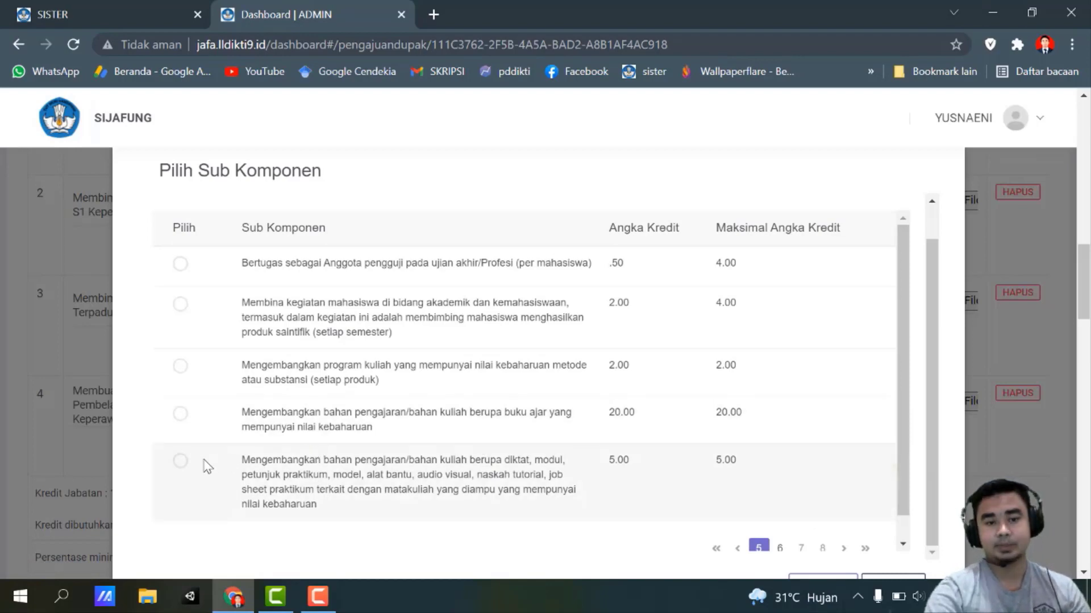
left_click(176, 463)
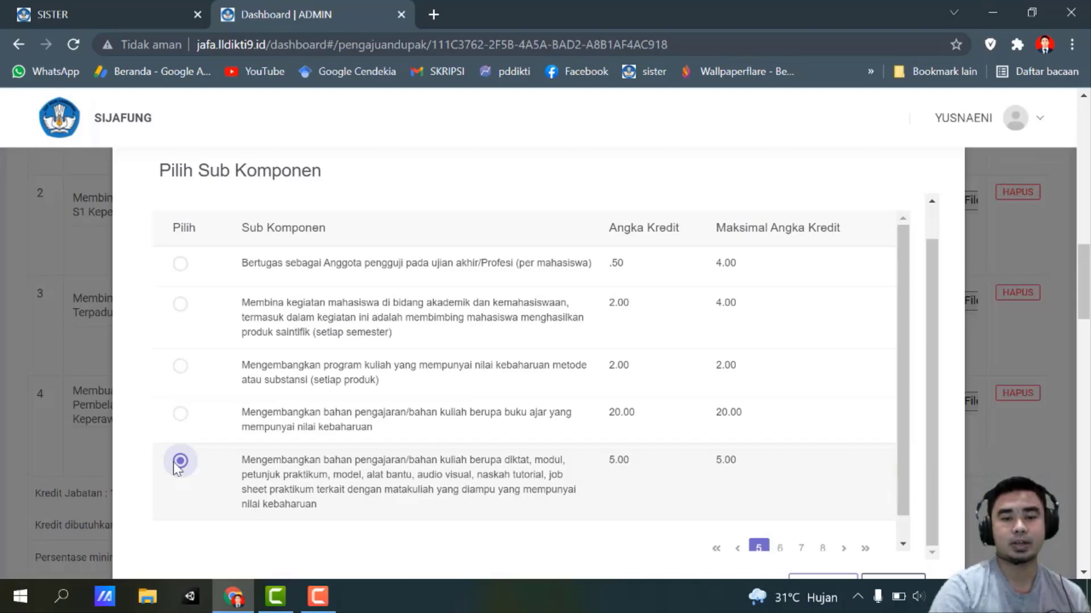
left_click(816, 580)
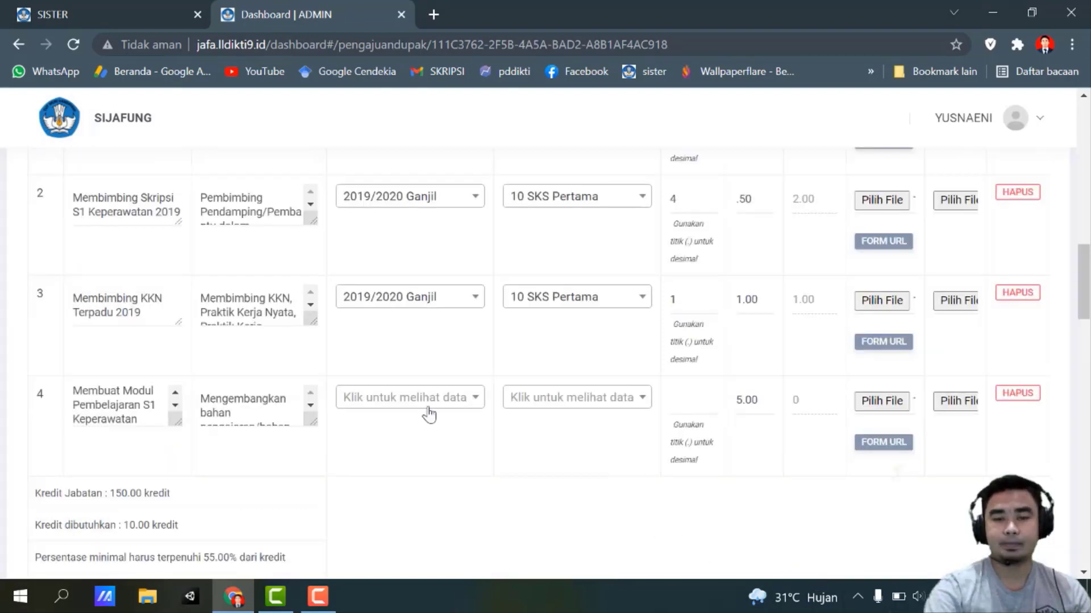
Set the Periode of the fourth Pelaksanaan Pendidikan entry to 2019/2020 Ganjil.
left_click(388, 396)
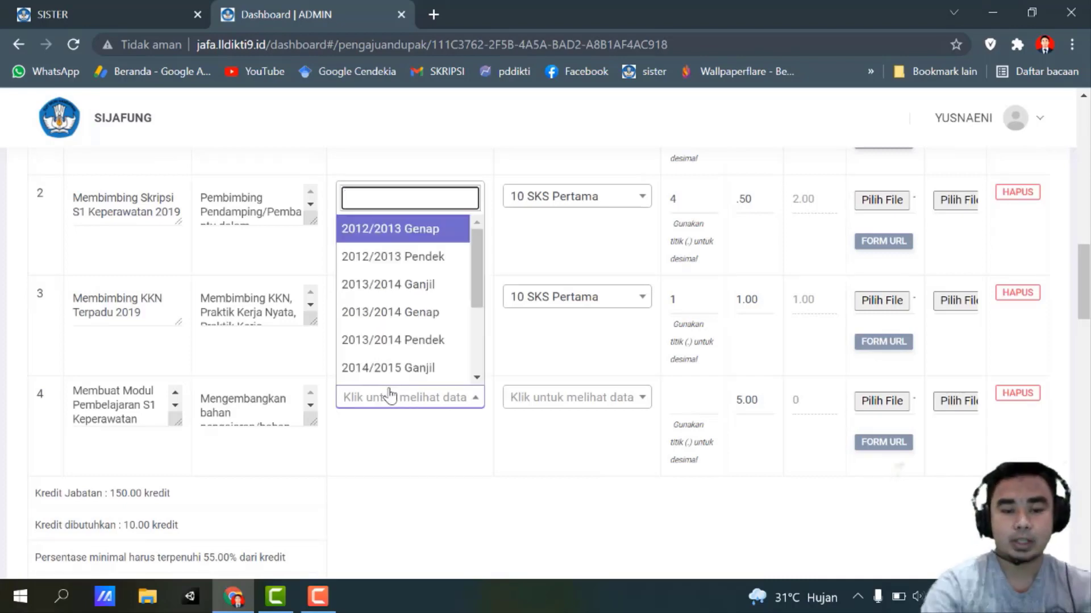
type("2019")
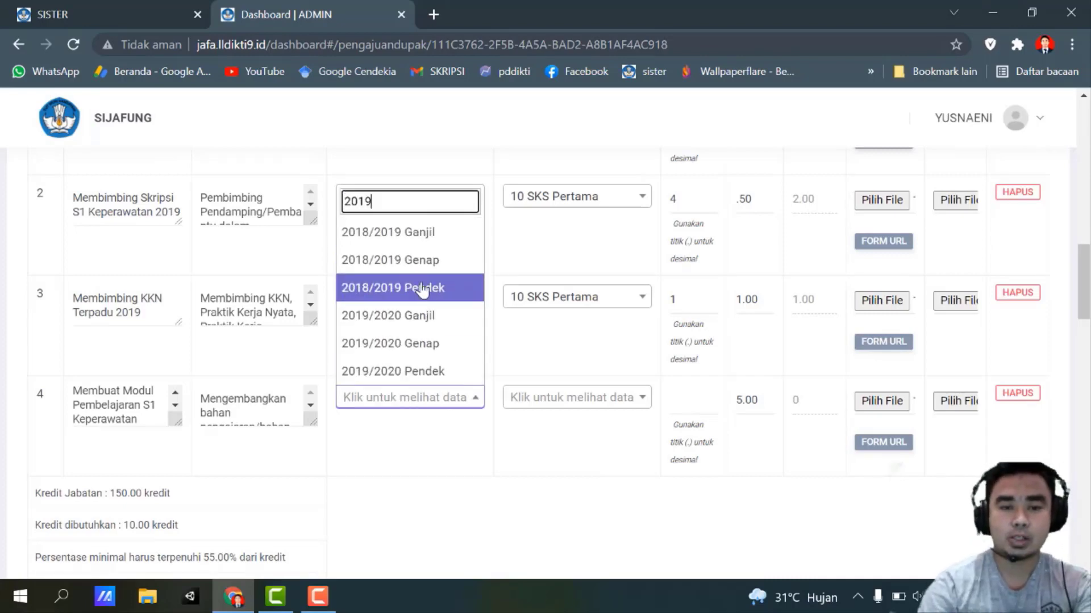
left_click(421, 316)
Look through the Satuan hasil options for the fourth entry and choose Per Tahun.
left_click(555, 397)
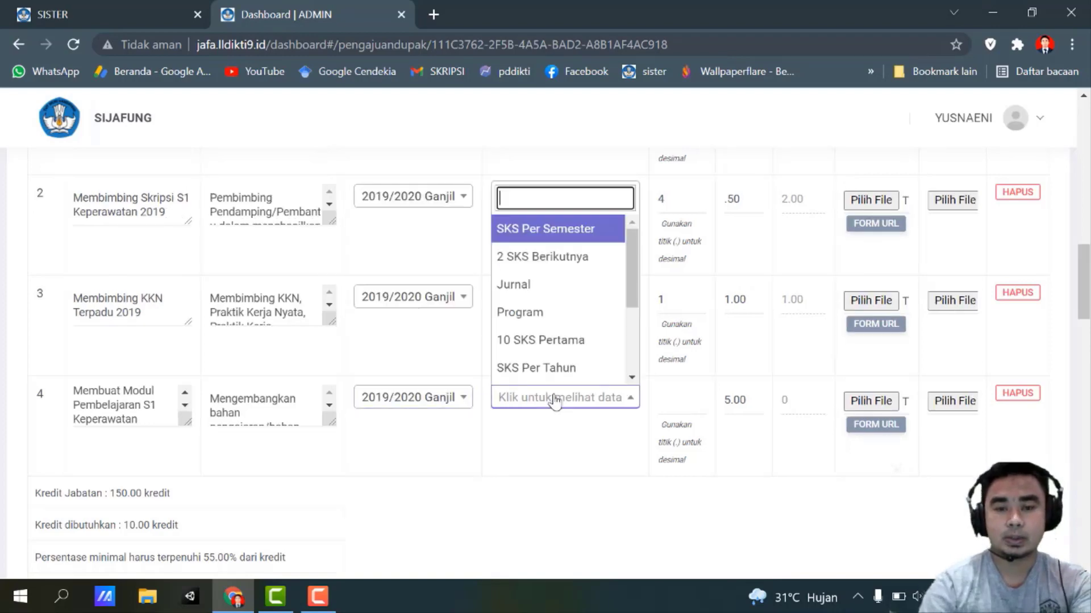
key("Down")
key("Down")
key("Down")
key("Down")
key("Down")
key("Down")
key("Down")
key("Down")
key("Down")
key("Down")
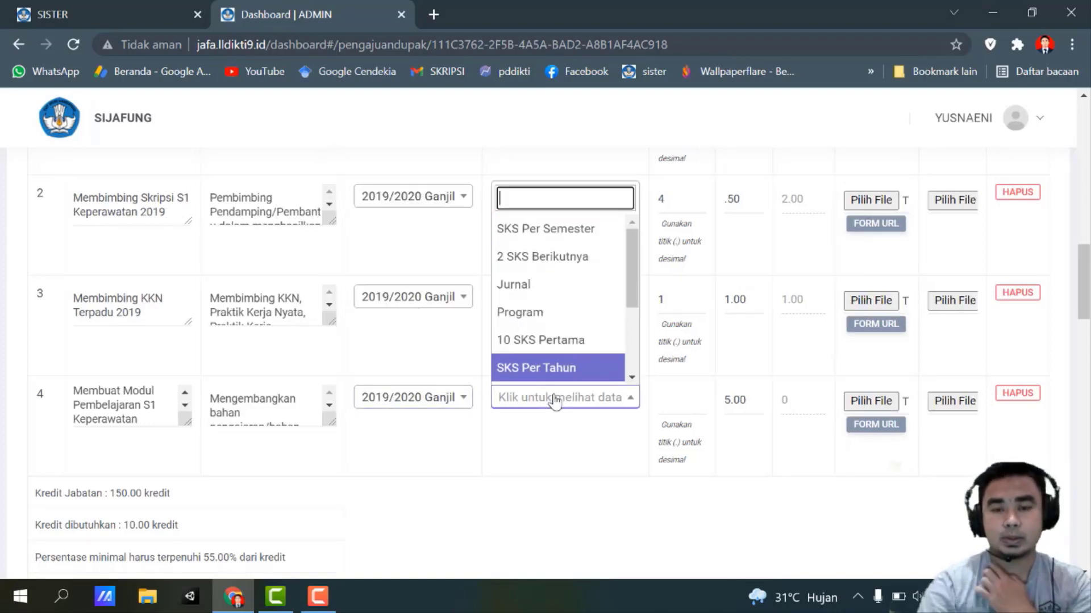
key("Down")
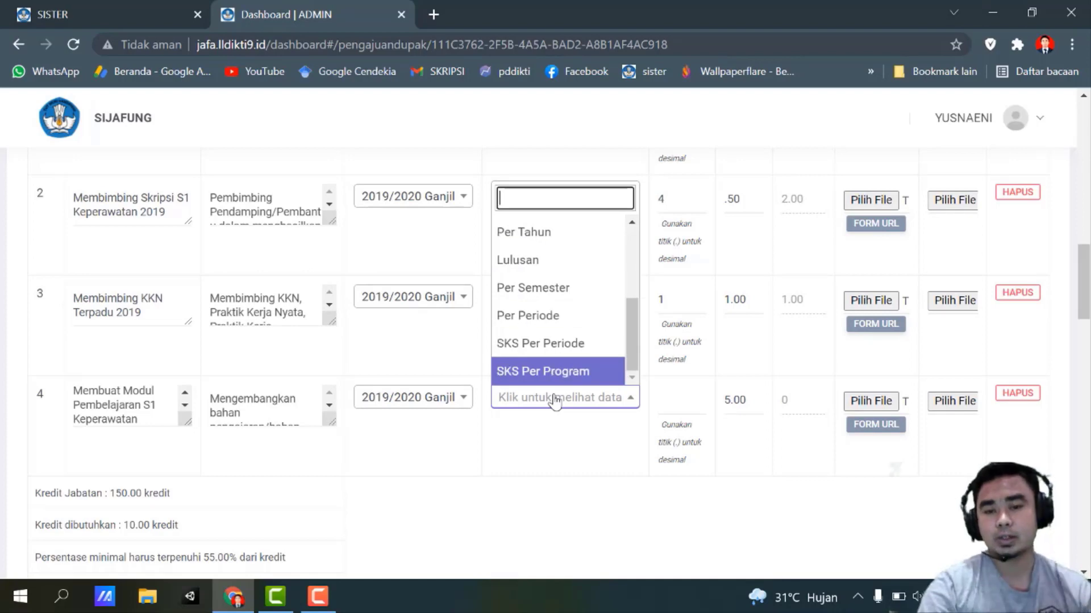
key("Up")
key("Up")
key("Up")
key("Up")
key("Up")
key("Up")
key("Up")
key("Up")
key("Up")
key("Up")
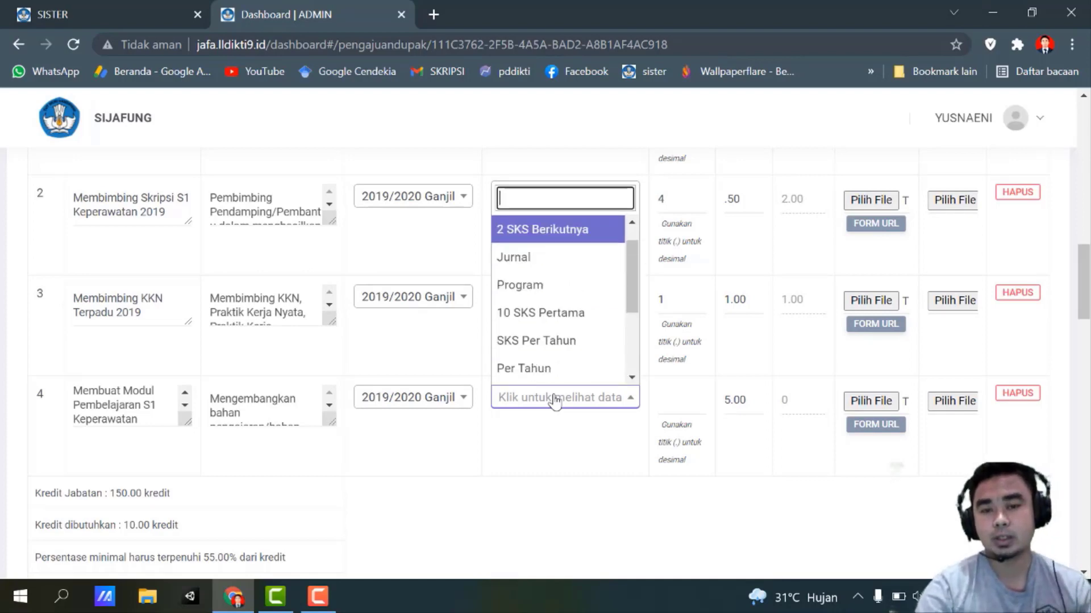
key("Up")
key("Down")
key("Down")
key("Down")
key("Up")
key("Up")
key("Up")
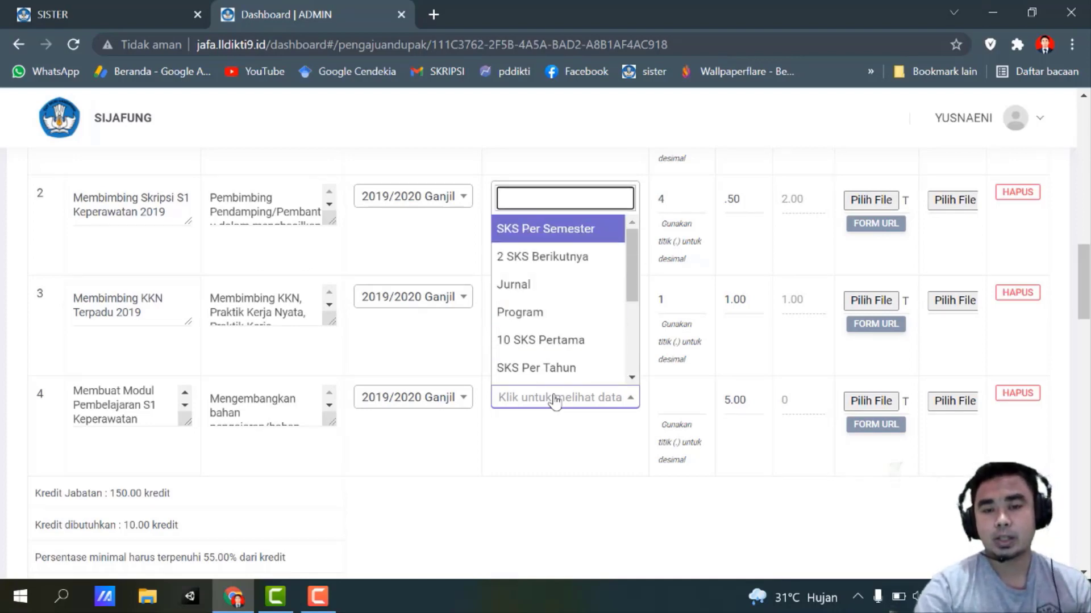
key("Down")
key("Down")
key("Down")
key("Down")
key("Down")
key("Down")
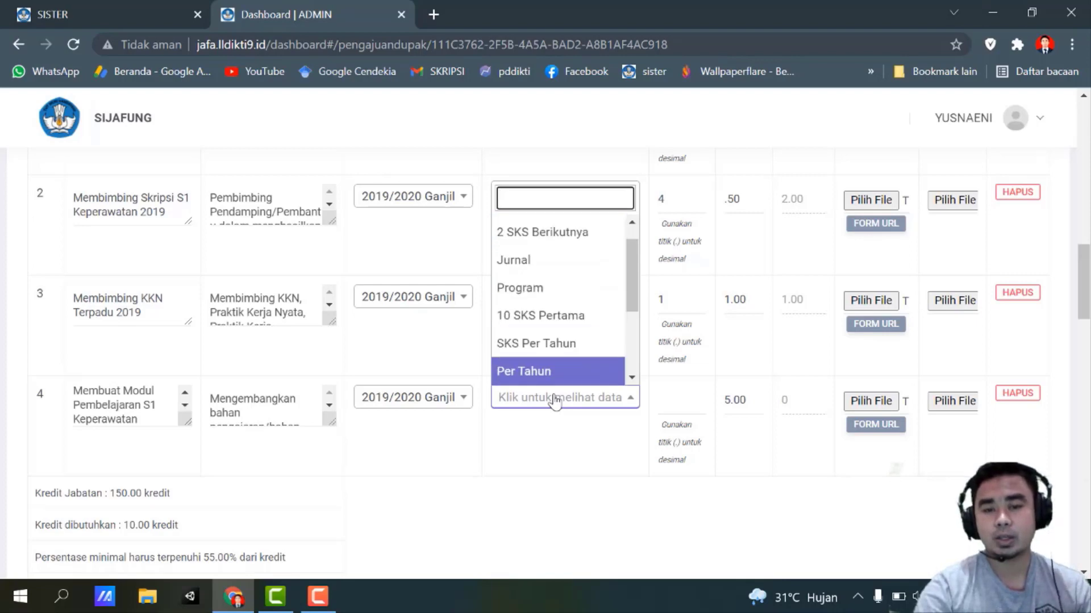
key("Down")
key("Down")
key("Down")
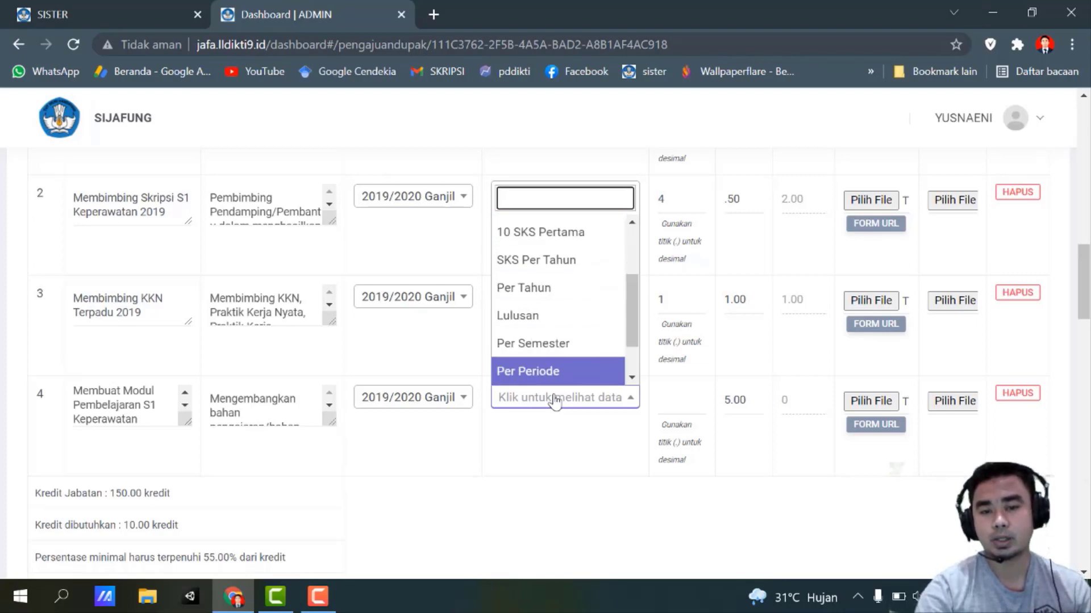
key("Up")
key("Up")
key("Up")
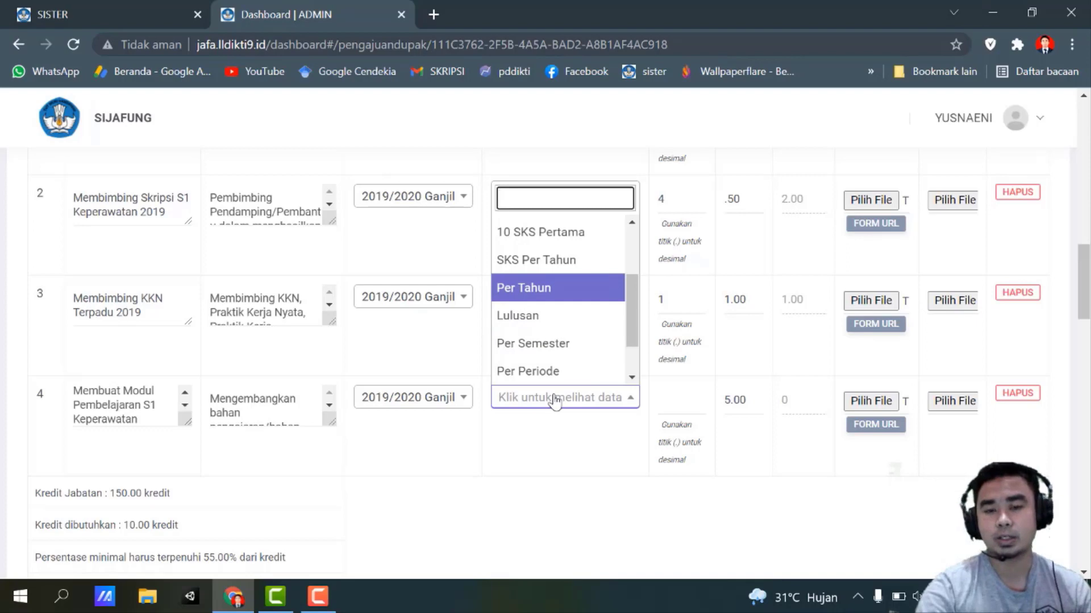
key("Return")
Set the fourth entry's Jumlah Volume Kegiatan to 1, and open its Bukti Dokumen file chooser without attaching a file.
left_click(667, 388)
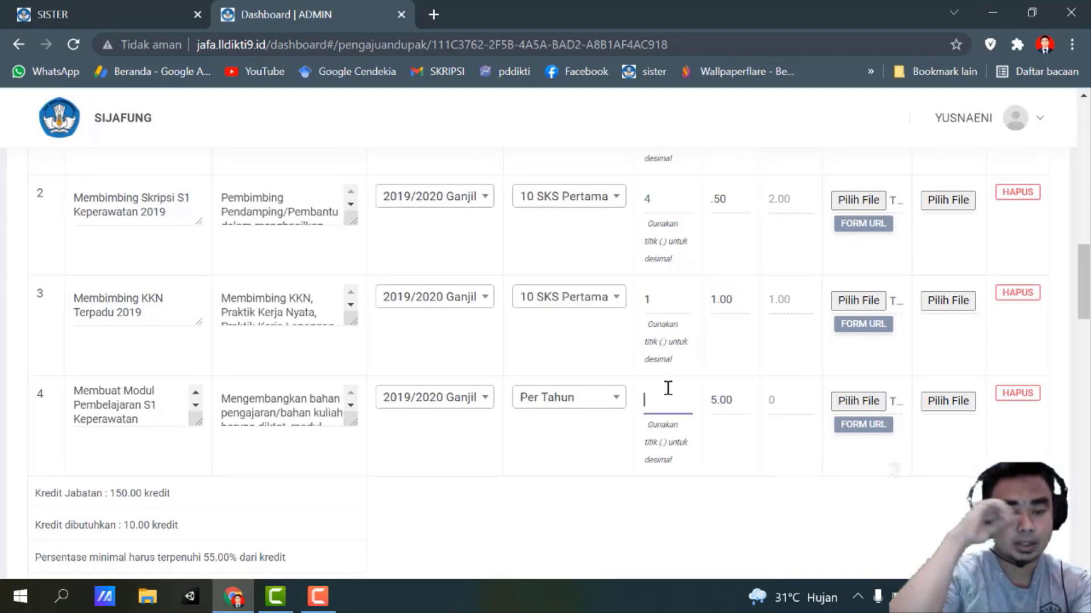
type("1")
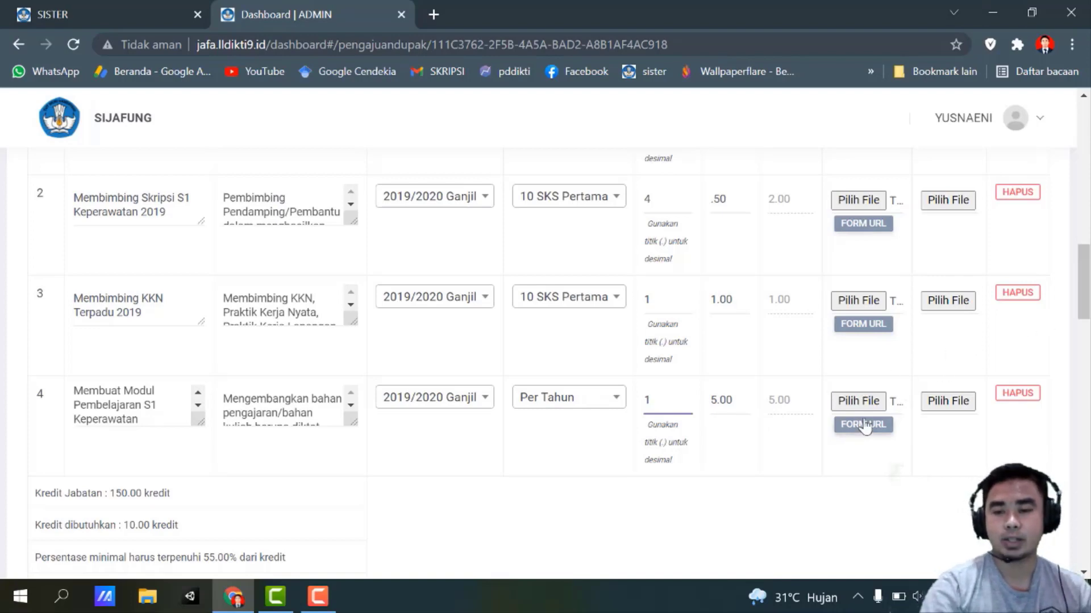
left_click(864, 404)
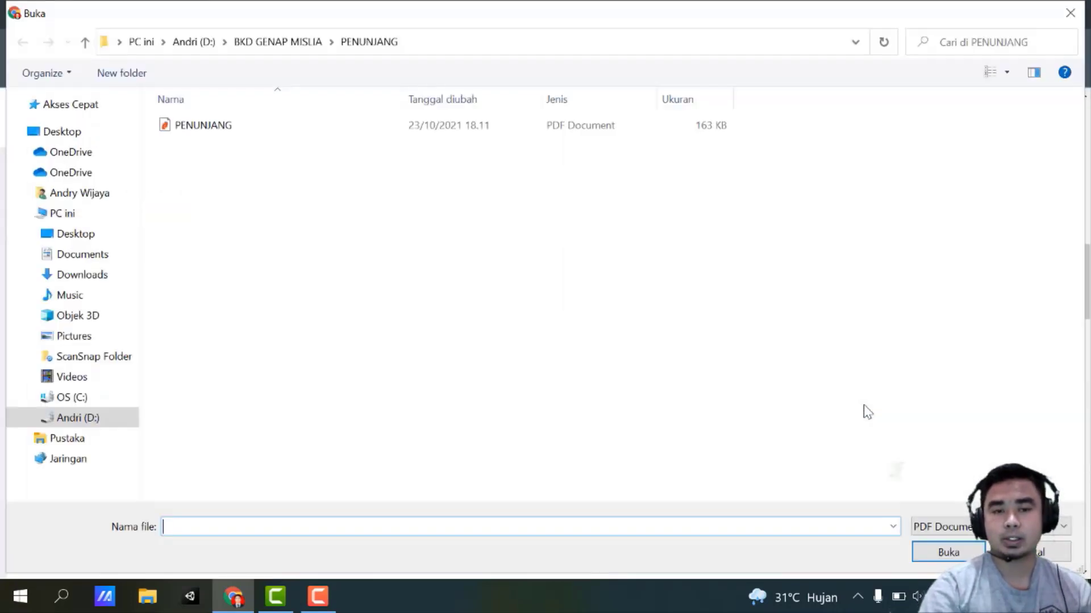
left_click(1062, 14)
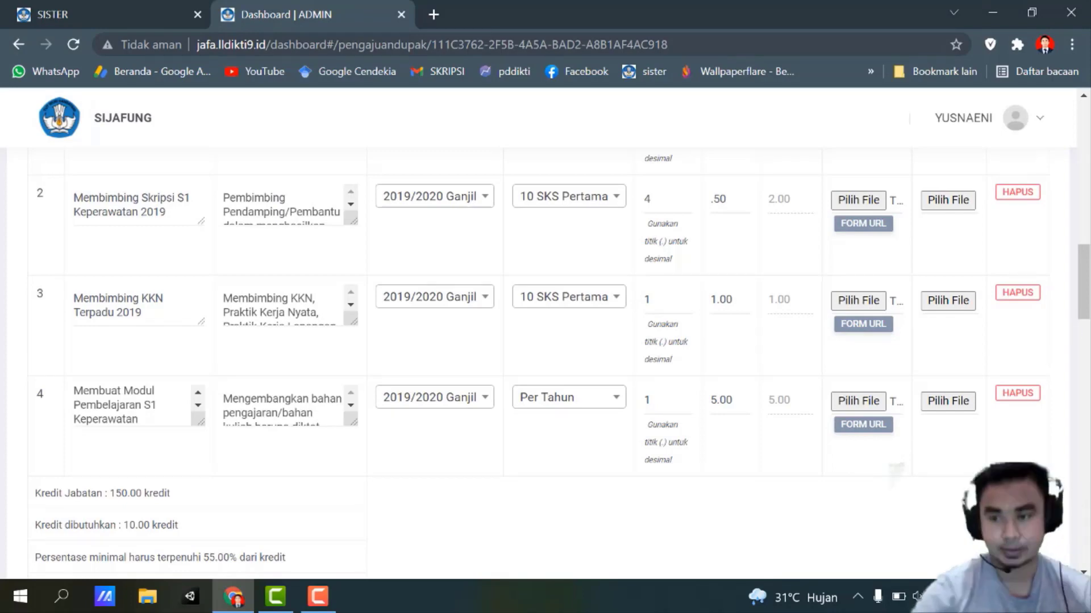
Add a manual entry form to the Penelitian section.
scroll(1084, 284, "down", 3)
scroll(1083, 307, "up", 1)
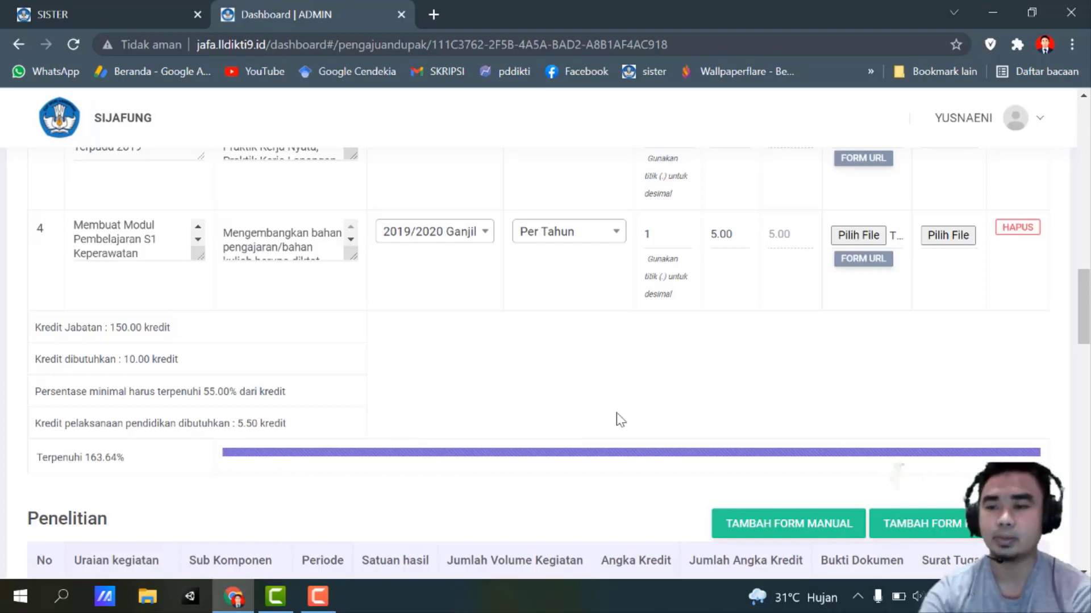
left_click_drag(1088, 312, 1088, 364)
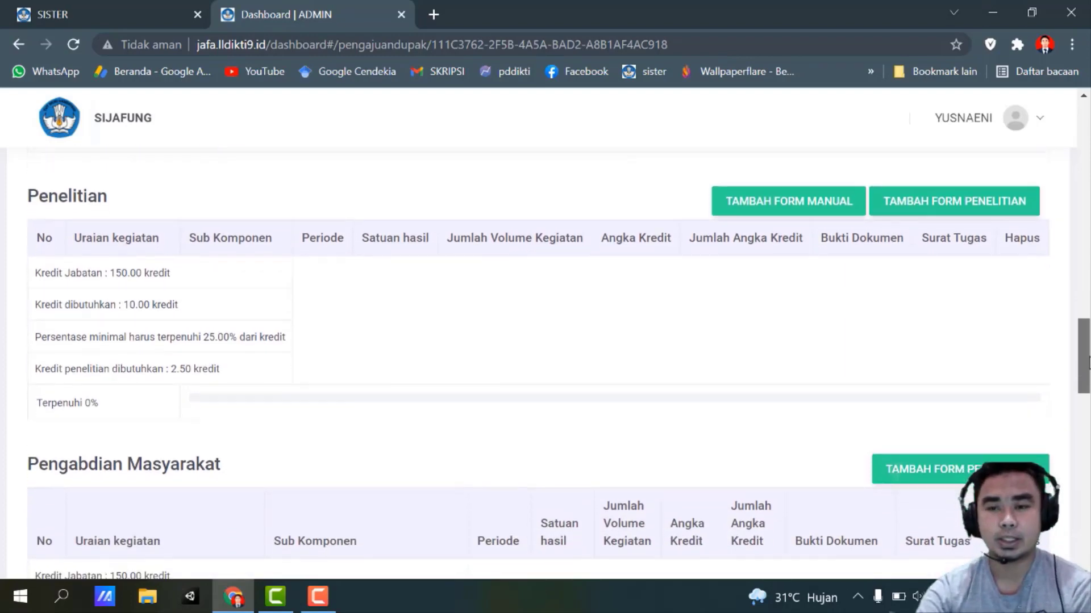
left_click(776, 204)
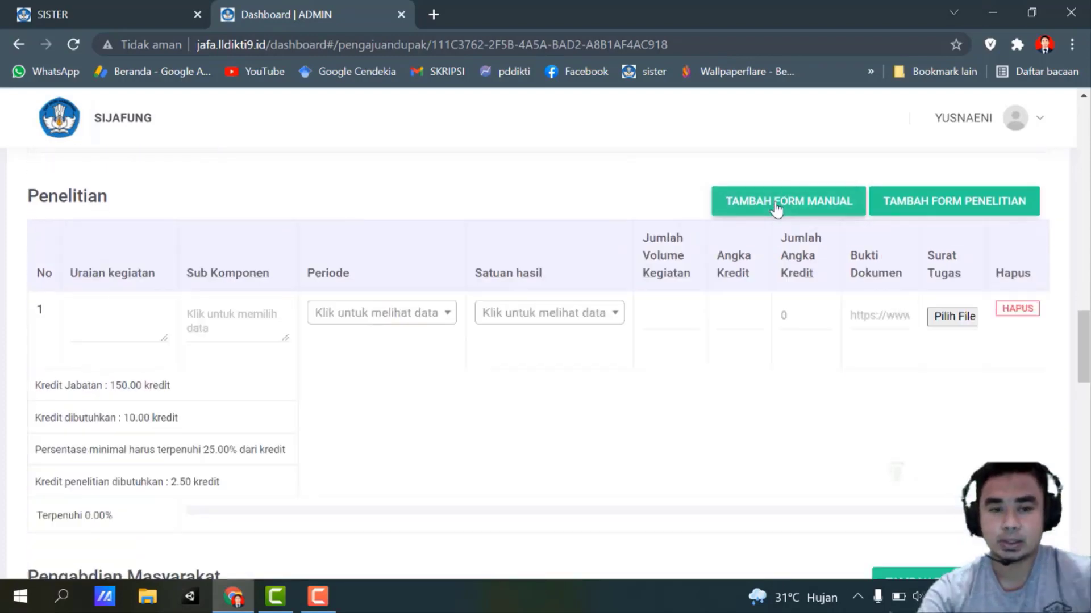
Enter "Jurnal Keperawatan Medical Bedah Terakreditasi" as the Uraian kegiatan of the first Penelitian entry.
left_click(129, 304)
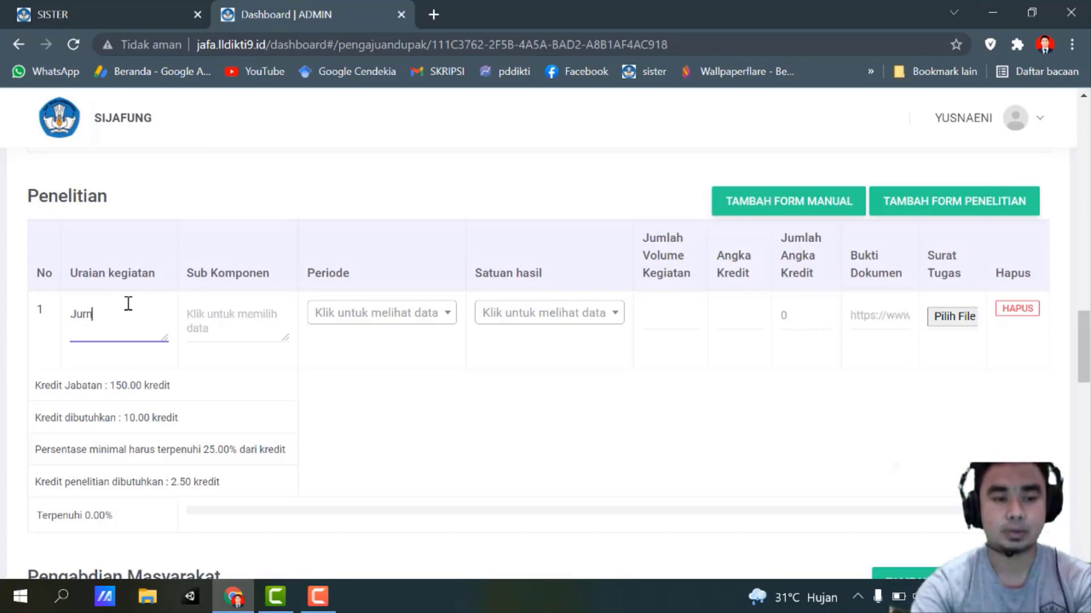
type("ak")
key("BackSpace")
key("BackSpace")
key("BackSpace")
type("l")
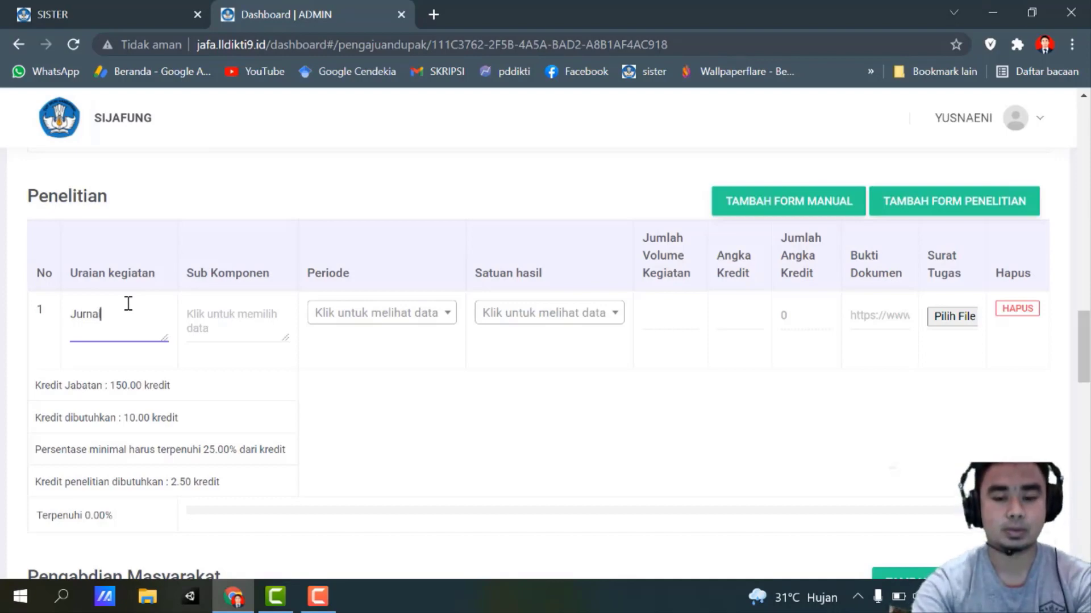
type(" Keperaw")
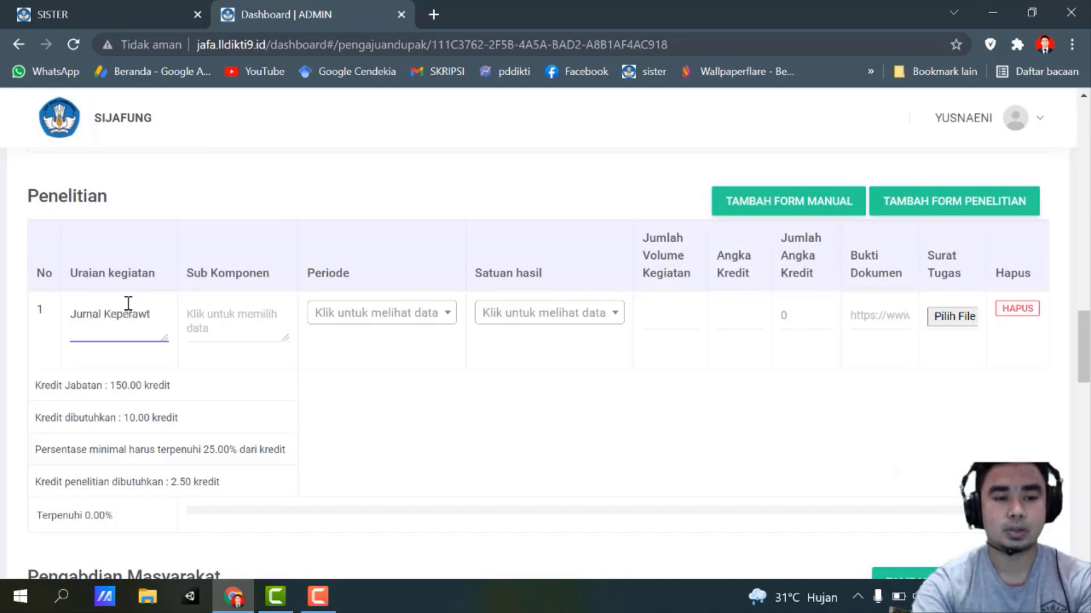
type("atan Me")
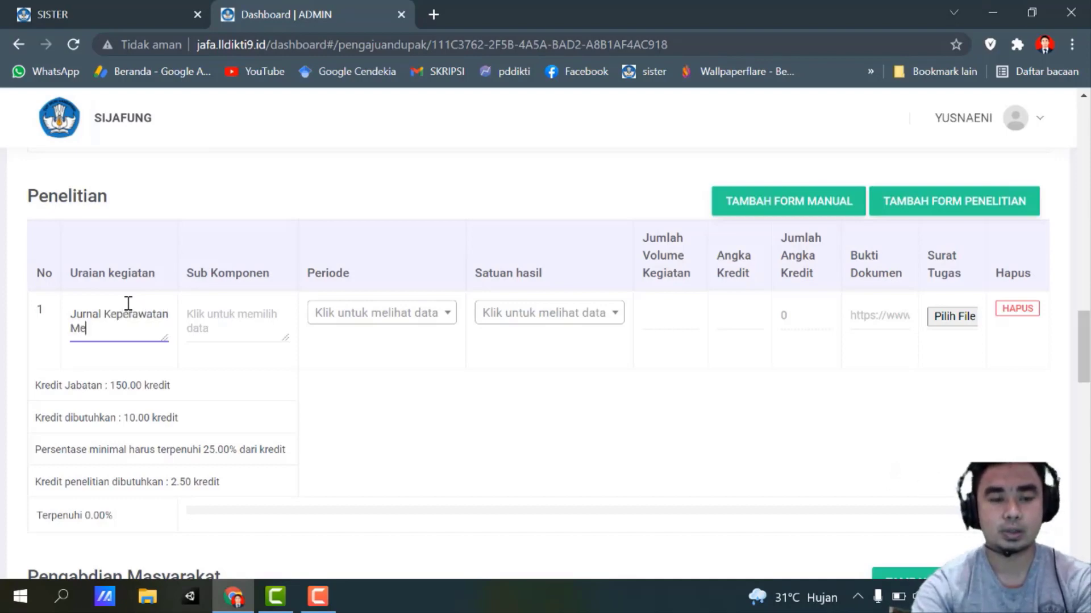
type("dical Bedah")
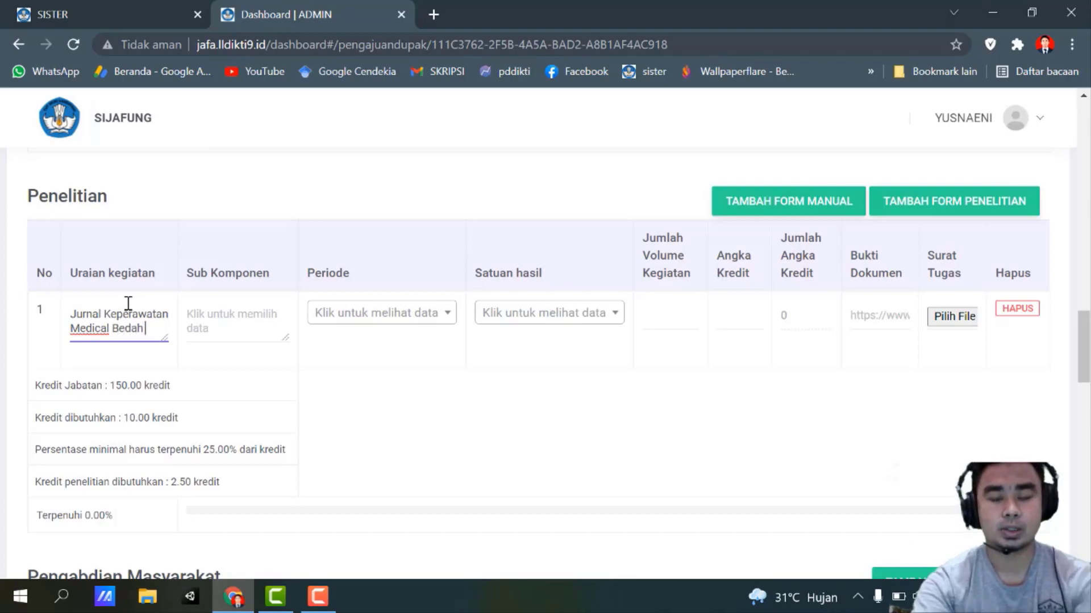
type(" Terakredi")
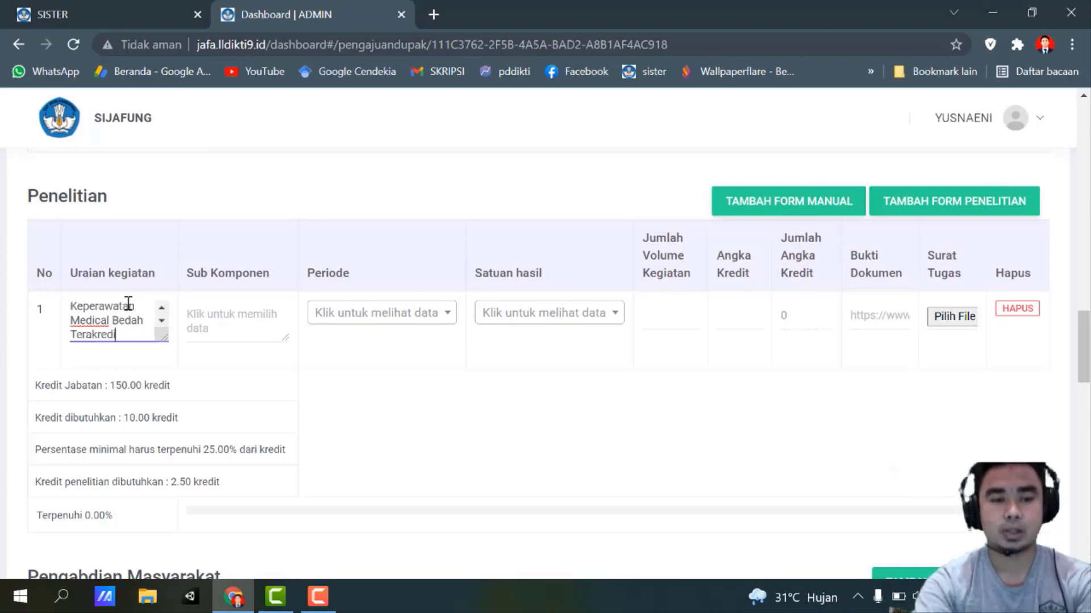
type("tasi")
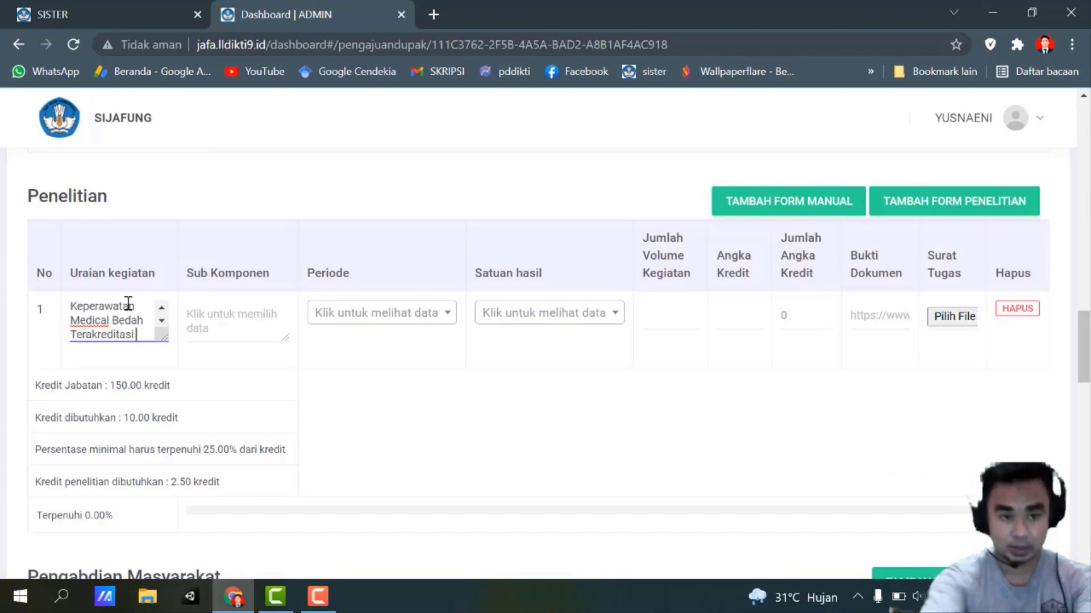
Insert "Nasional" before "Terakreditasi" in the first Penelitian entry's Uraian kegiatan.
left_click(237, 316)
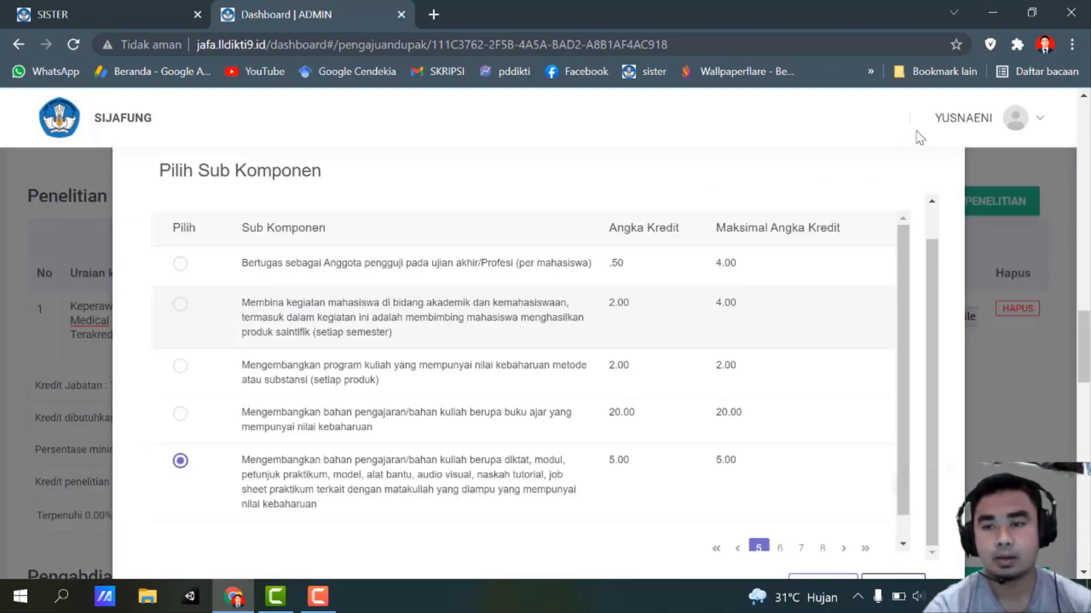
left_click(879, 583)
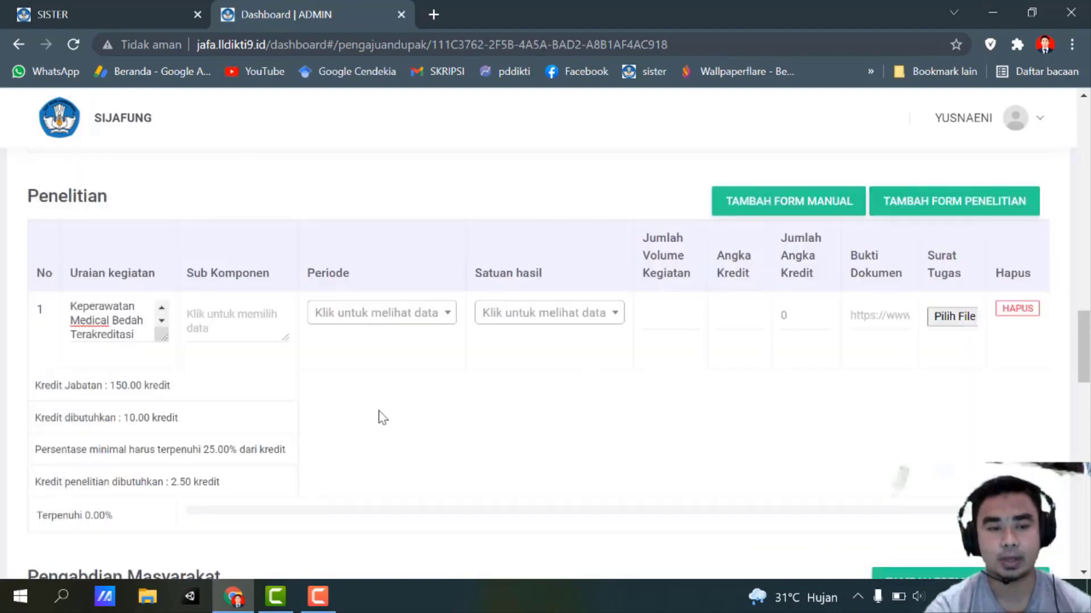
left_click(138, 329)
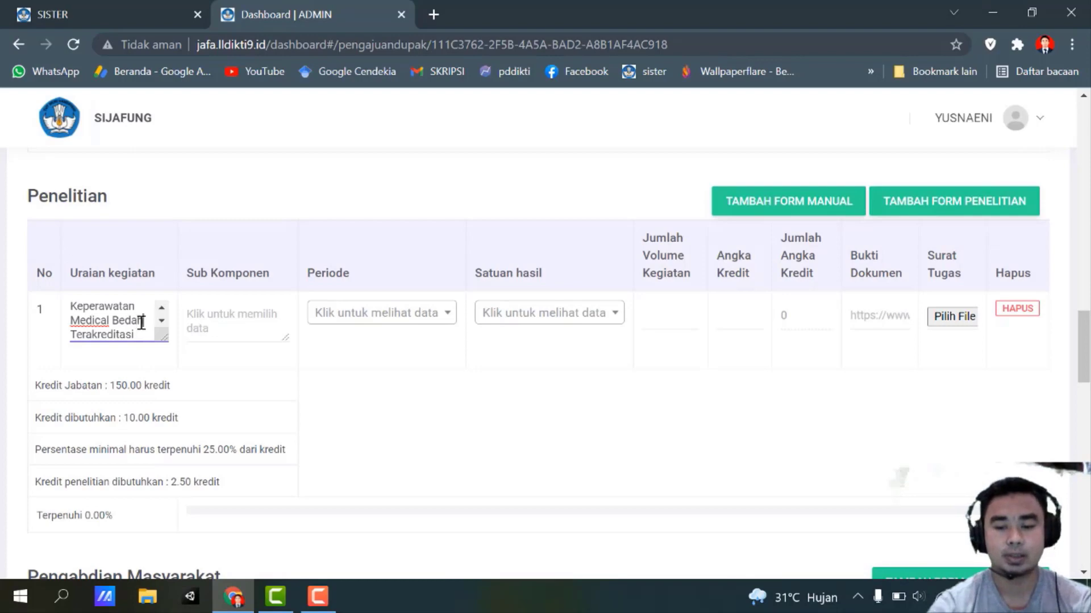
type("Nasiona")
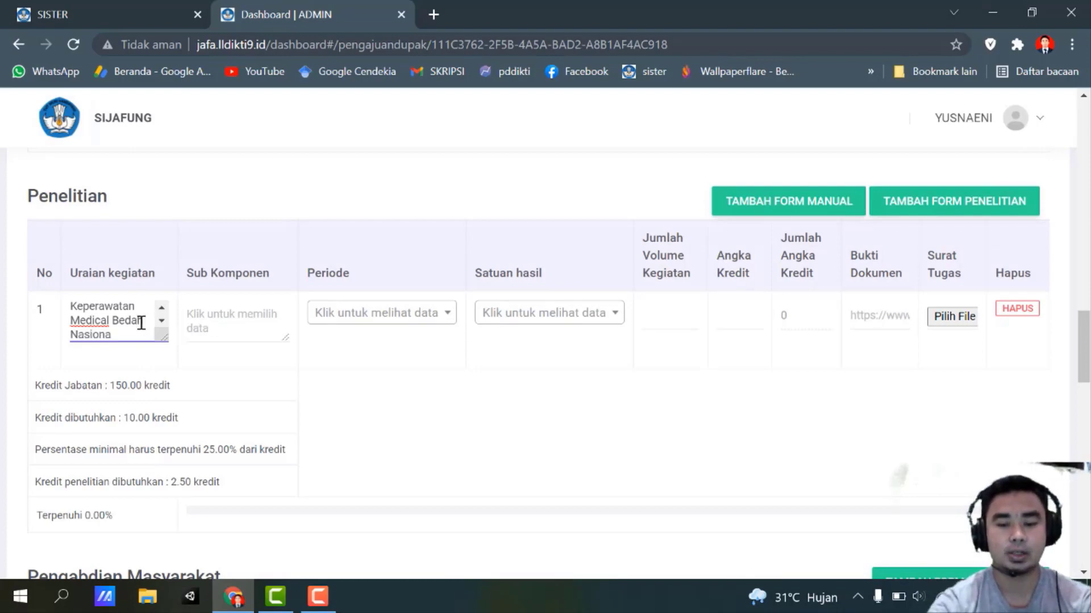
type("l Terakreditasi")
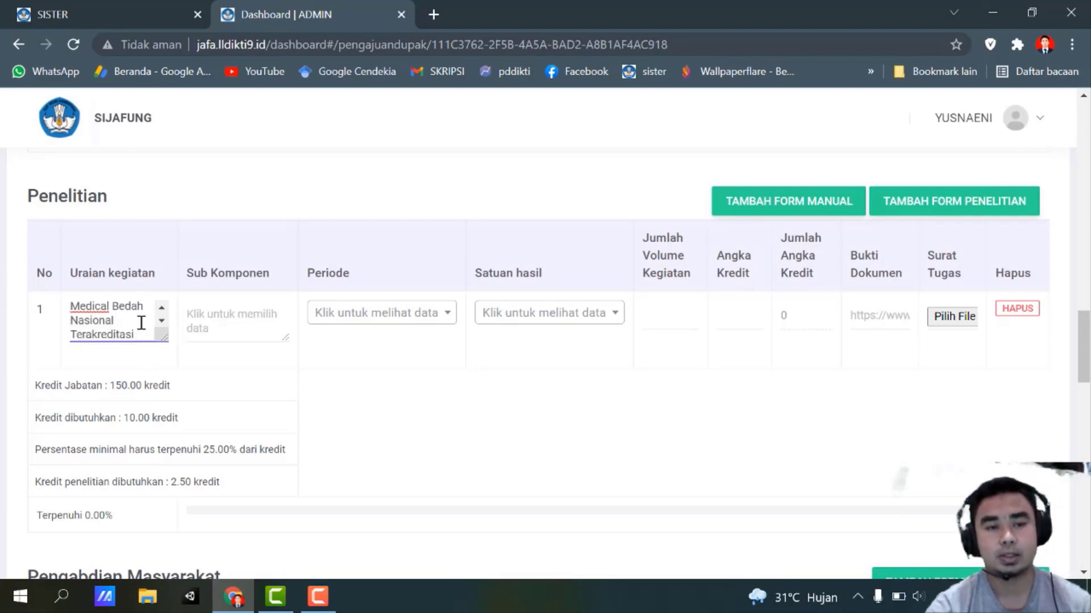
Open the Sub Komponen choices for the first Penelitian entry and set Jenis Komponen to Penelitian.
left_click(235, 319)
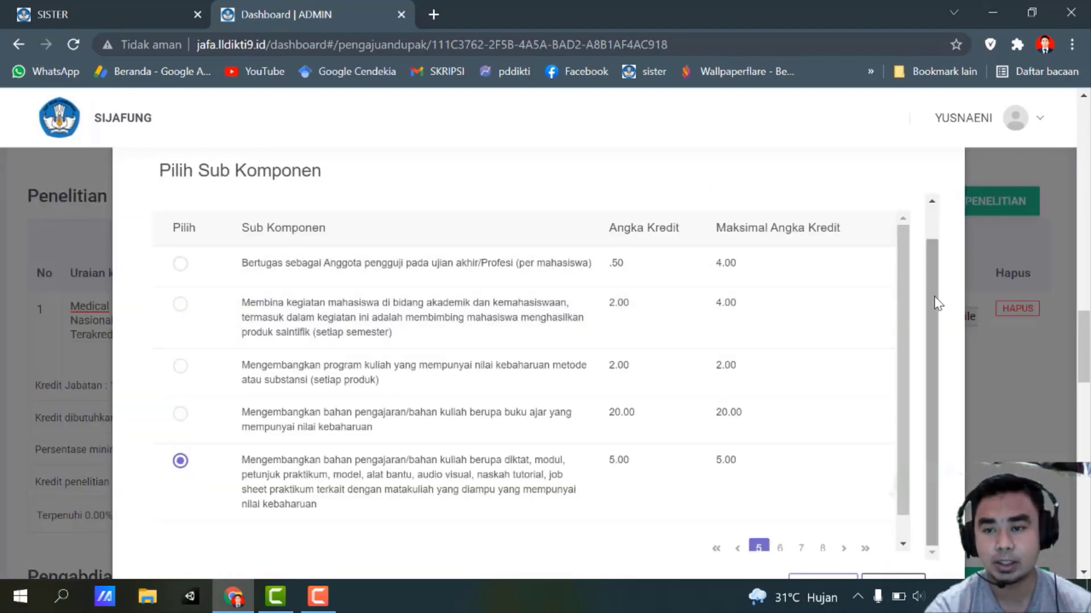
left_click_drag(937, 304, 935, 233)
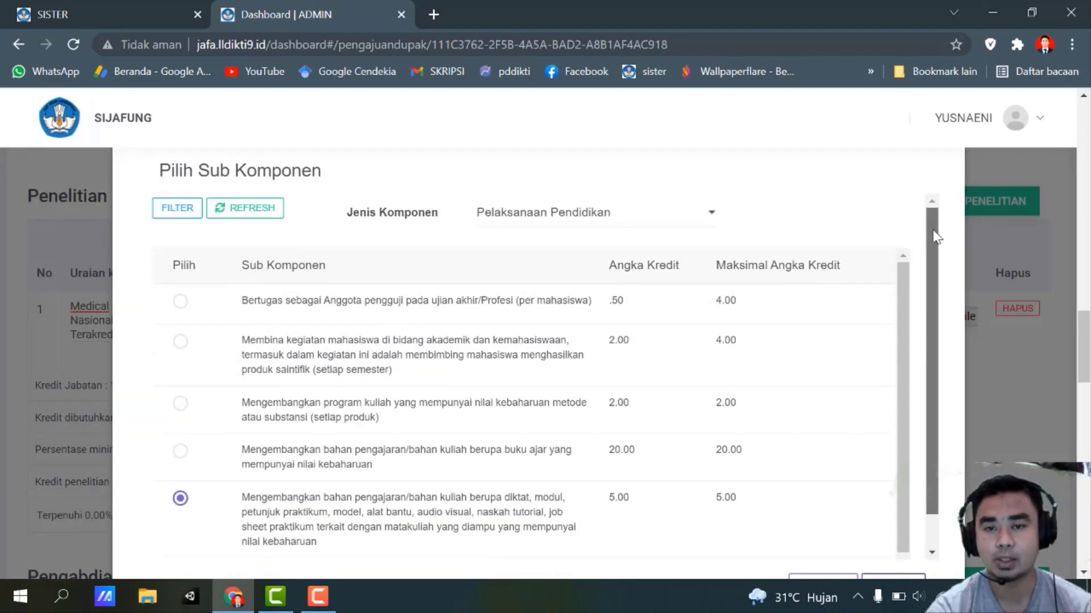
left_click(578, 216)
key("Down")
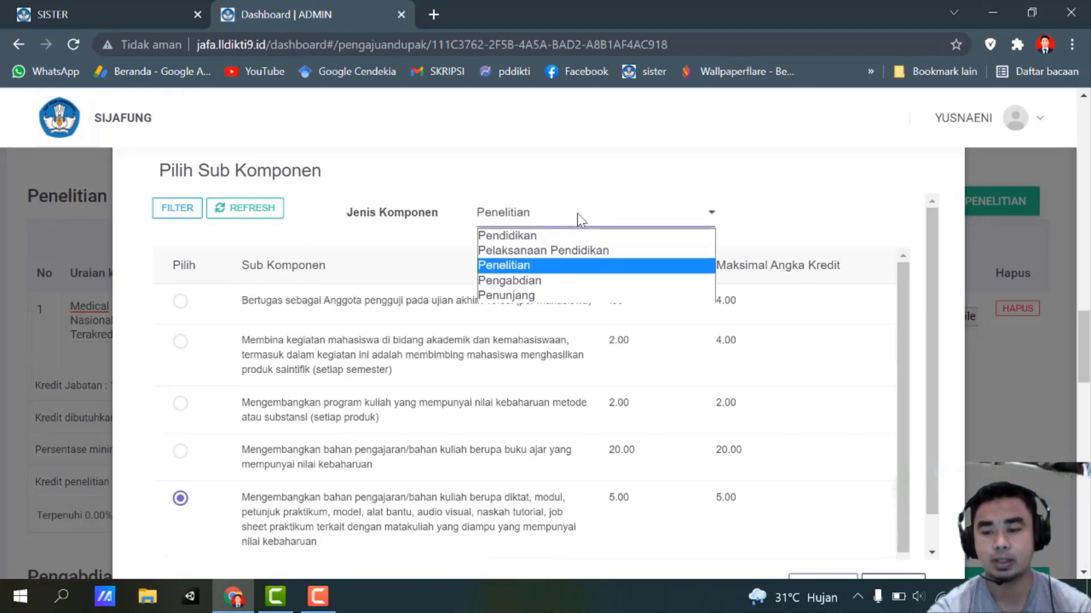
key("Return")
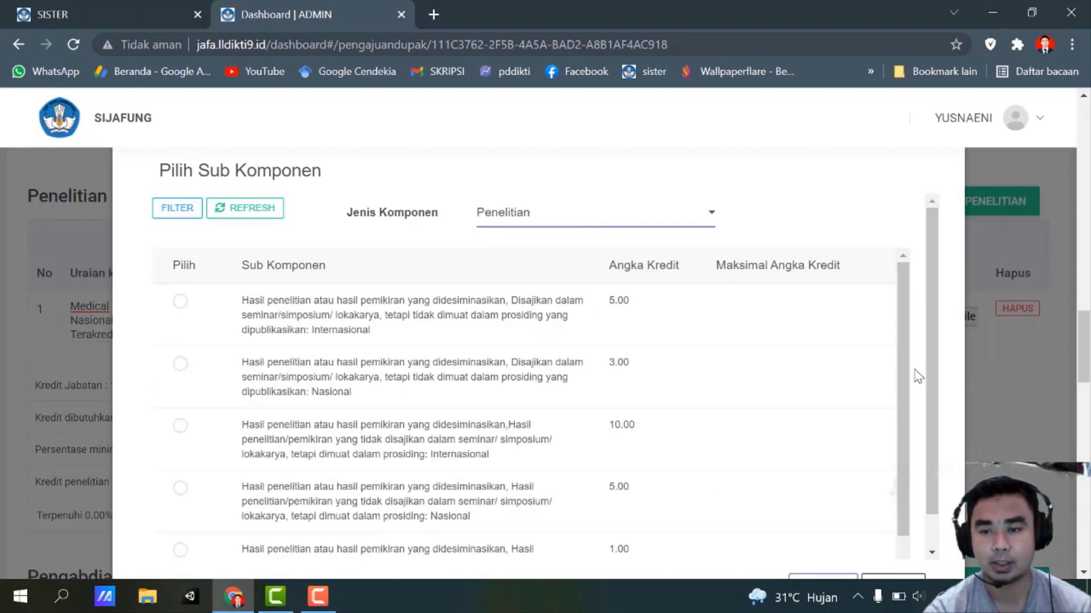
Look through the Penelitian Sub Komponen options from page 5 back to page 1 for a matching journal category.
left_click_drag(908, 370, 923, 421)
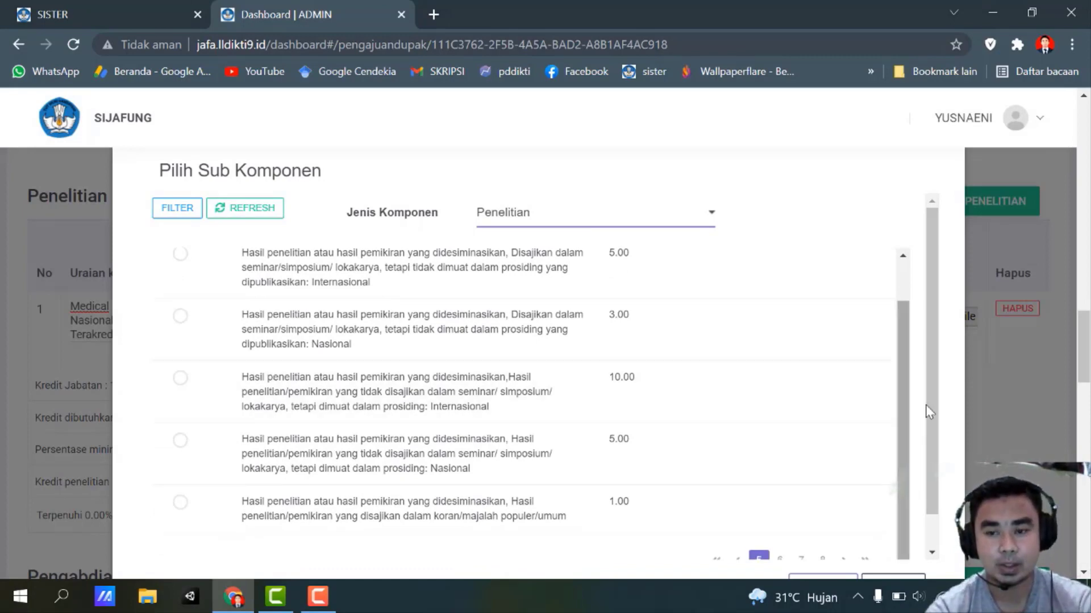
left_click_drag(938, 409, 936, 437)
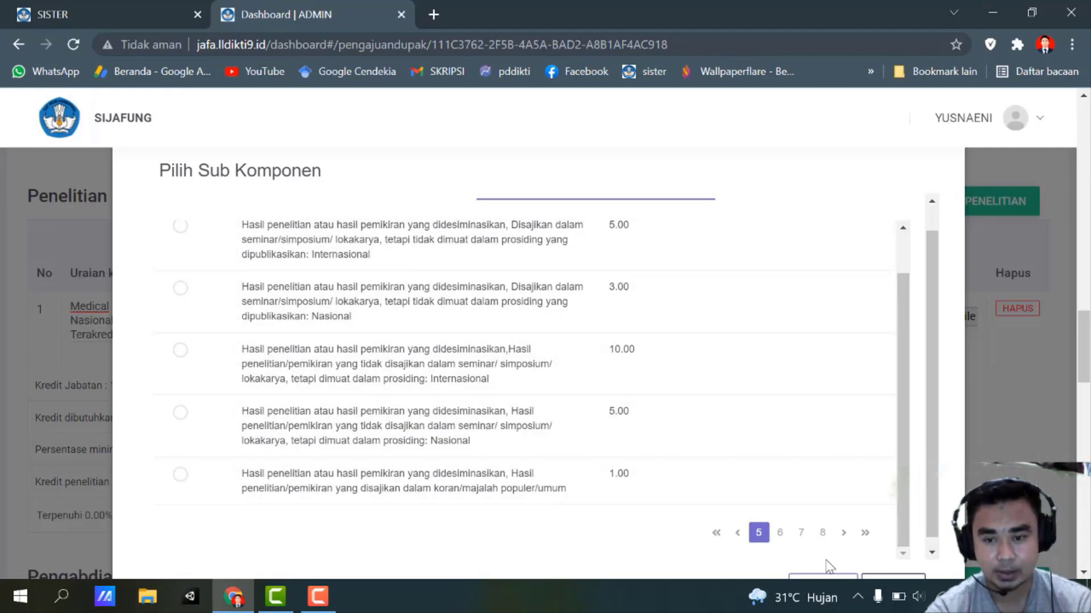
left_click(738, 538)
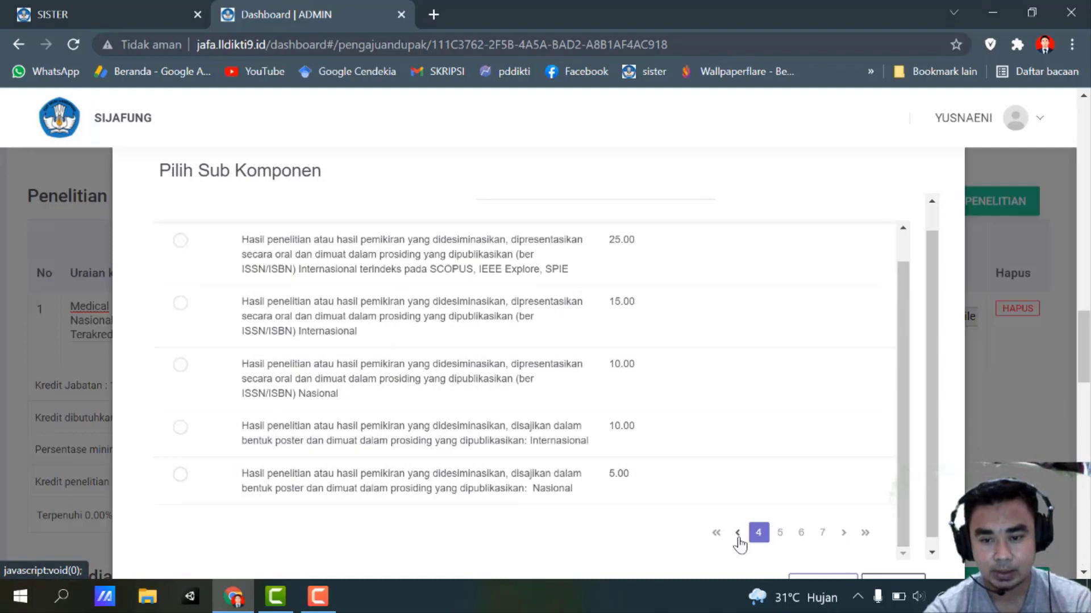
left_click(737, 539)
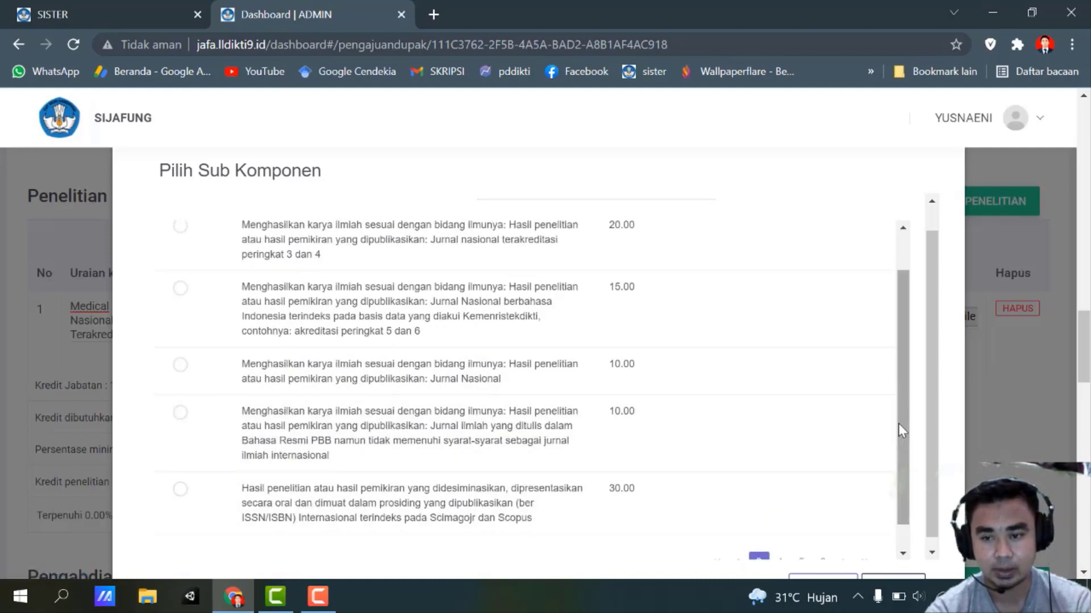
scroll(900, 443, "down", 1)
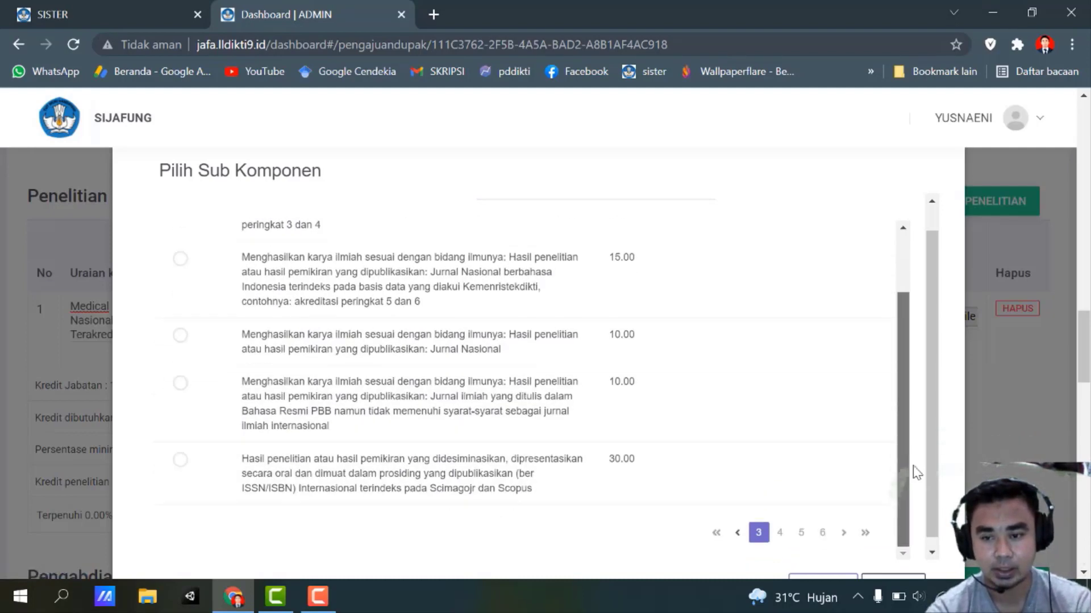
left_click(737, 535)
left_click(738, 536)
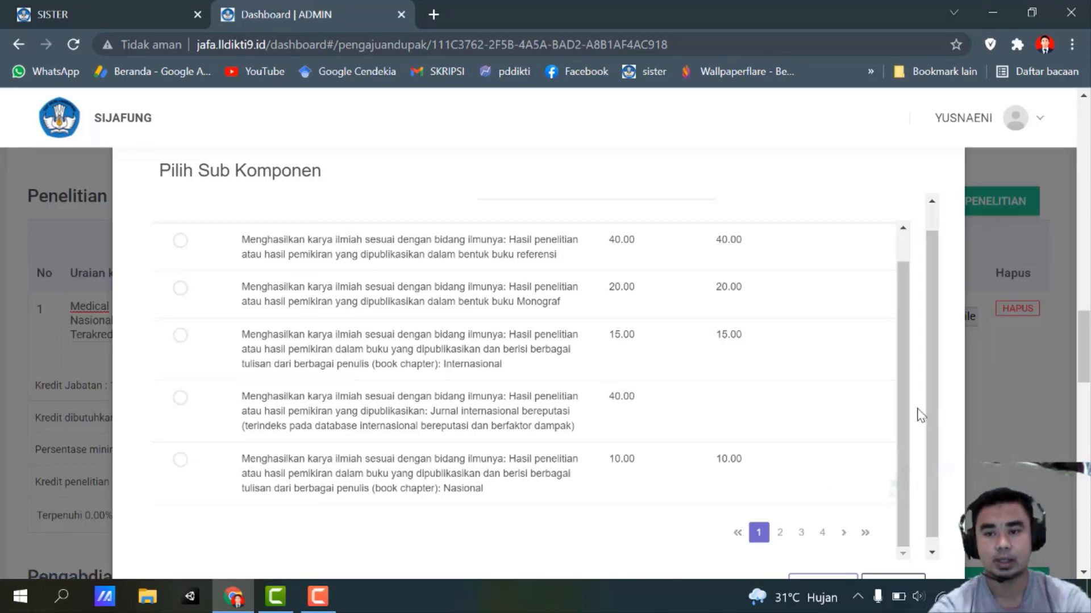
scroll(895, 370, "up", 1)
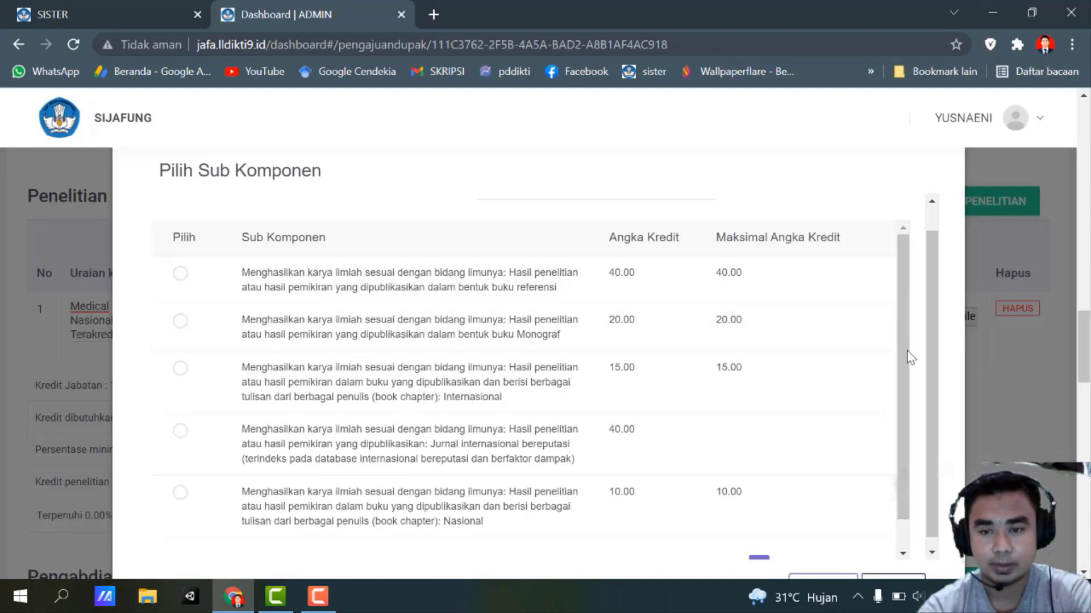
left_click_drag(904, 351, 905, 385)
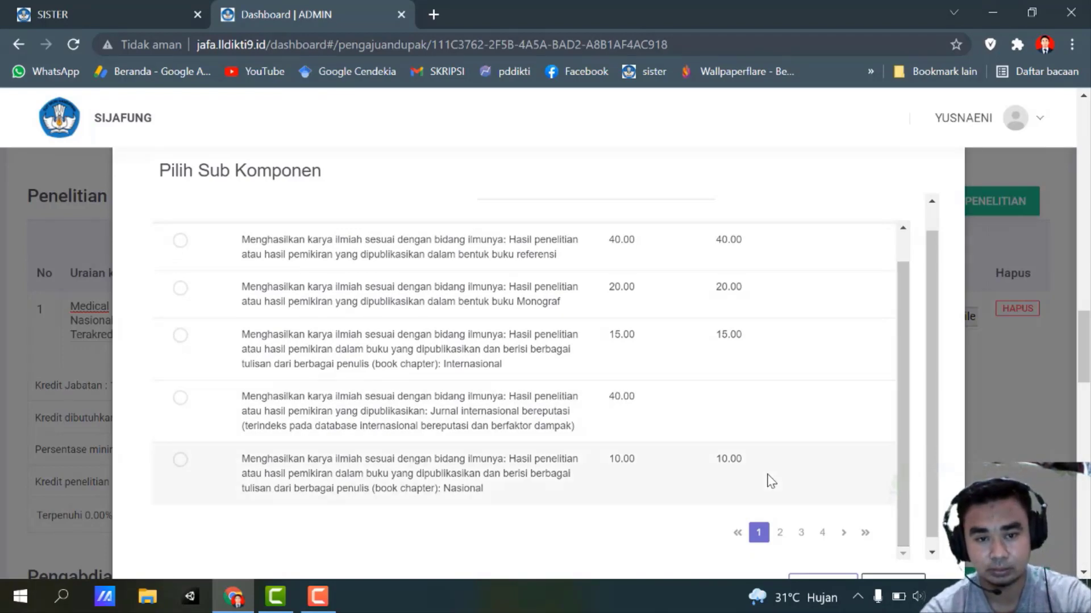
Assign the first Penelitian entry the Sub Komponen "Jurnal nasional terakreditasi peringkat 3 dan 4" from page 3.
left_click(780, 537)
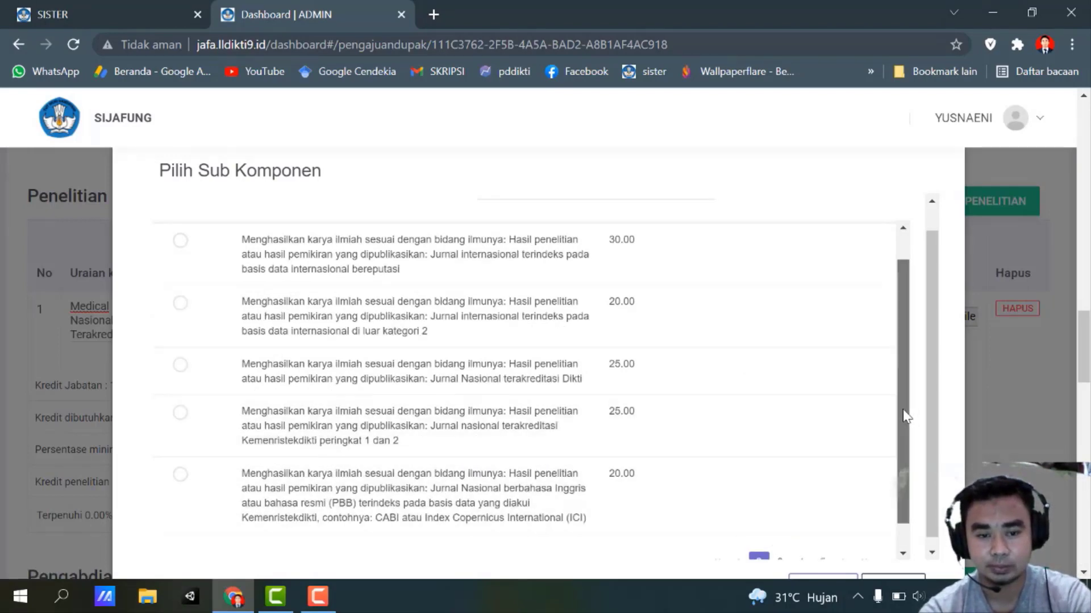
left_click_drag(907, 415, 912, 445)
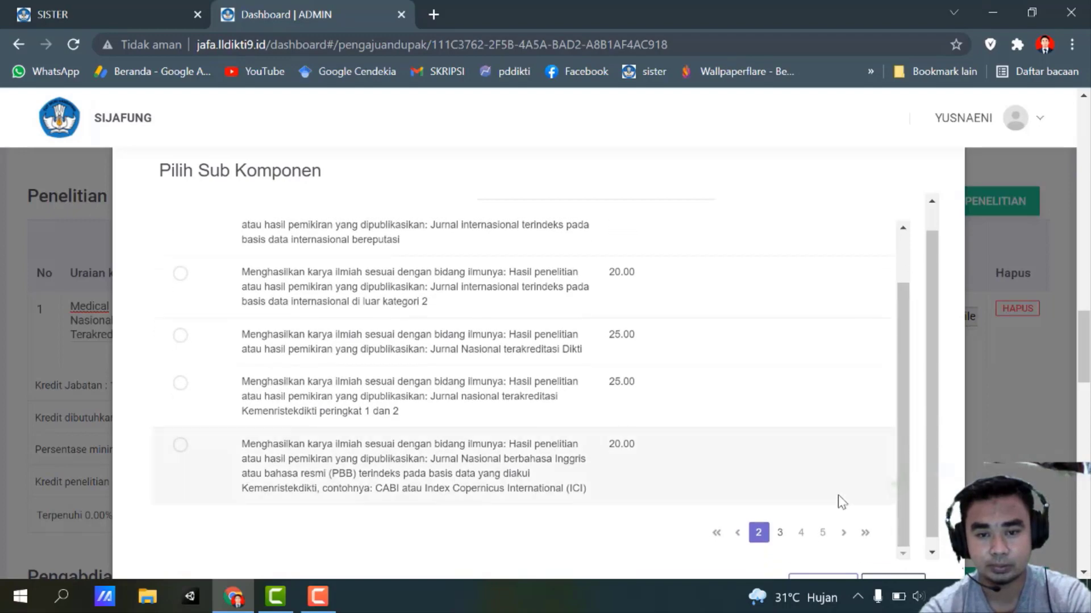
left_click(782, 533)
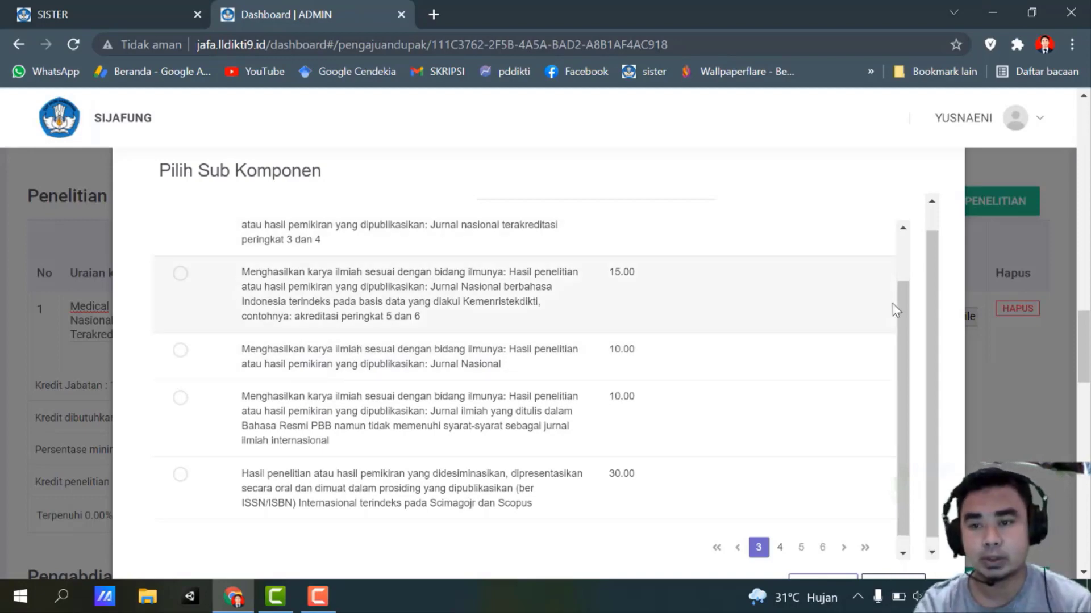
left_click_drag(899, 322, 899, 253)
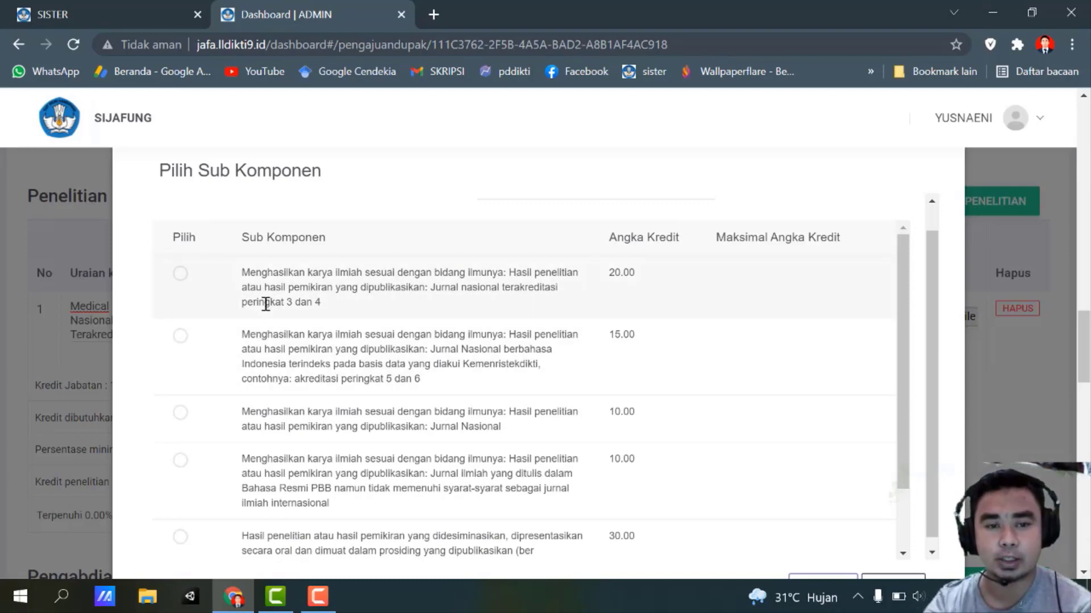
left_click(182, 273)
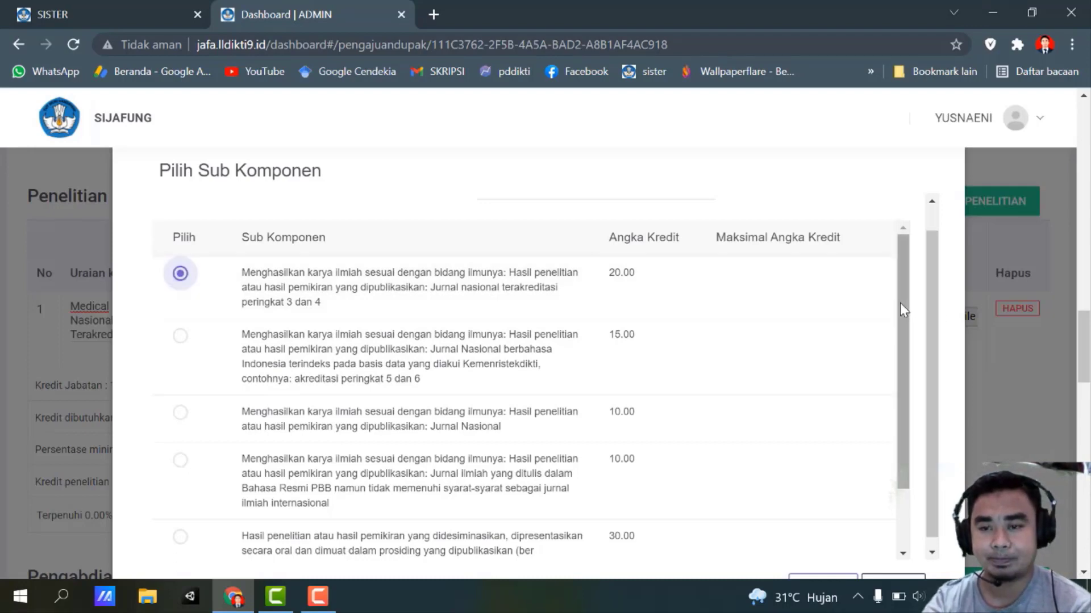
left_click_drag(899, 311, 890, 395)
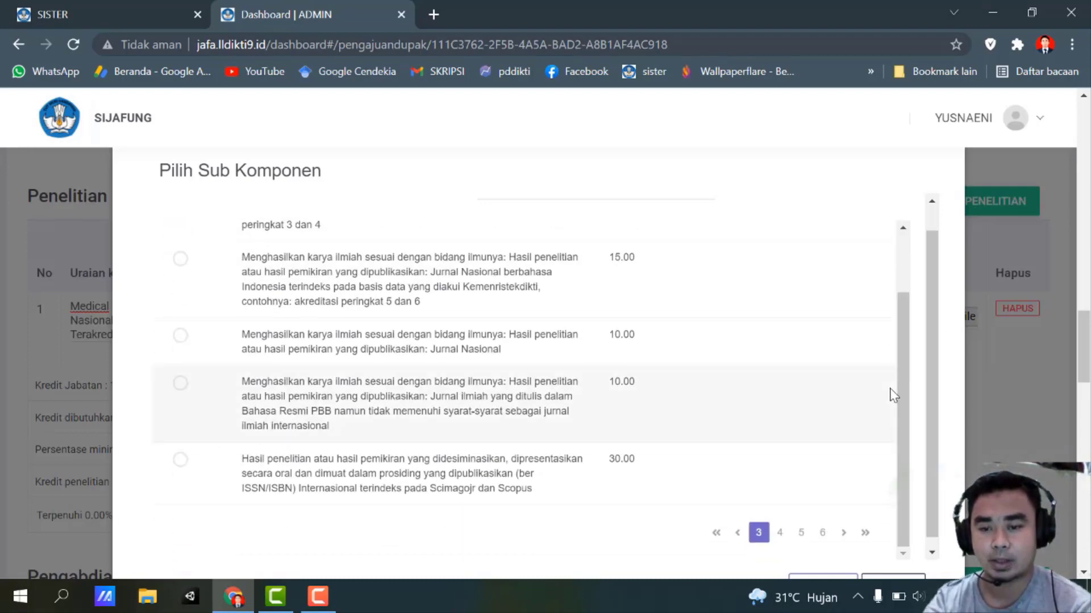
left_click(828, 580)
Set the first Penelitian entry's Periode to 2019/2020 Ganjil.
left_click(413, 311)
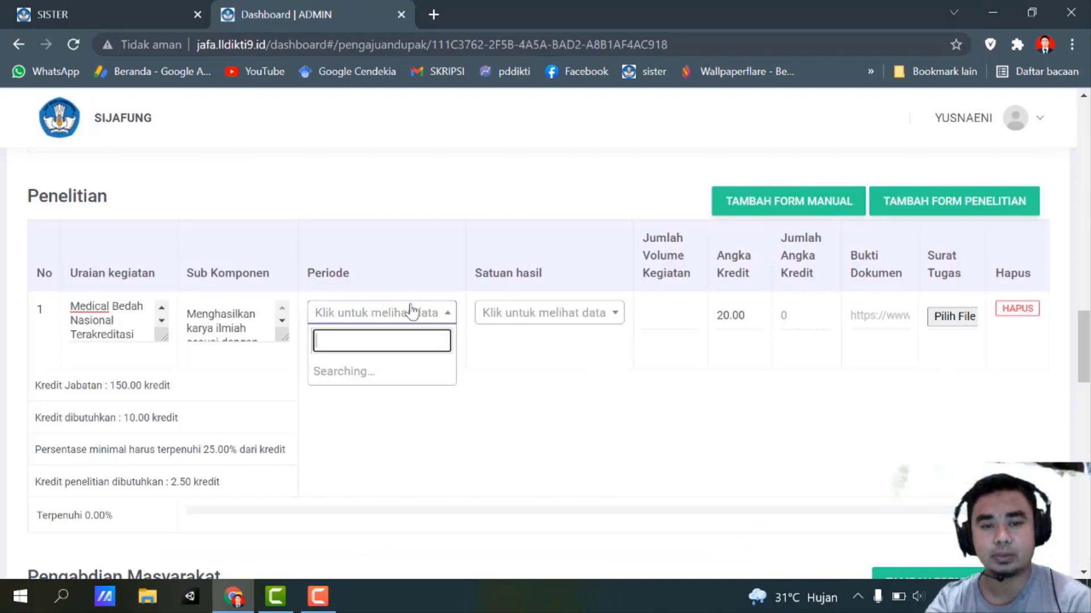
type("20")
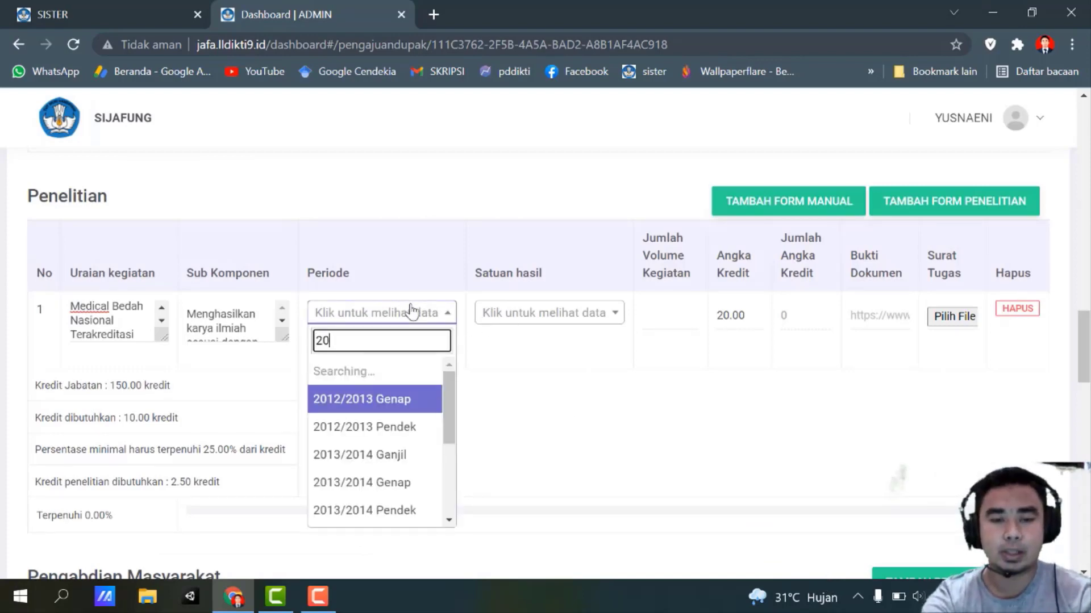
key("Down")
key("Down")
key("Down")
key("Down")
key("Down")
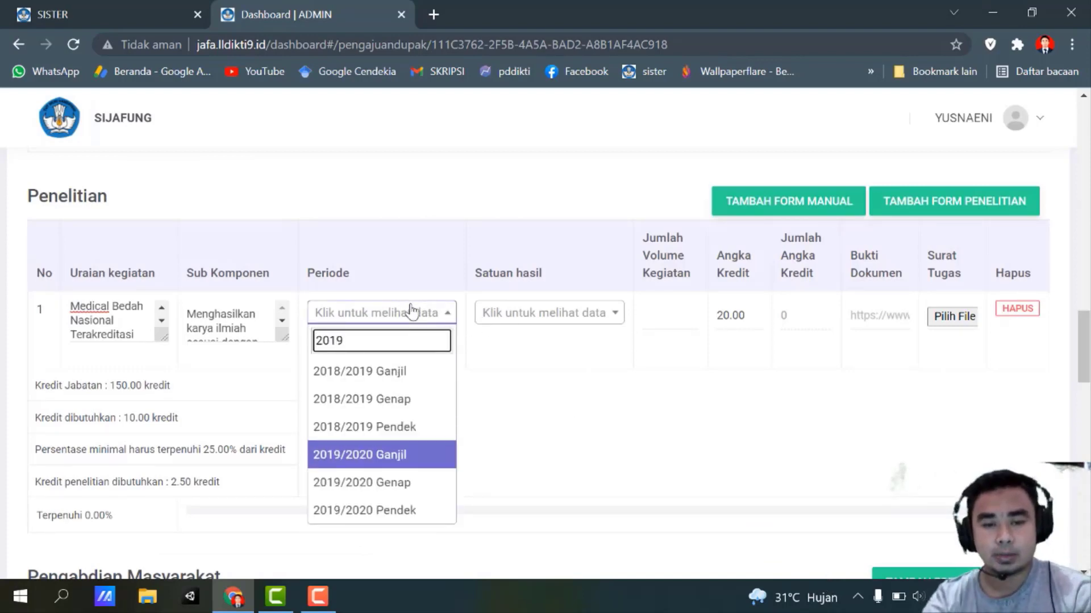
key("Up")
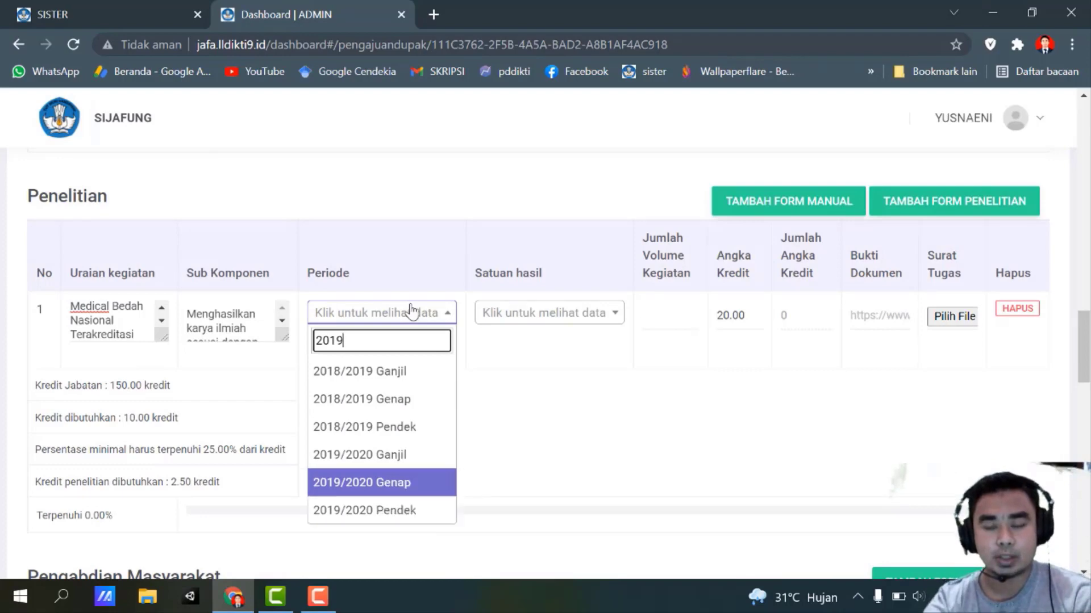
key("Up")
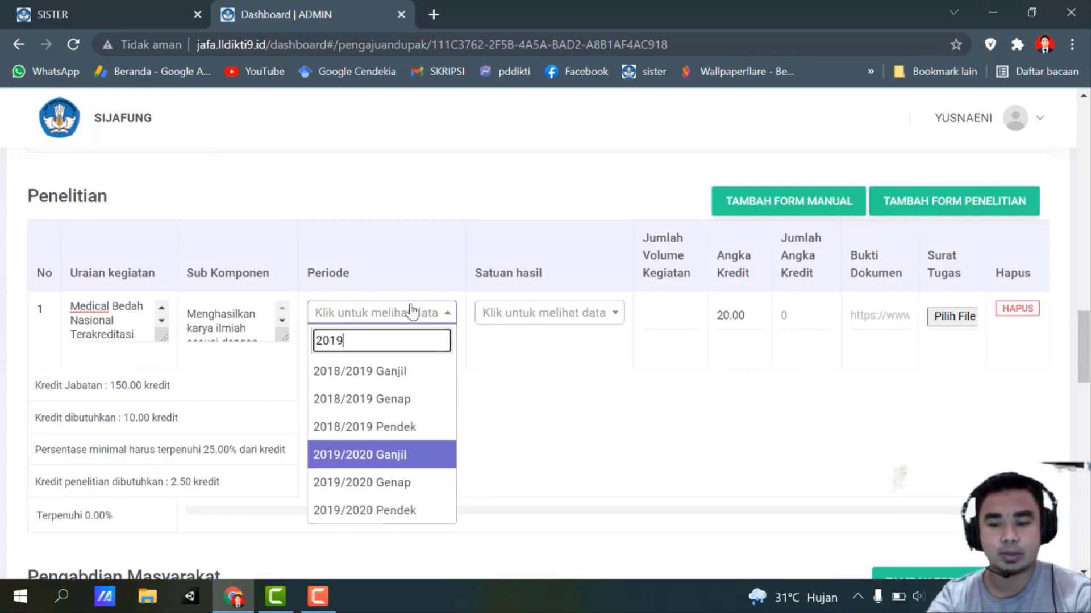
key("Return")
Choose Jurnal as the first Penelitian entry's Satuan hasil and enter 1 as its Jumlah Volume Kegiatan.
left_click(539, 323)
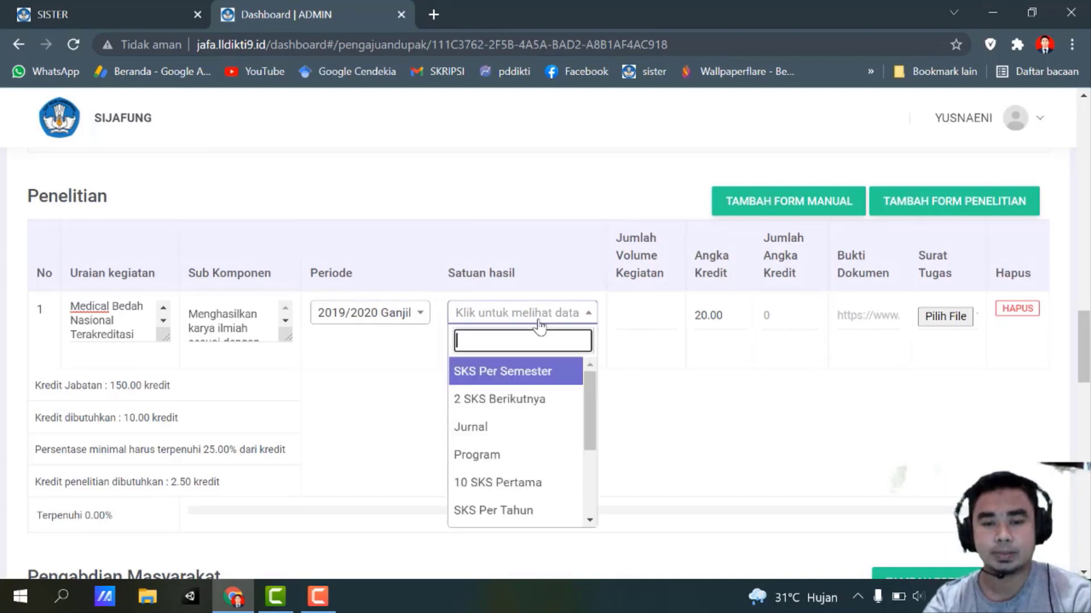
key("Down")
key("Down")
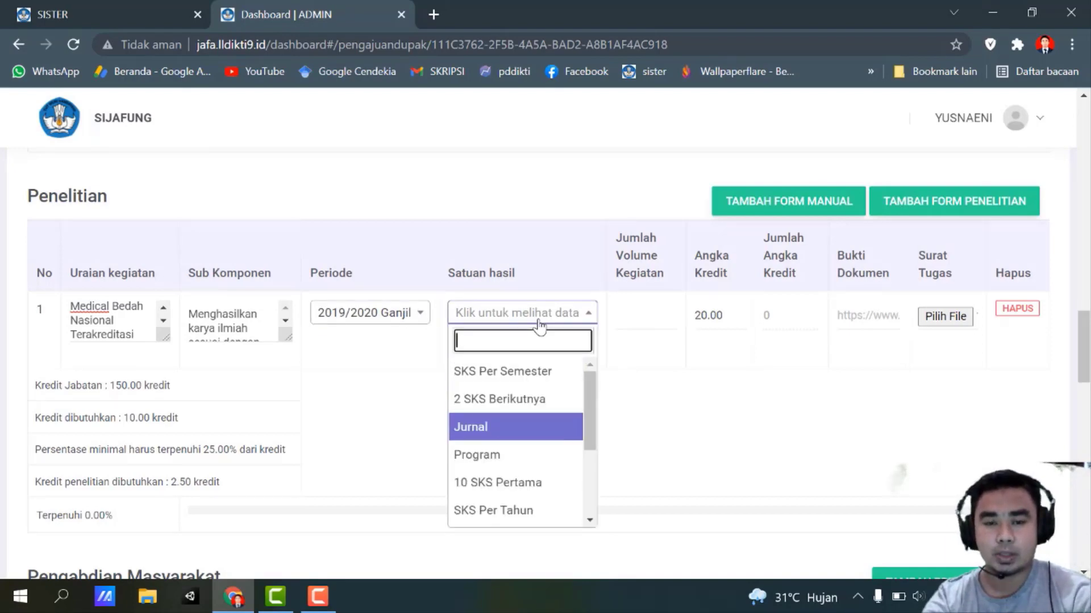
key("Return")
left_click(559, 318)
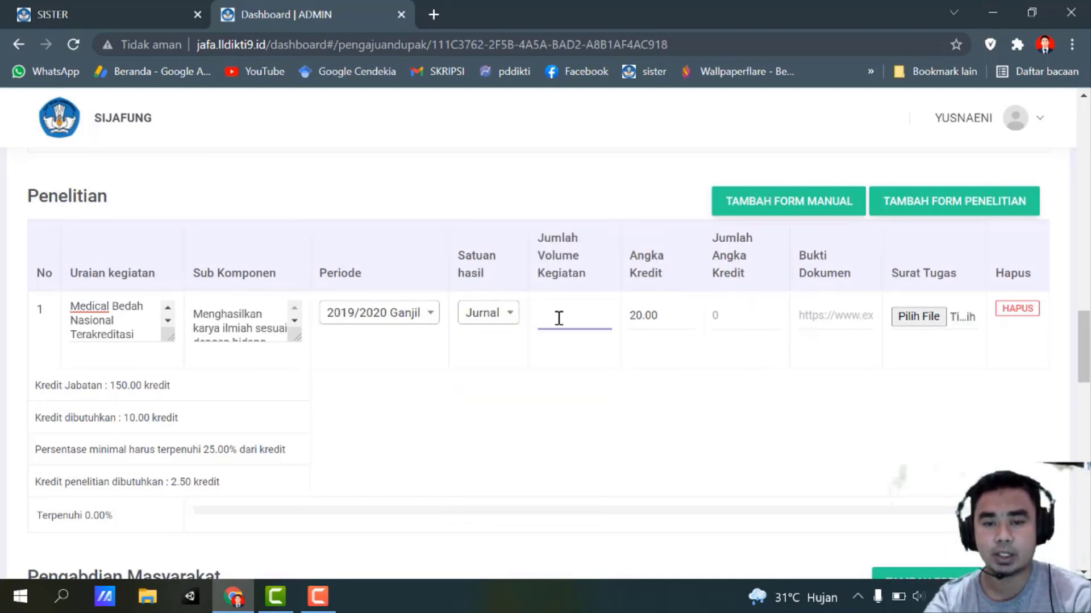
type("1")
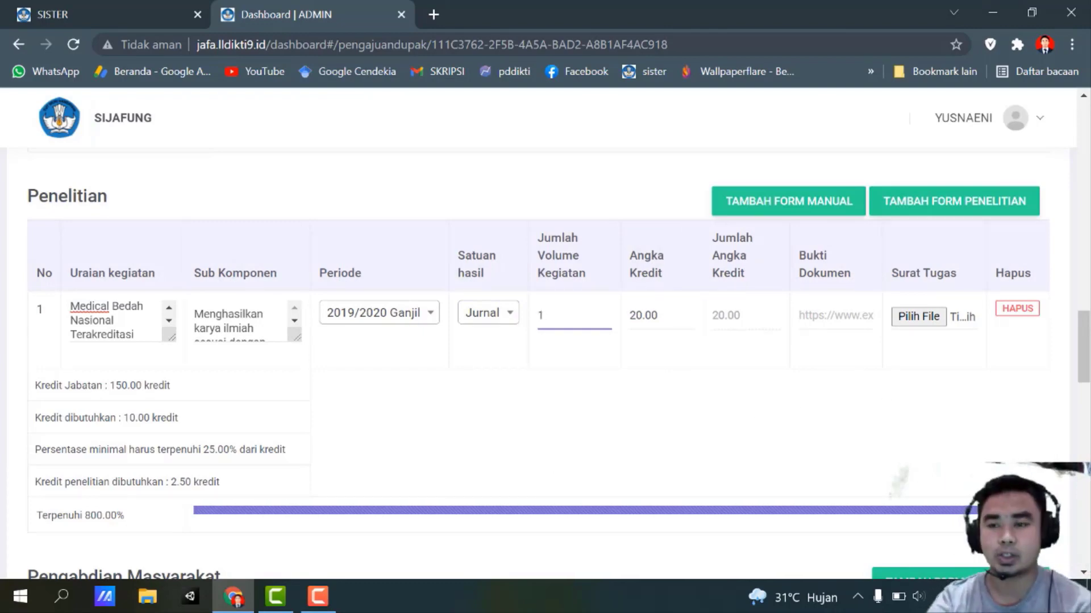
scroll(414, 353, "down", 1)
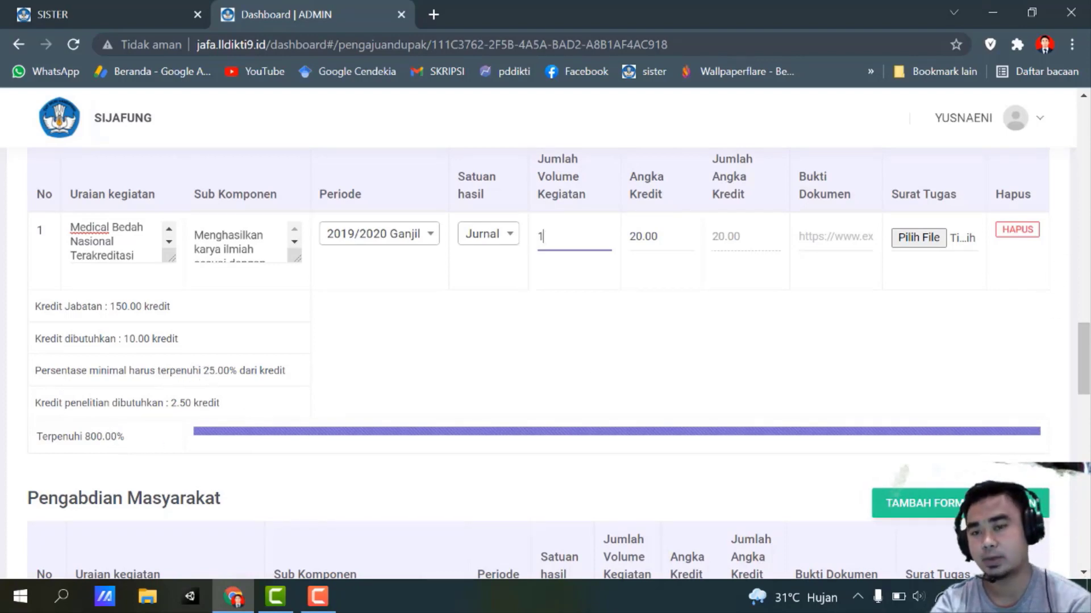
left_click_drag(1085, 375, 1085, 364)
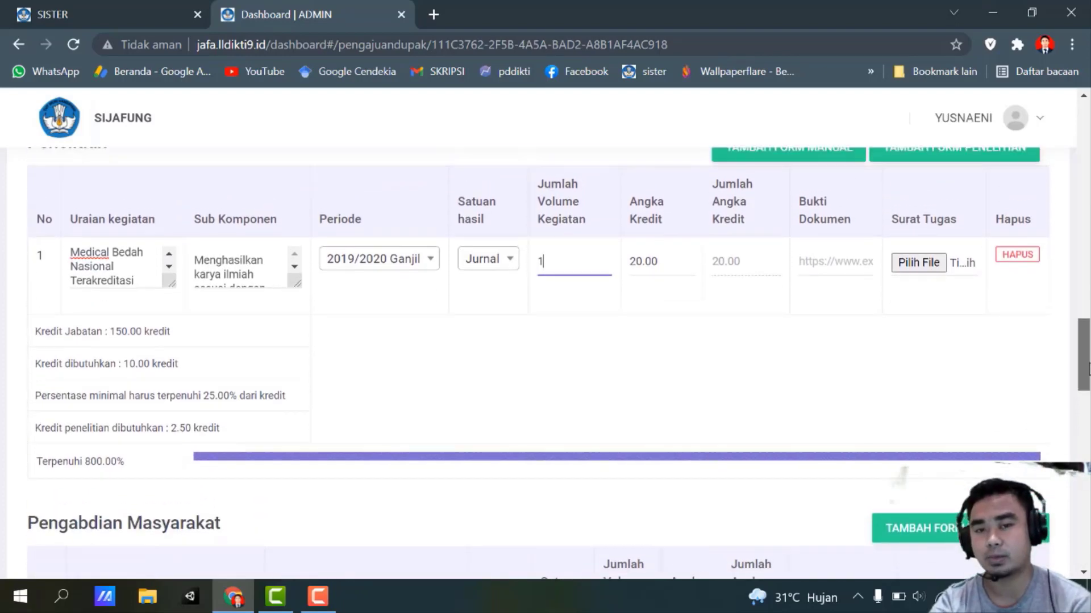
left_click(827, 265)
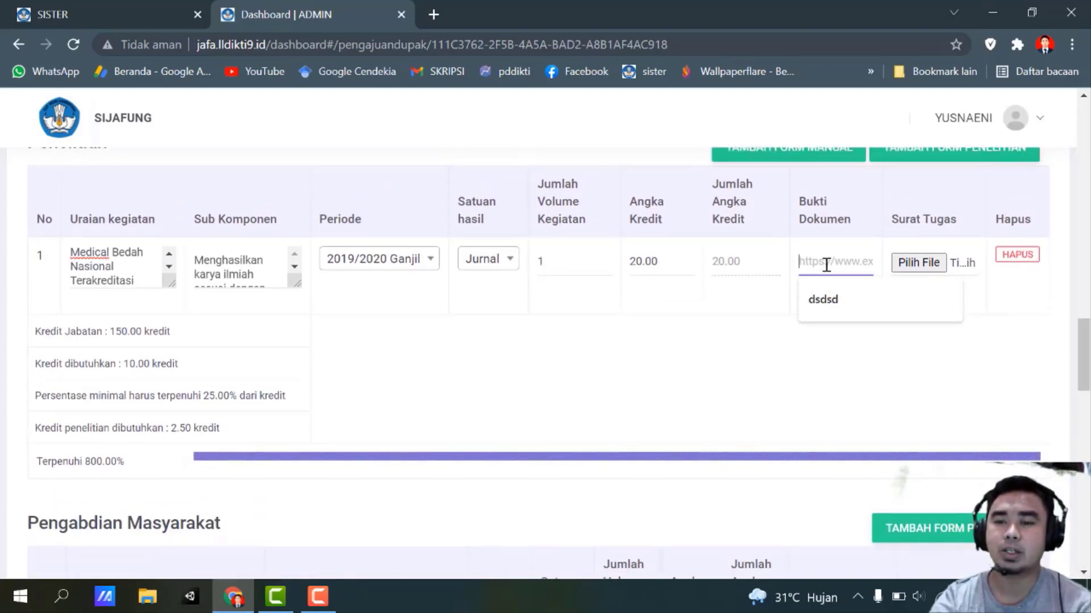
left_click(755, 321)
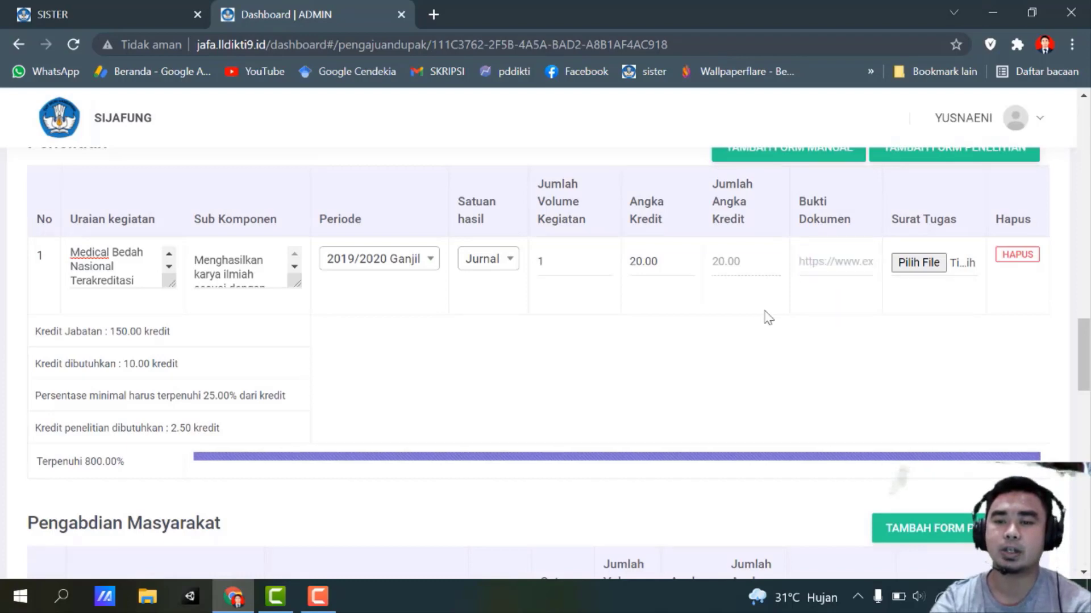
left_click(825, 261)
left_click(725, 302)
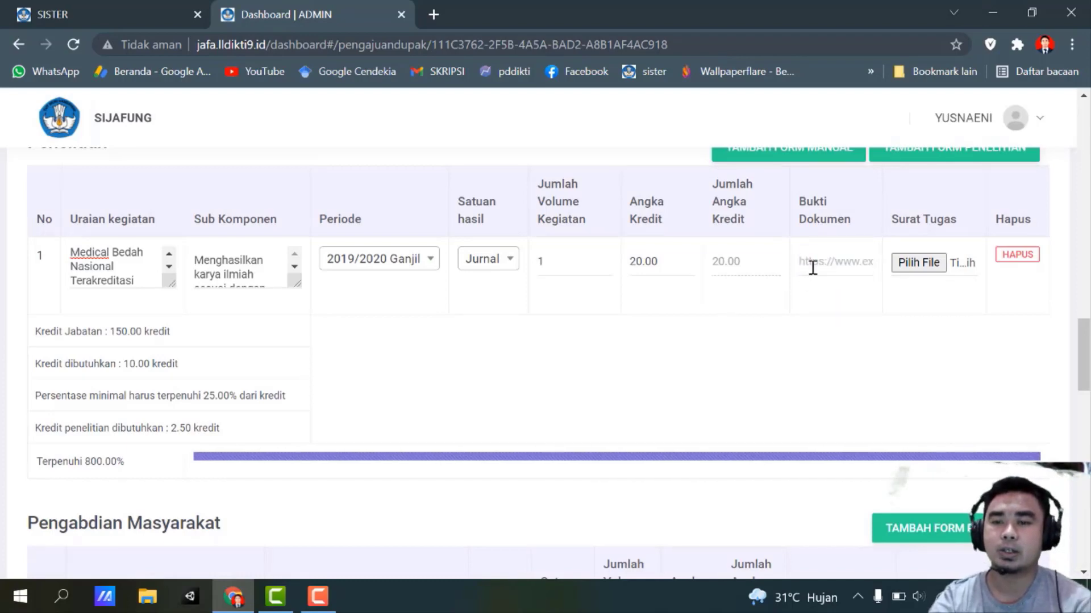
left_click(811, 263)
left_click(720, 323)
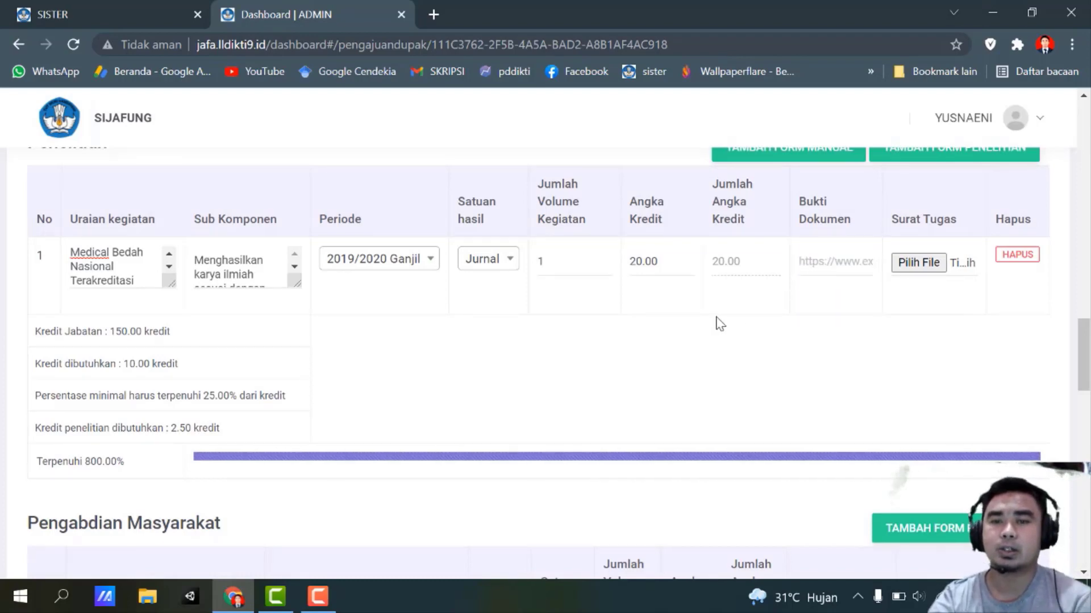
Search Google Cendekia in a new browser tab for "pengujian krim ekstrak daun kelor (moringa" and open the matching journal article.
left_click(435, 19)
left_click(366, 70)
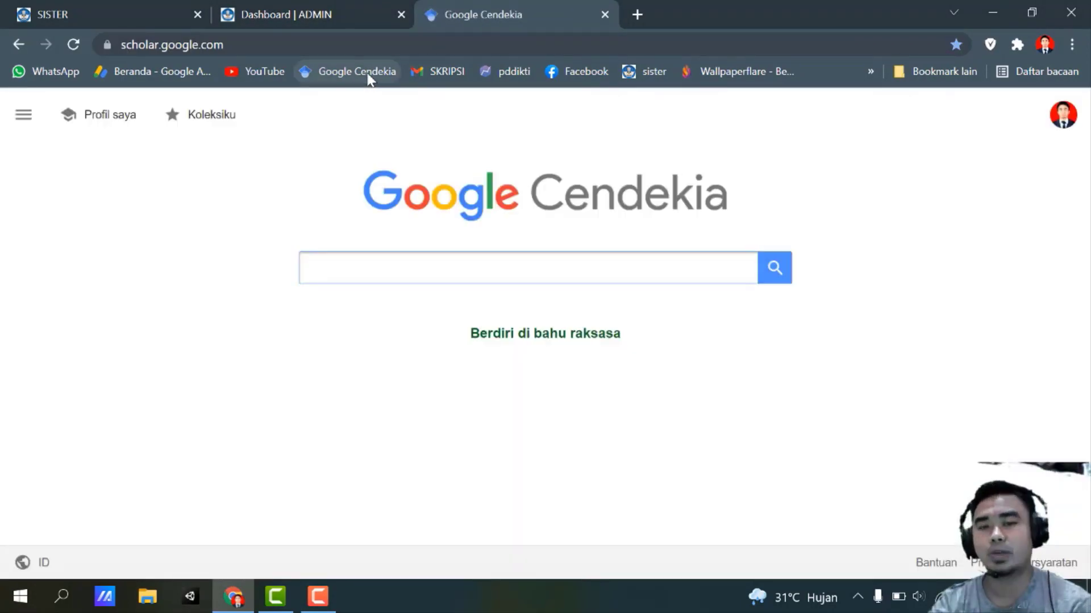
left_click(372, 272)
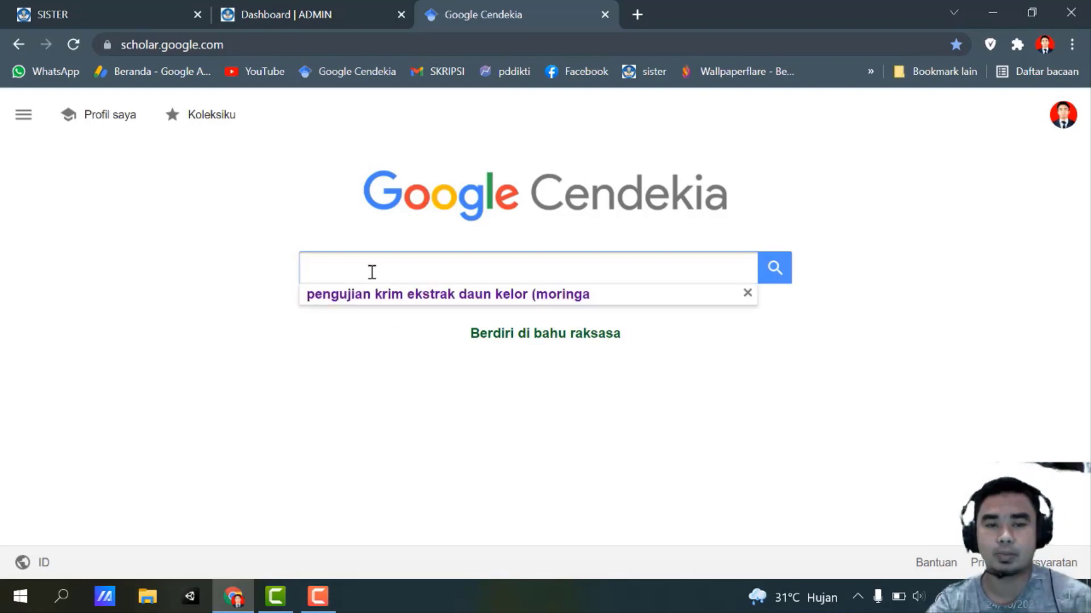
left_click(385, 300)
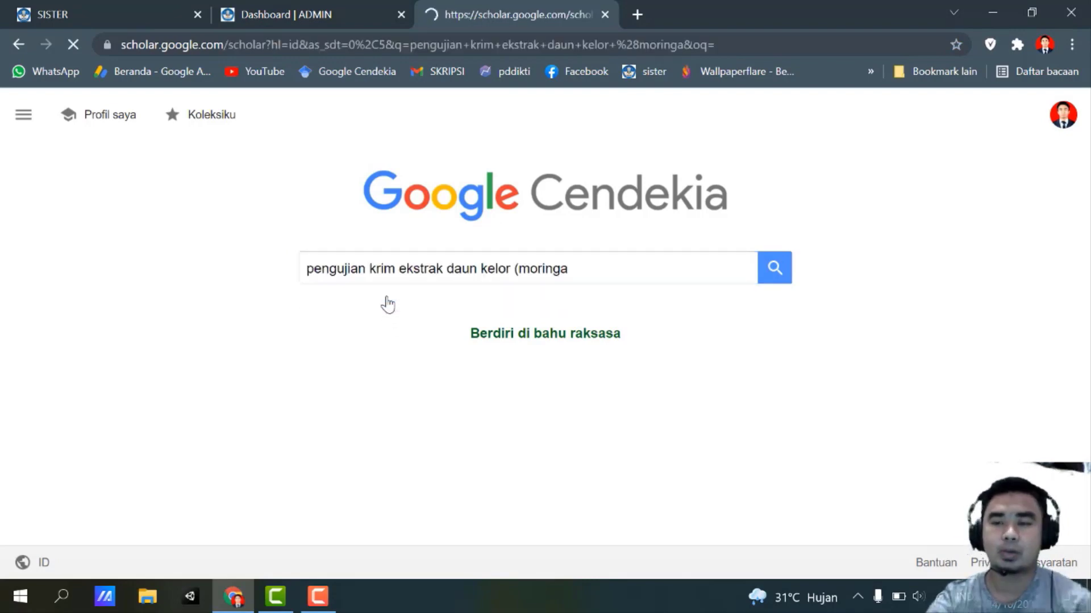
left_click(352, 211)
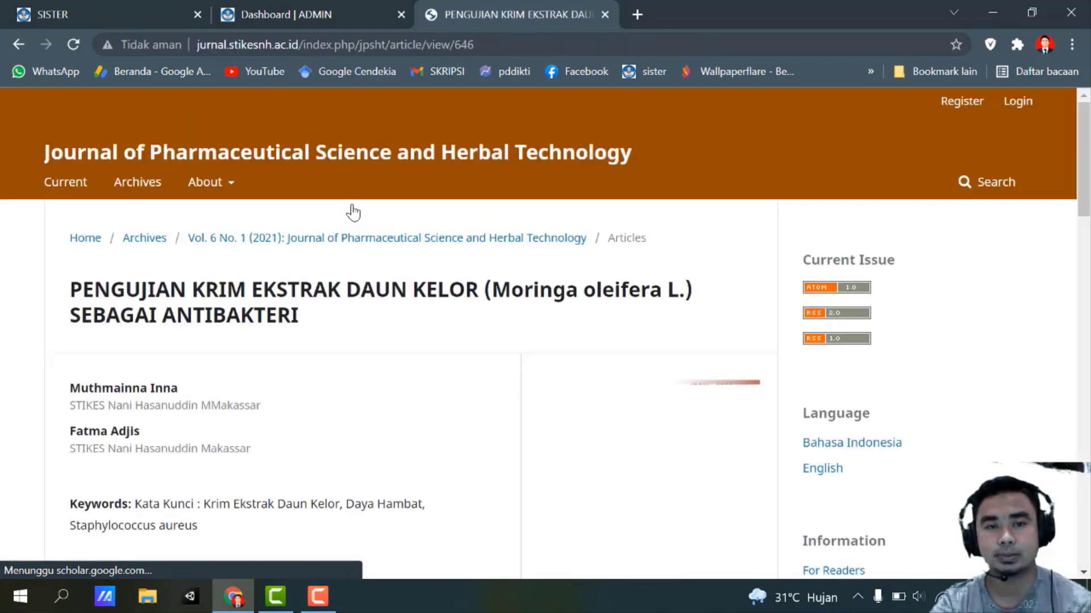
Copy the journal article's web address and paste it as the first Penelitian entry's Bukti Dokumen in SIJAFUNG.
scroll(966, 142, "down", 2)
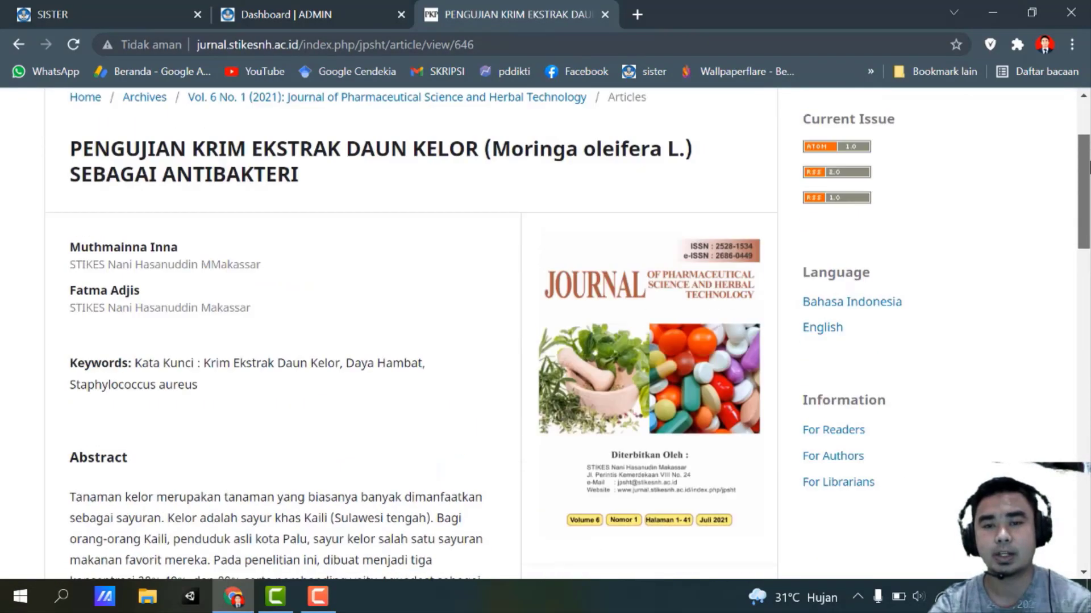
scroll(912, 103, "up", 2)
left_click(384, 44)
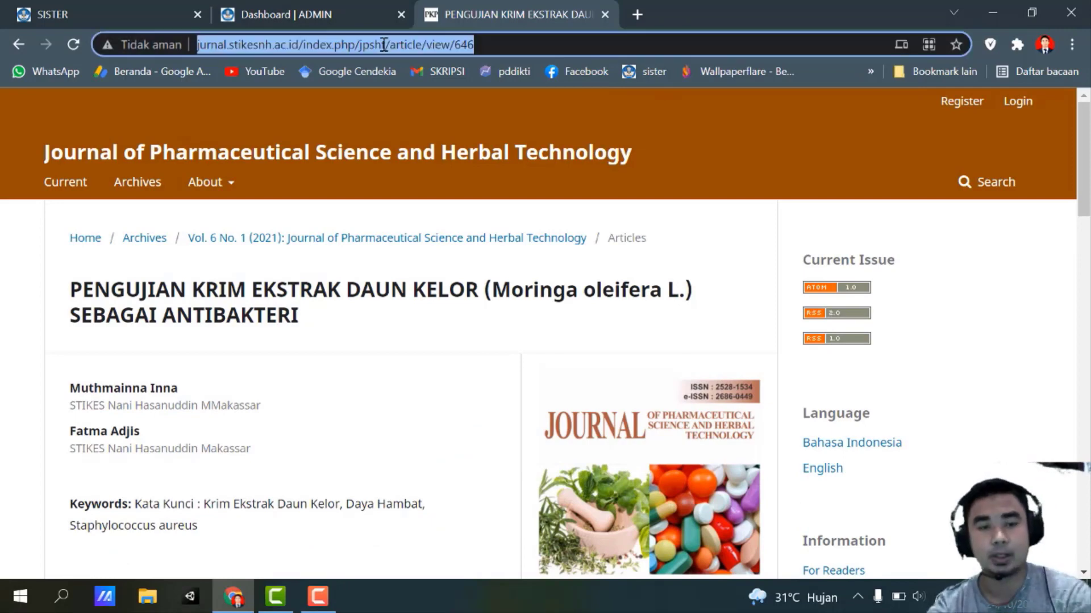
left_click(332, 12)
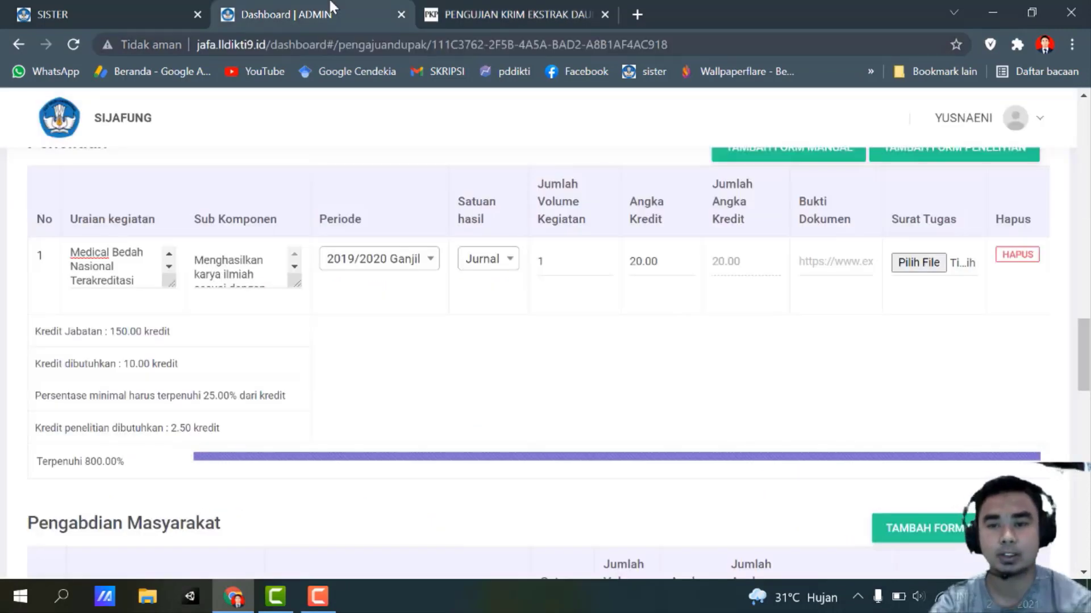
left_click(859, 265)
key("ctrl+v")
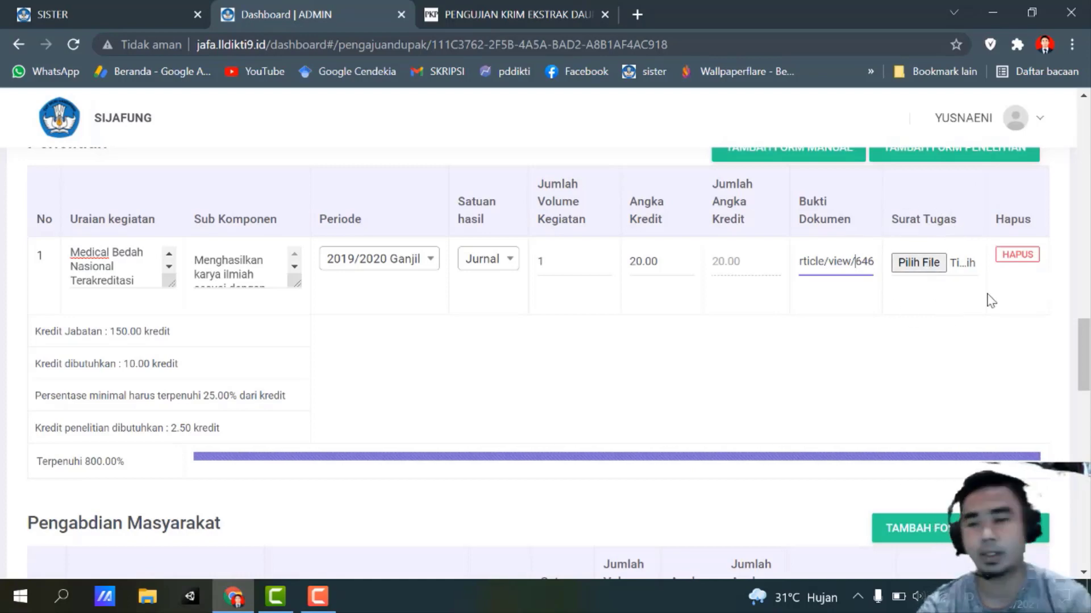
Add a new entry form to the Pengabdian Masyarakat section.
scroll(1086, 363, "down", 1)
left_click_drag(1089, 360, 1087, 390)
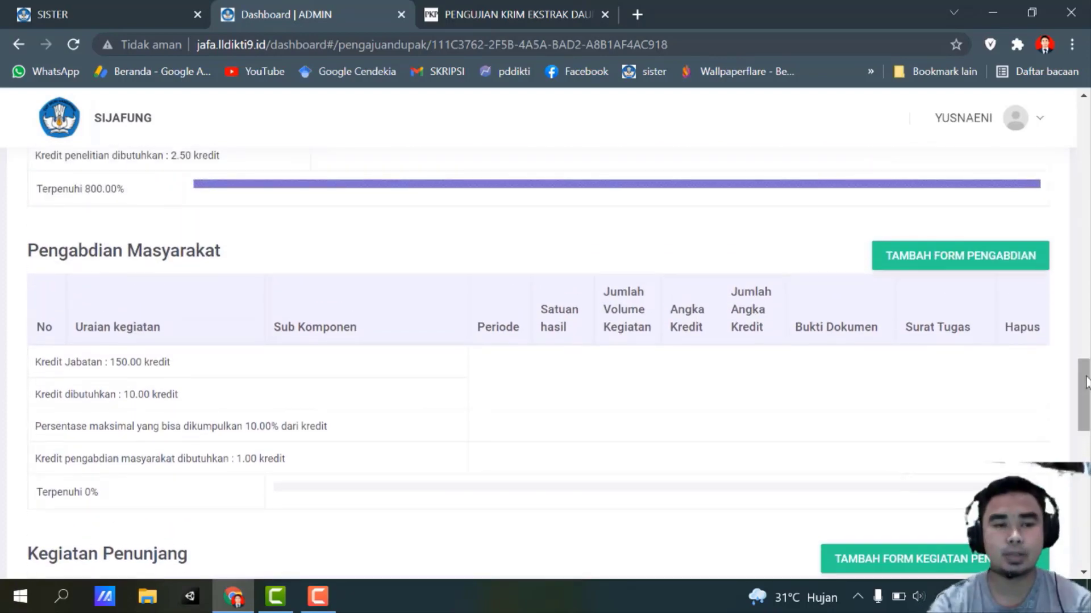
left_click(960, 267)
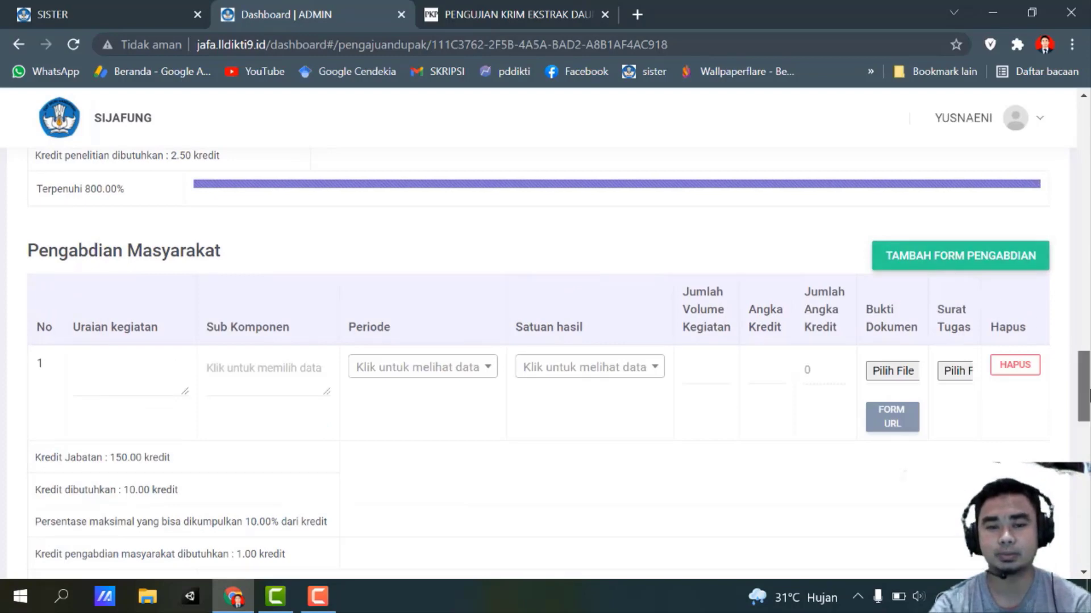
Enter "Memberikan Penyuluhan PHBS" as the Uraian kegiatan of the first Pengabdian Masyarakat entry.
scroll(1089, 392, "down", 1)
left_click(154, 328)
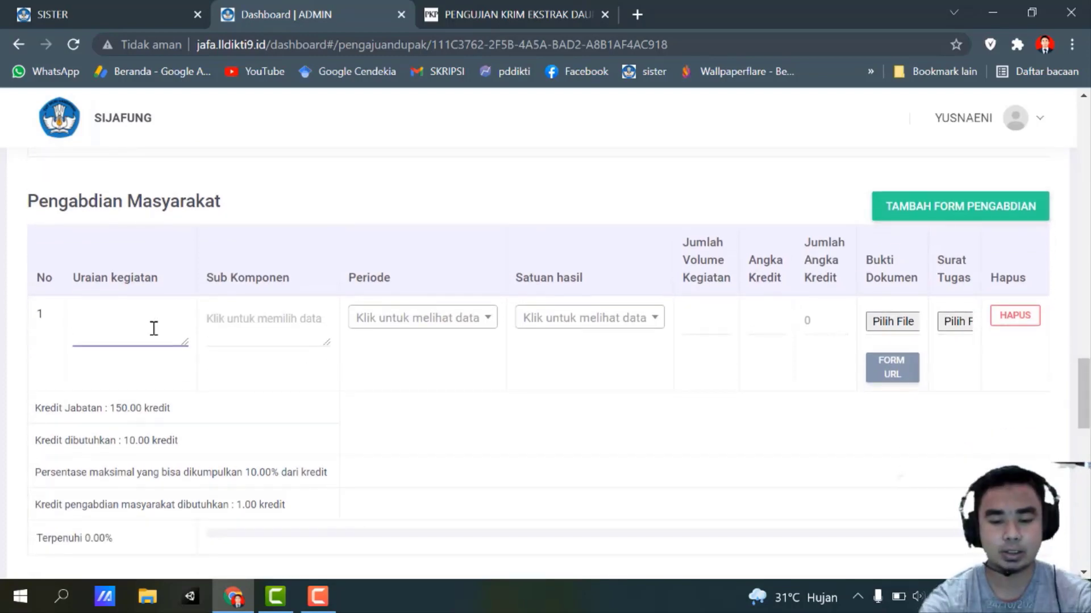
type("Memberikan")
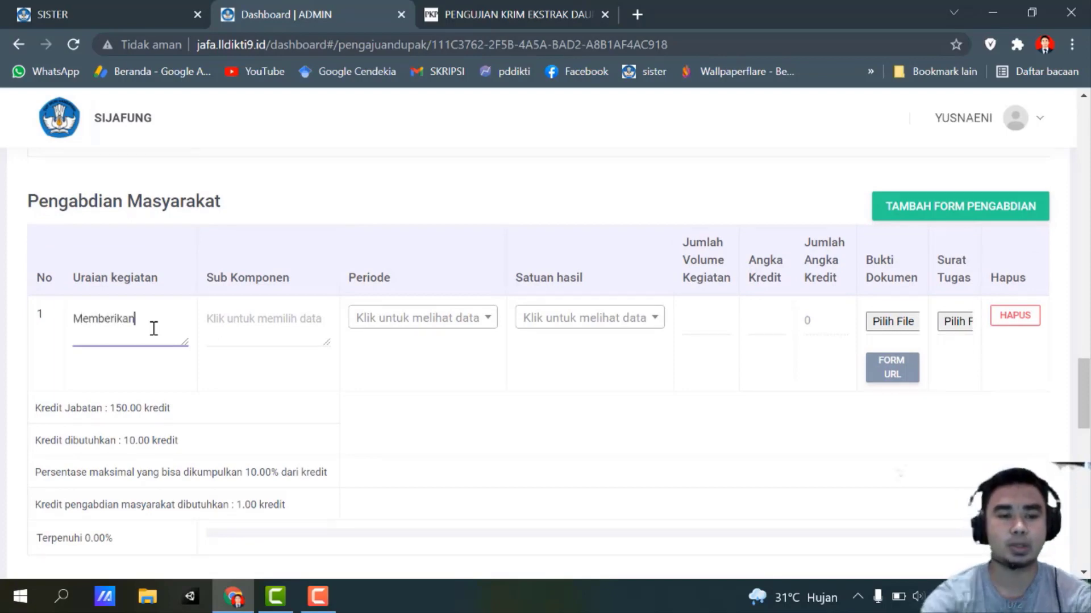
type(" Pen")
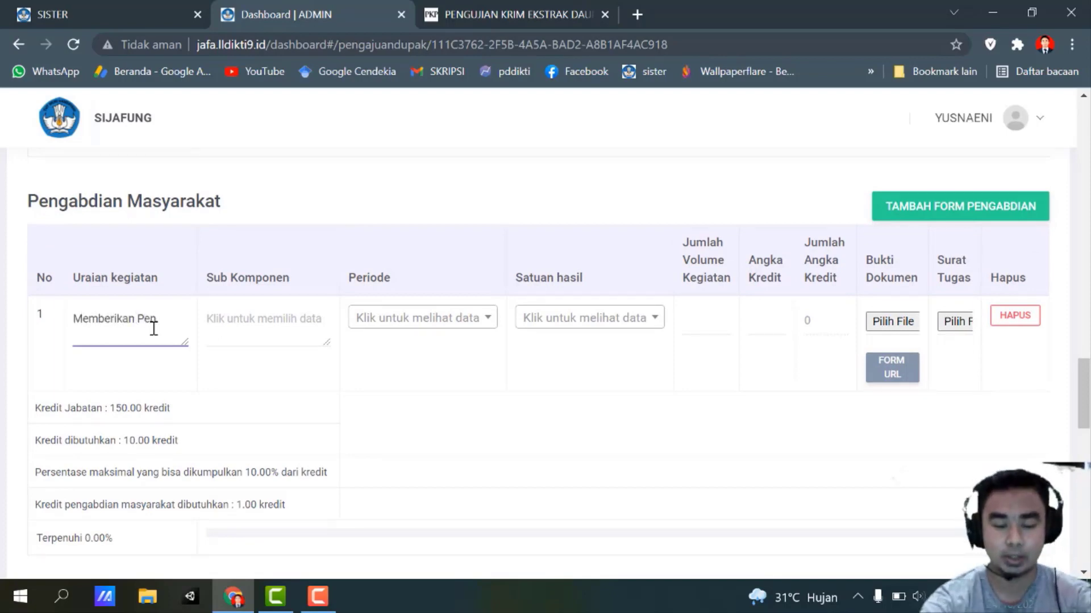
type("yulushan")
key("BackSpace")
key("BackSpace")
key("BackSpace")
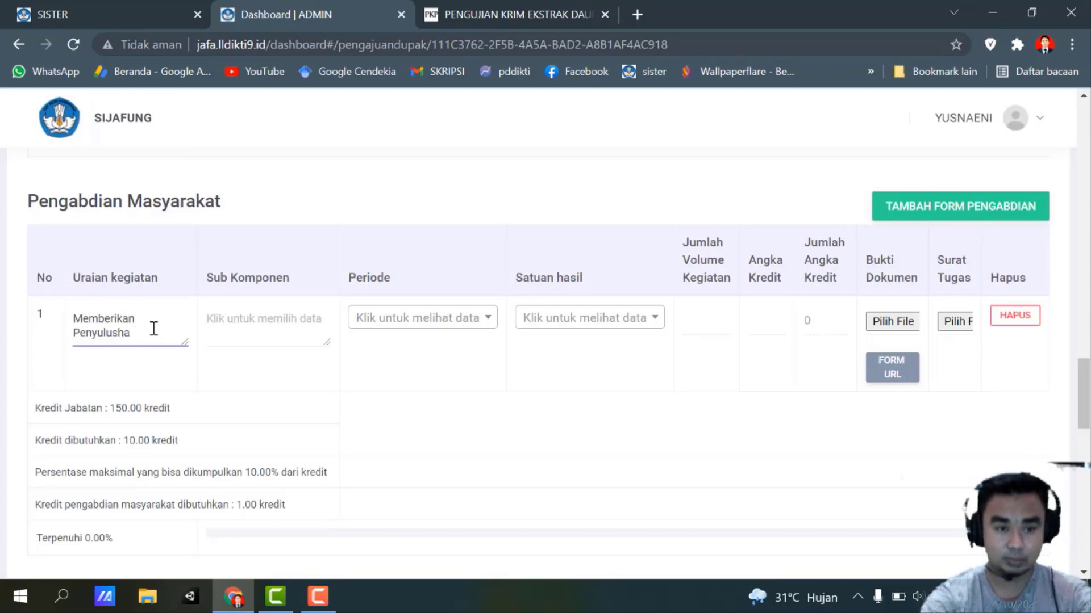
type("han ")
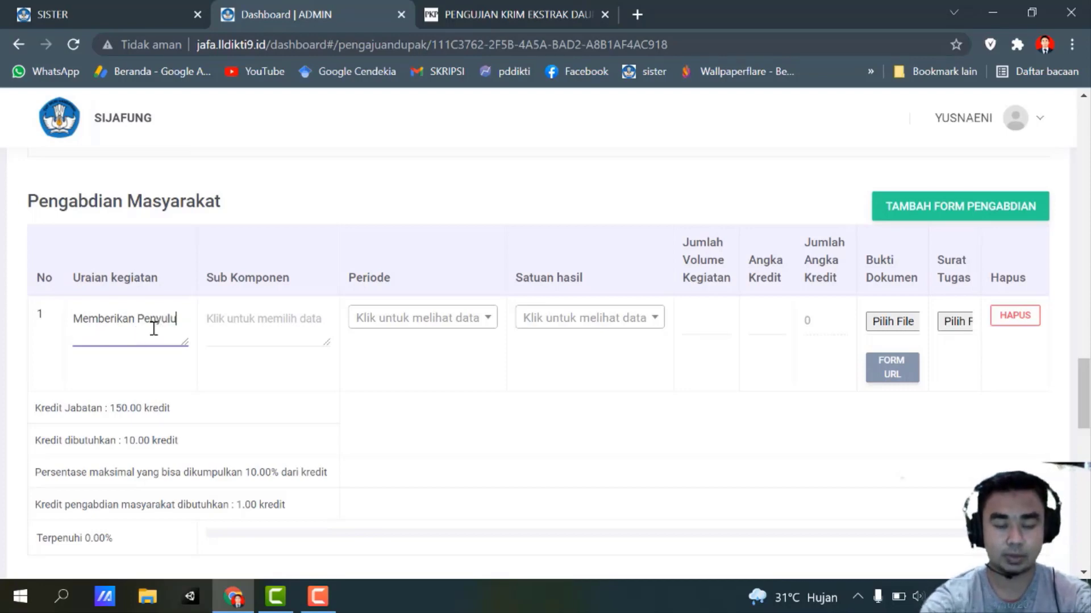
type("PHBS")
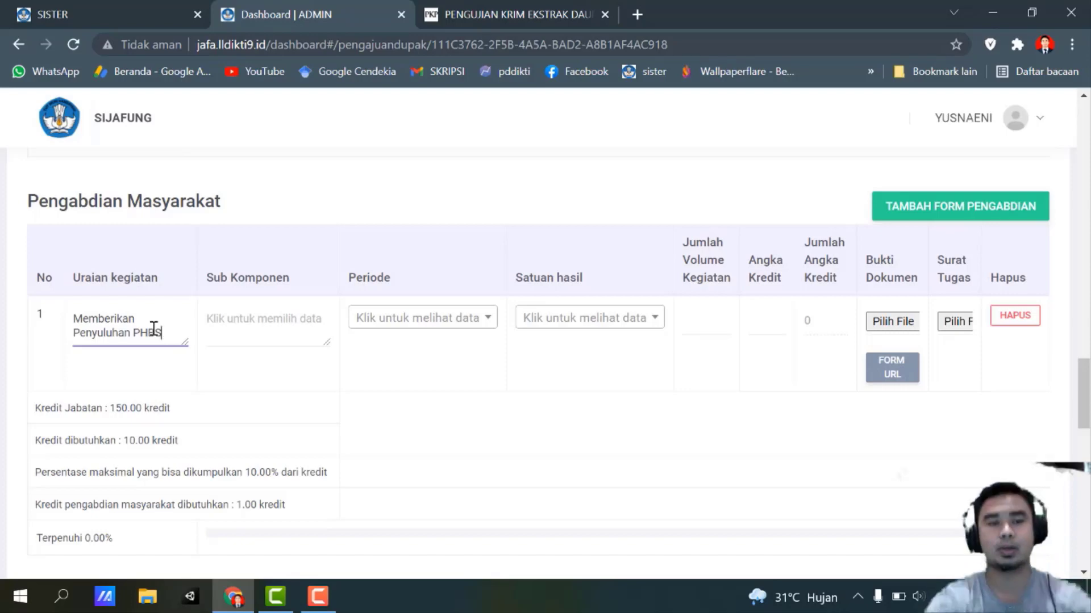
Open the Sub Komponen choices for the first Pengabdian Masyarakat entry and set Jenis Komponen to Pengabdian.
left_click(236, 324)
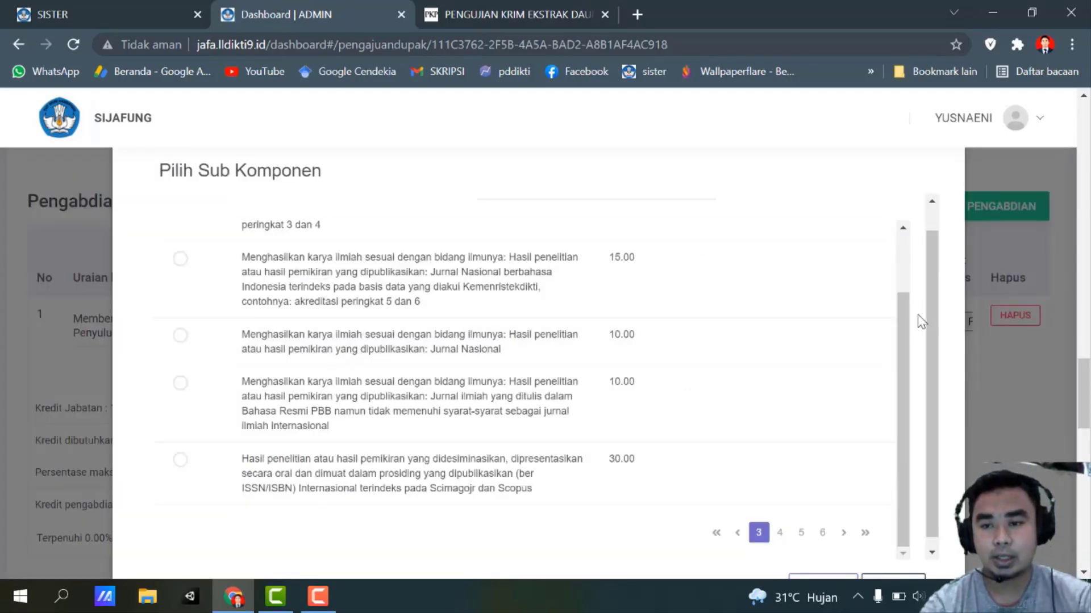
left_click_drag(904, 314, 903, 250)
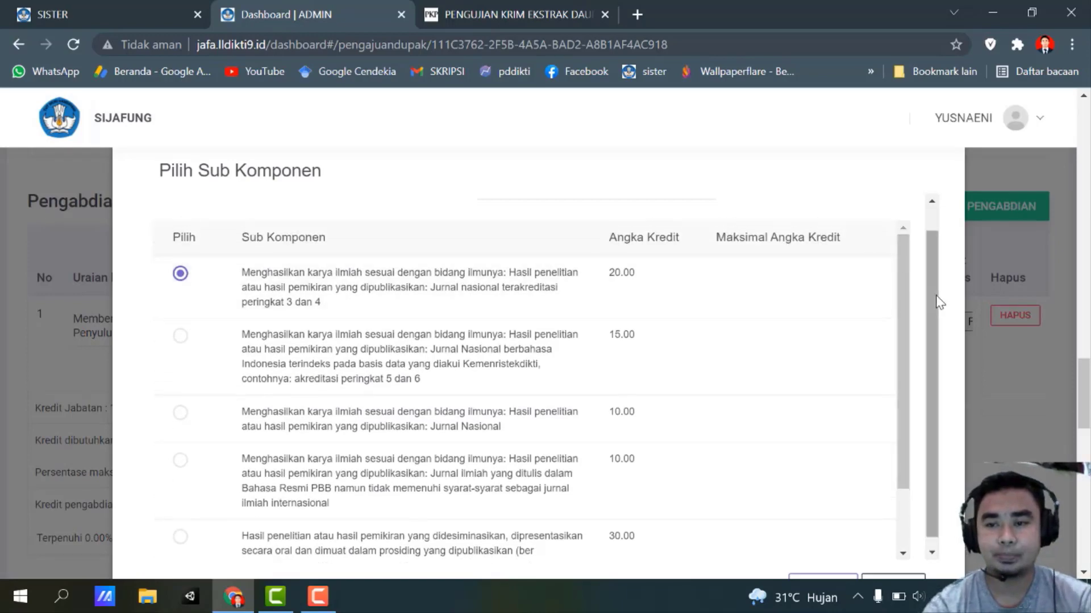
left_click_drag(936, 294, 941, 198)
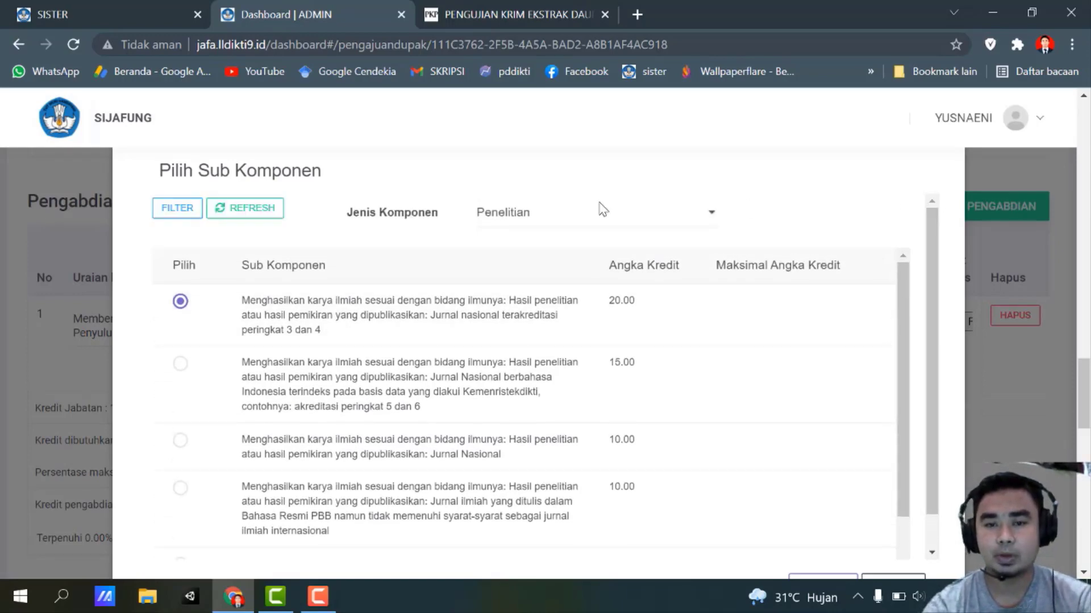
left_click(545, 215)
key("Down")
key("Return")
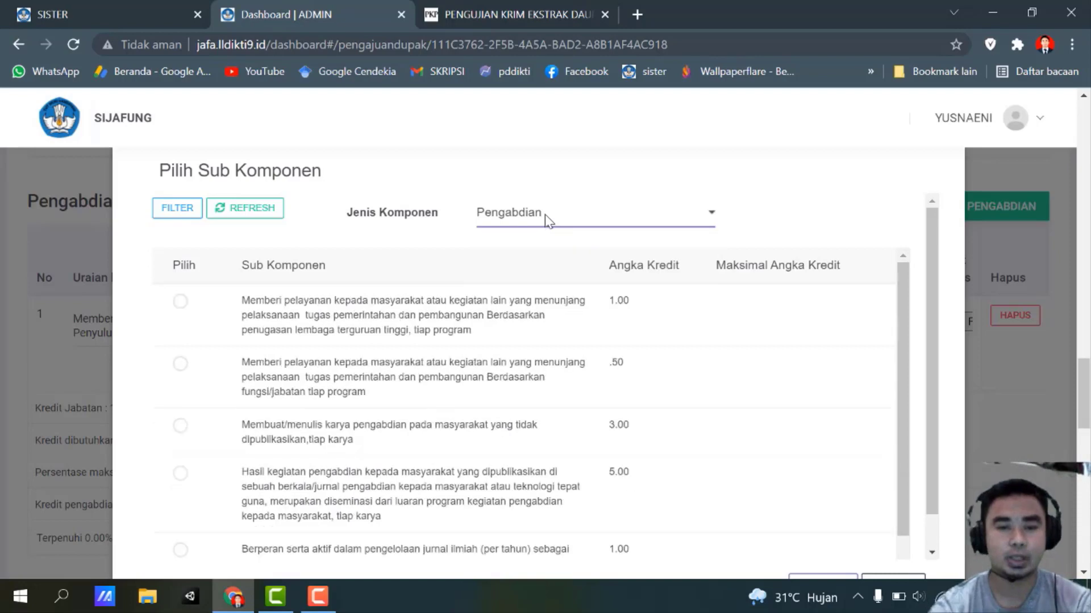
Choose the under-one-semester "Memberi latihan/penyuluhan/ penataran/ceramah" option, "Tingkat Lokal, tiap program", as the first Pengabdian Masyarakat entry's Sub Komponen.
scroll(902, 355, "down", 1)
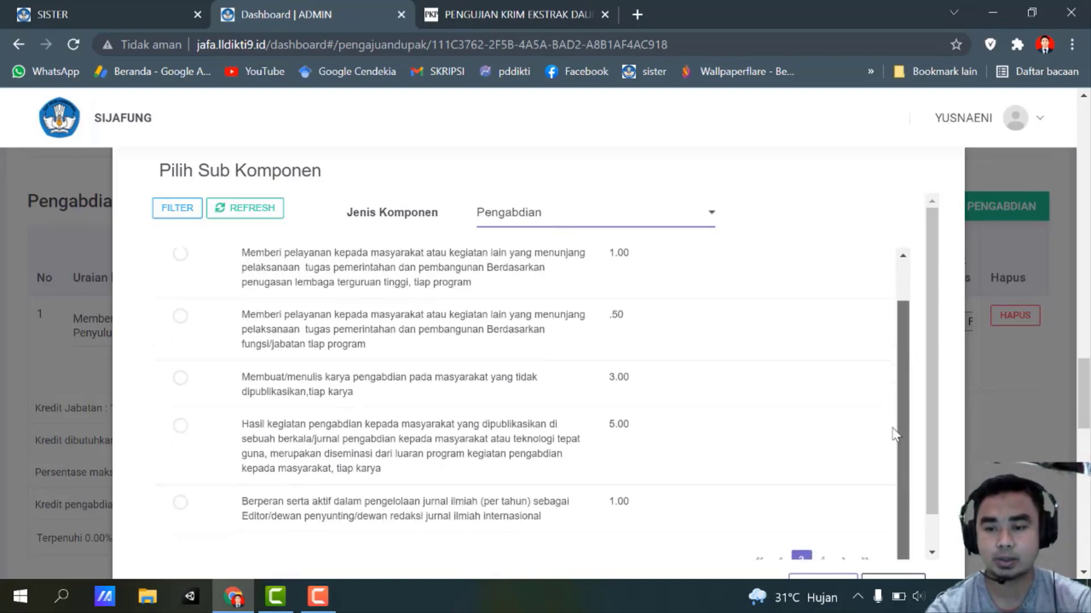
left_click(817, 585)
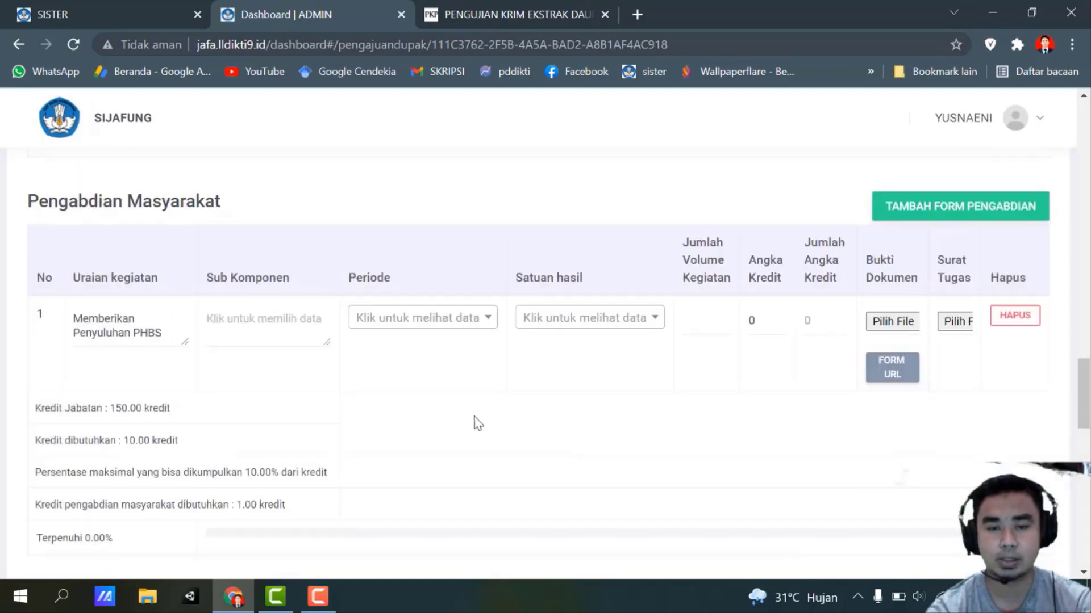
left_click(260, 318)
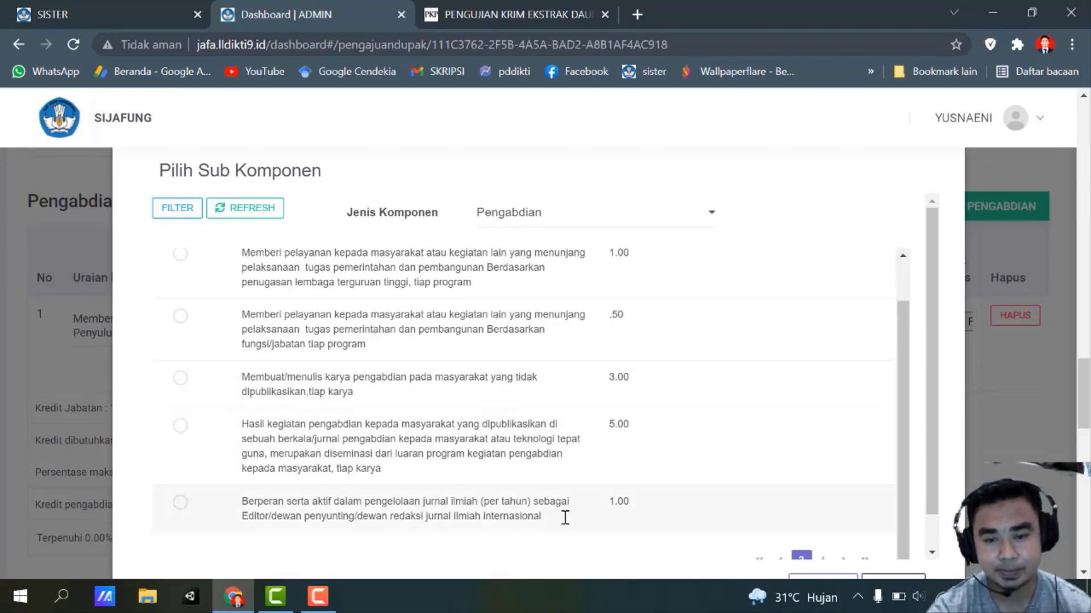
left_click(780, 563)
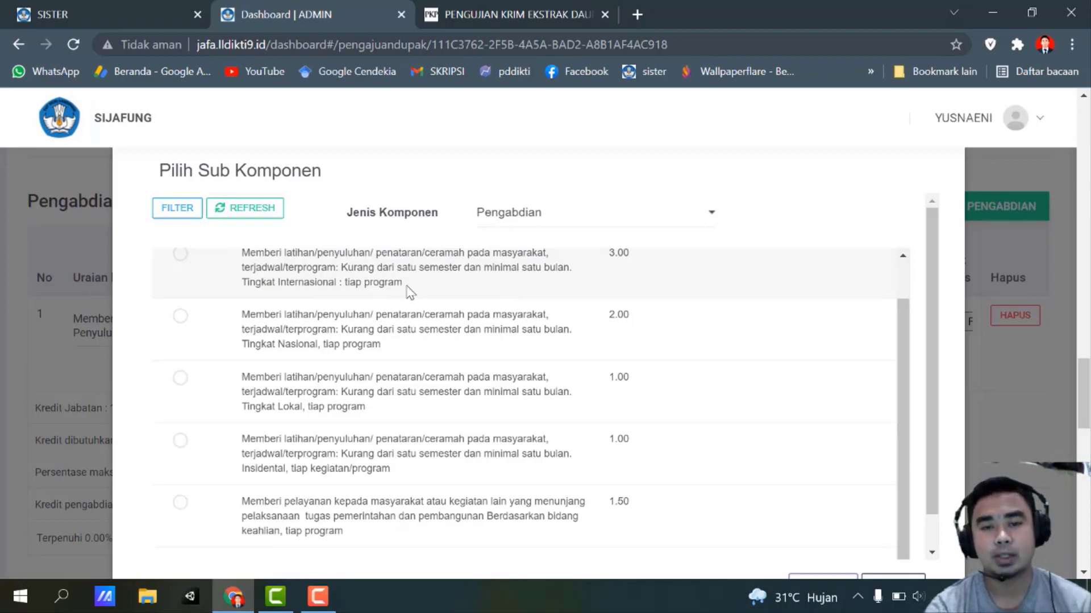
left_click_drag(406, 287, 241, 252)
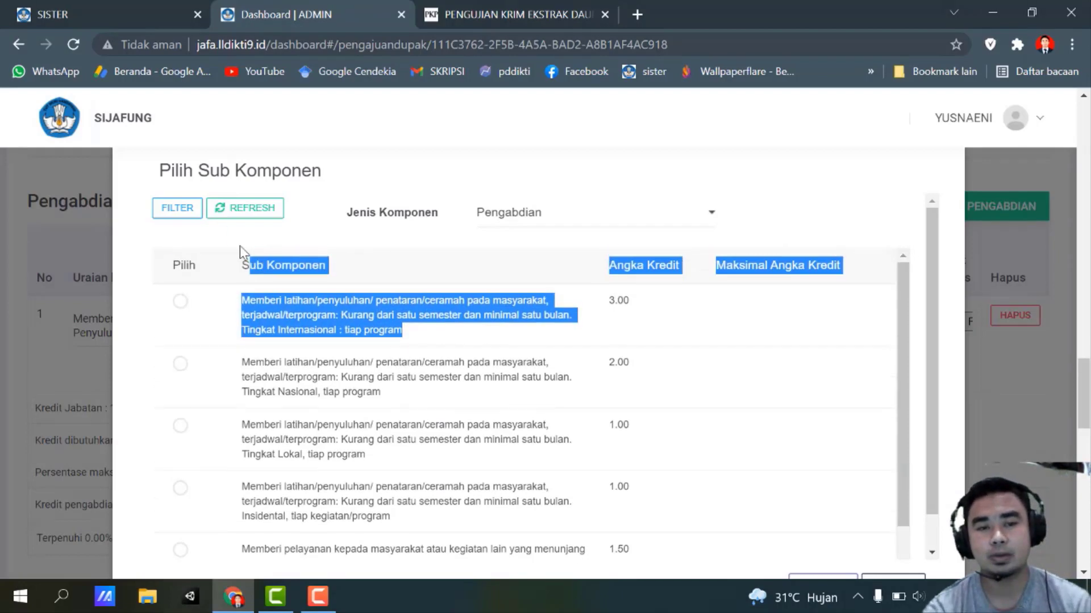
left_click(628, 323)
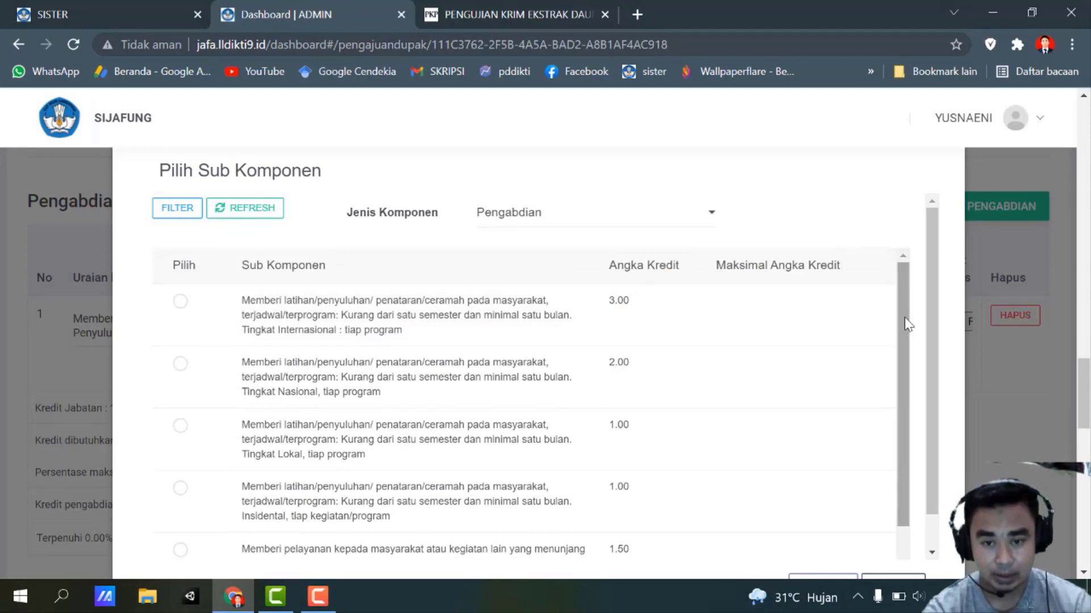
left_click_drag(905, 323, 920, 397)
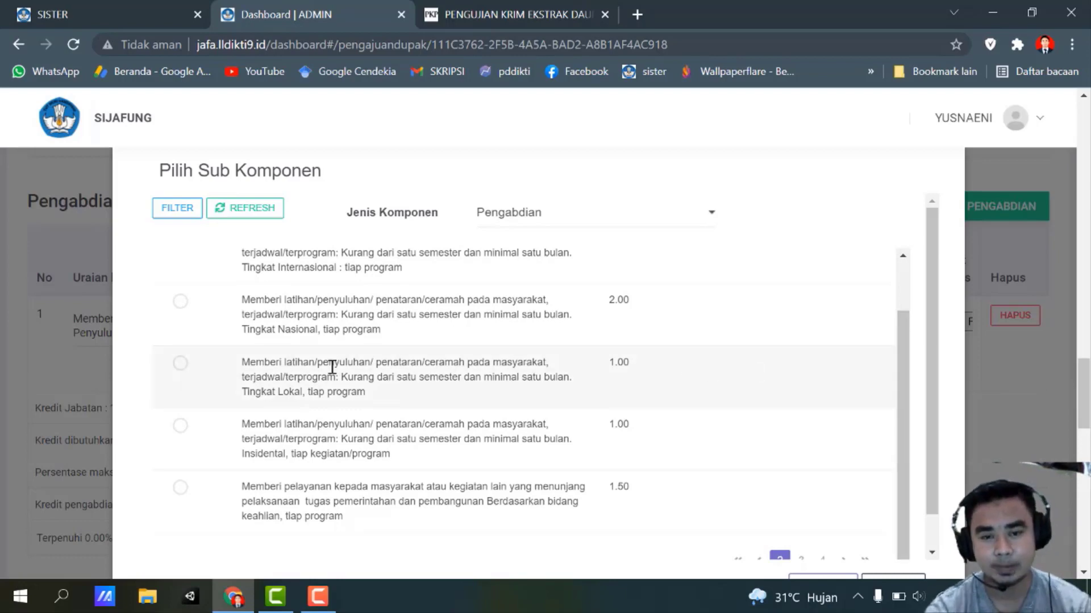
left_click(181, 364)
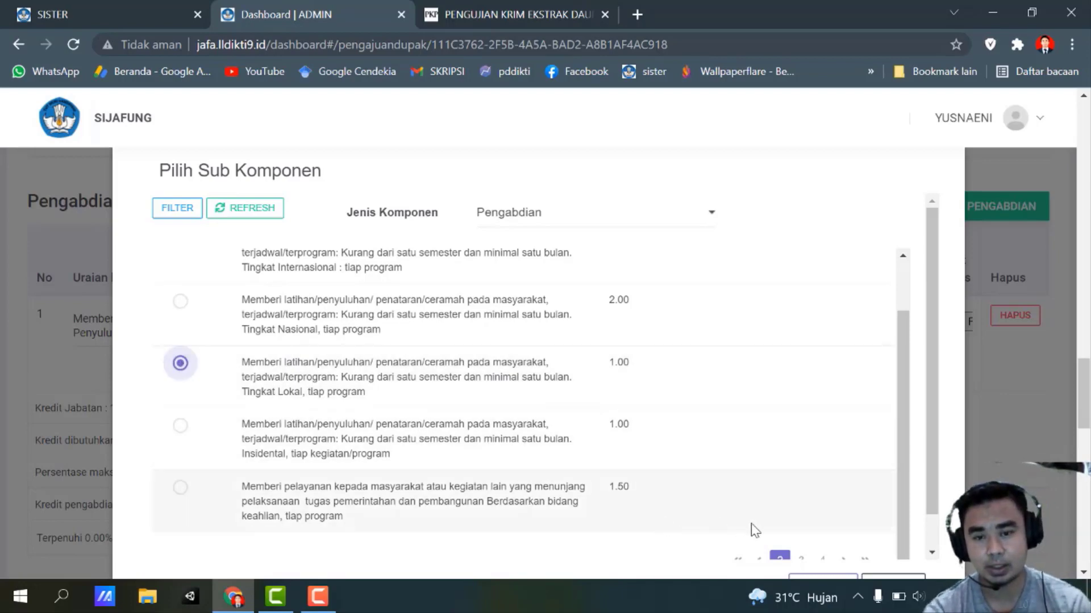
left_click(830, 579)
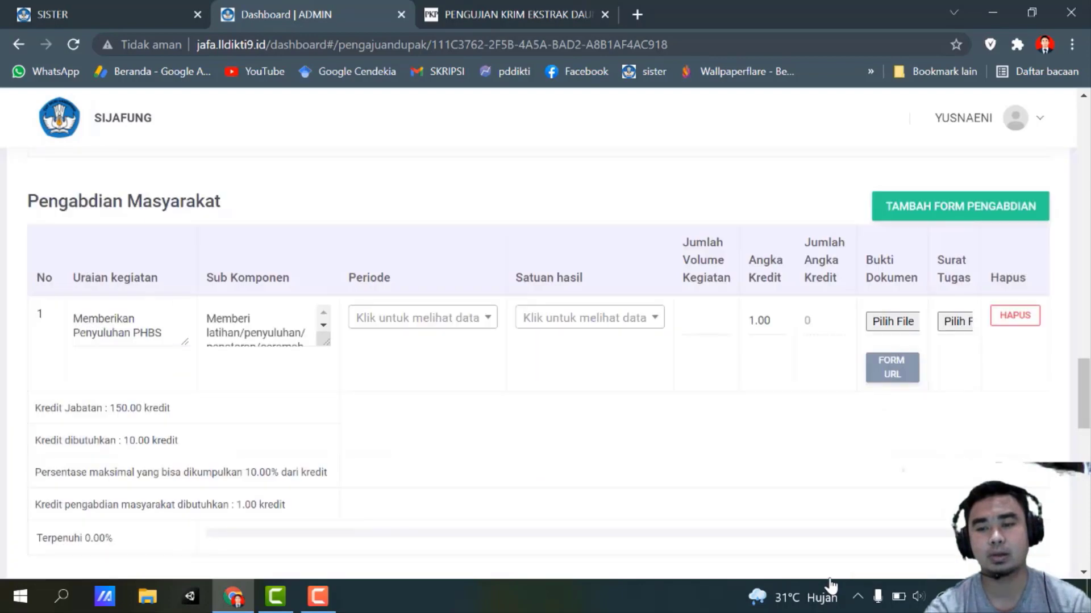
Set the Periode of the first Pengabdian Masyarakat entry to 2019/2020 Ganjil.
mouse_move(1085, 386)
left_mouse_down()
mouse_move(1085, 430)
mouse_move(1084, 380)
left_mouse_up()
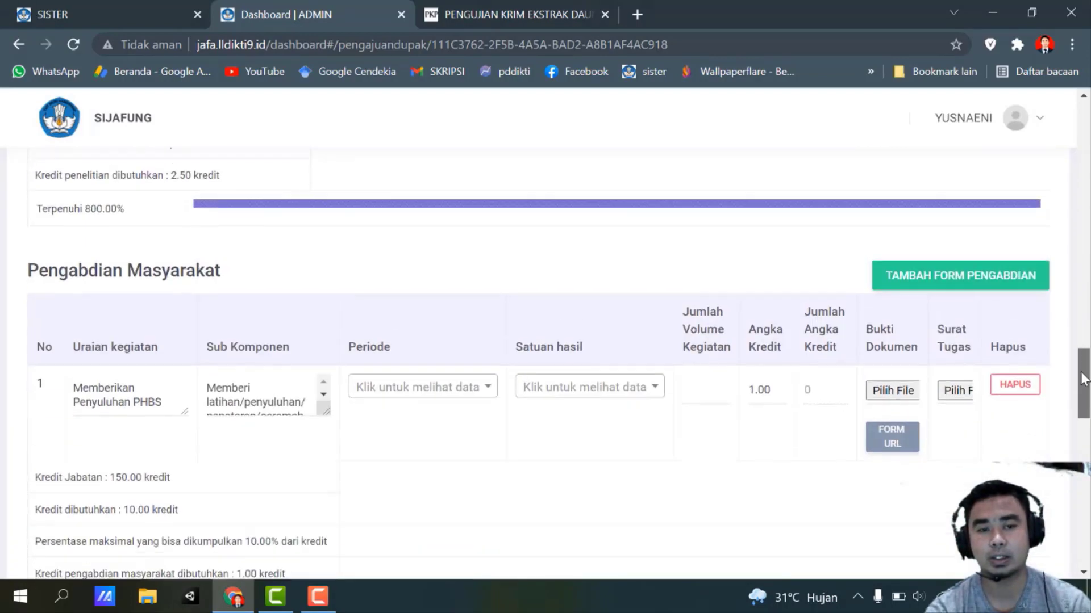
left_click(447, 377)
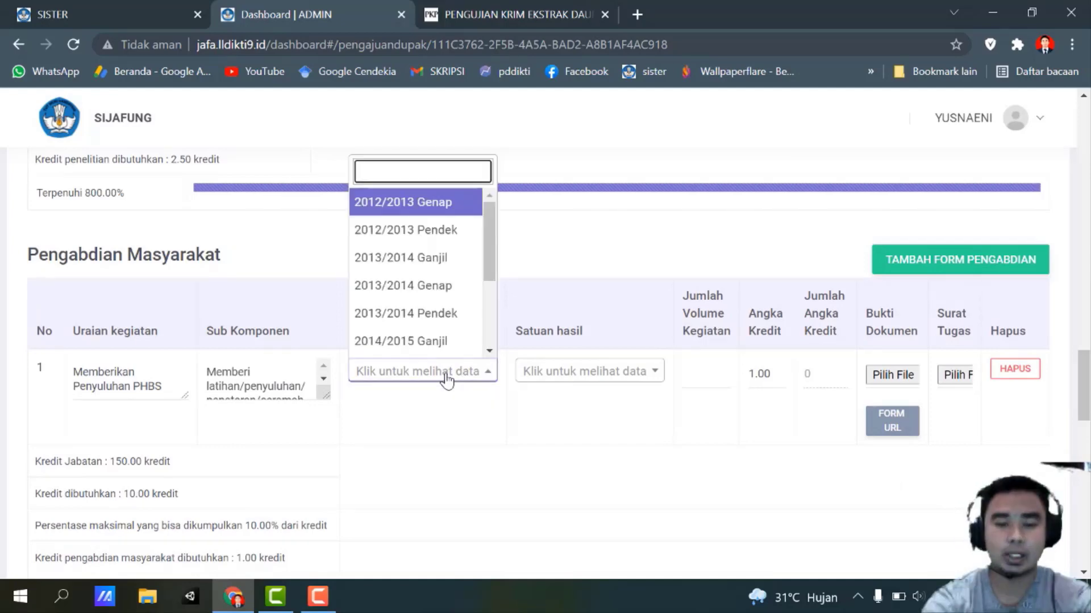
type("2019")
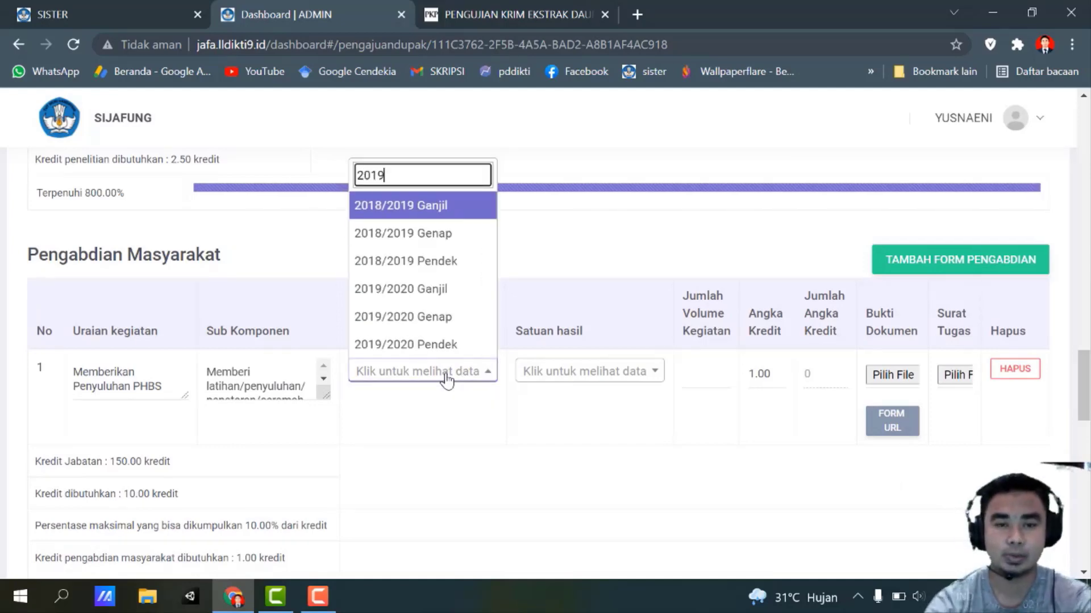
key("Down")
key("Down")
key("Down")
key("Down")
key("Up")
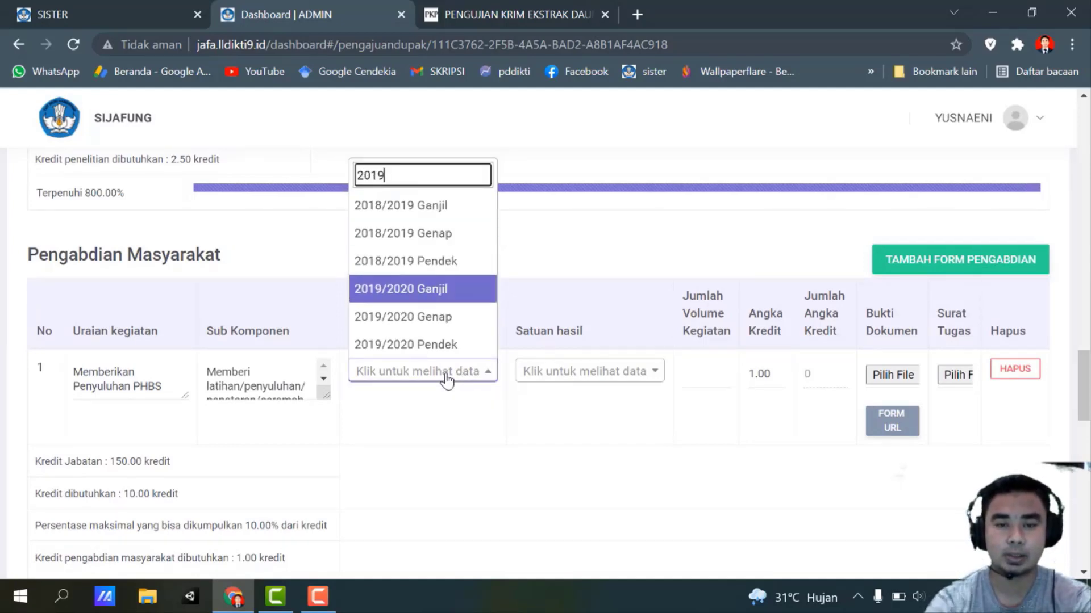
key("Return")
Set the Satuan hasil of the first Pengabdian Masyarakat entry to Per Semester.
left_click(537, 378)
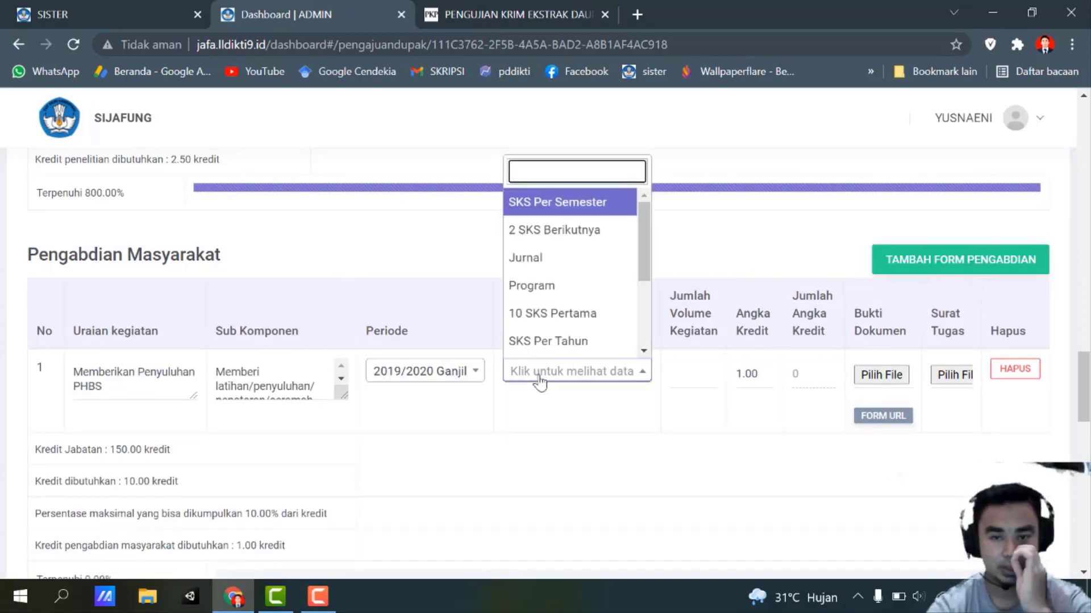
key("Down")
key("Up")
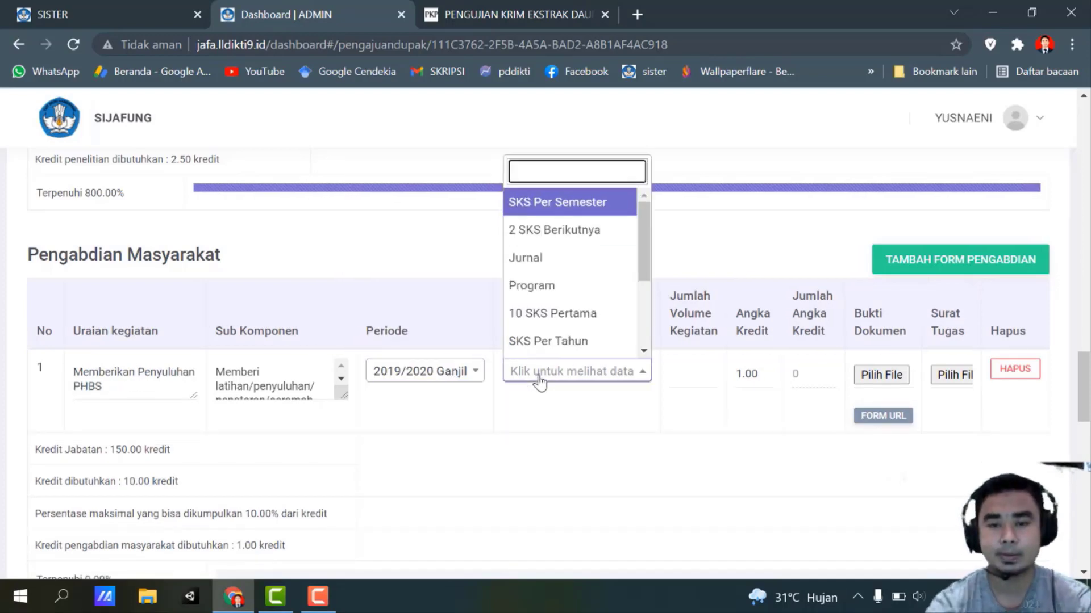
key("Down")
key("Down")
key("Down")
key("Down")
key("Down")
key("Down")
key("Down")
key("Down")
key("Down")
key("Down")
key("Down")
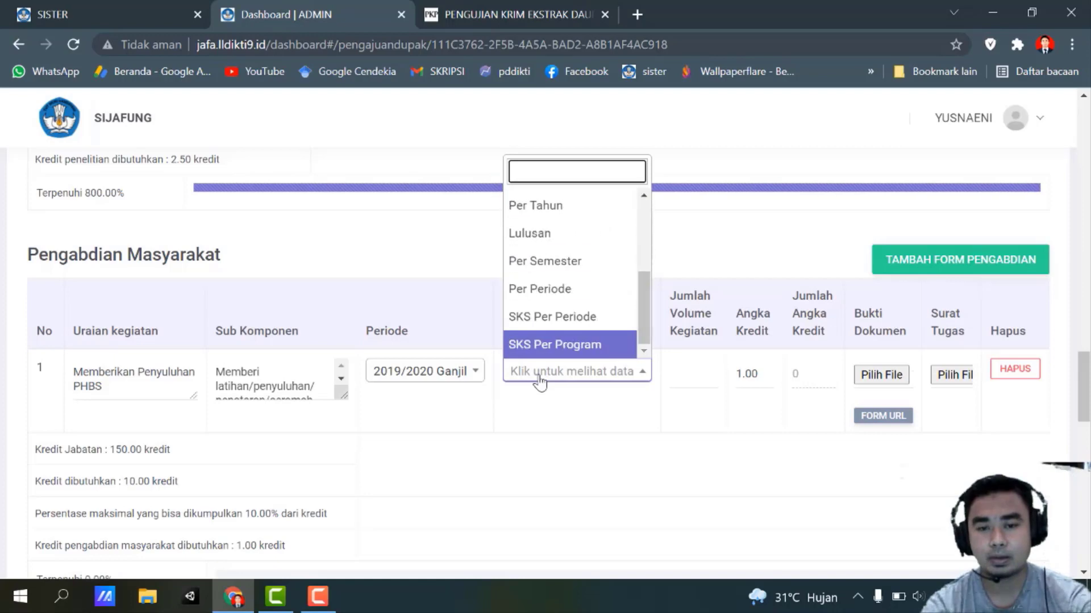
key("Up")
key("Up")
key("Up")
key("Up")
key("Up")
key("Up")
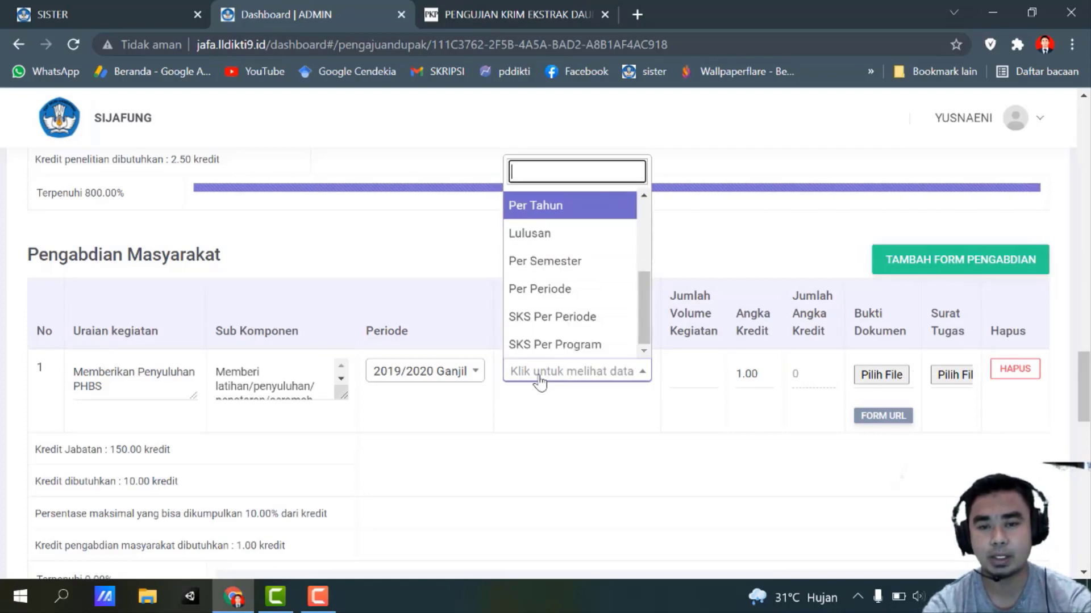
key("Down")
key("Down")
key("Down")
key("Down")
key("Up")
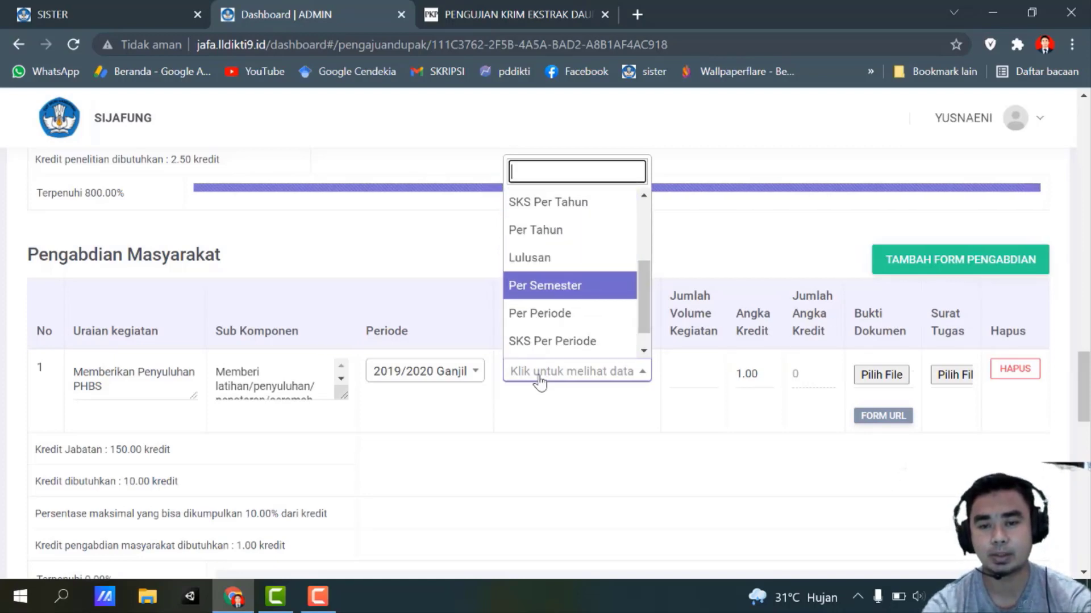
key("Return")
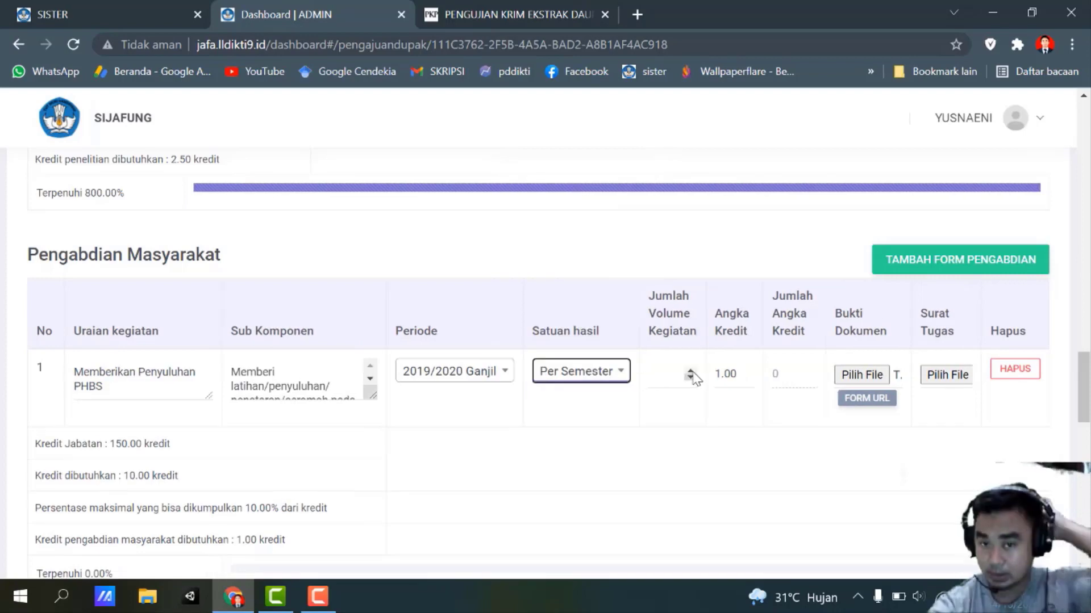
Enter 1 as the Jumlah Volume Kegiatan of the first Pengabdian Masyarakat entry.
left_click(657, 376)
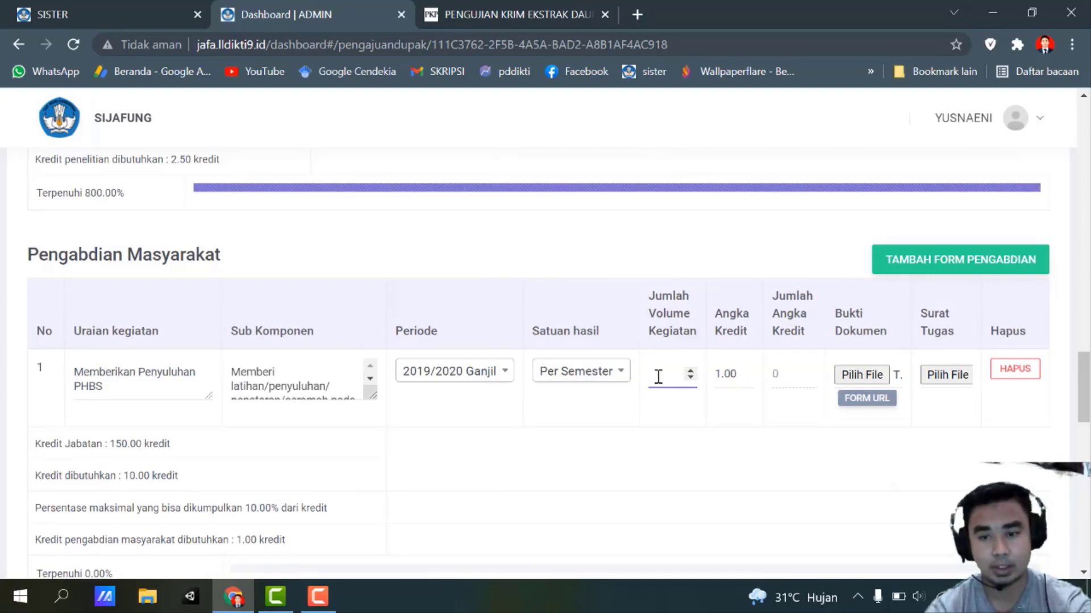
type("1")
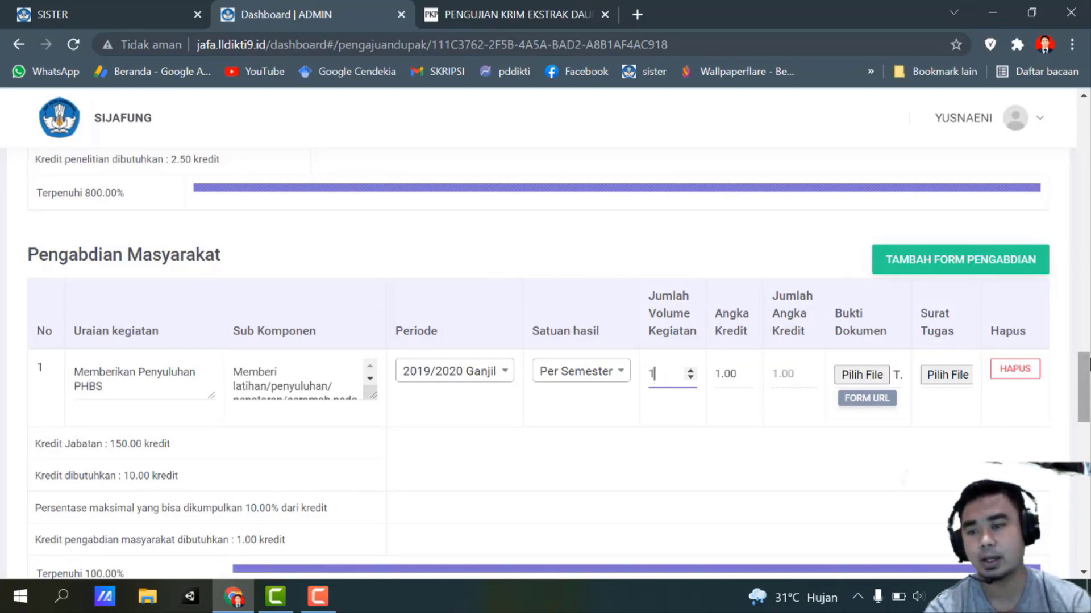
scroll(559, 367, "down", 2)
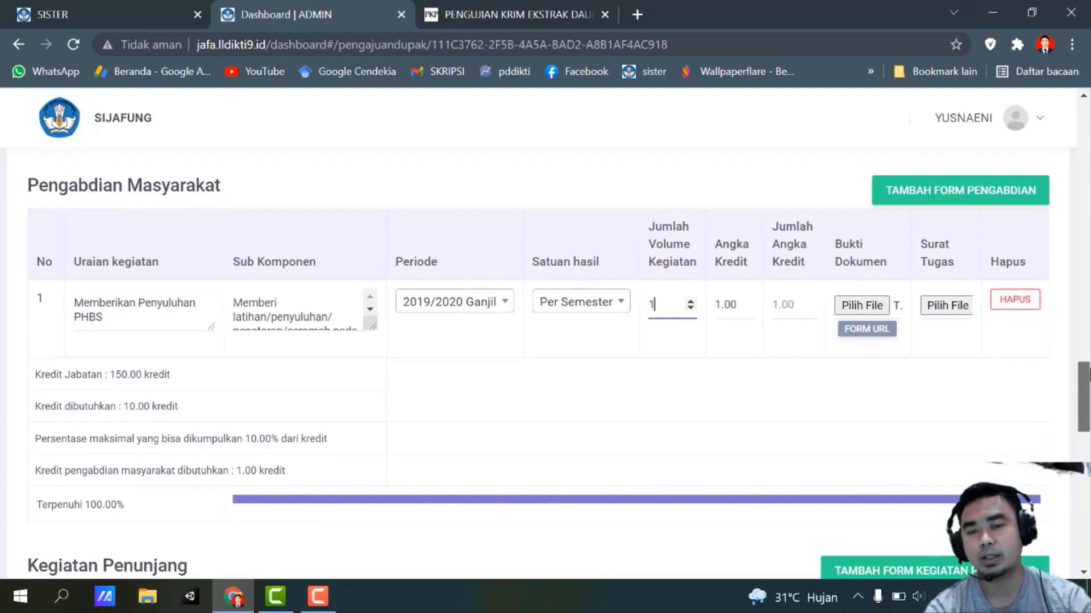
scroll(559, 371, "up", 1)
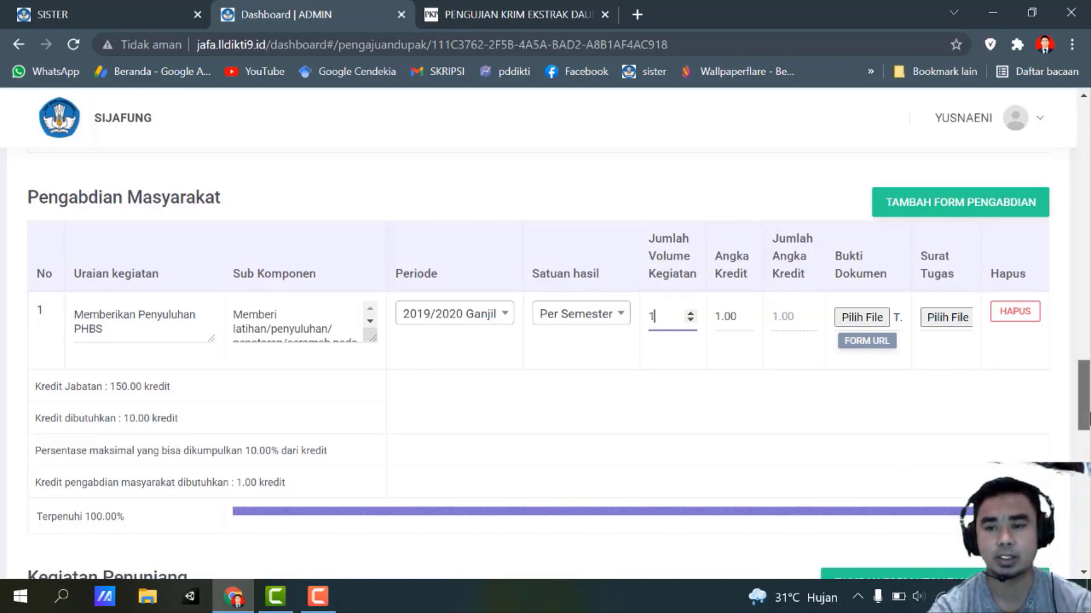
Add a new entry form to the Kegiatan Penunjang section.
scroll(545, 364, "down", 3)
scroll(546, 363, "down", 2)
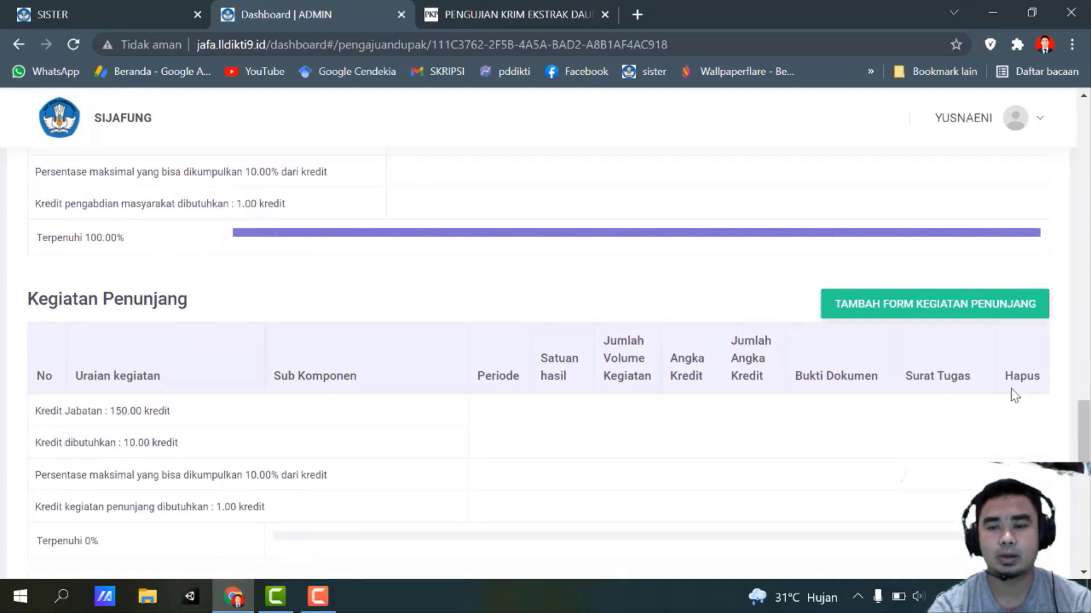
scroll(1082, 421, "down", 1)
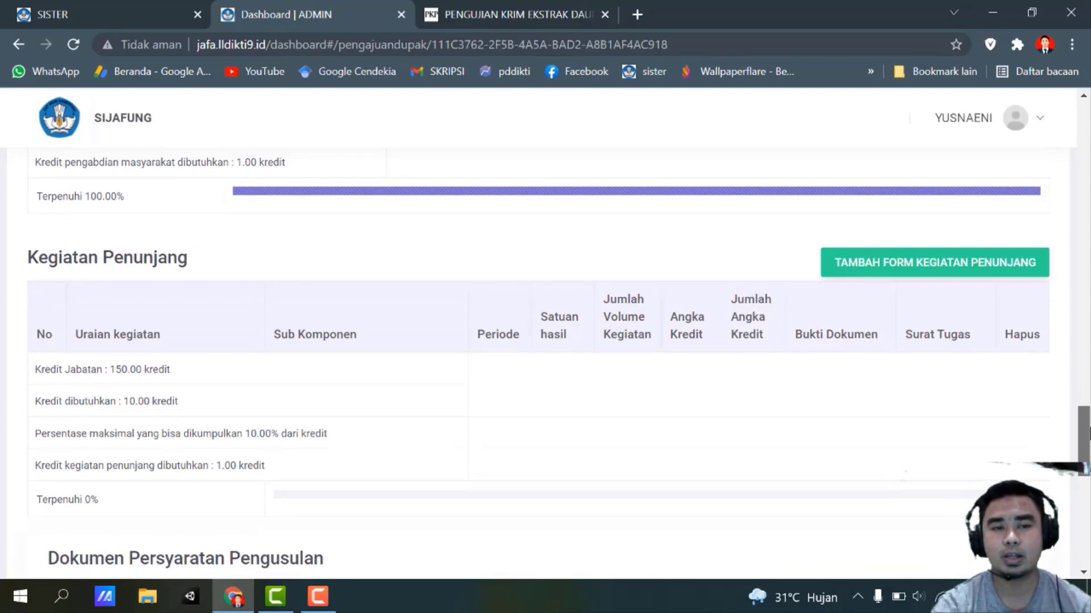
scroll(1082, 426, "down", 1)
left_click(927, 250)
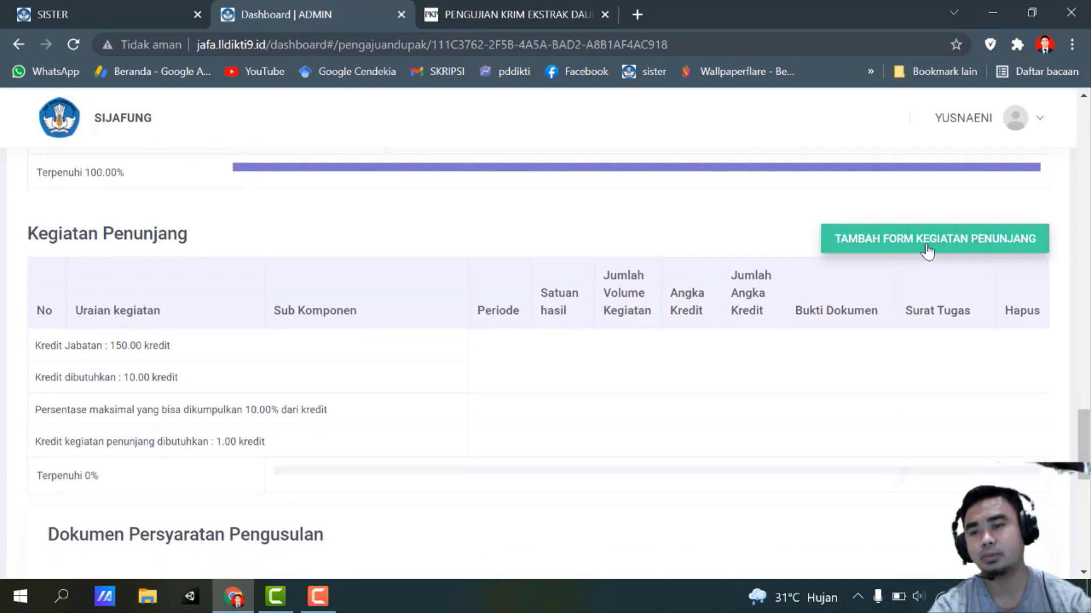
Enter "Mengikuti Seminar Nasional Keperawatan" as the Uraian kegiatan of the first Kegiatan Penunjang entry.
scroll(1082, 423, "down", 2)
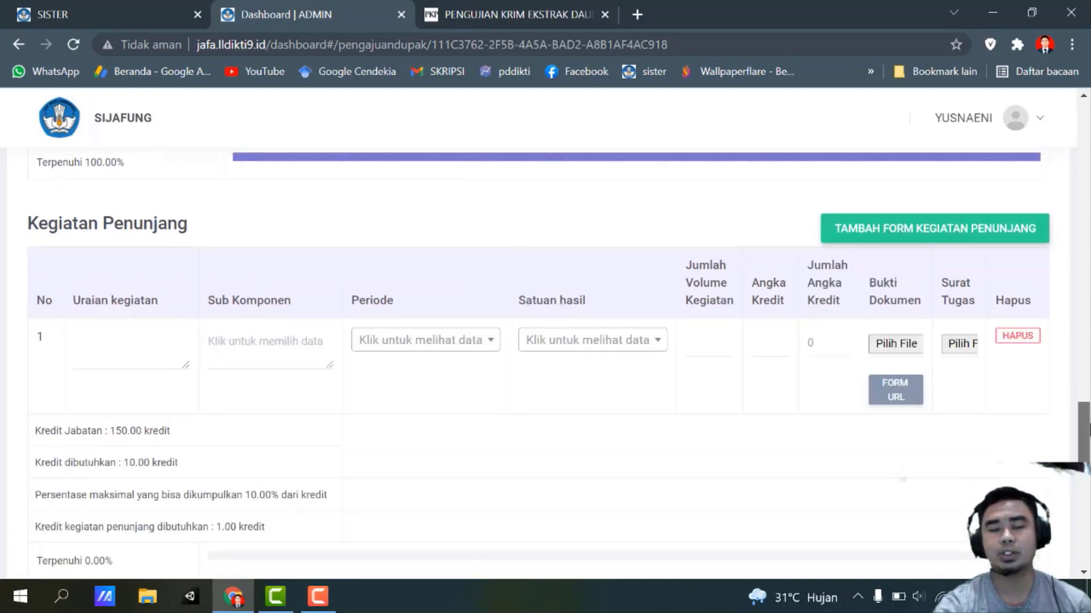
left_click(139, 276)
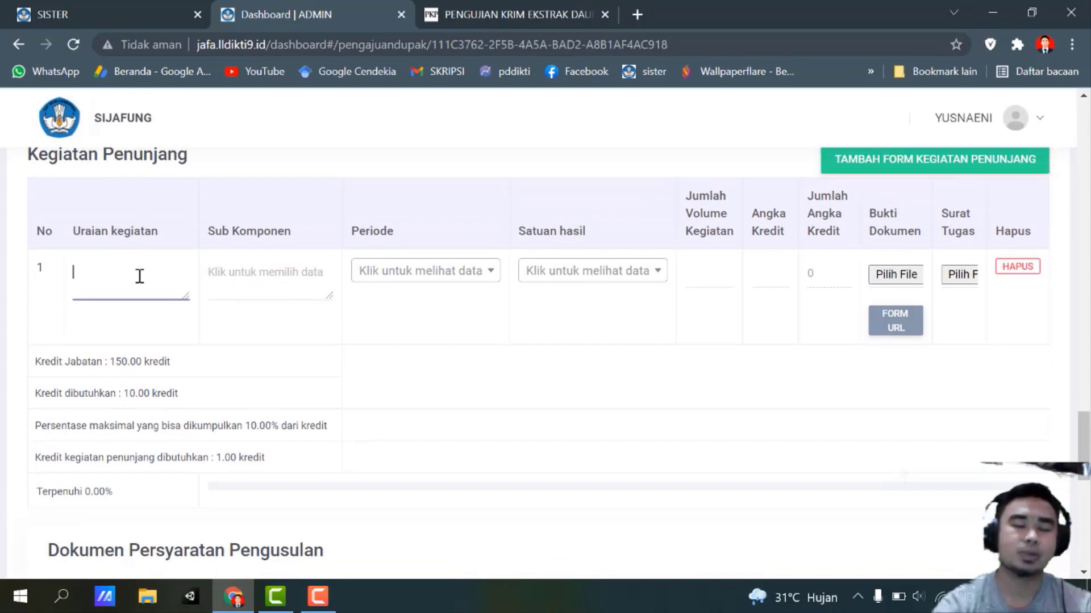
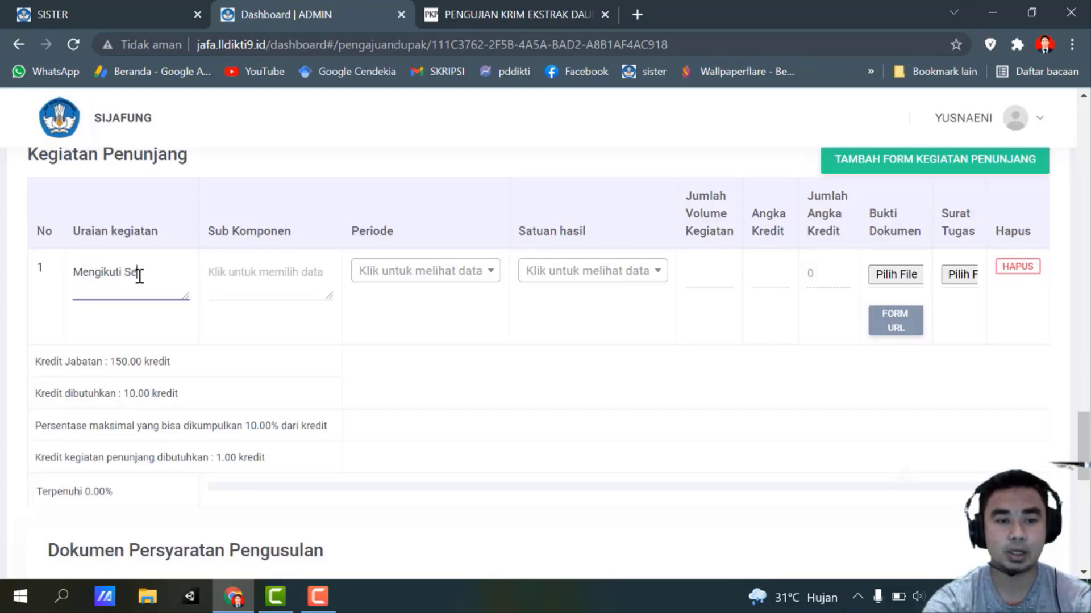
type("minar Na")
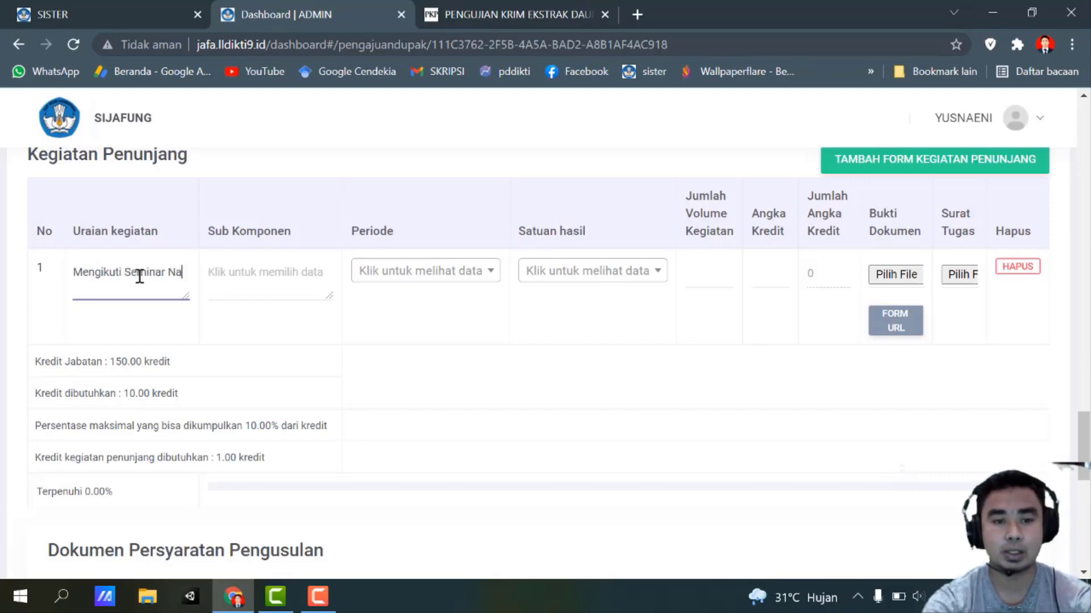
type("sional Keperawqtan")
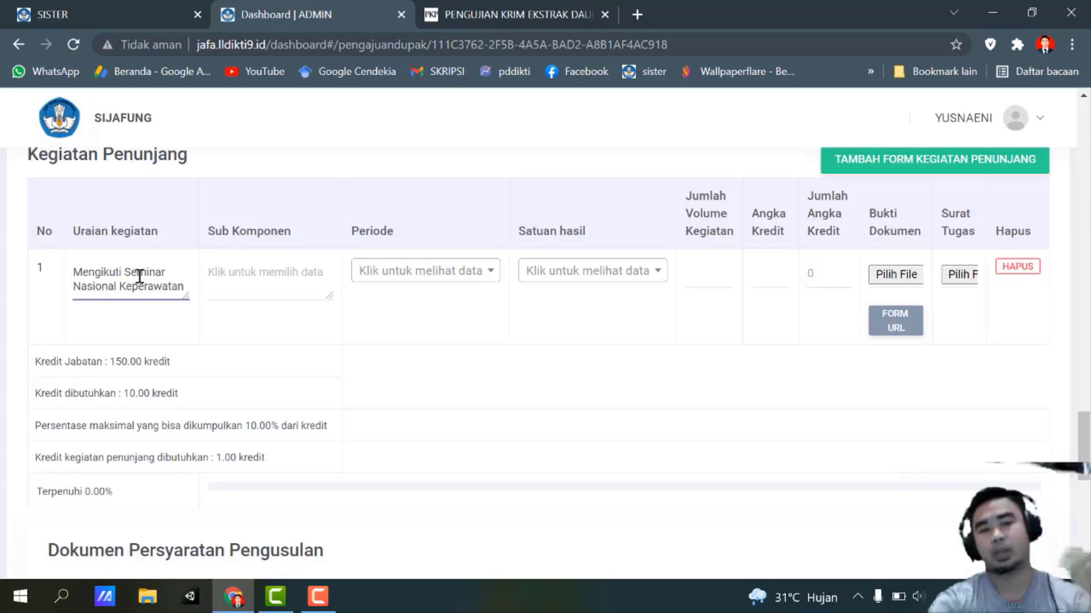
Set the Kegiatan Penunjang entry's Sub Komponen to the Penunjang option "Berperan serta aktif dalam pertemuan ilmiah di lingkungan Perguruan Tinggi sebagai : Anggota/peserta, tiap kegiatan".
left_click(264, 282)
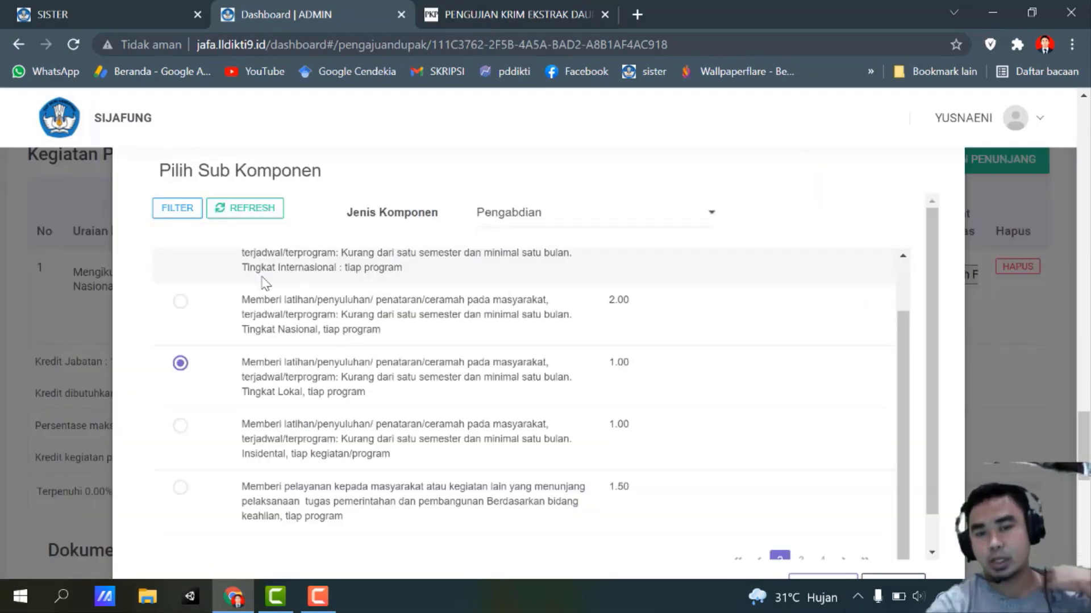
left_click(508, 215)
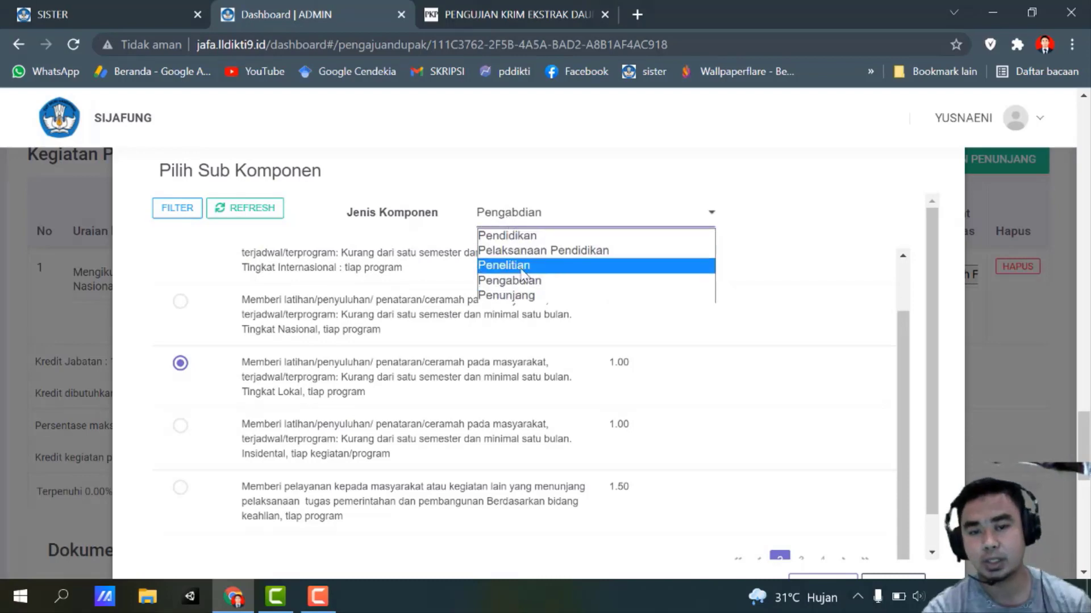
left_click(521, 295)
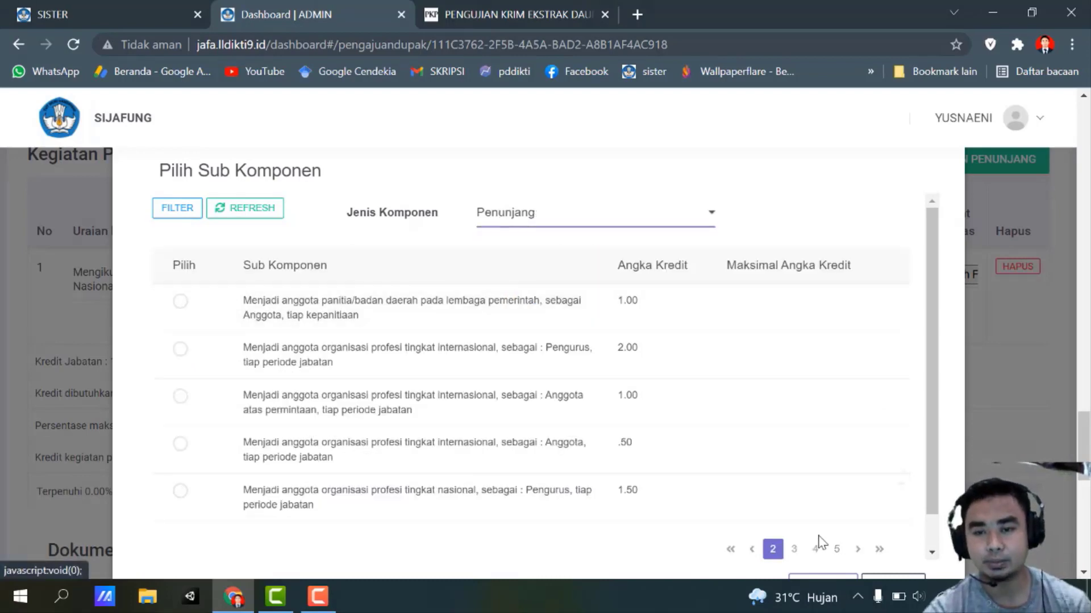
left_click(750, 550)
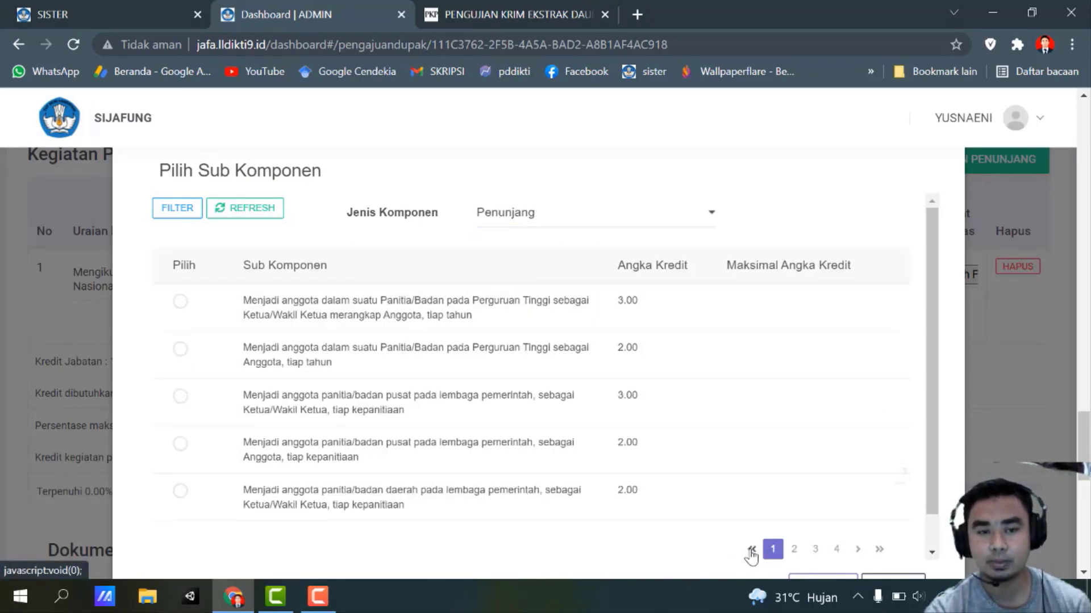
left_click(793, 550)
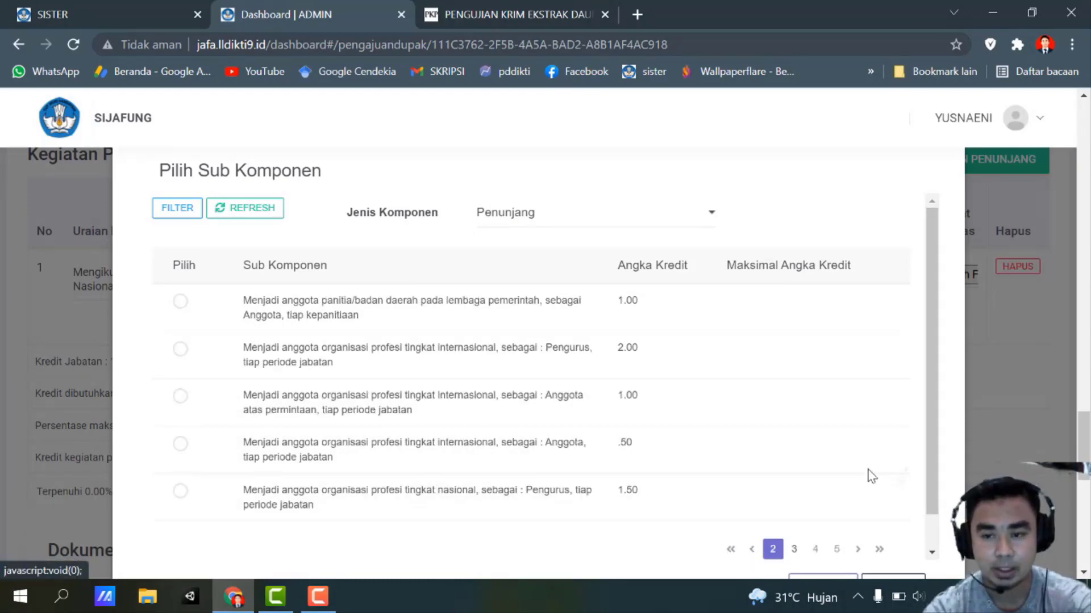
left_click_drag(927, 401, 928, 421)
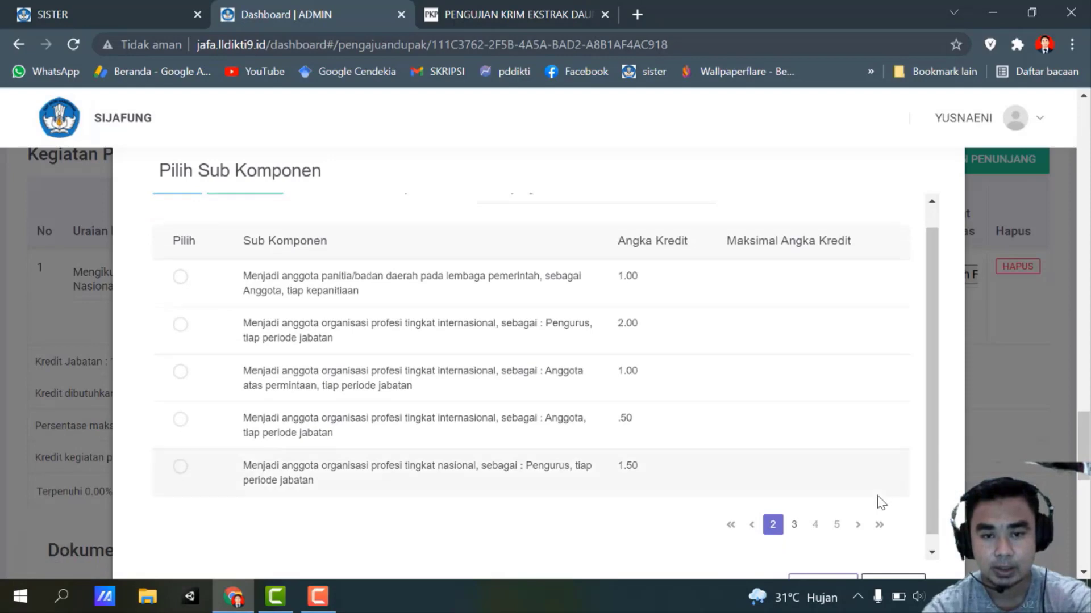
left_click(794, 526)
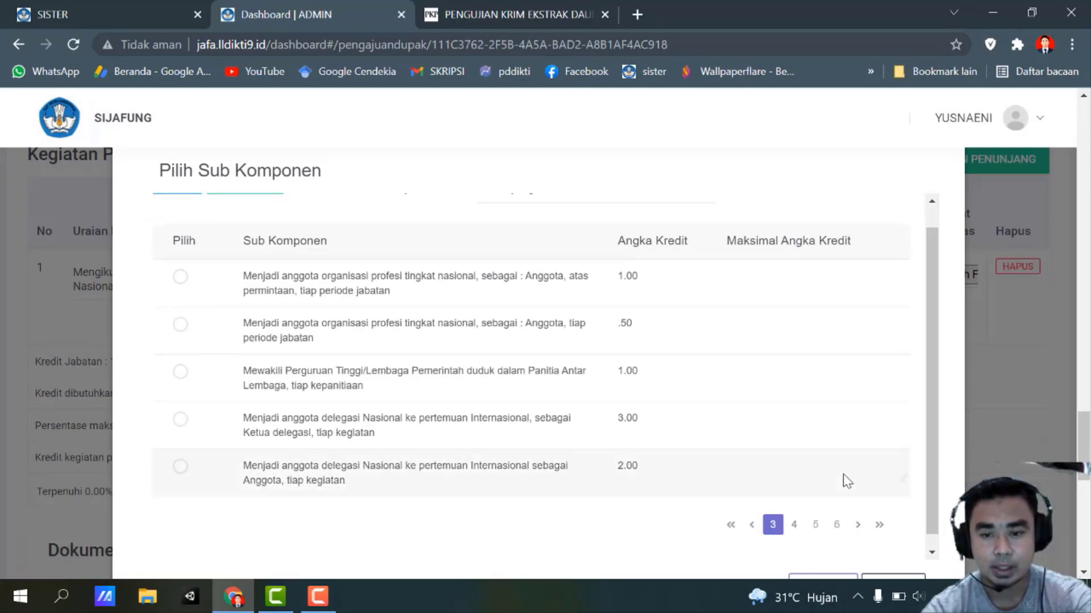
left_click(795, 526)
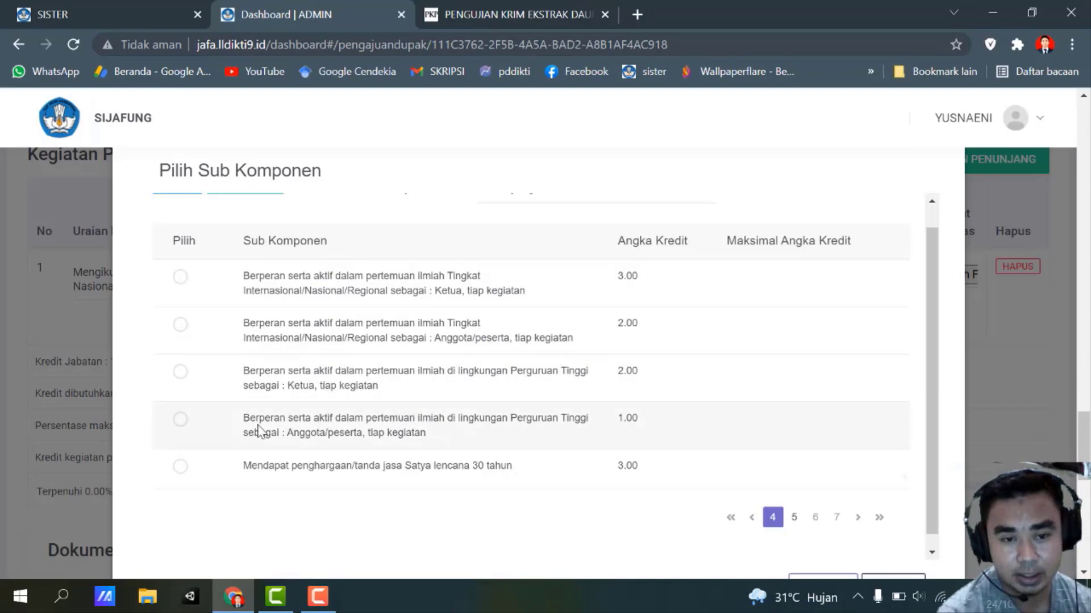
left_click(180, 420)
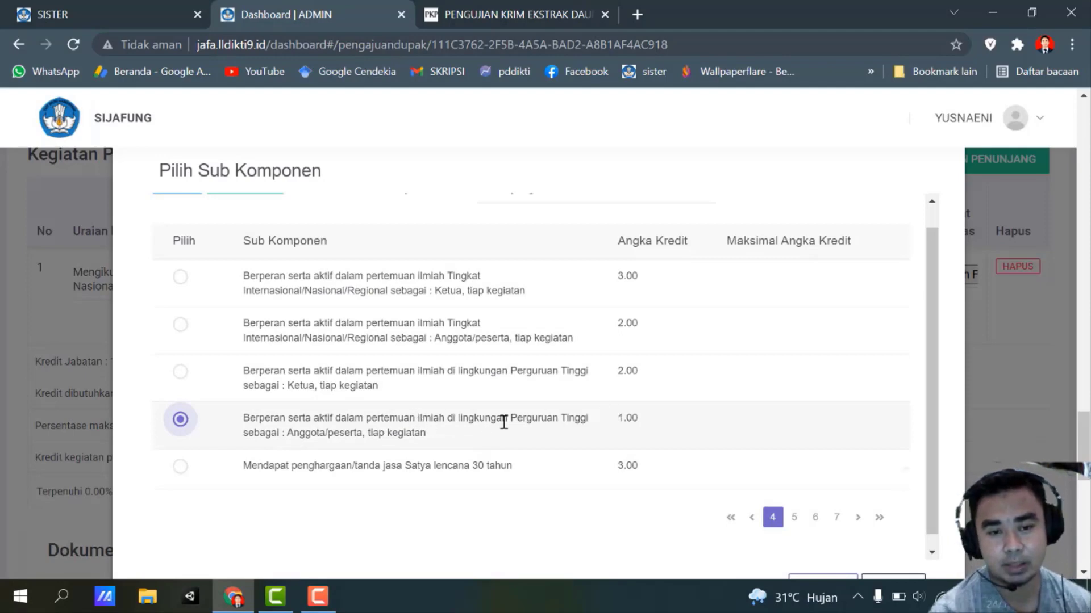
left_click(812, 576)
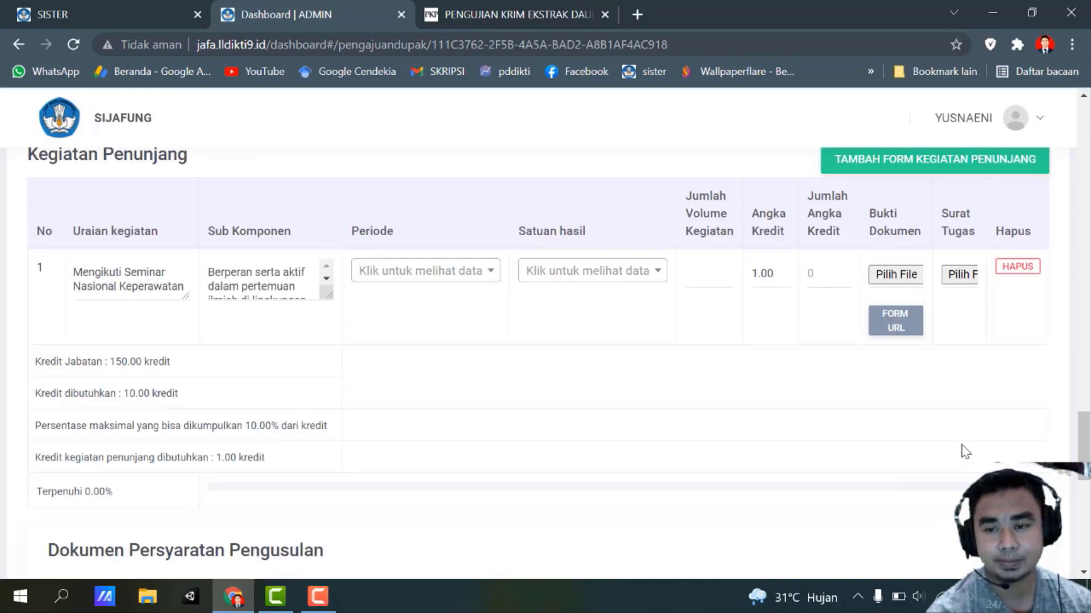
Set the Periode of the first Kegiatan Penunjang entry to 2019/2020 Ganjil.
left_click(432, 273)
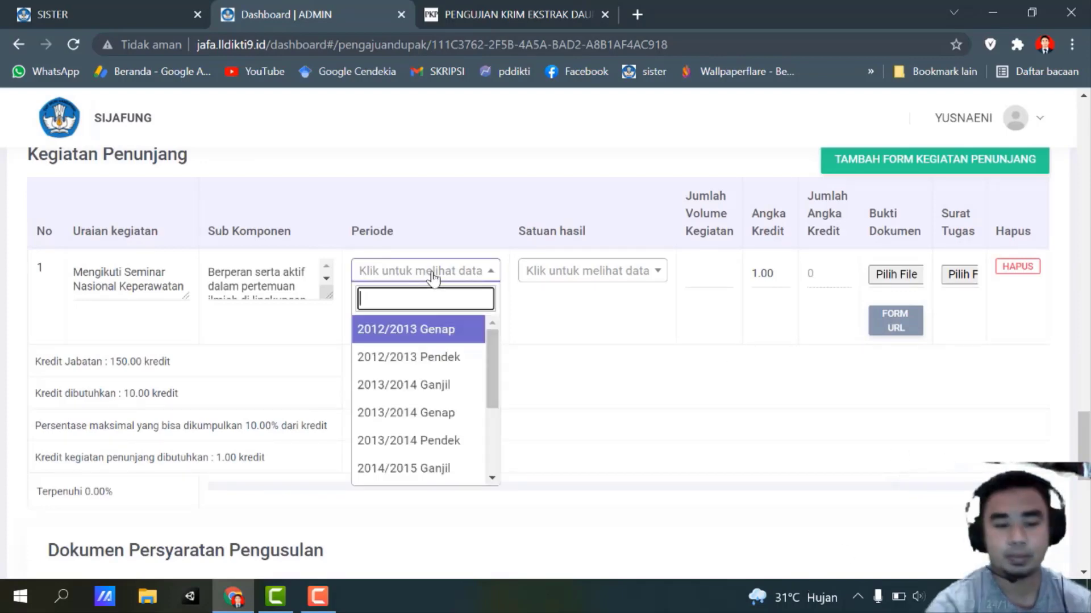
type("2019")
key("Down")
key("Down")
key("Down")
key("Down")
key("Down")
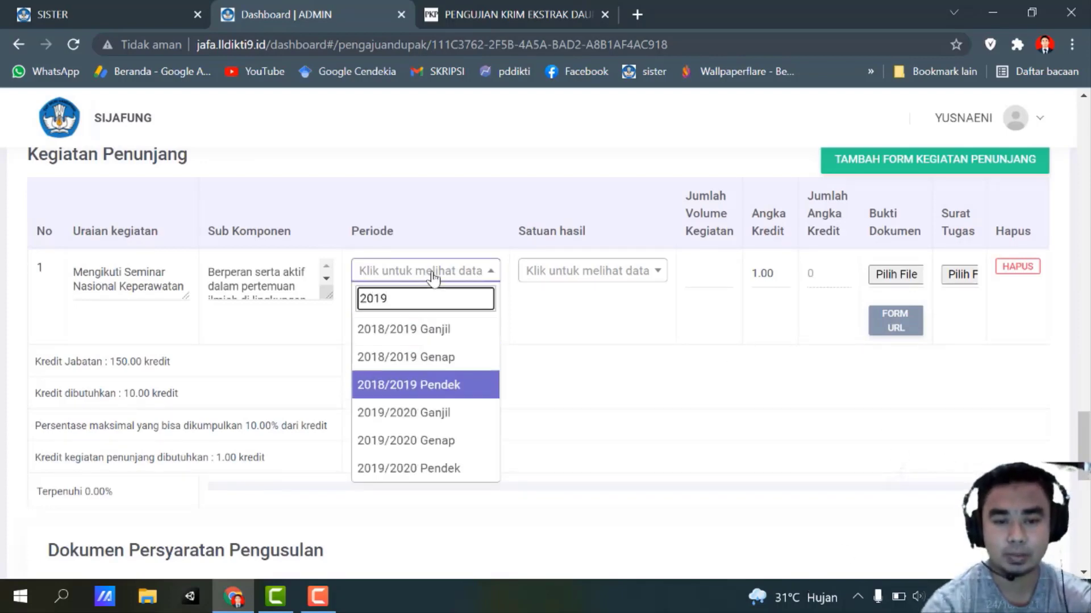
key("Up")
key("Up")
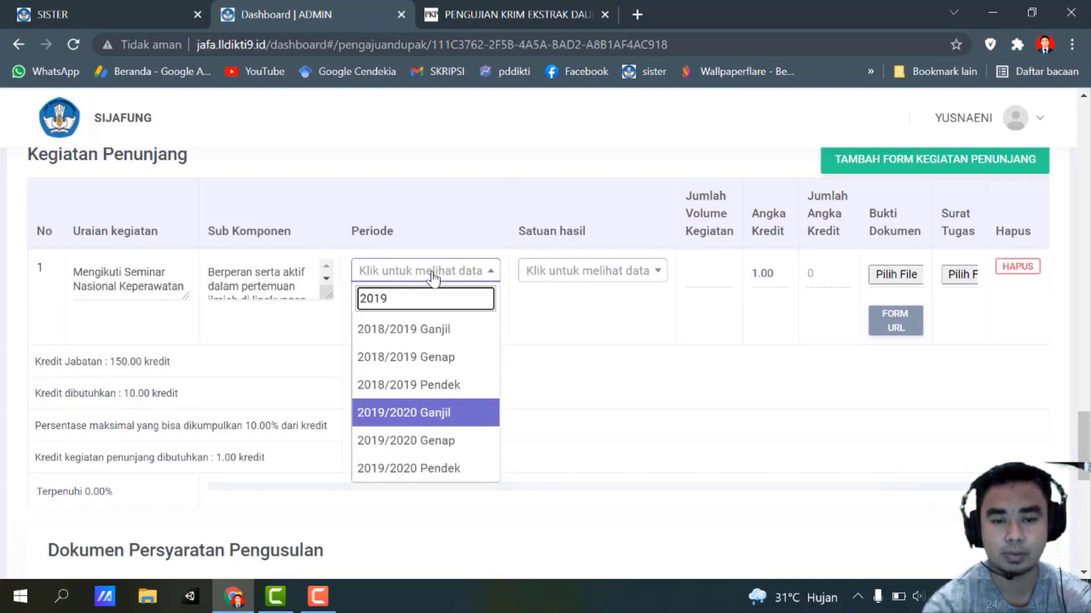
key("Down")
key("Up")
key("Return")
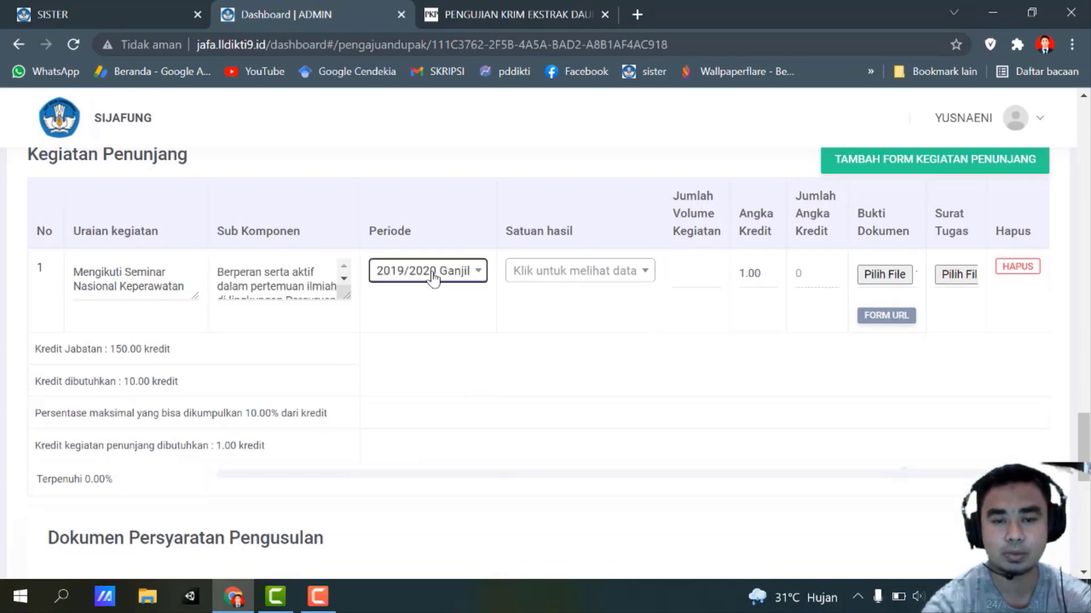
Set the Satuan hasil of the first Kegiatan Penunjang entry to Program and its Jumlah Volume Kegiatan to 1.
left_click(563, 271)
key("Down")
key("Down")
key("Down")
key("Down")
key("Down")
key("Down")
key("Down")
key("Down")
key("Down")
key("Down")
key("Down")
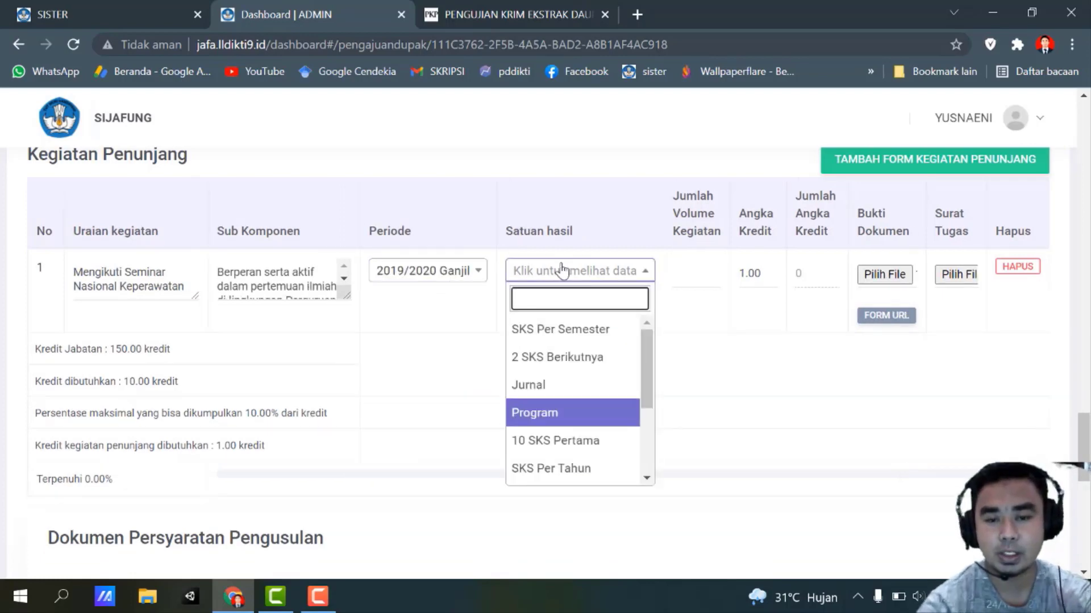
key("Up")
key("Up")
key("Up")
key("Up")
key("Up")
key("Up")
key("Up")
key("Up")
key("Up")
key("Up")
key("Up")
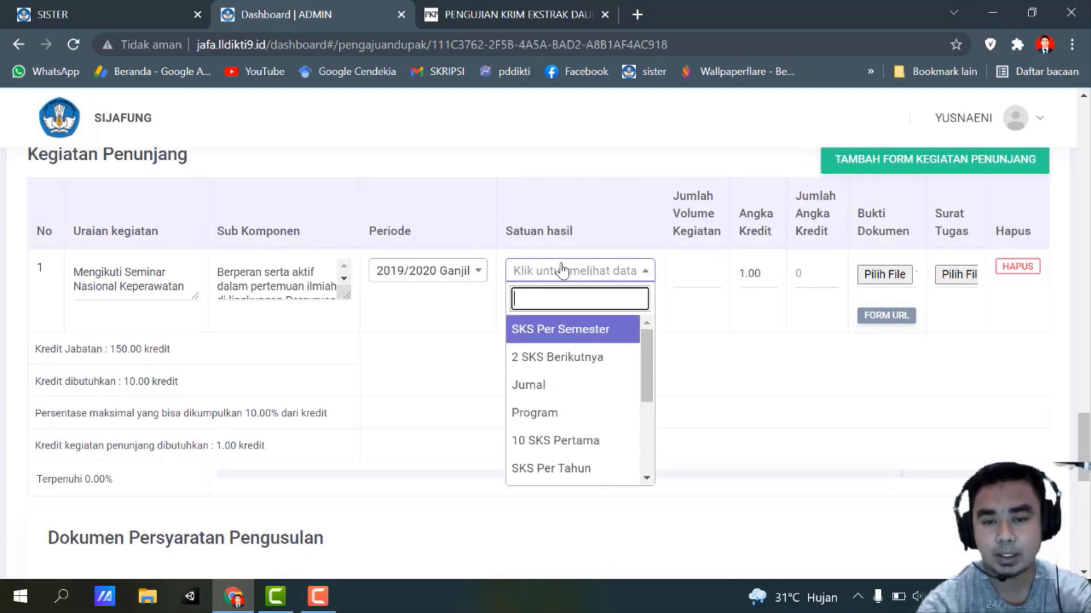
key("Down")
key("Down")
key("Down")
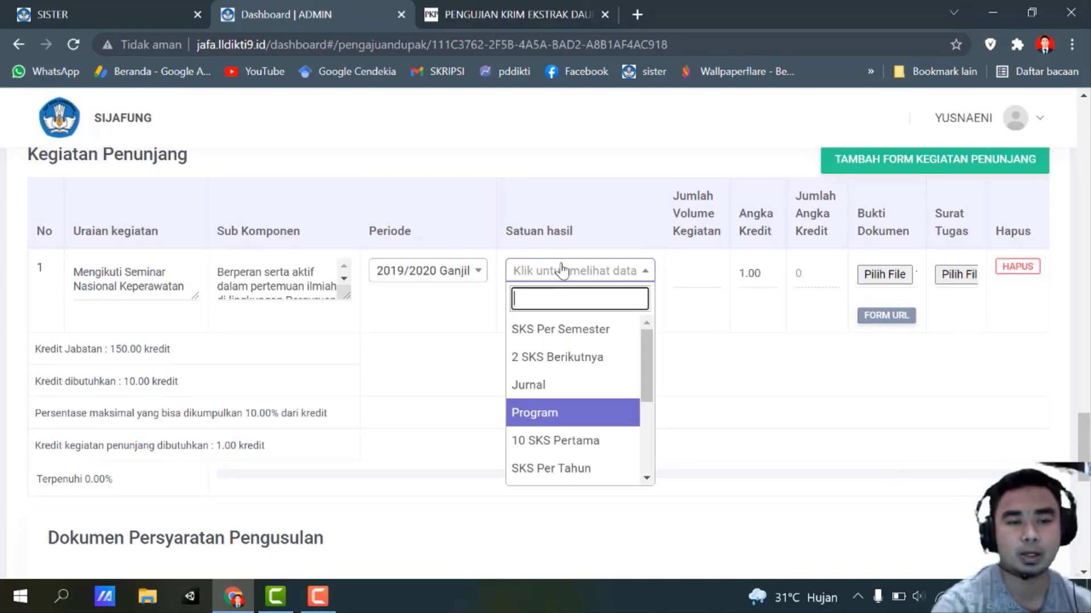
key("Up")
key("Up")
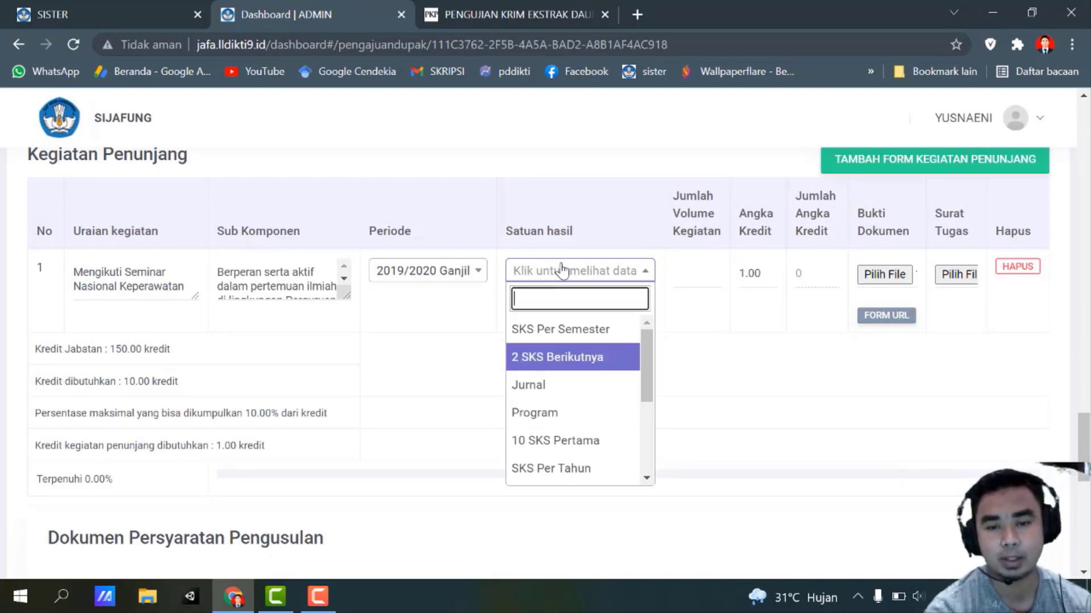
key("Up")
key("Down")
key("Down")
key("Down")
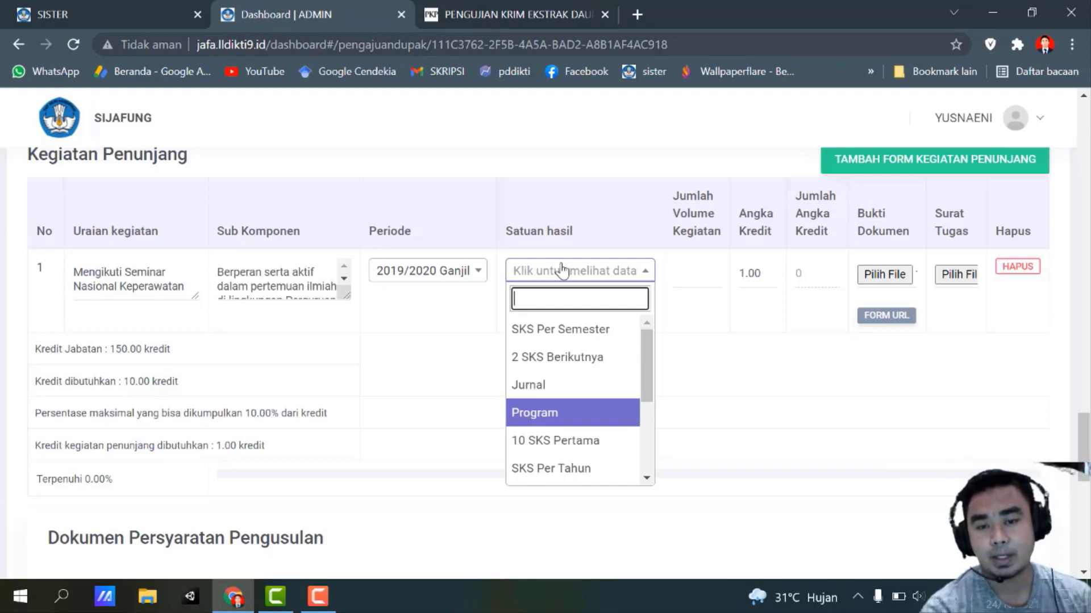
key("Down")
key("Down")
key("Down")
key("Down")
key("Down")
key("Down")
key("Up")
key("Up")
key("Up")
key("Up")
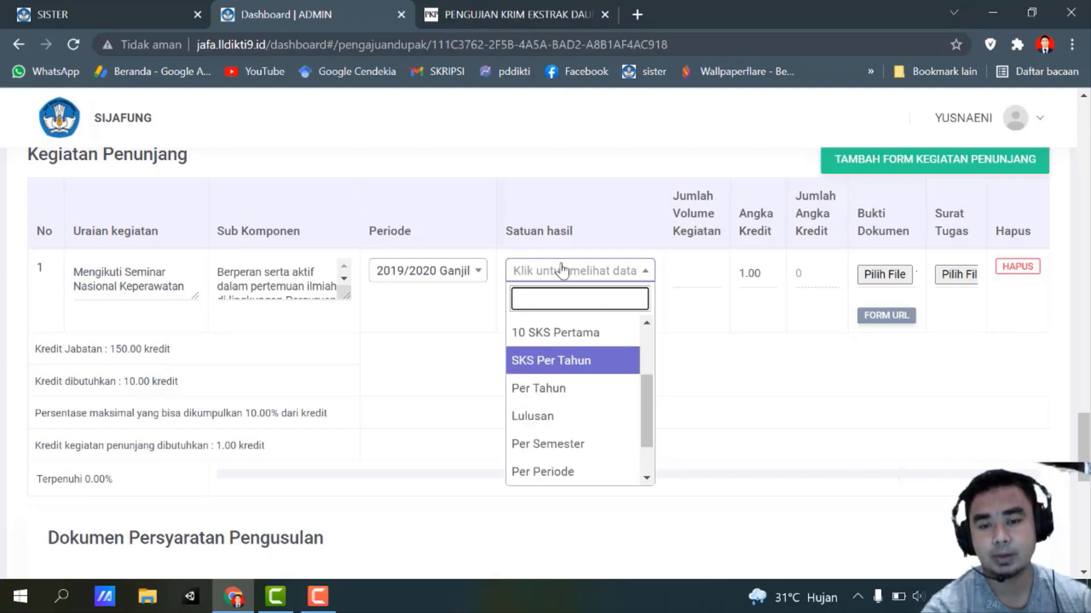
key("Down")
key("Down")
key("Down")
key("Down")
key("Up")
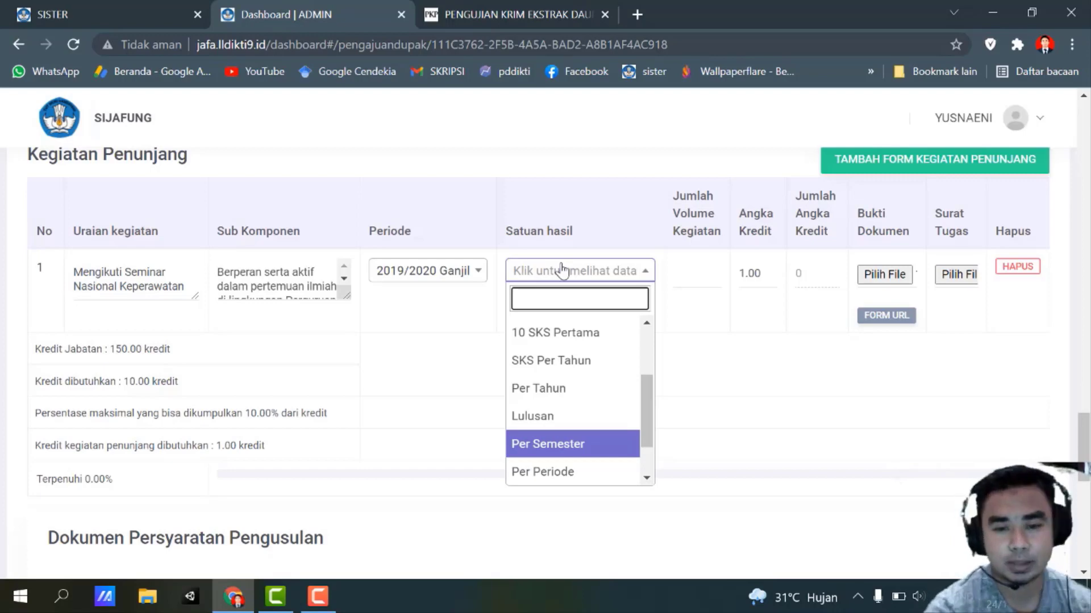
key("Down")
key("Down")
key("Down")
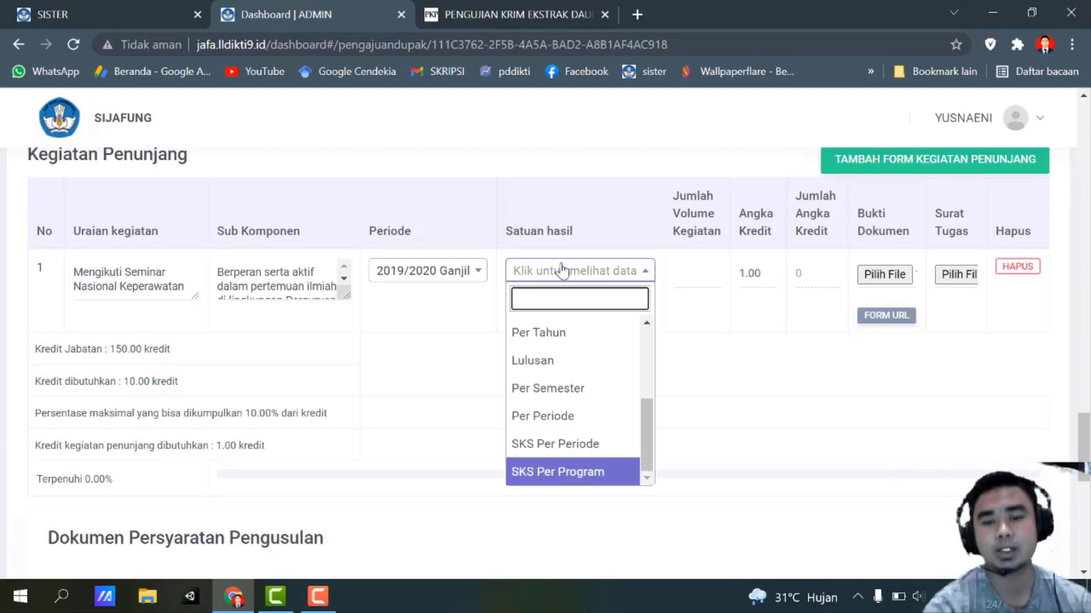
key("Up")
key("Up")
key("Up")
key("Up")
key("Up")
key("Up")
key("Up")
key("Up")
key("Up")
key("Up")
key("Up")
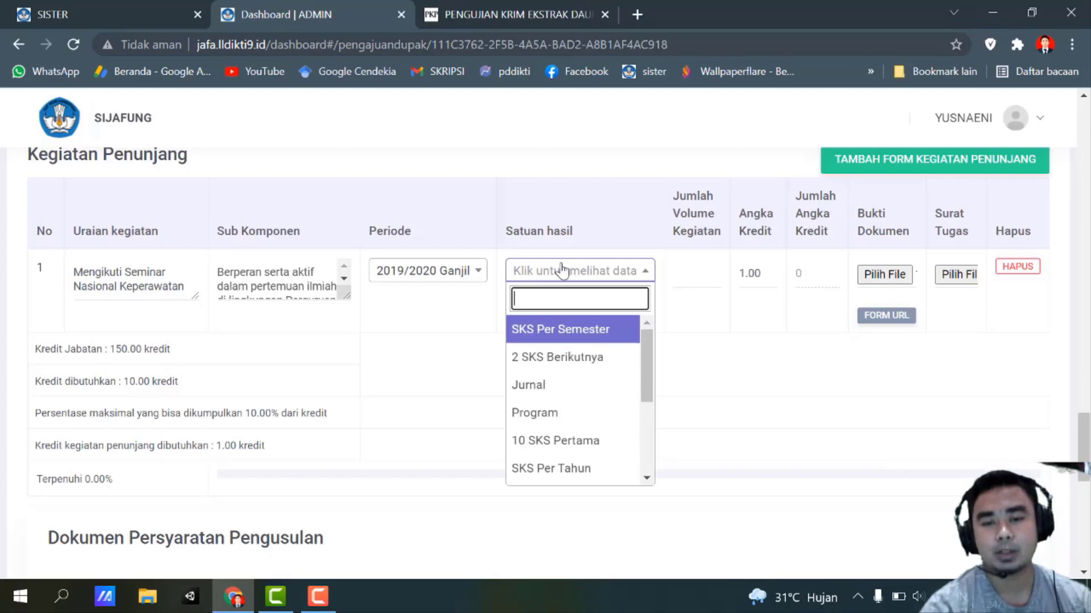
key("Down")
key("Down")
key("Down")
key("Down")
key("Down")
key("Down")
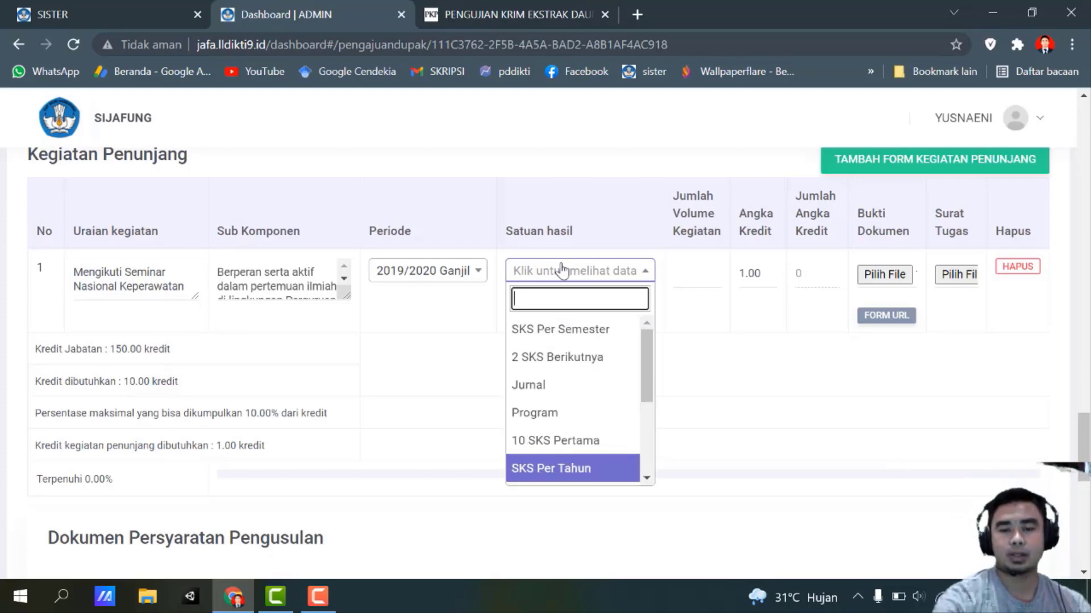
key("Up")
key("Up")
key("Up")
key("Up")
key("Down")
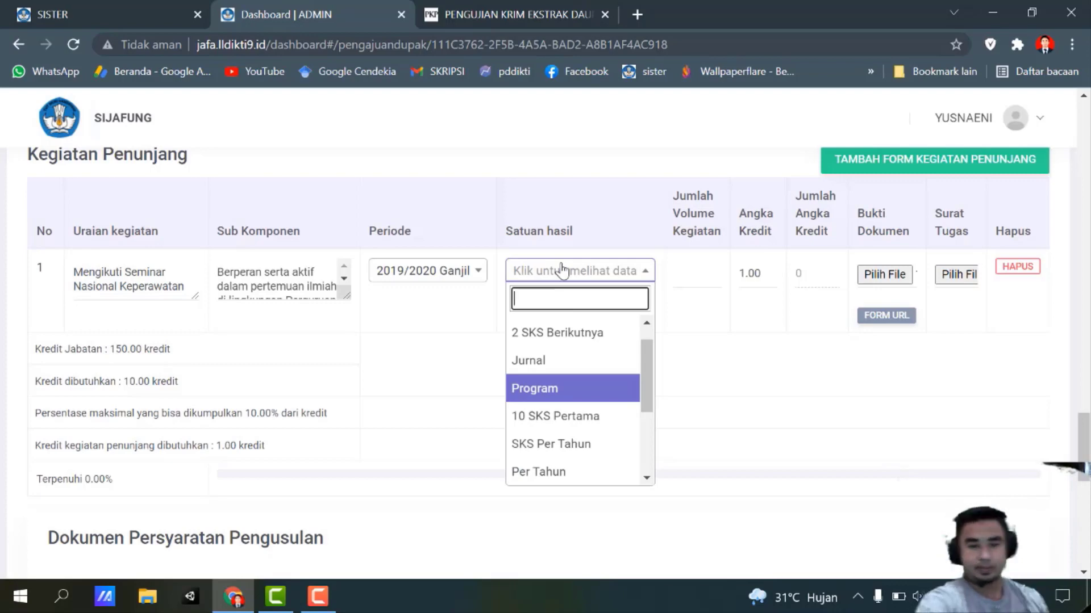
key("Return")
left_click(664, 273)
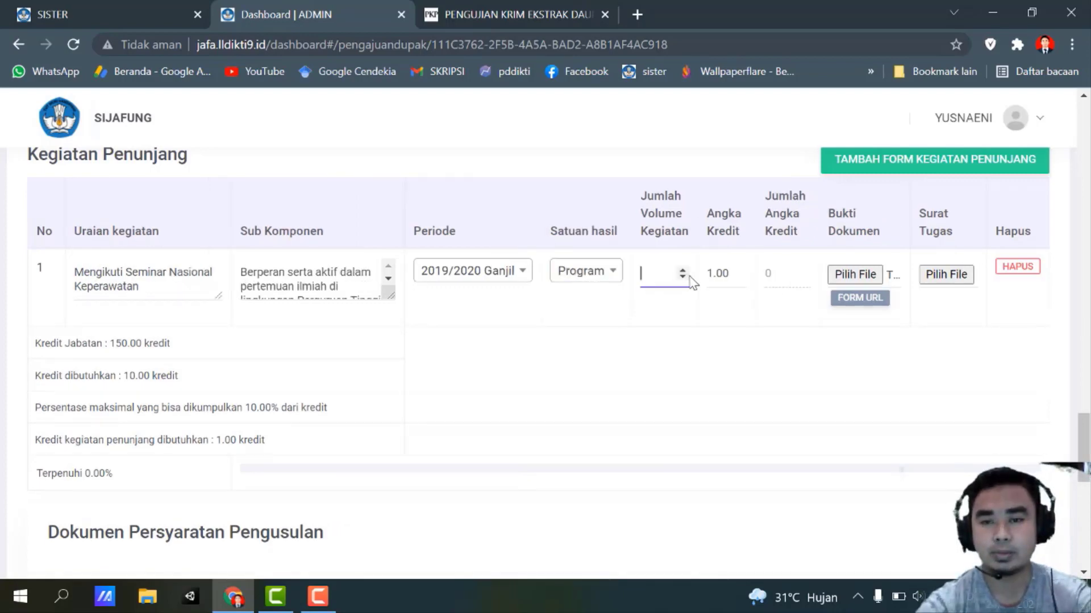
type("1")
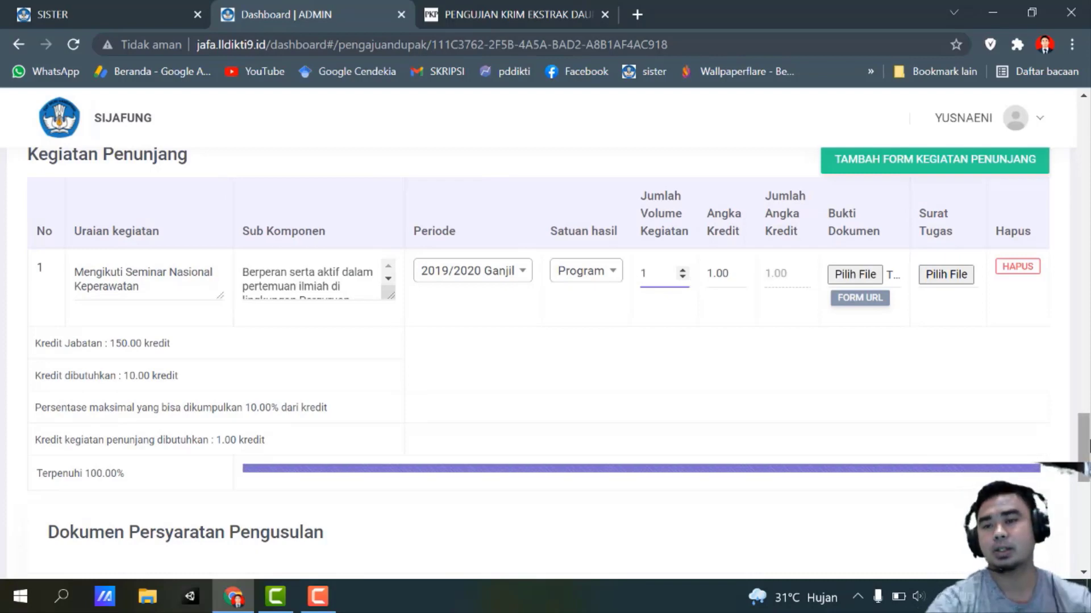
Examine the upload fields under Dokumen Persyaratan Pengusulan and the submission option, and look back over the DUPAK form up to its header.
scroll(545, 341, "down", 1)
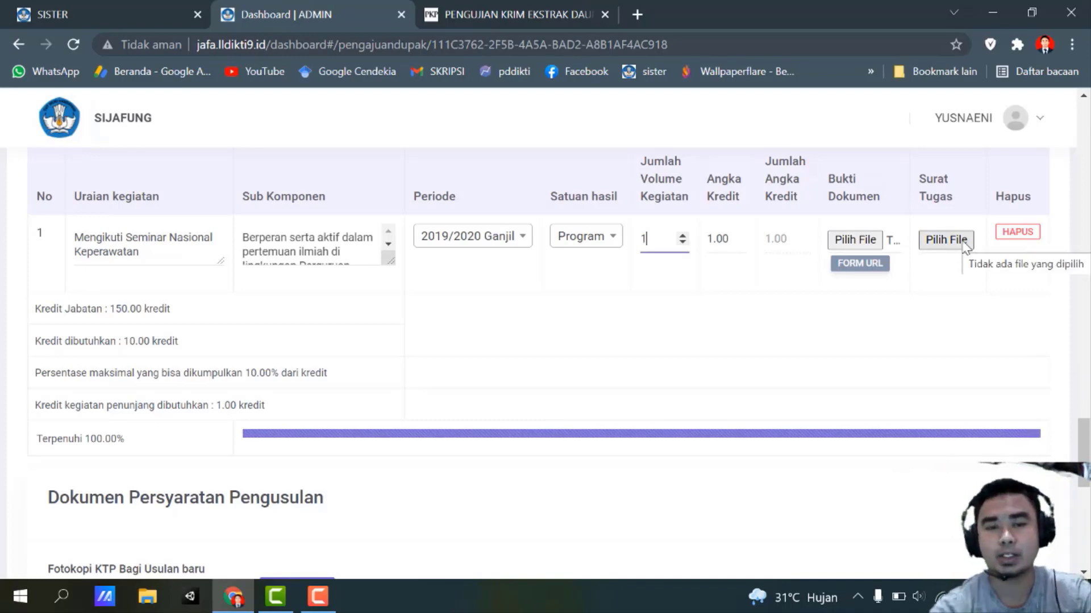
scroll(990, 288, "down", 3)
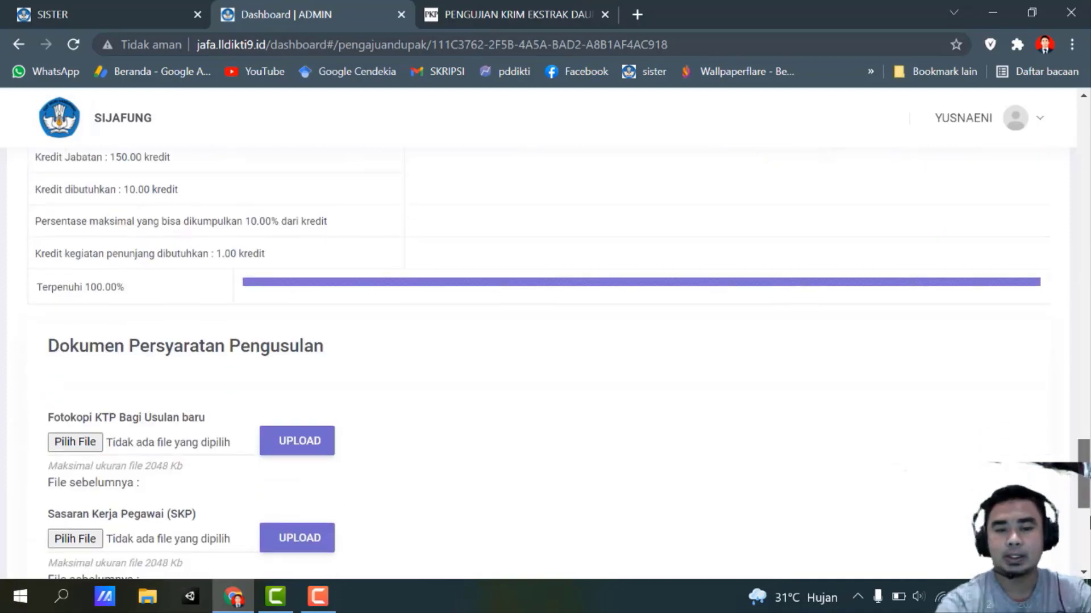
left_click_drag(1090, 517, 1088, 540)
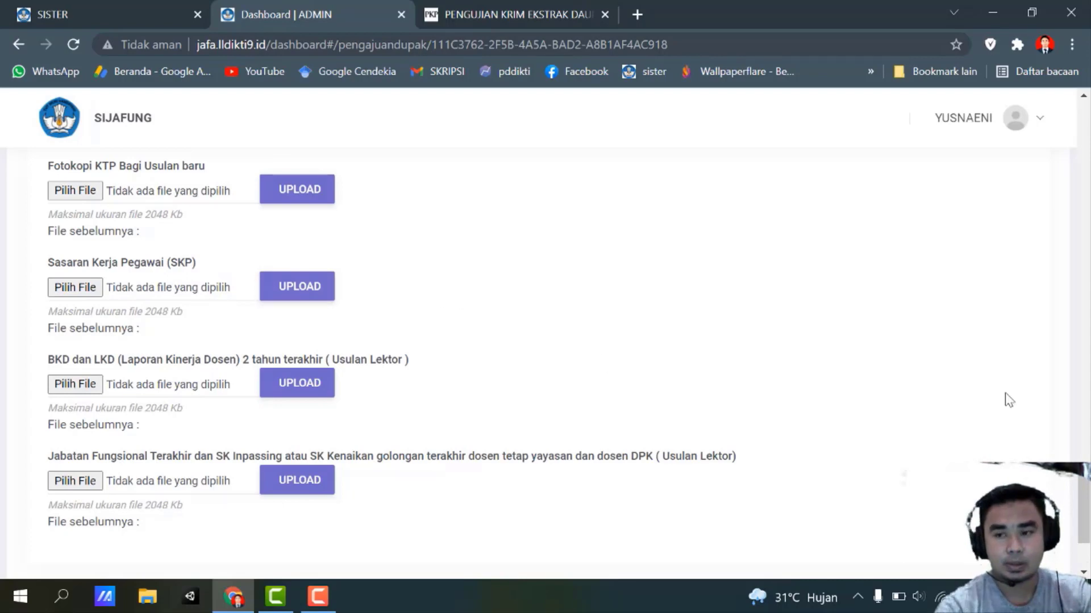
scroll(930, 444, "down", 1)
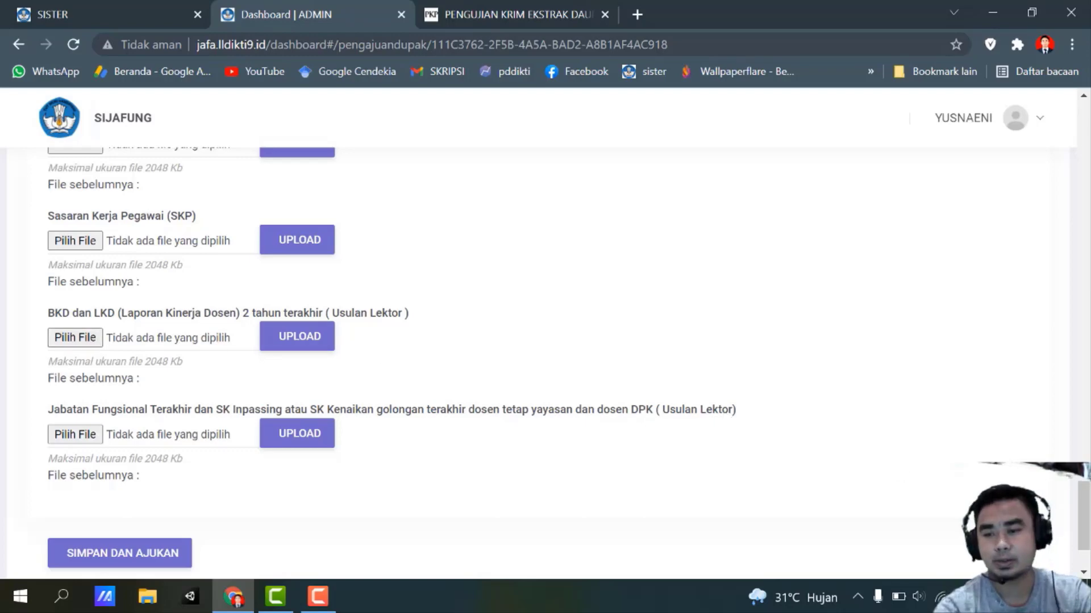
left_click_drag(1089, 494, 1089, 498)
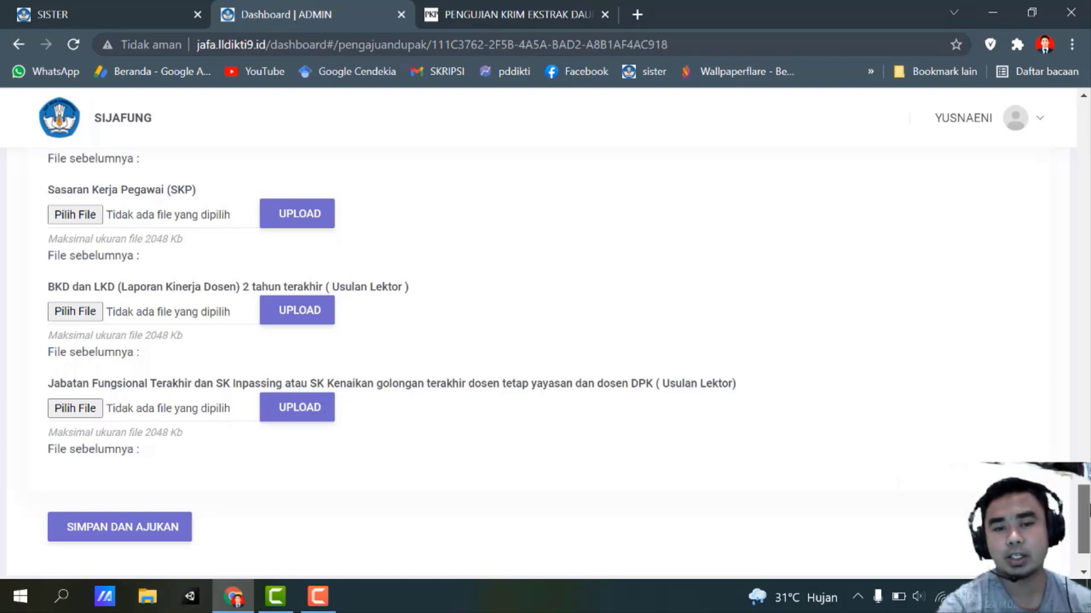
left_click_drag(1089, 510, 1086, 536)
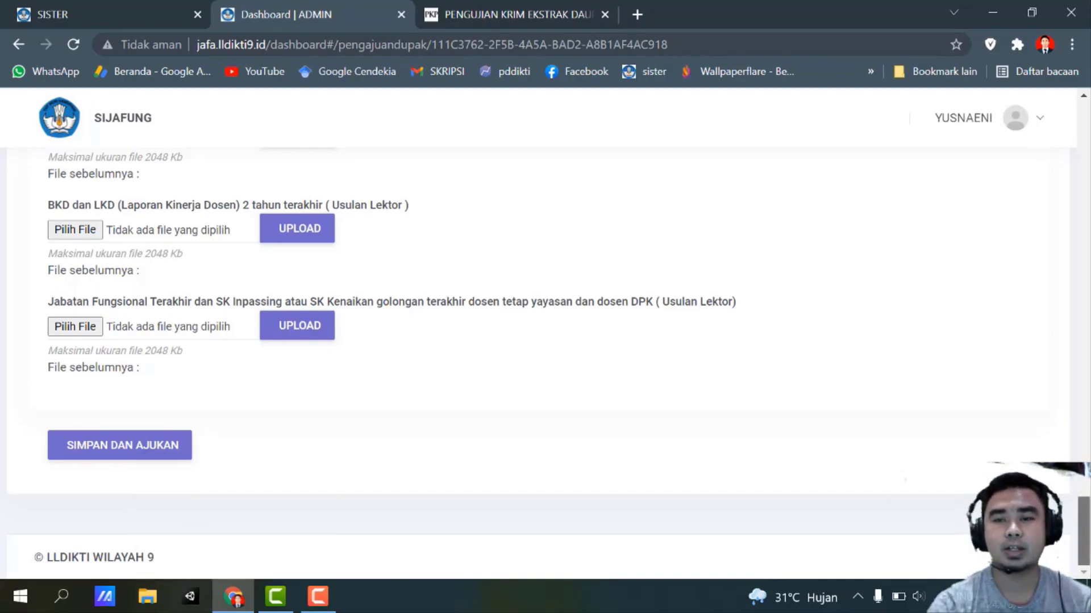
scroll(545, 340, "up", 20)
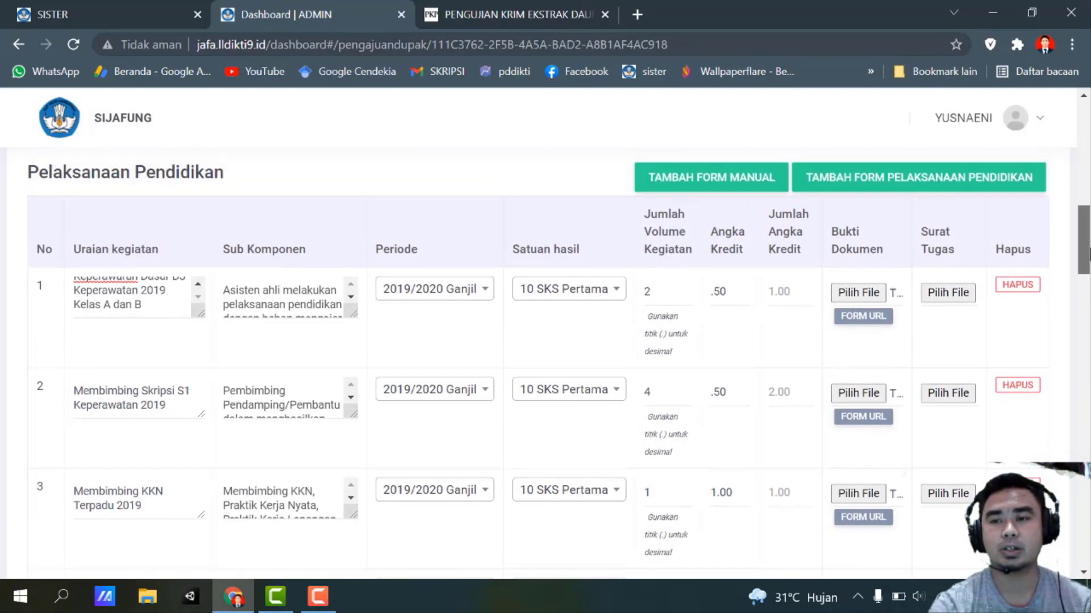
left_click_drag(1089, 255, 1089, 147)
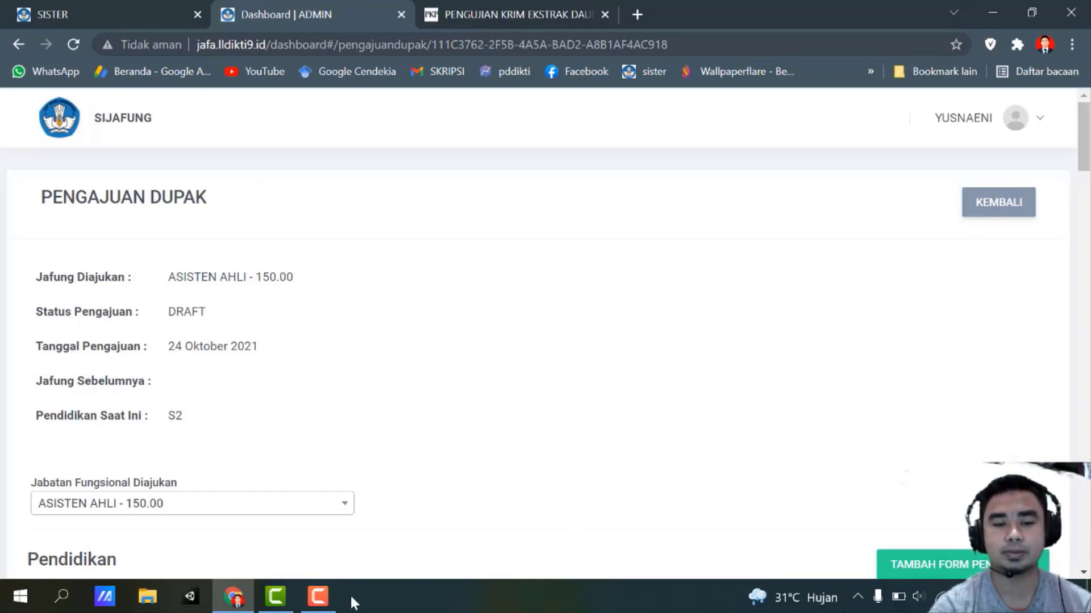
left_click(318, 596)
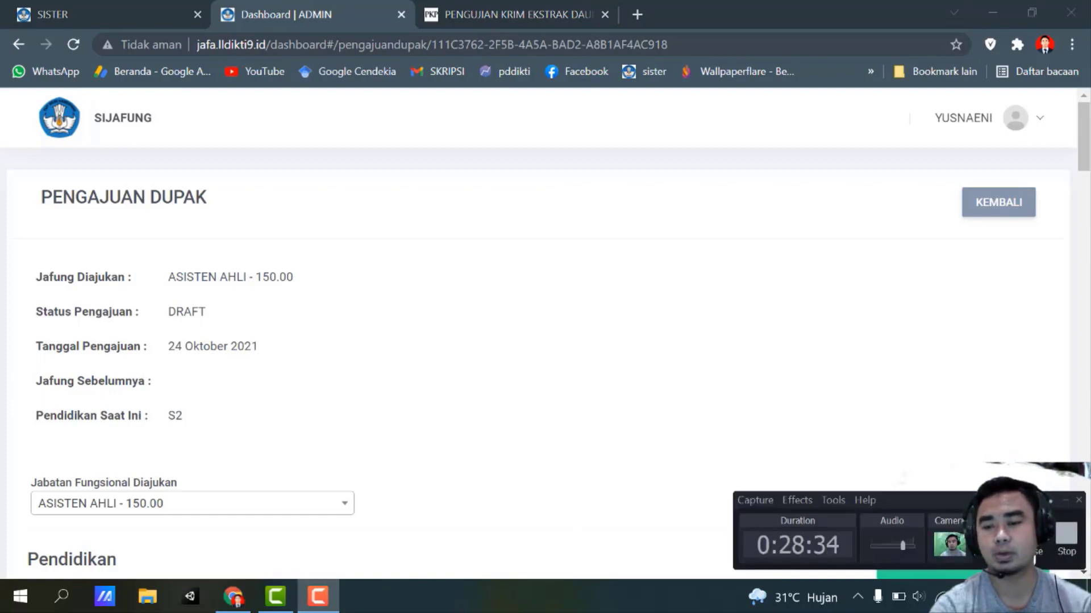